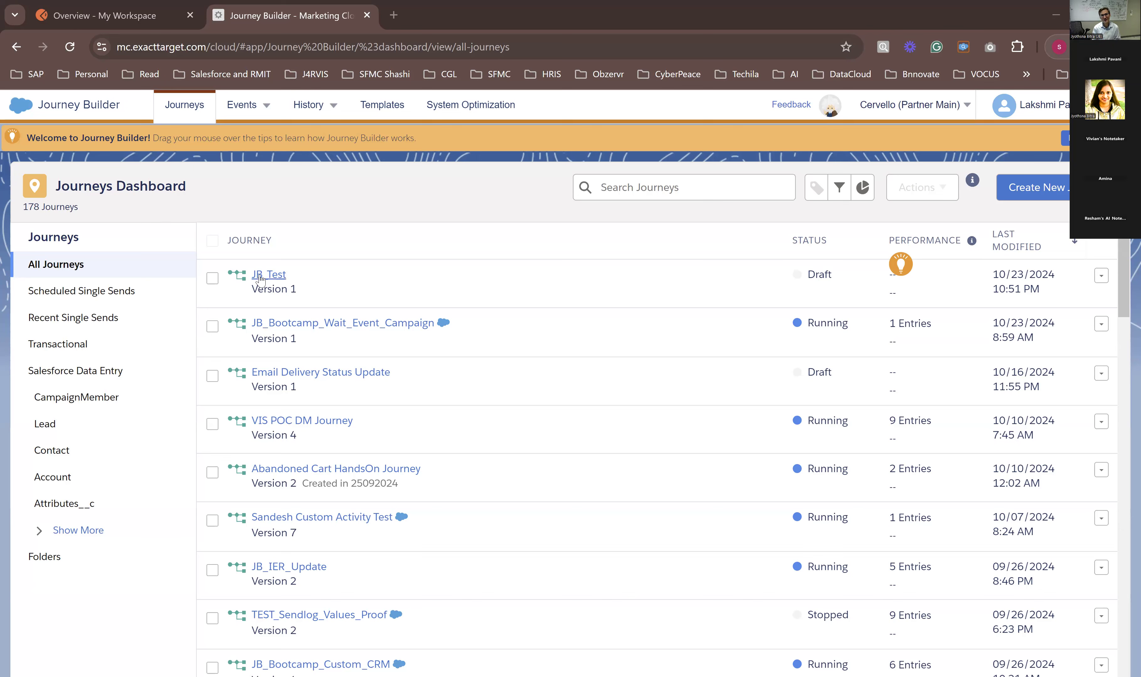
# Step: Duplicate the Journey Builder browser tab and open the reusable Entry Sources page in the copy
pyautogui.rightClick(308, 16)
pyautogui.click(343, 146)
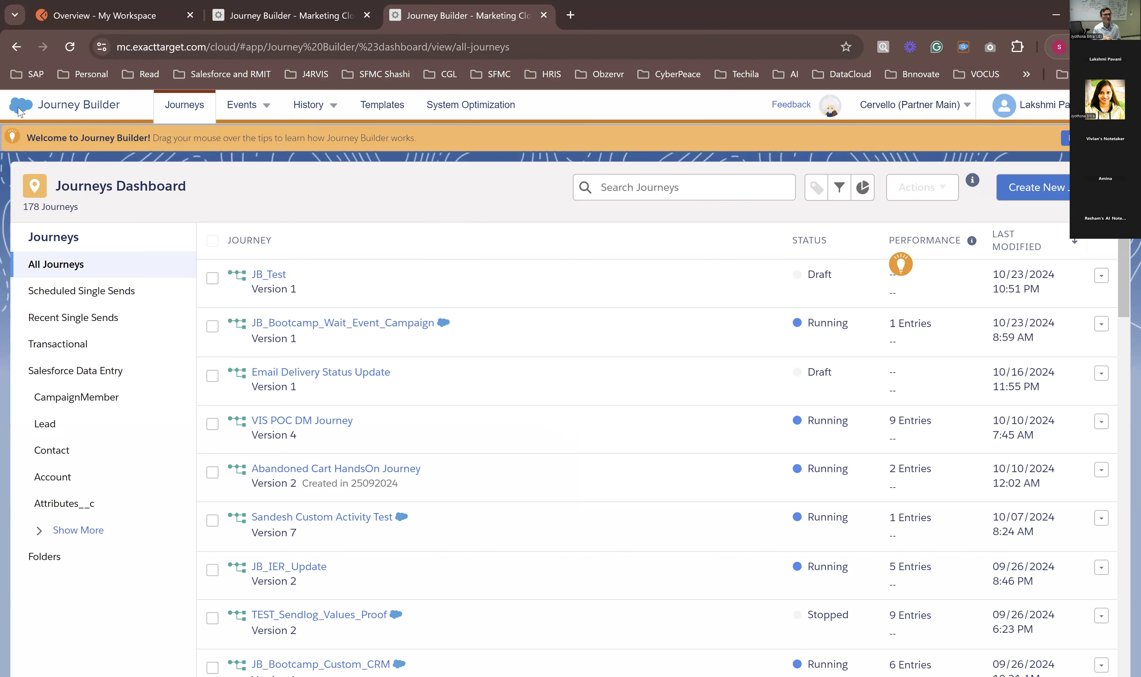
pyautogui.moveTo(19, 112)
pyautogui.moveTo(241, 105)
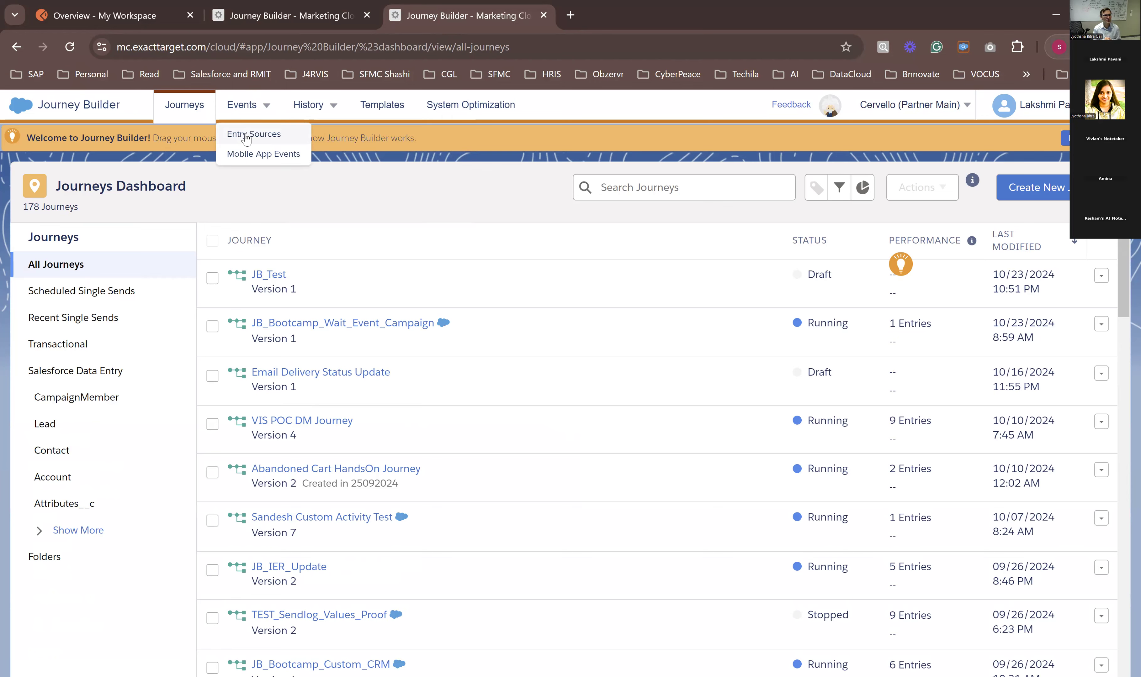
pyautogui.click(246, 134)
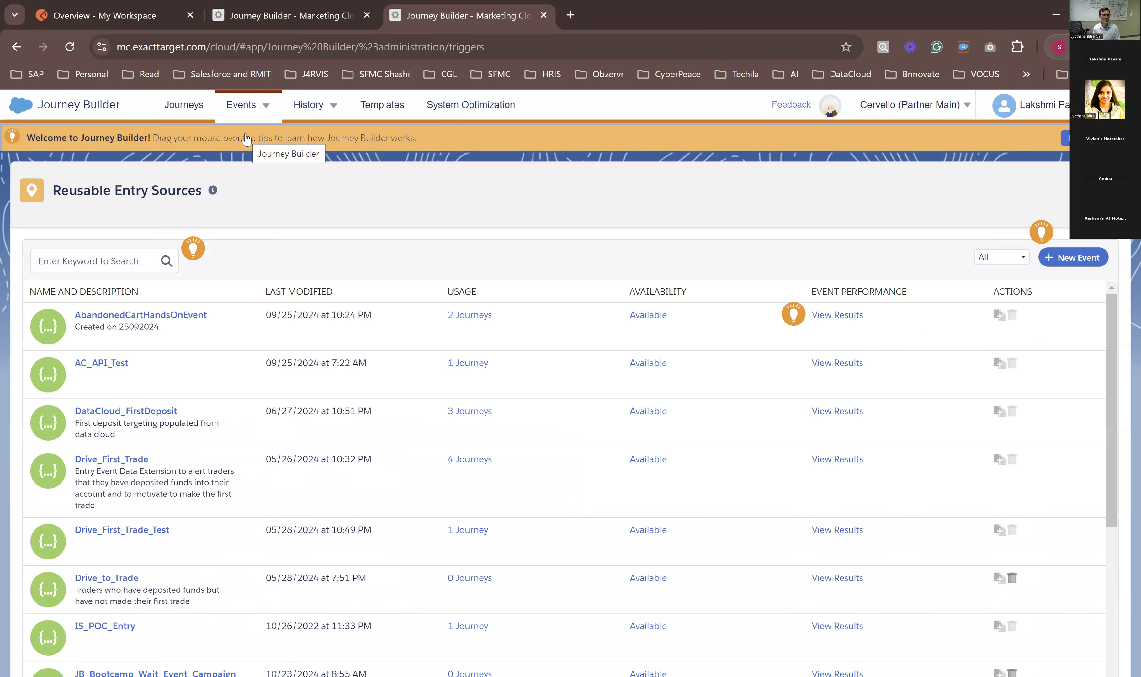
# Step: Start a new reusable entry source of the API Event type
pyautogui.click(1082, 259)
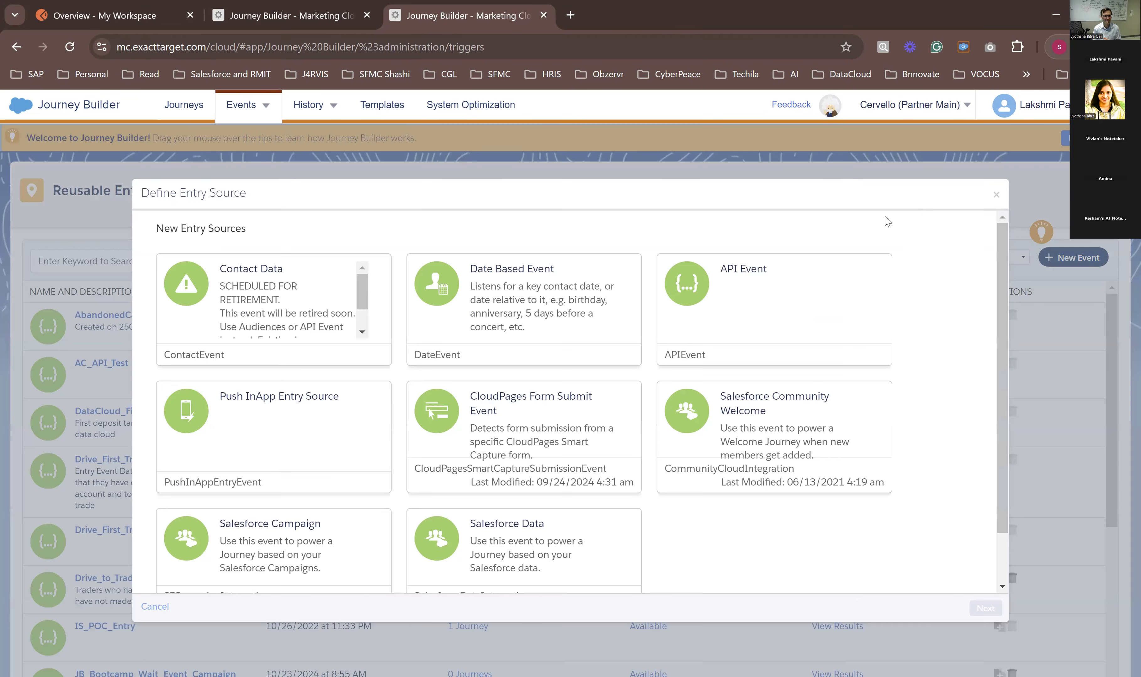
pyautogui.click(773, 288)
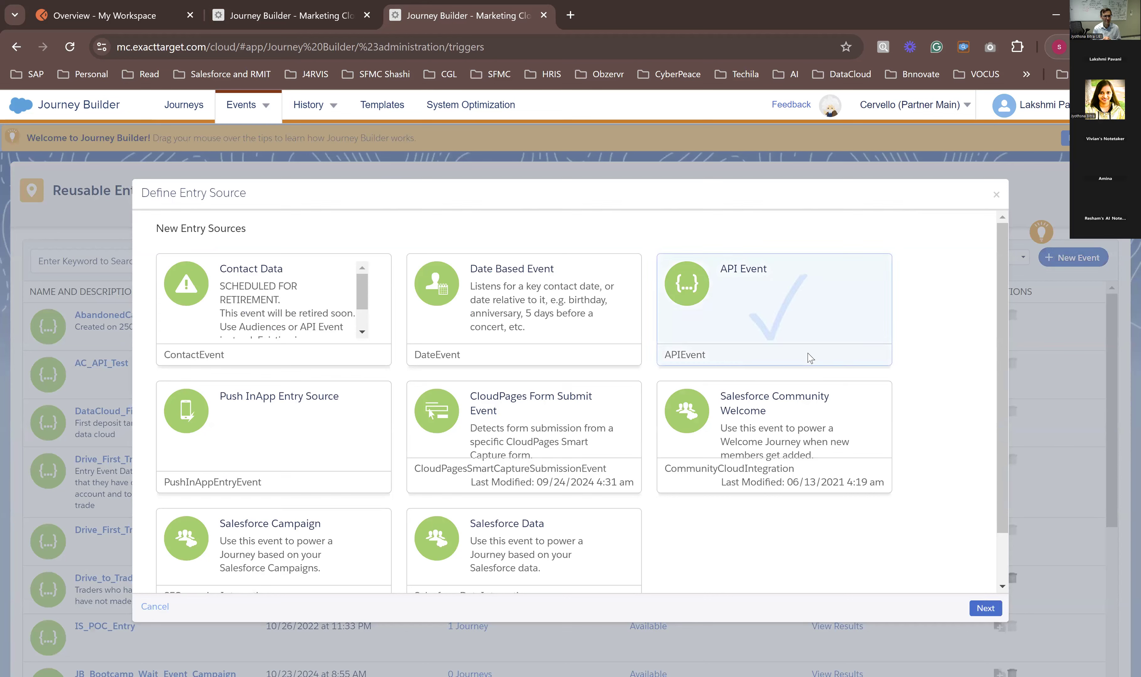
pyautogui.click(987, 609)
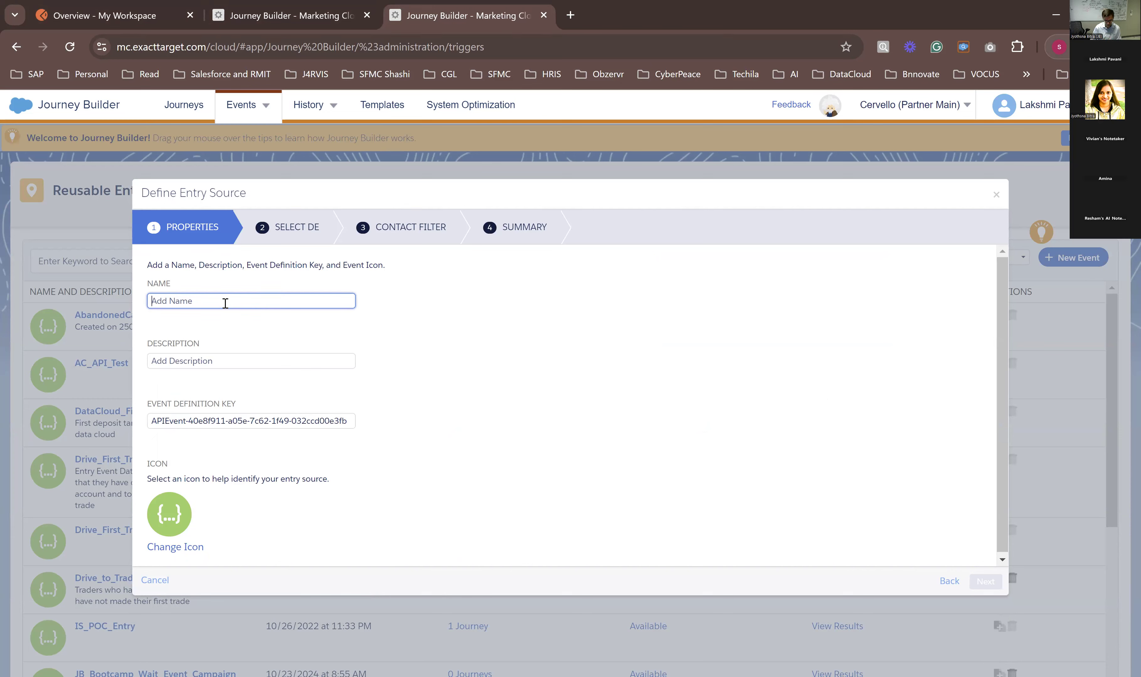
# Step: Name the API entry source EventSource_Handson_23102024
pyautogui.write('Event')
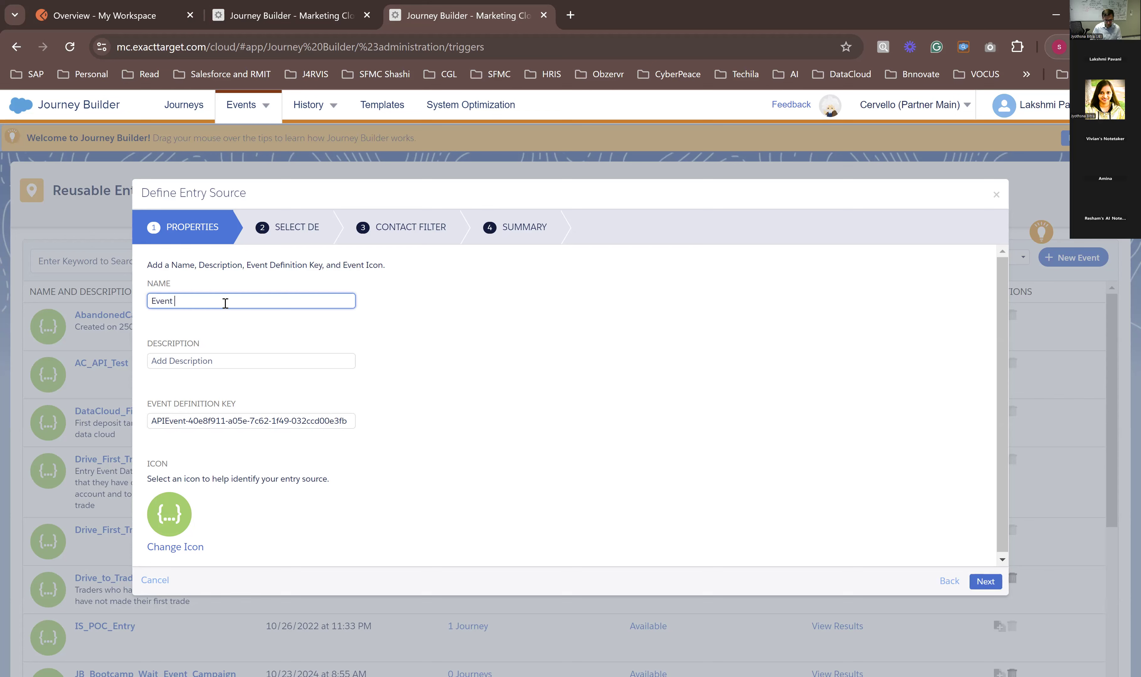
pyautogui.write('Source_Handson_23102024')
# Step: Enter the entry source description "As a part of hands on session for journey." and continue to data extension selection
pyautogui.click(214, 356)
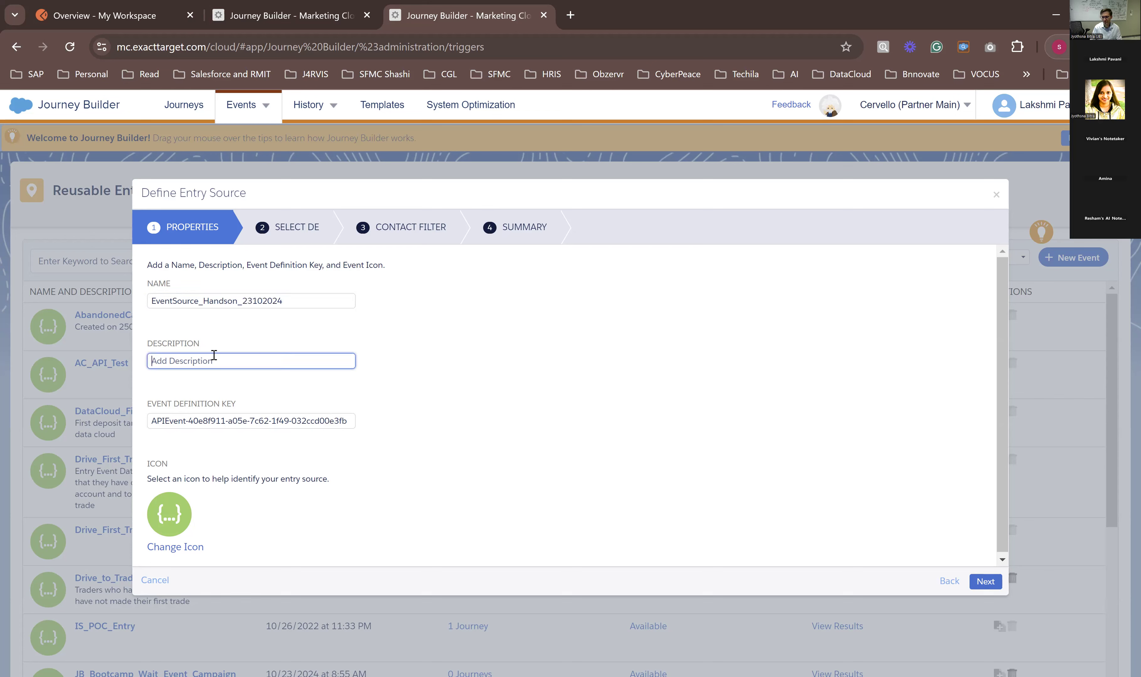
pyautogui.write('As a part of hands on session for')
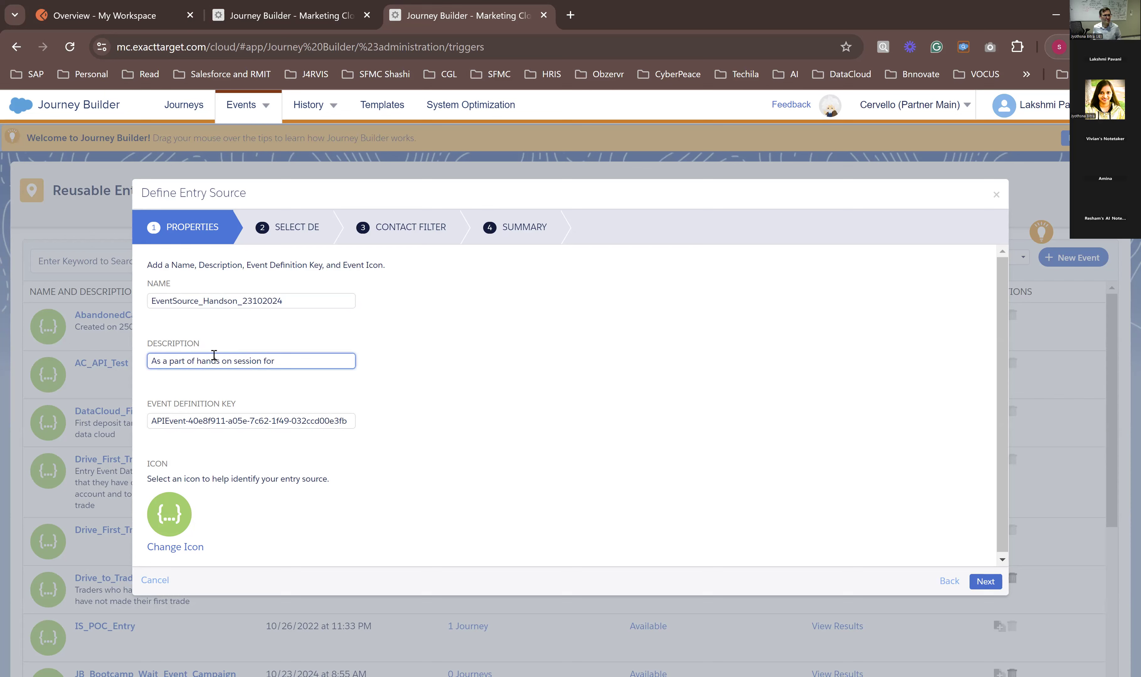
pyautogui.write(' journey.')
pyautogui.click(456, 463)
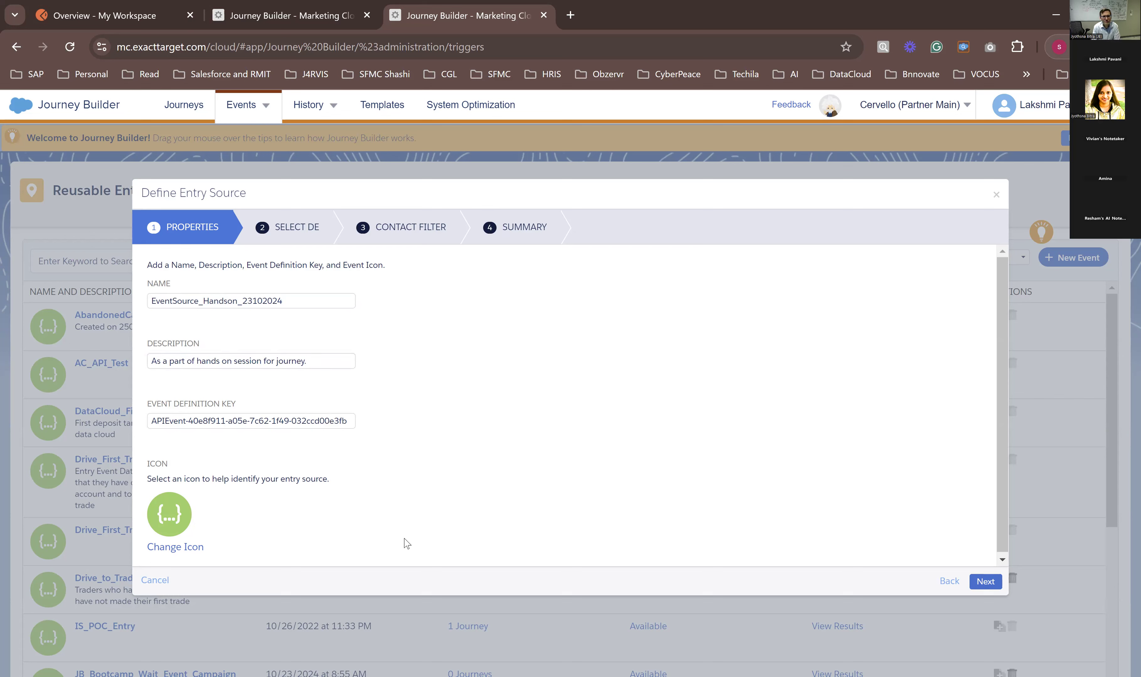
pyautogui.click(985, 583)
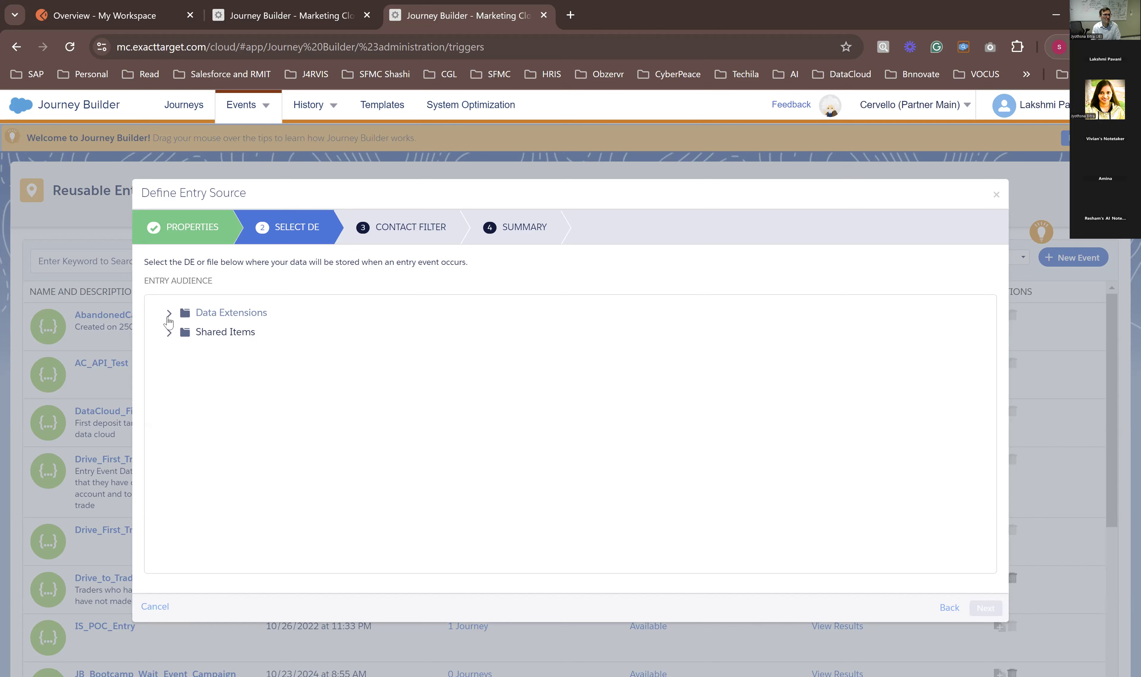
# Step: Browse the entry audience's Data Extensions tree and expand the HandsOn folder
pyautogui.click(169, 314)
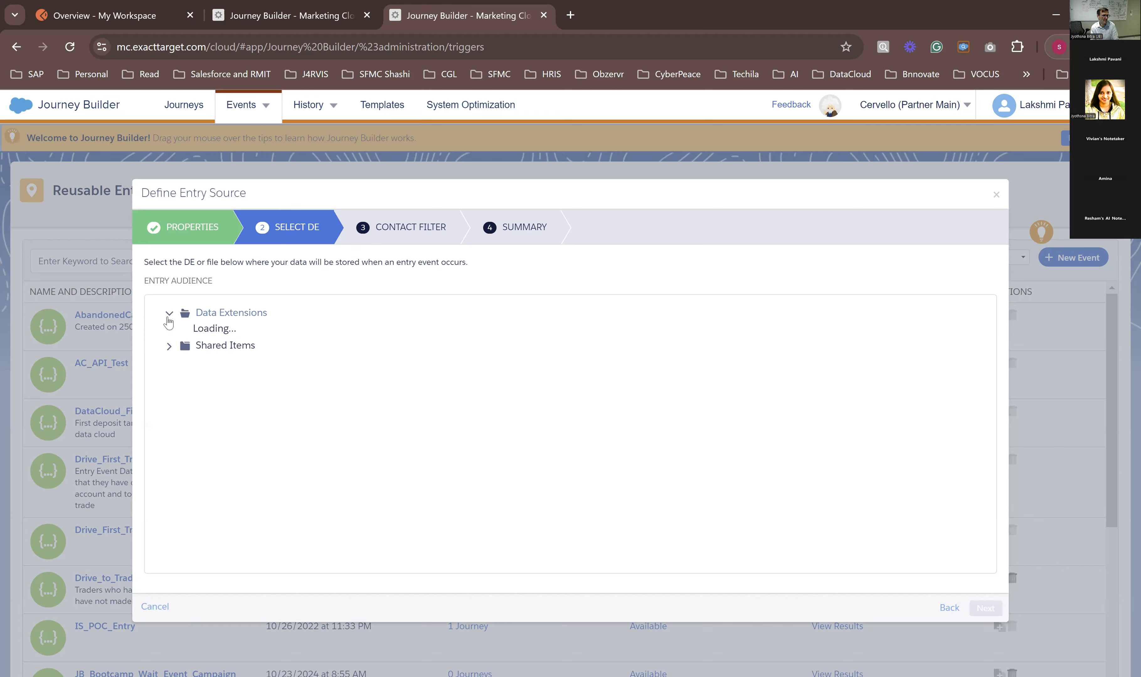
pyautogui.scroll(-2, 211, 443)
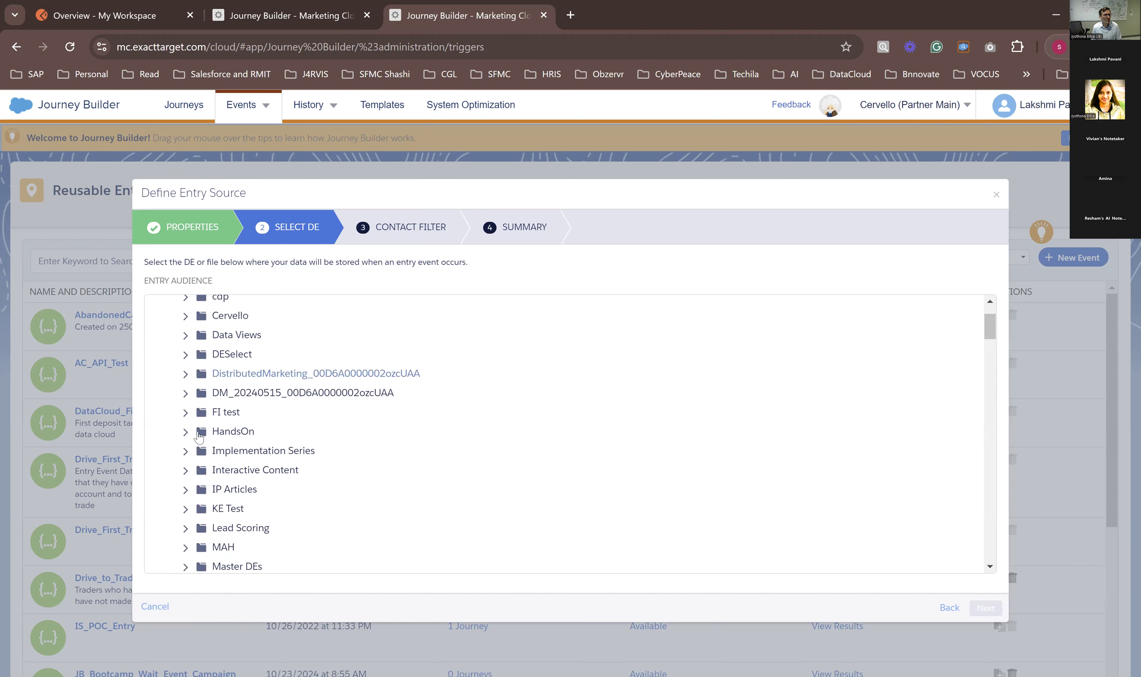
pyautogui.click(187, 432)
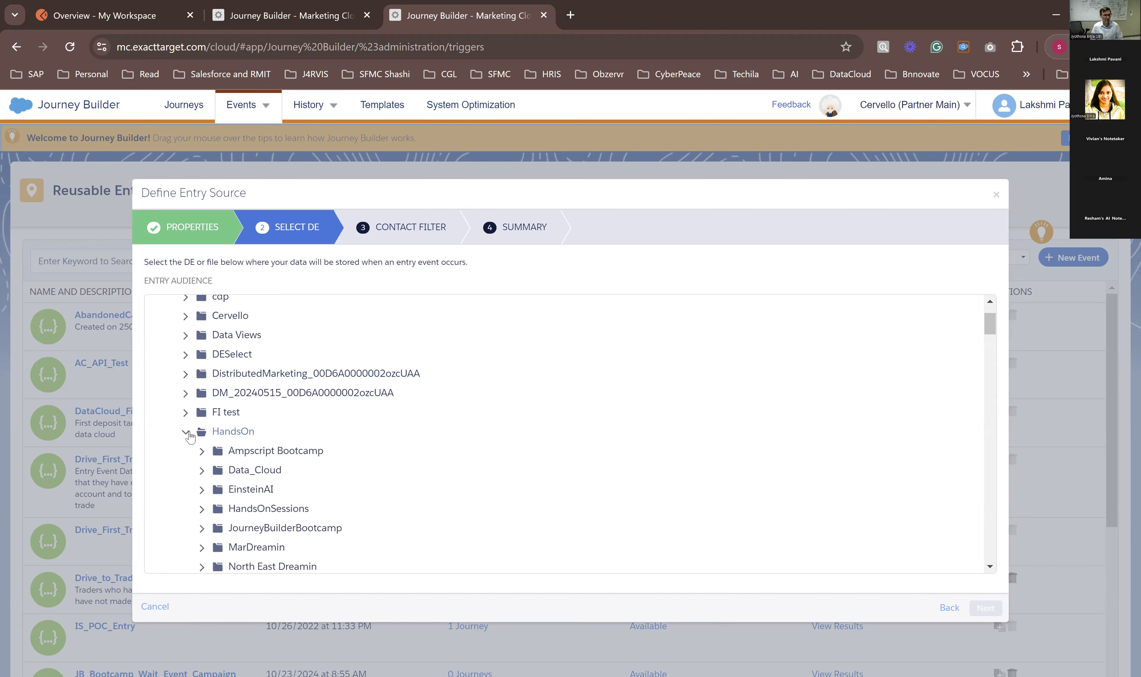
# Step: Duplicate the entry source browser tab and open the subscribers' Data Extensions list in Email Studio there
pyautogui.rightClick(469, 23)
pyautogui.click(500, 153)
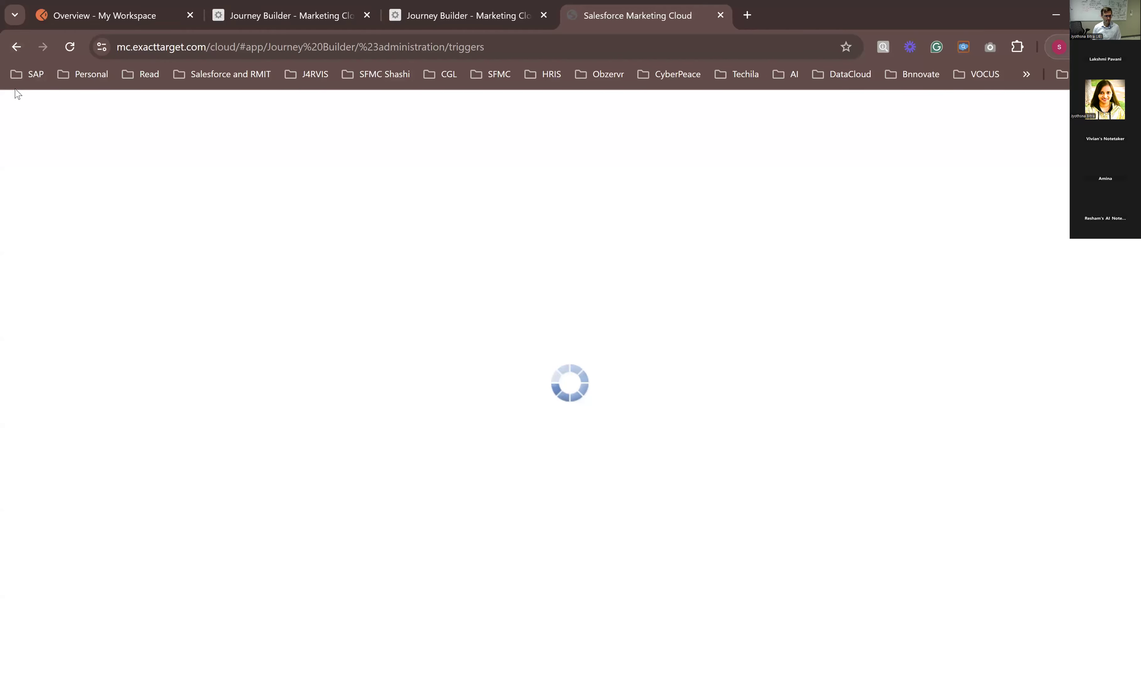
pyautogui.click(10, 105)
pyautogui.moveTo(32, 194)
pyautogui.click(43, 239)
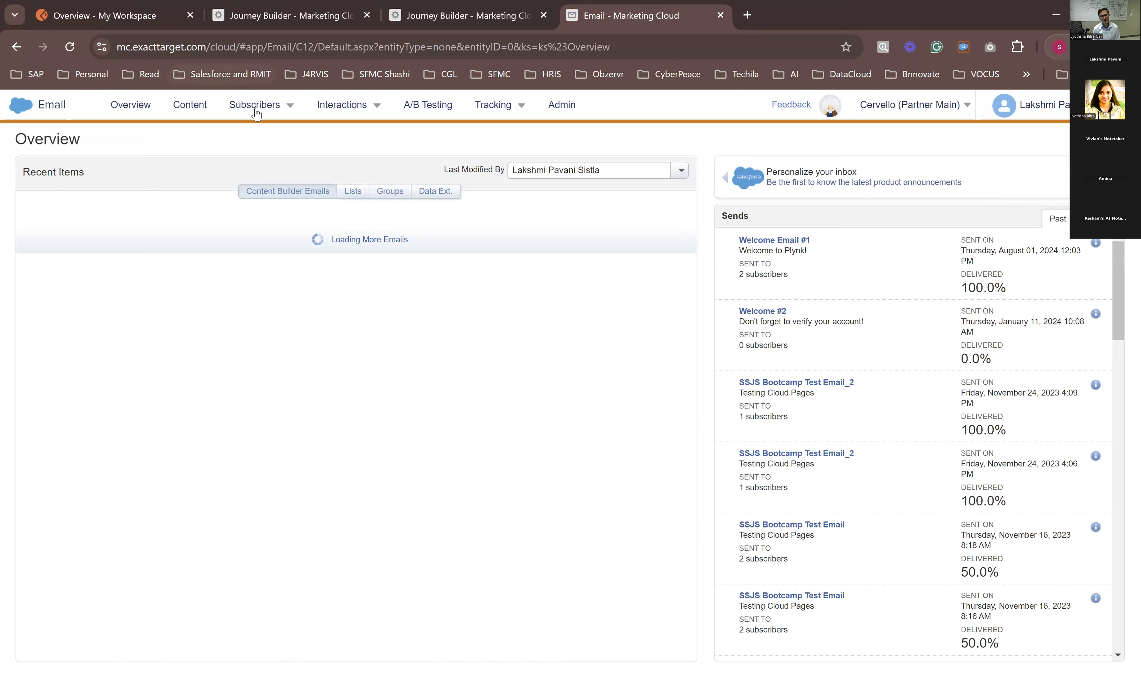
pyautogui.moveTo(257, 106)
pyautogui.click(272, 235)
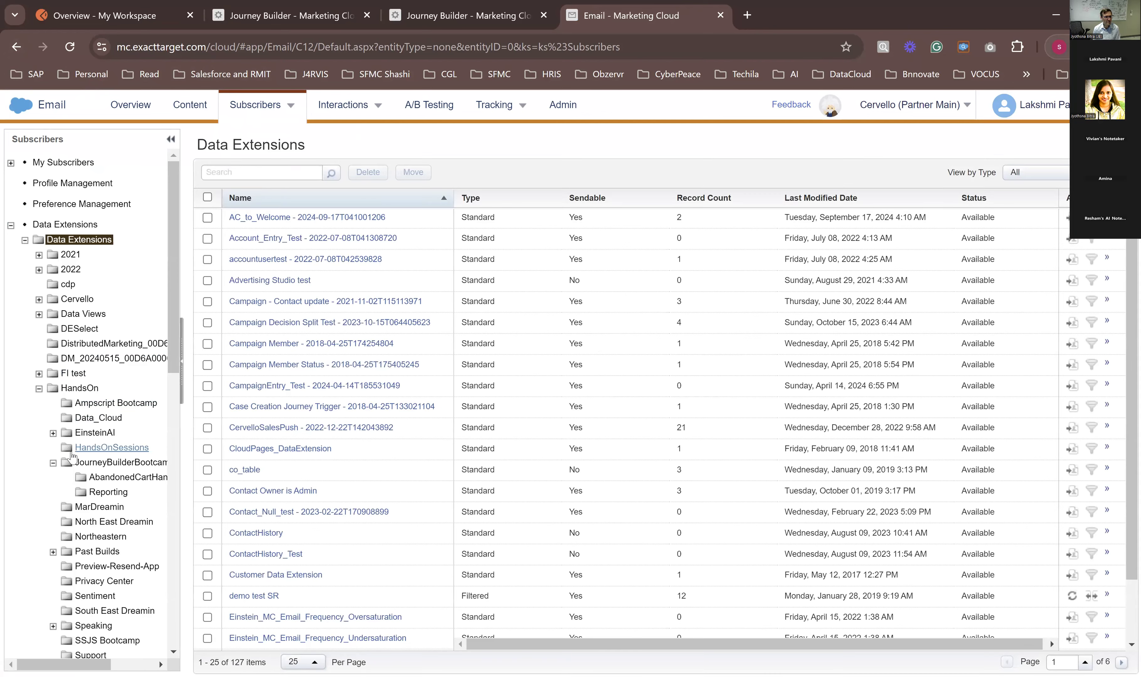
# Step: Start a new Standard Data Extension in the JourneyBuilderBootcamp folder under HandsOn
pyautogui.click(72, 453)
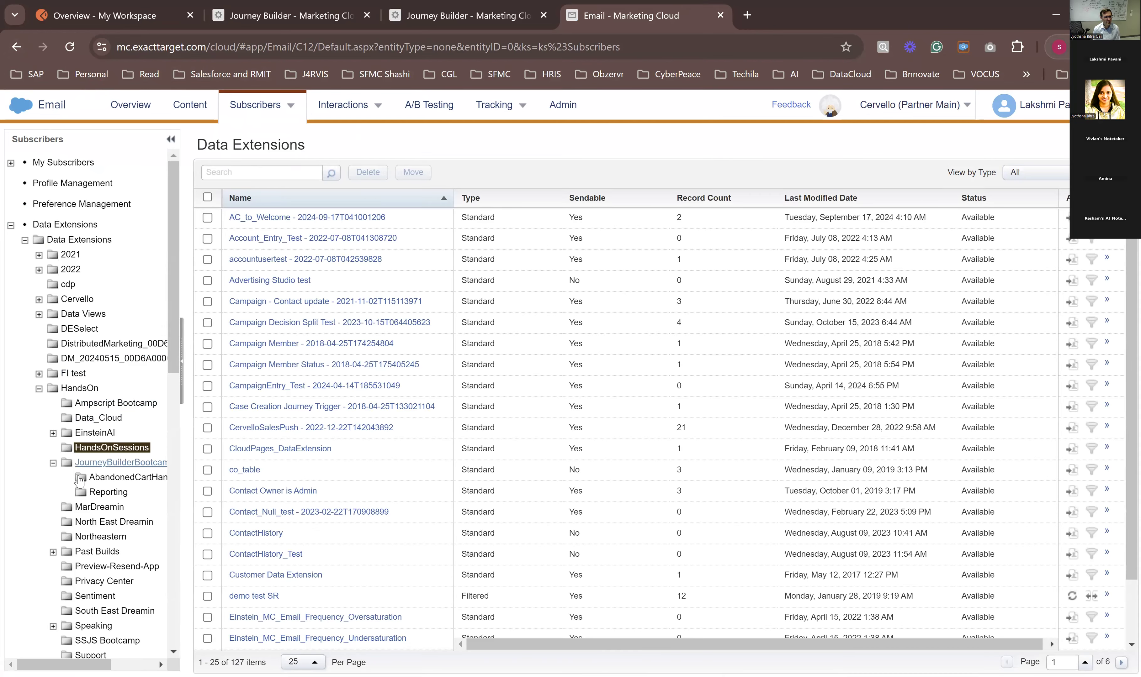
pyautogui.click(112, 462)
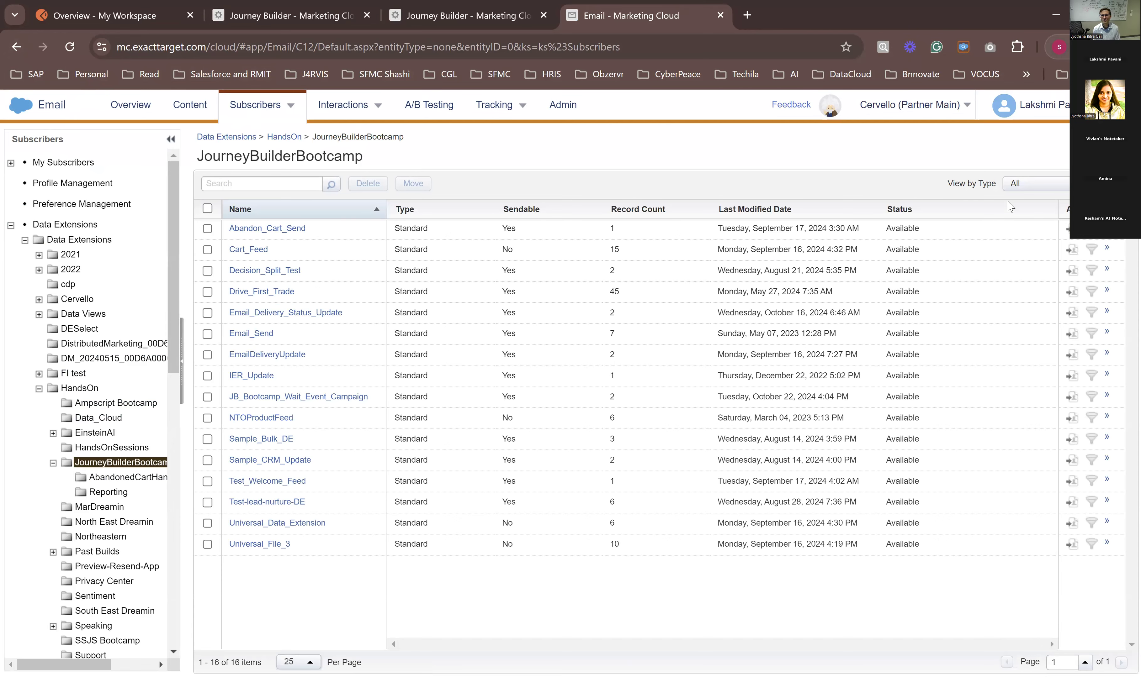
pyautogui.click(1111, 154)
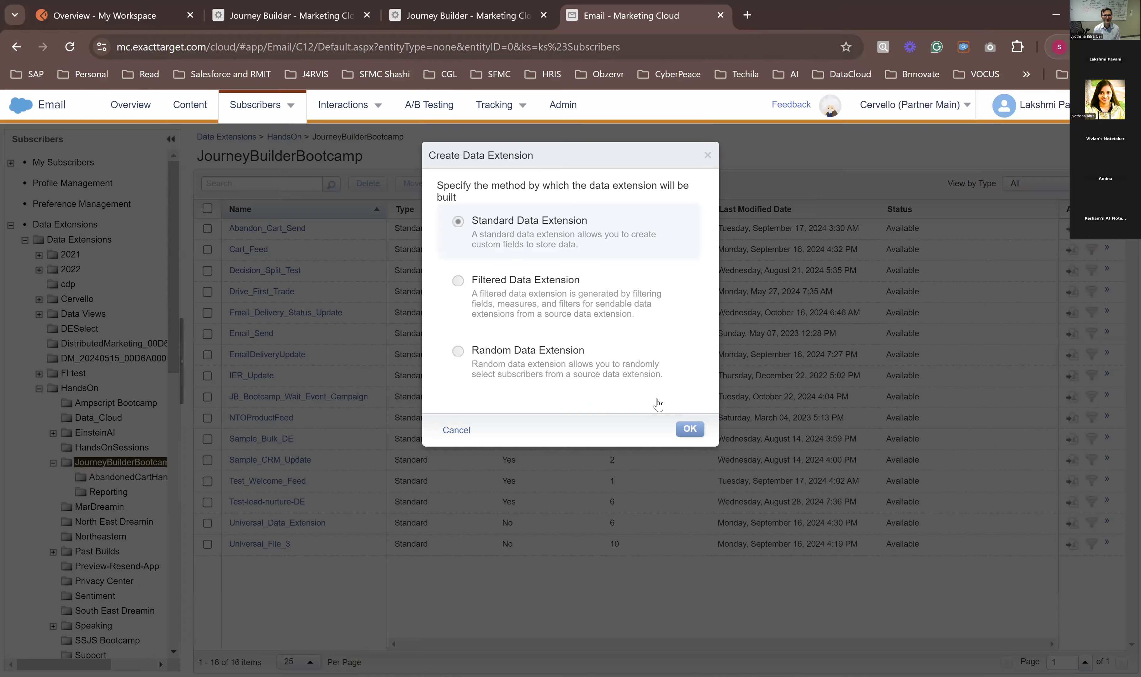
pyautogui.click(702, 434)
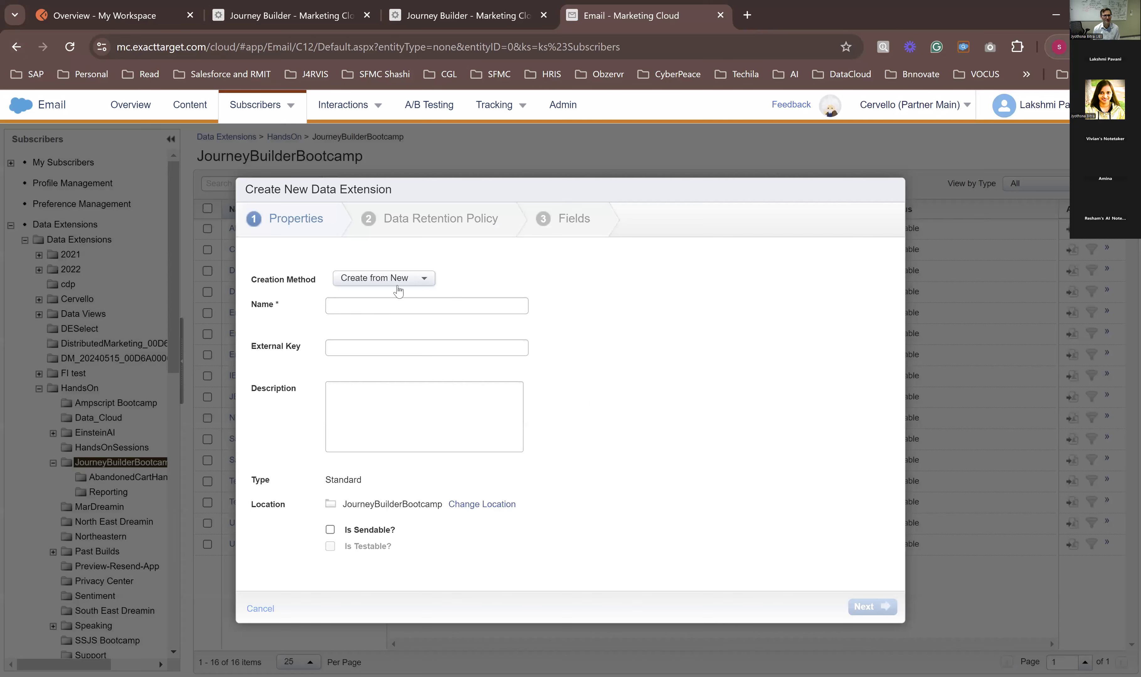
# Step: Name the new data extension EventSourceJSDE_23102024
pyautogui.click(388, 306)
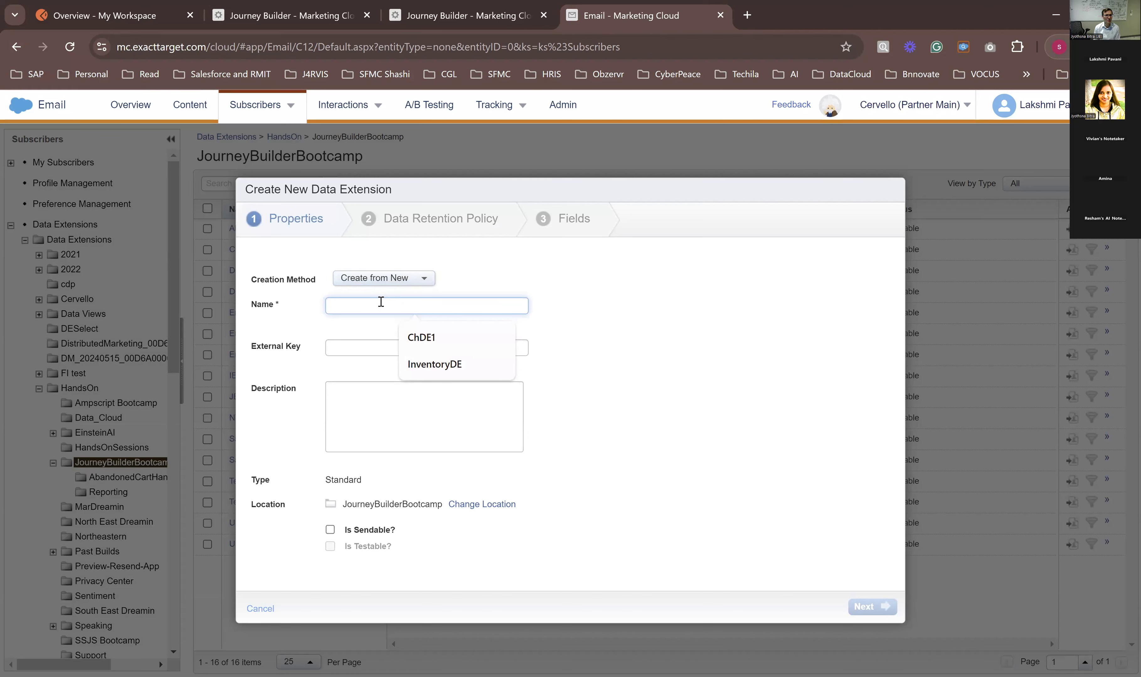
pyautogui.write('EventSourceD')
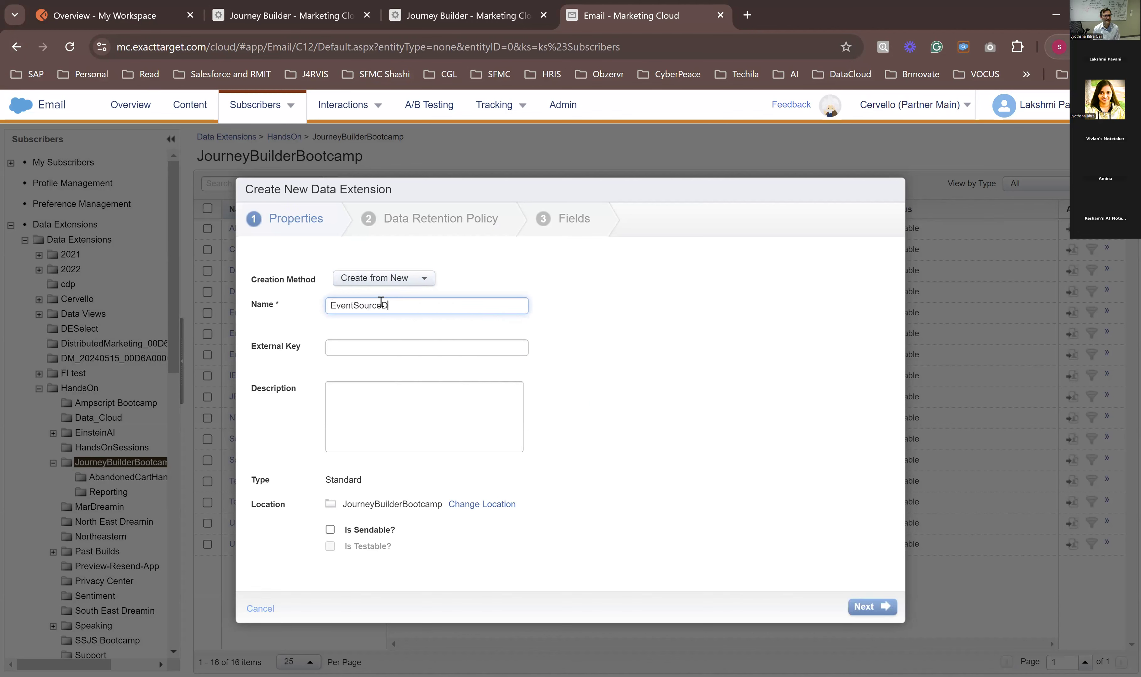
pyautogui.press('BackSpace')
pyautogui.write('JSDE_23102024')
# Step: Describe the data extension as "As a part of hands on on 23rd Oct", make it sendable and continue to the retention policy
pyautogui.click(360, 404)
pyautogui.write('As a a')
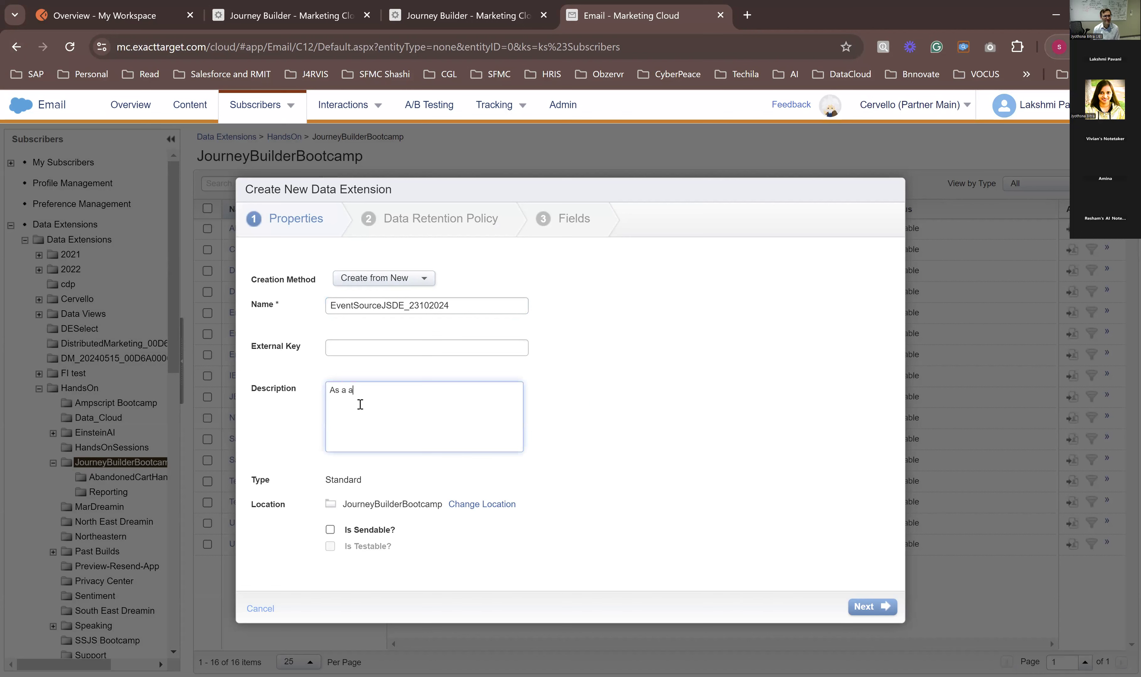
pyautogui.write('part of hands on')
pyautogui.write('on 23rd Oct')
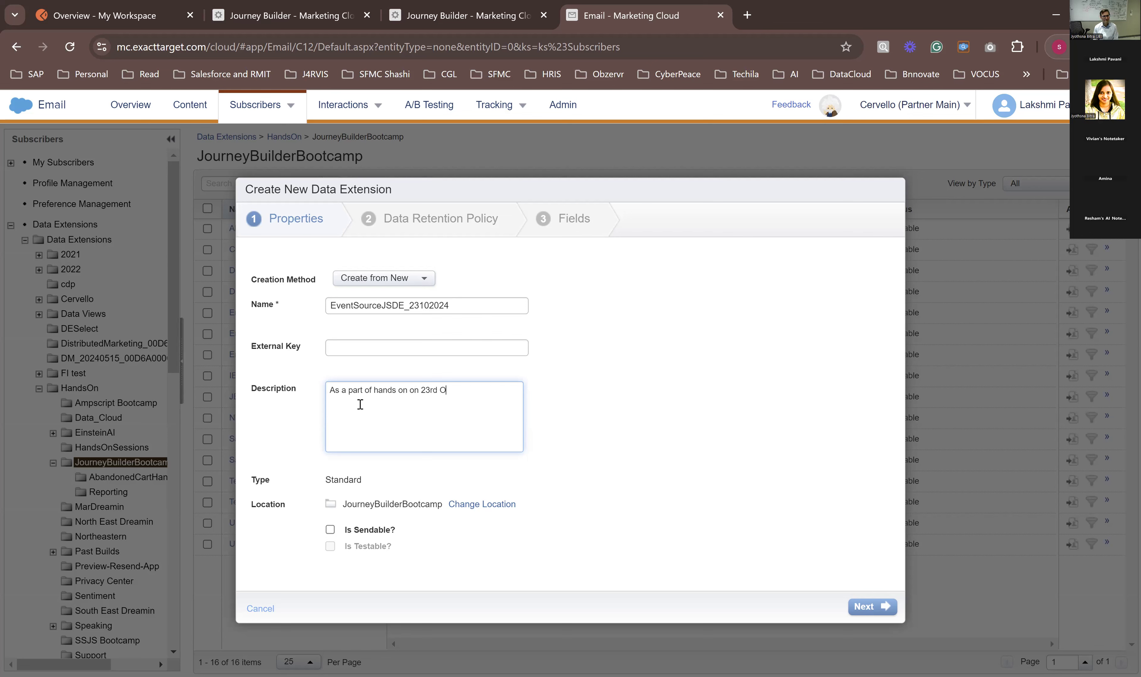
pyautogui.click(370, 533)
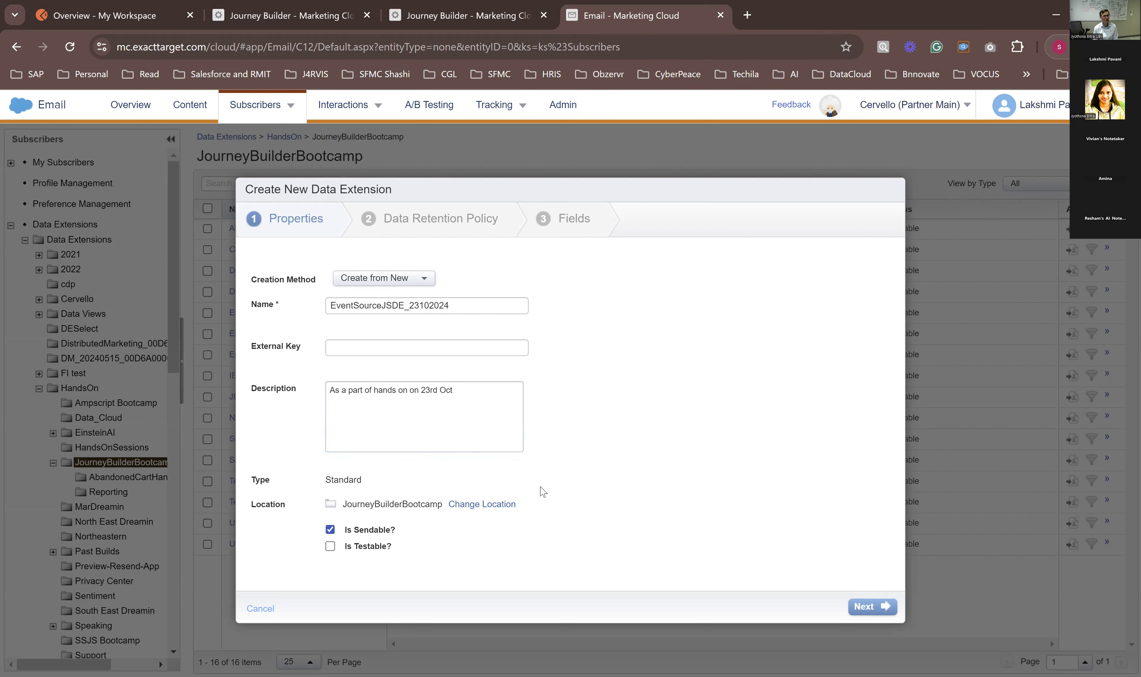
pyautogui.click(861, 611)
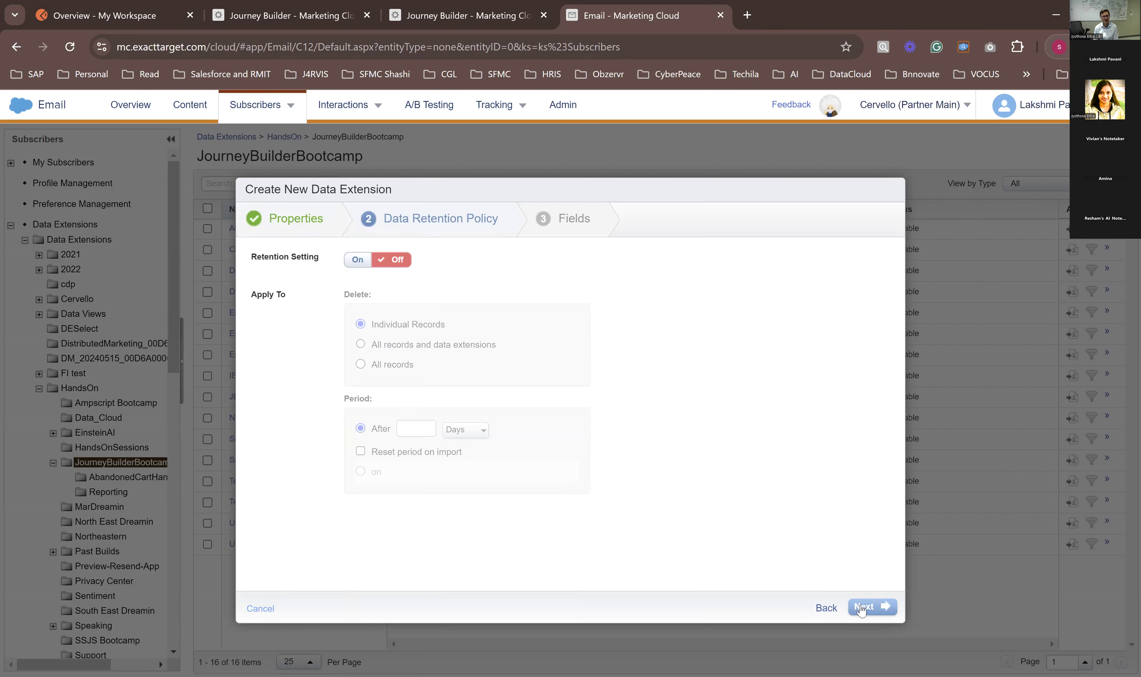
# Step: Recheck the data retention policy, leave retention off and proceed to the field definitions
pyautogui.click(861, 610)
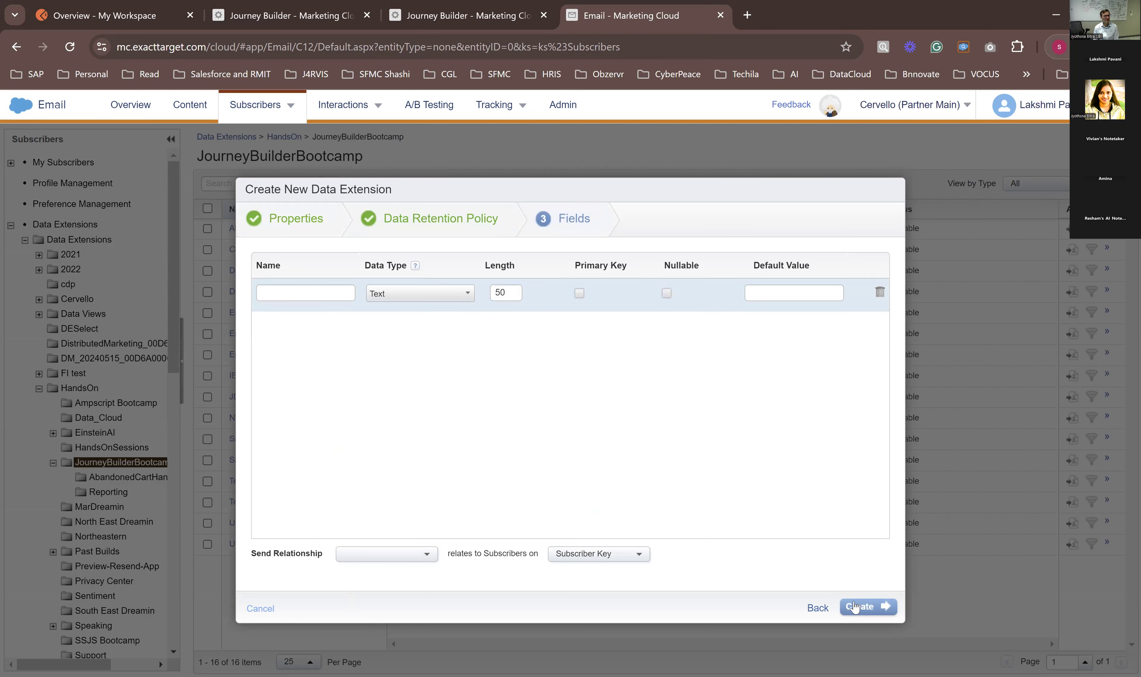
pyautogui.click(818, 610)
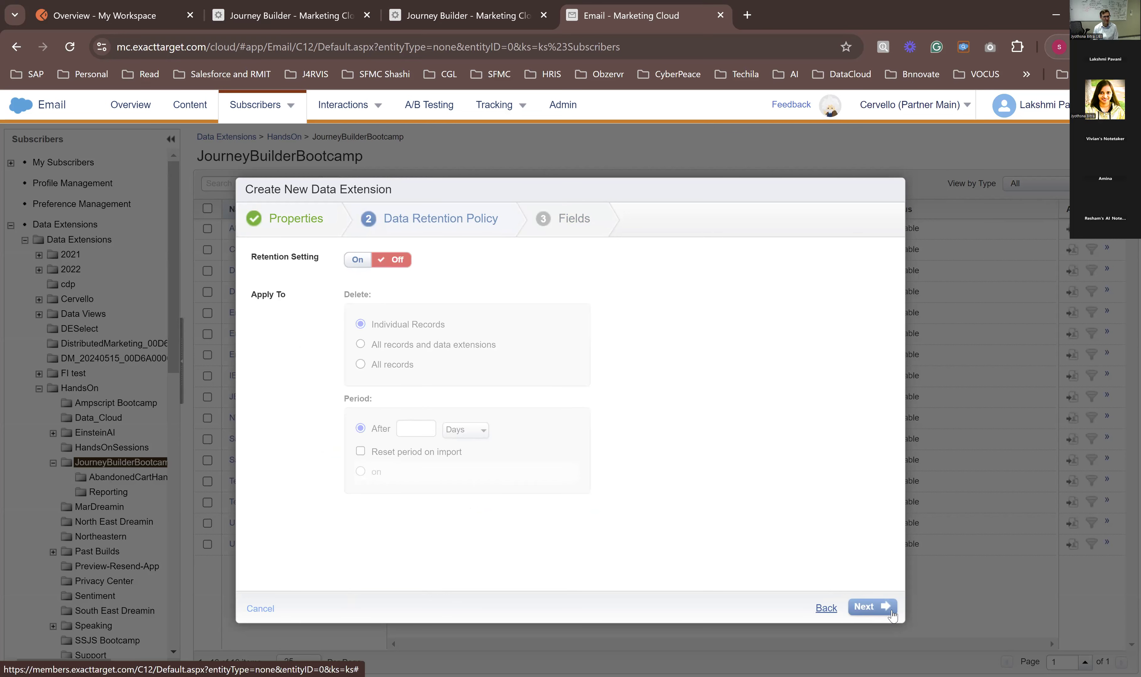
pyautogui.click(869, 608)
# Step: Name the data extension's first field SubscriberKey
pyautogui.click(305, 292)
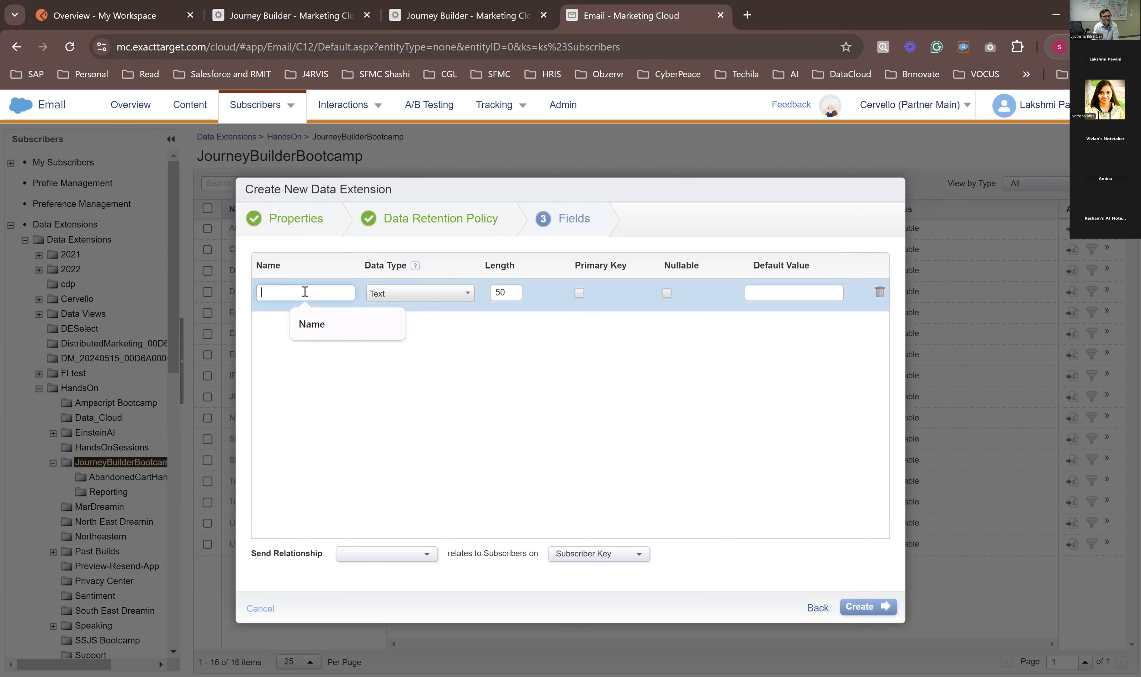
pyautogui.write('Firdt')
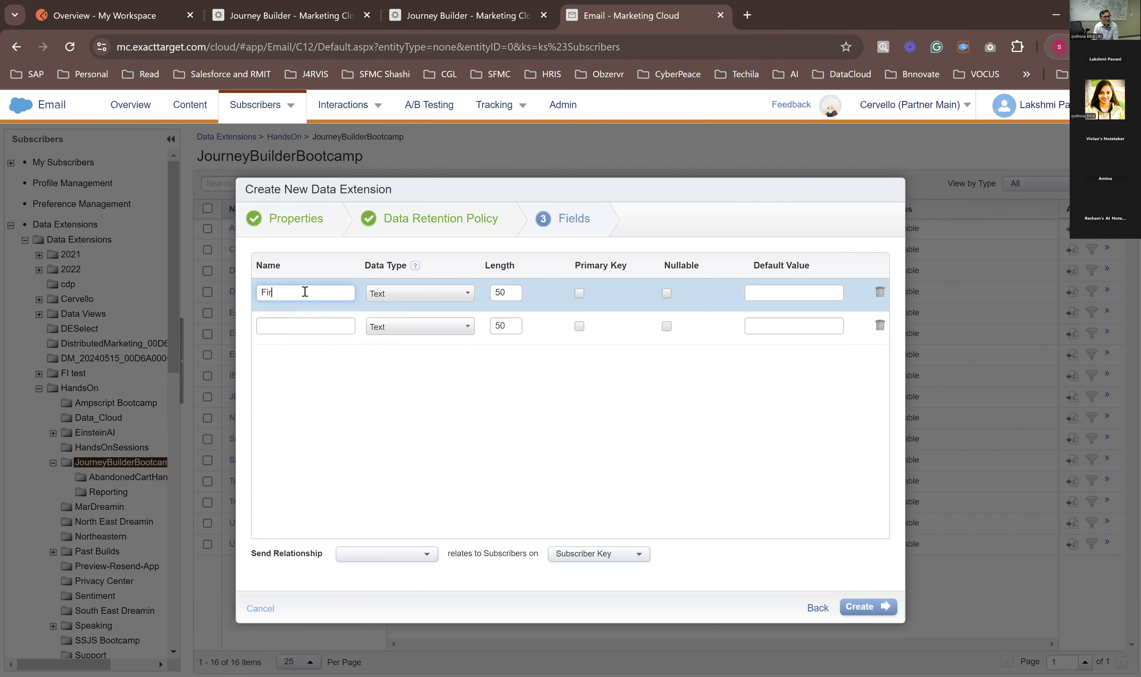
pyautogui.press('BackSpace')
pyautogui.press('BackSpace')
pyautogui.press('BackSpace')
pyautogui.press('BackSpace')
pyautogui.press('BackSpace')
pyautogui.write('SubscriberKey')
# Step: Add a second field named EmailAddress to the data extension
pyautogui.click(354, 326)
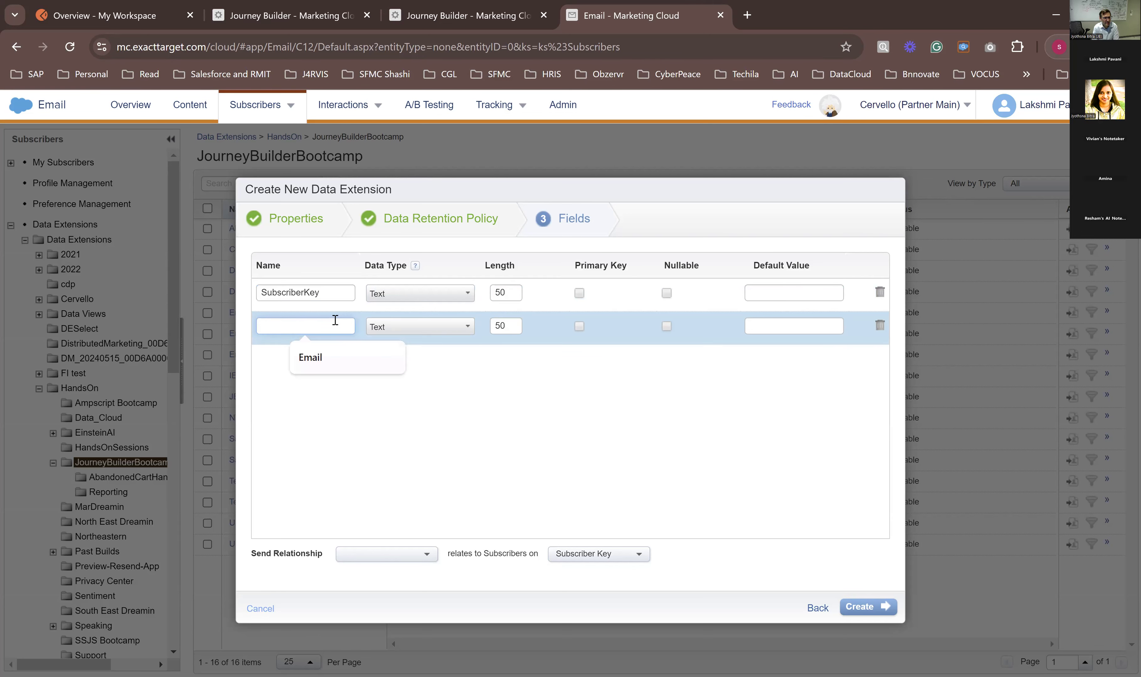
pyautogui.write('email')
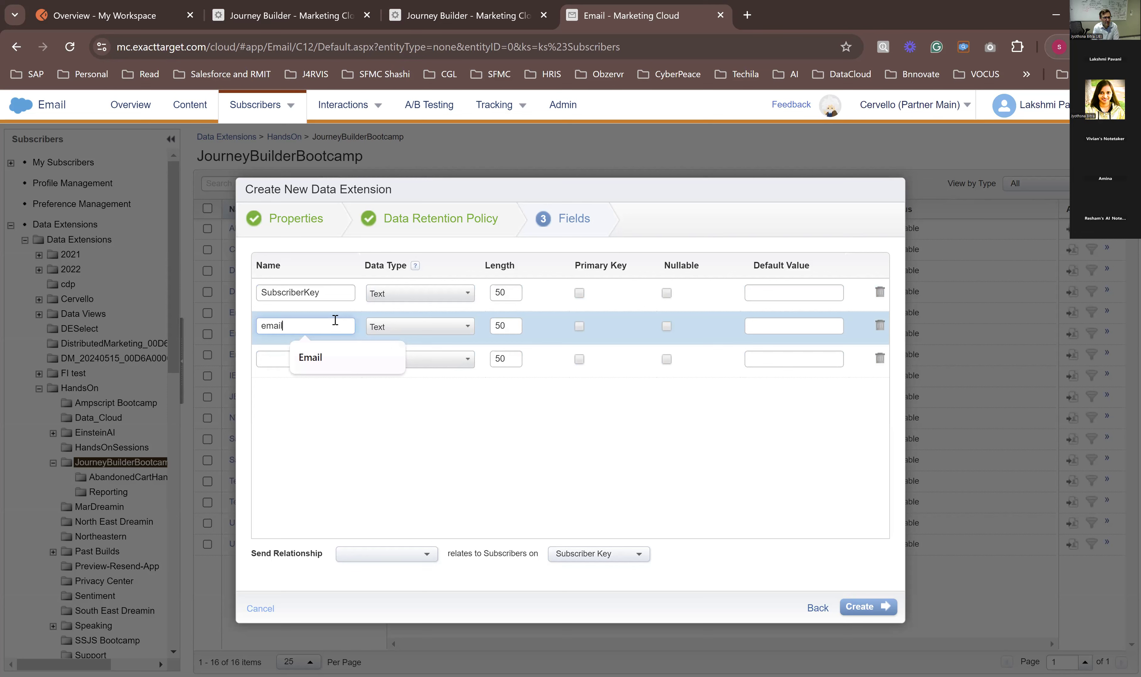
pyautogui.press('BackSpace')
pyautogui.press('BackSpace')
pyautogui.press('BackSpace')
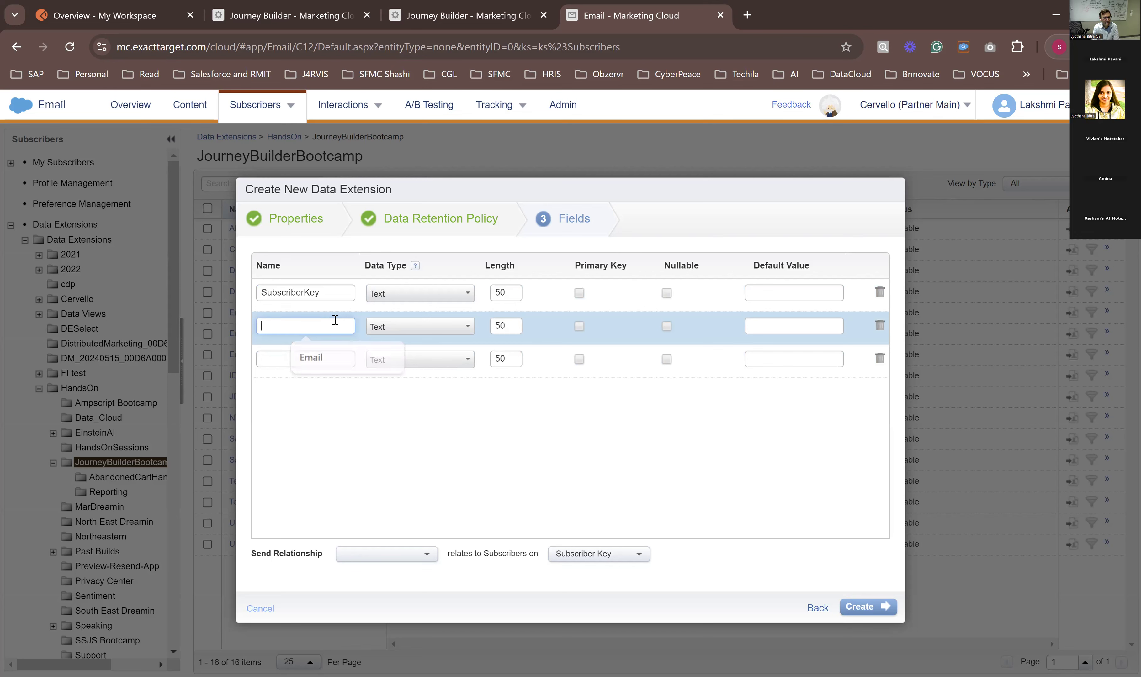
pyautogui.write('EmailAddress')
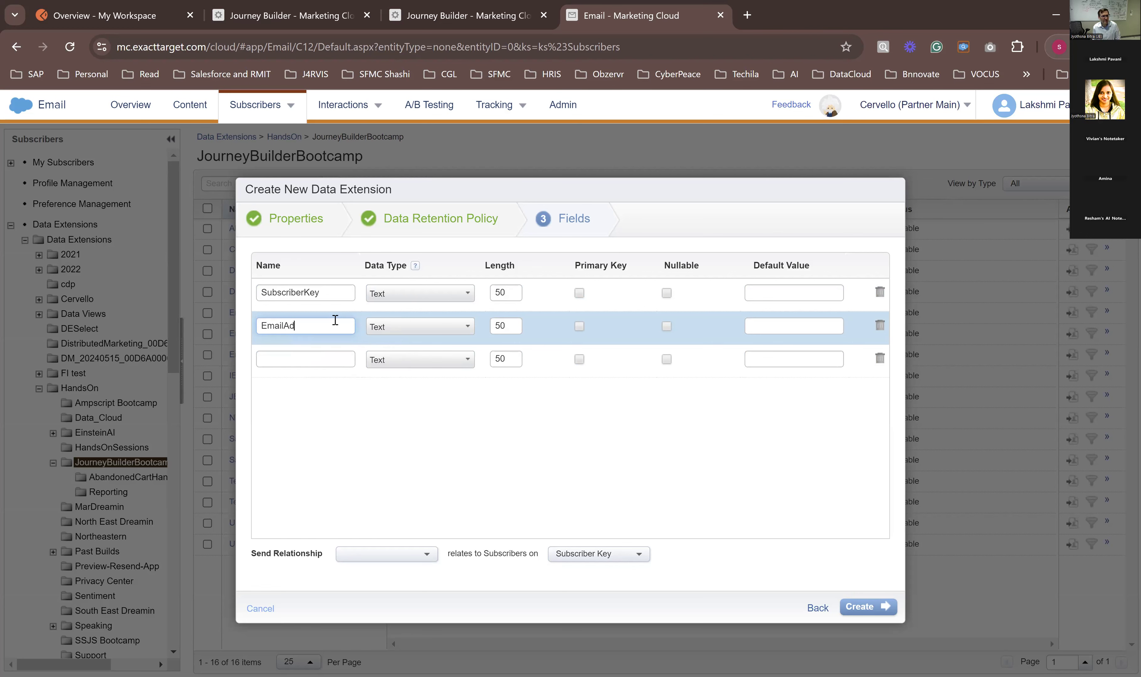
# Step: Set the data type of the EmailAddress field to EmailAddress
pyautogui.click(391, 326)
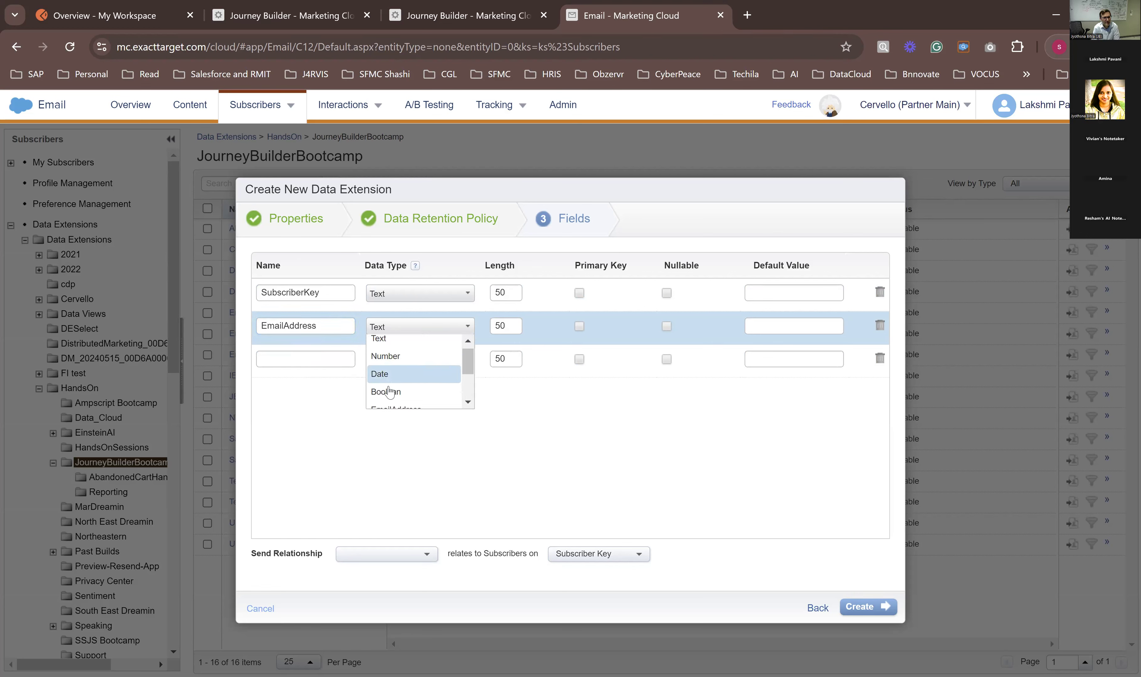
pyautogui.scroll(-2, 390, 392)
pyautogui.click(387, 345)
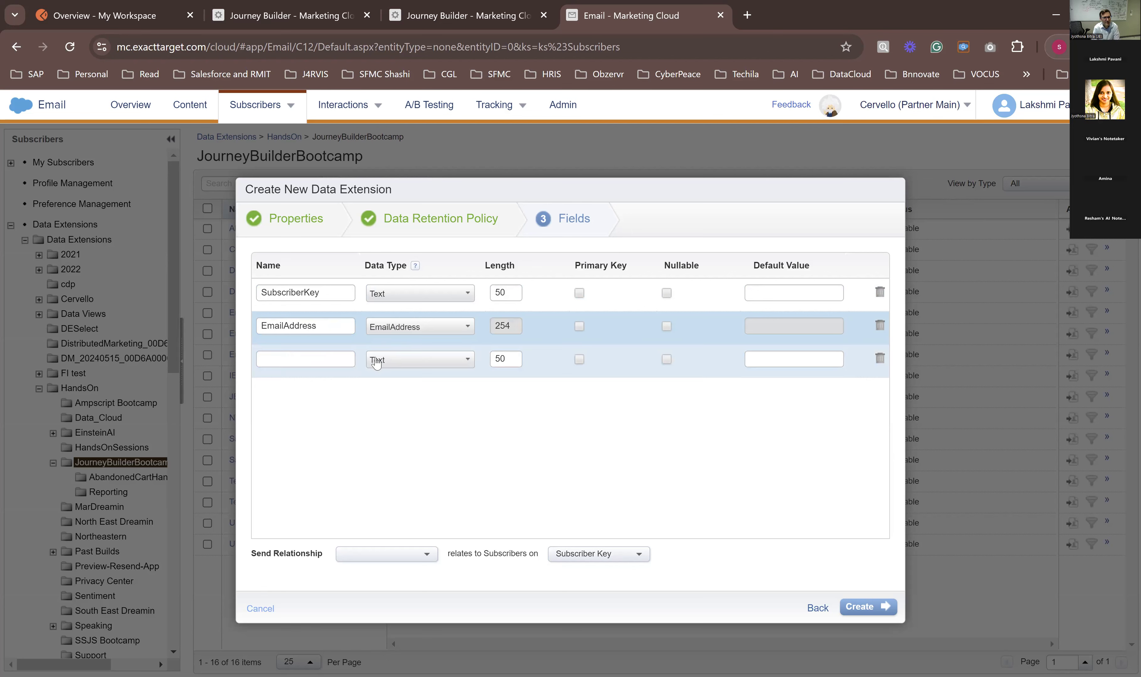
# Step: Add a third text field named JourneyID to the data extension
pyautogui.click(320, 362)
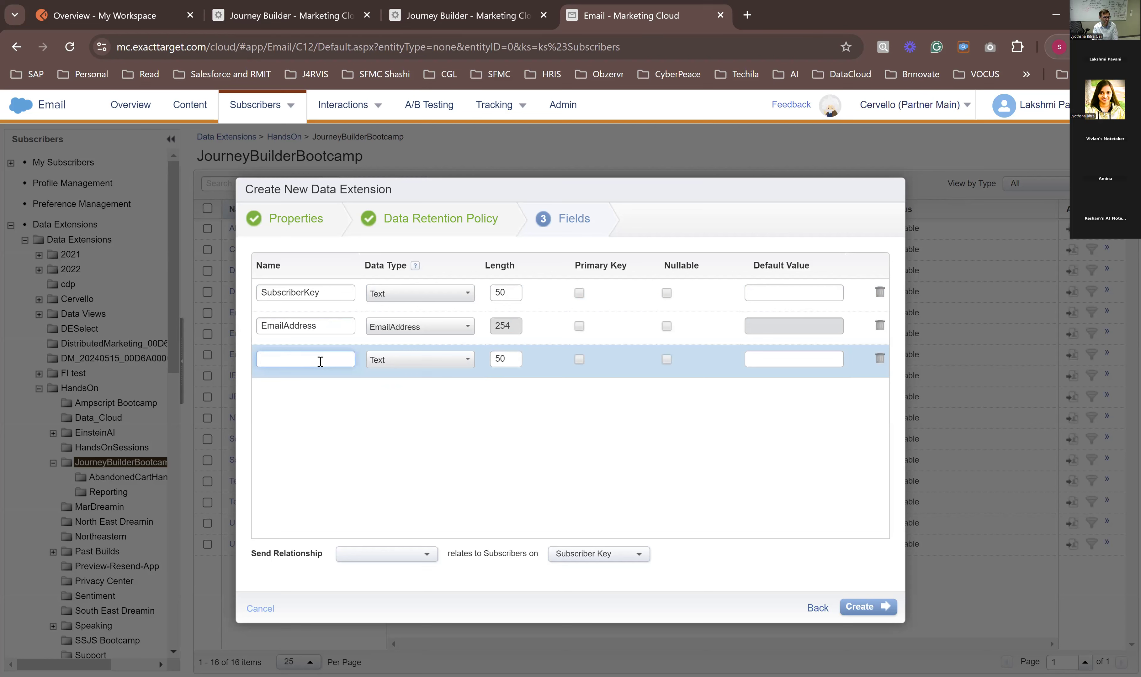
pyautogui.write('Joi')
pyautogui.write('ned')
pyautogui.press('BackSpace')
pyautogui.press('BackSpace')
pyautogui.press('BackSpace')
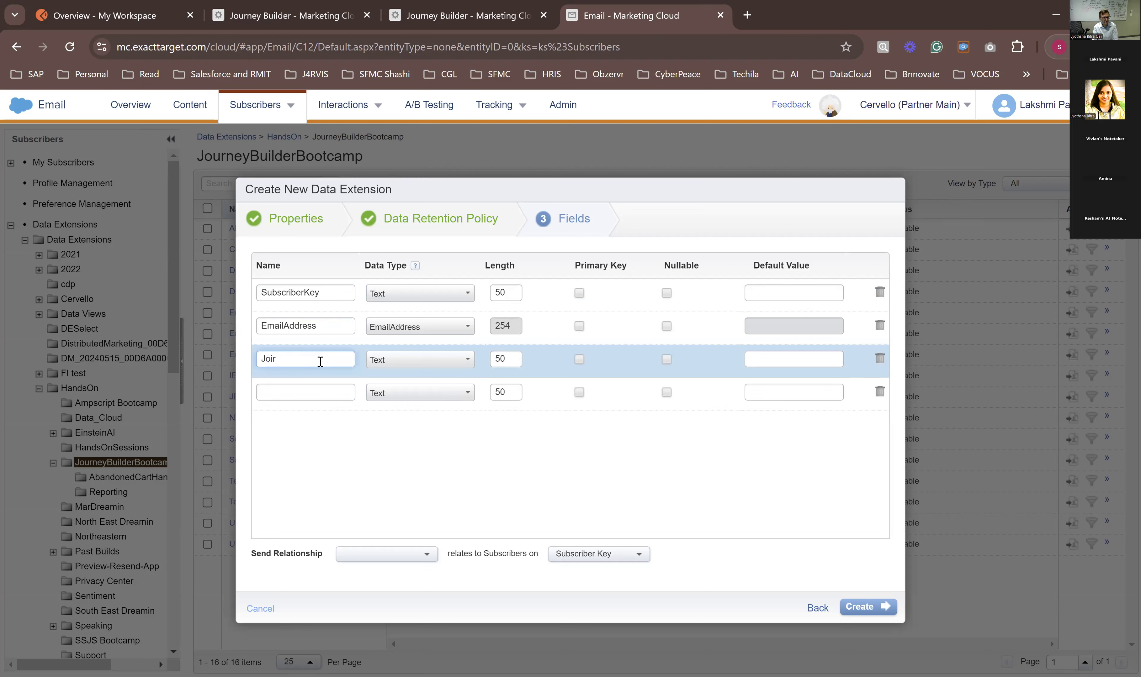
pyautogui.press('BackSpace')
pyautogui.write('urneyID')
pyautogui.click(510, 361)
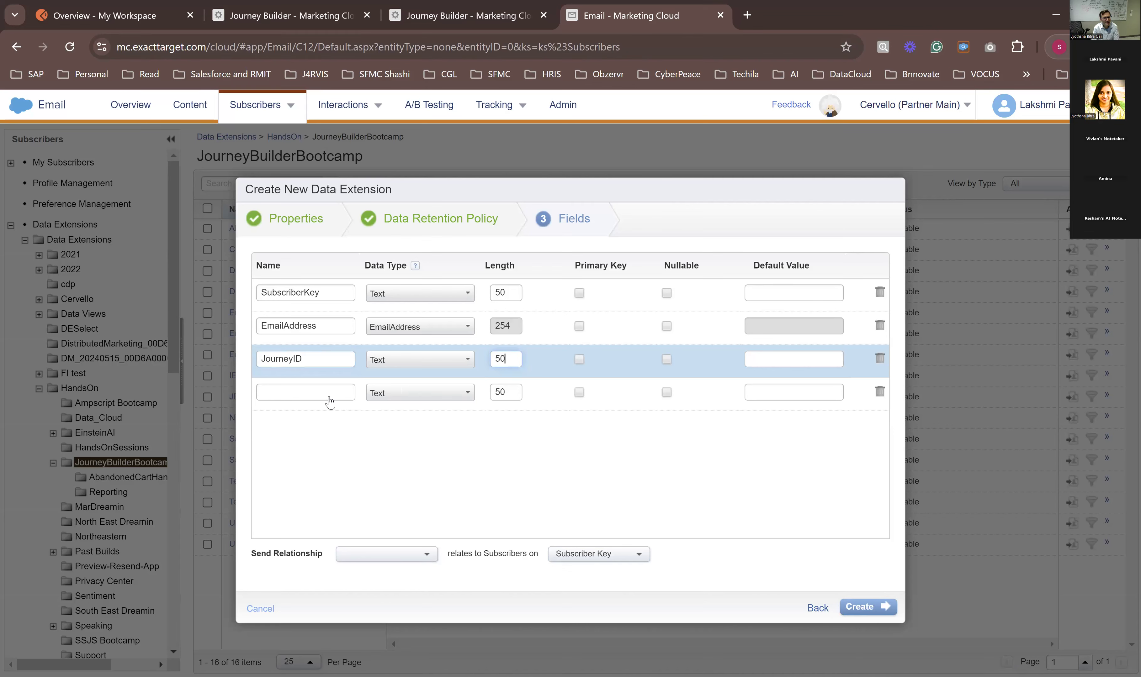
# Step: Add a nullable CreatedDate field of type Date defaulting to the current date, and remove the blank field row below it
pyautogui.click(299, 399)
pyautogui.write('CreatedDate')
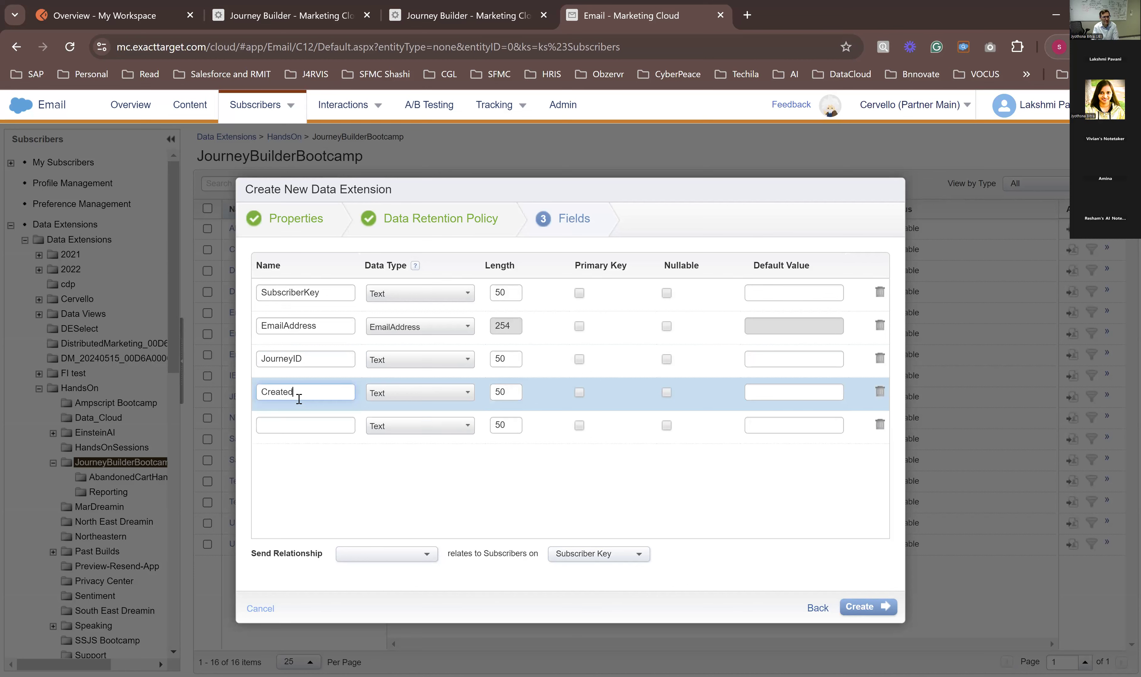
pyautogui.click(391, 398)
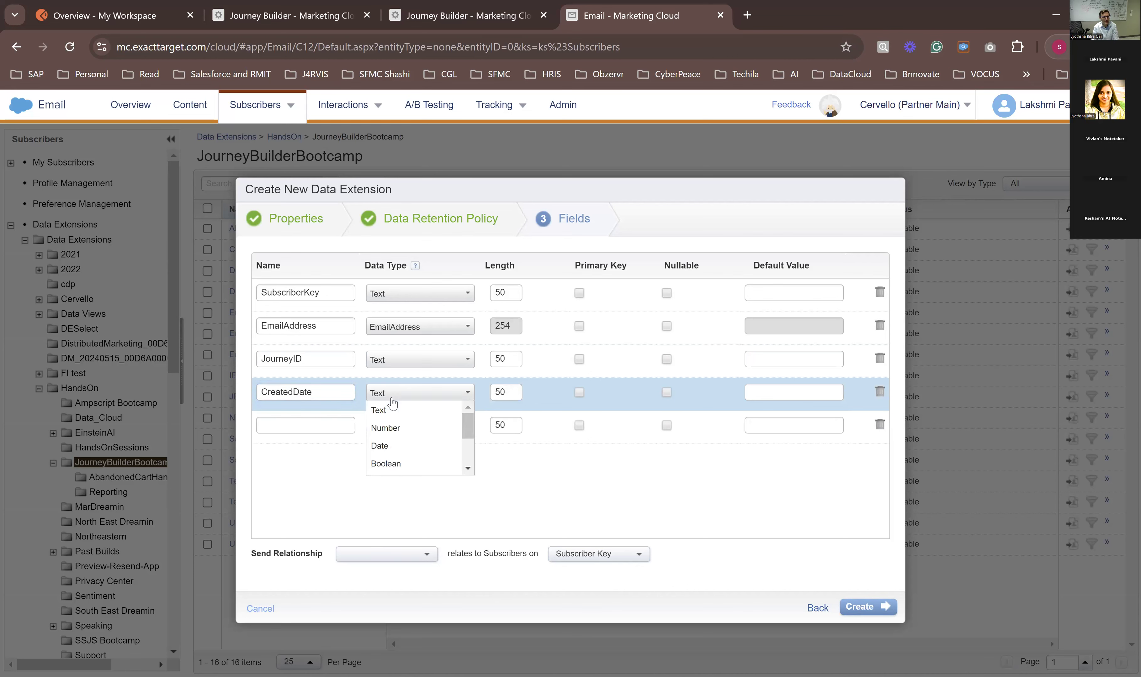
pyautogui.click(416, 445)
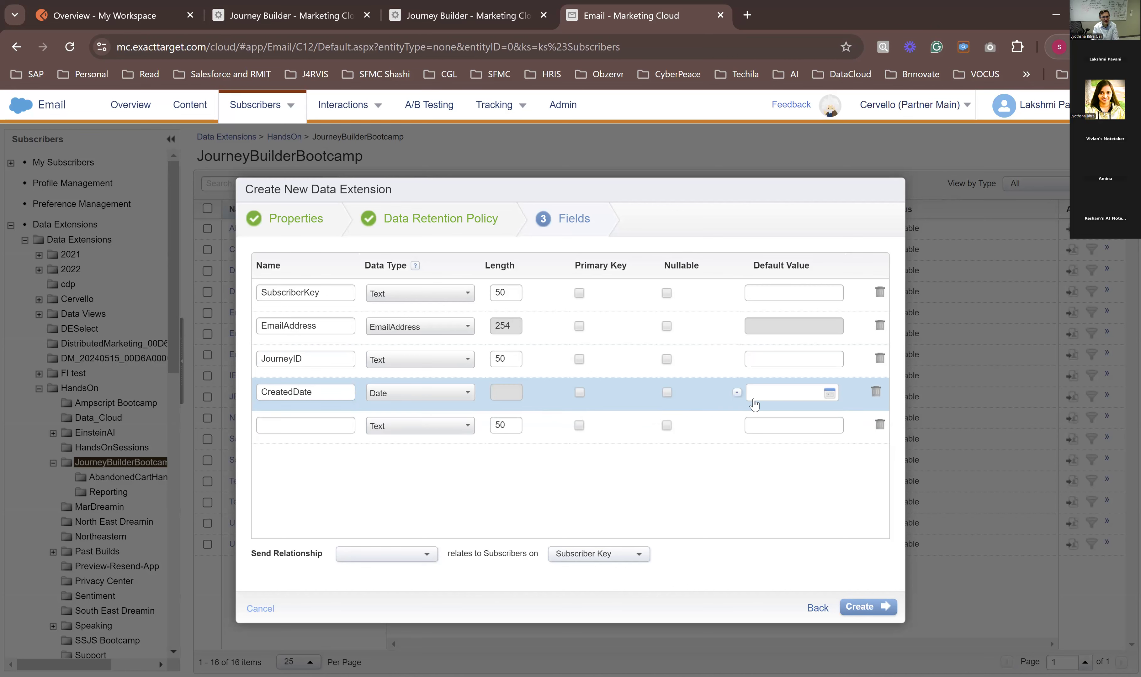
pyautogui.click(773, 394)
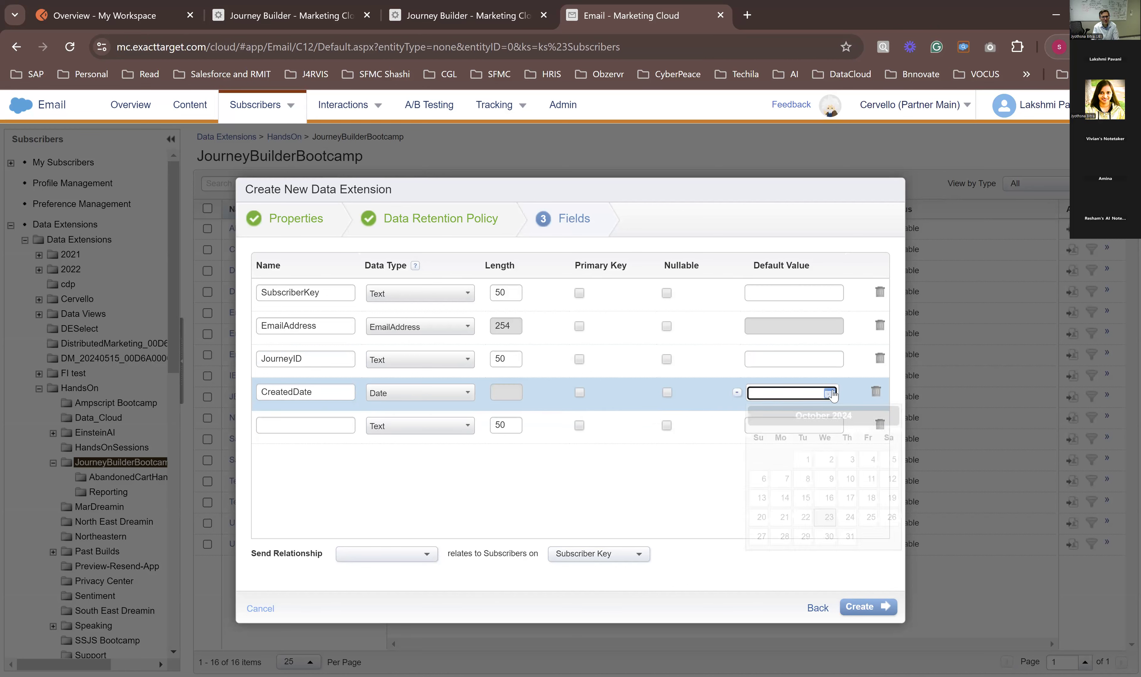
pyautogui.click(736, 392)
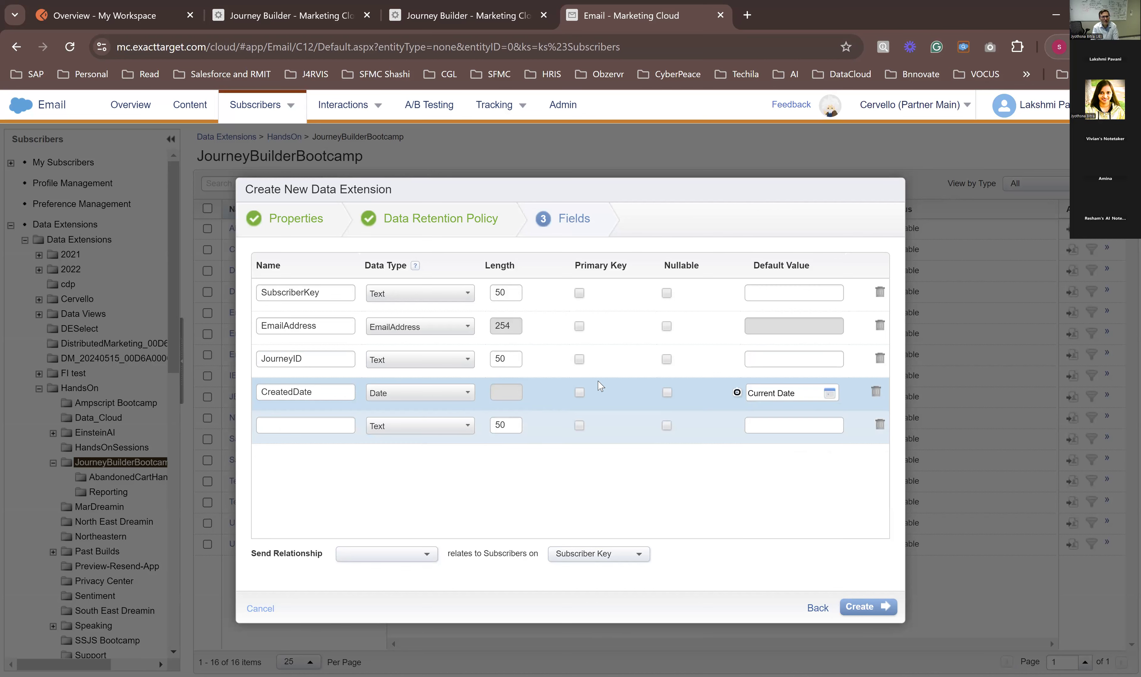
pyautogui.click(666, 393)
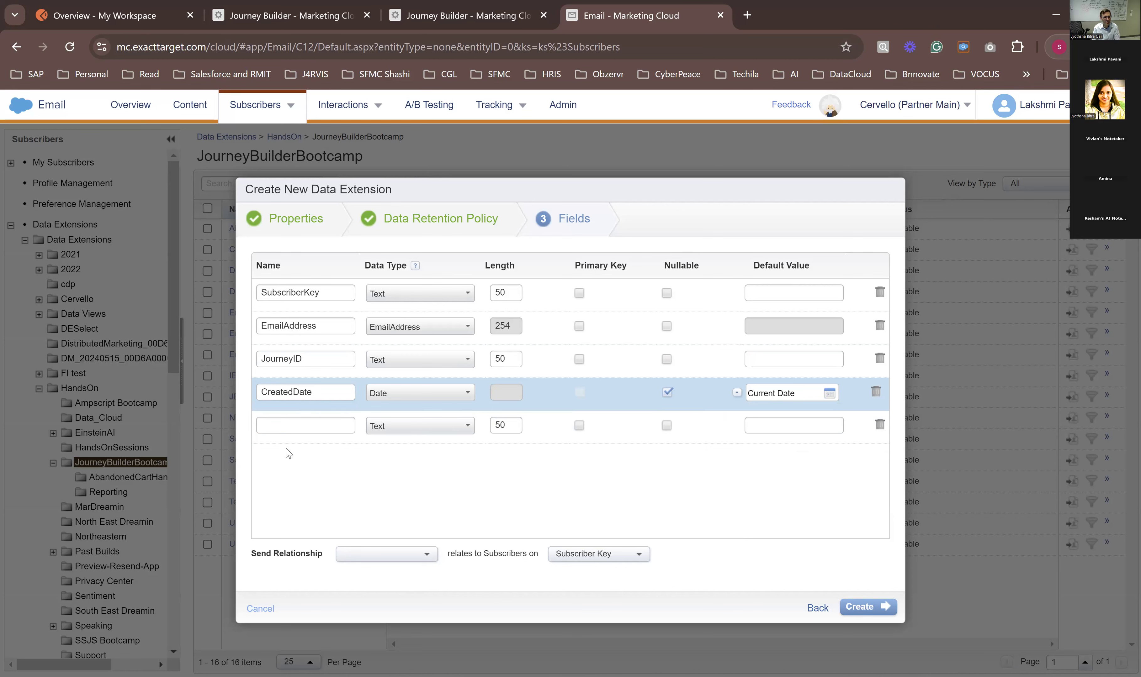
pyautogui.click(880, 425)
# Step: Relate the SubscriberKey field to Subscribers on Subscriber Key and create the data extension
pyautogui.click(397, 559)
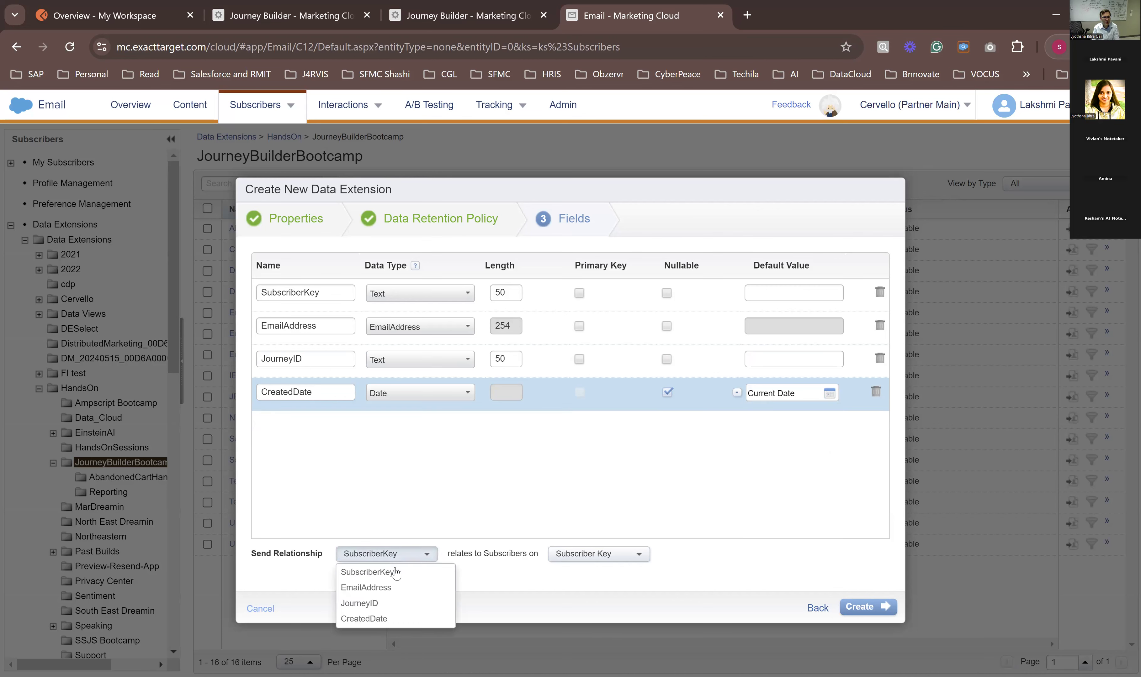
pyautogui.click(397, 573)
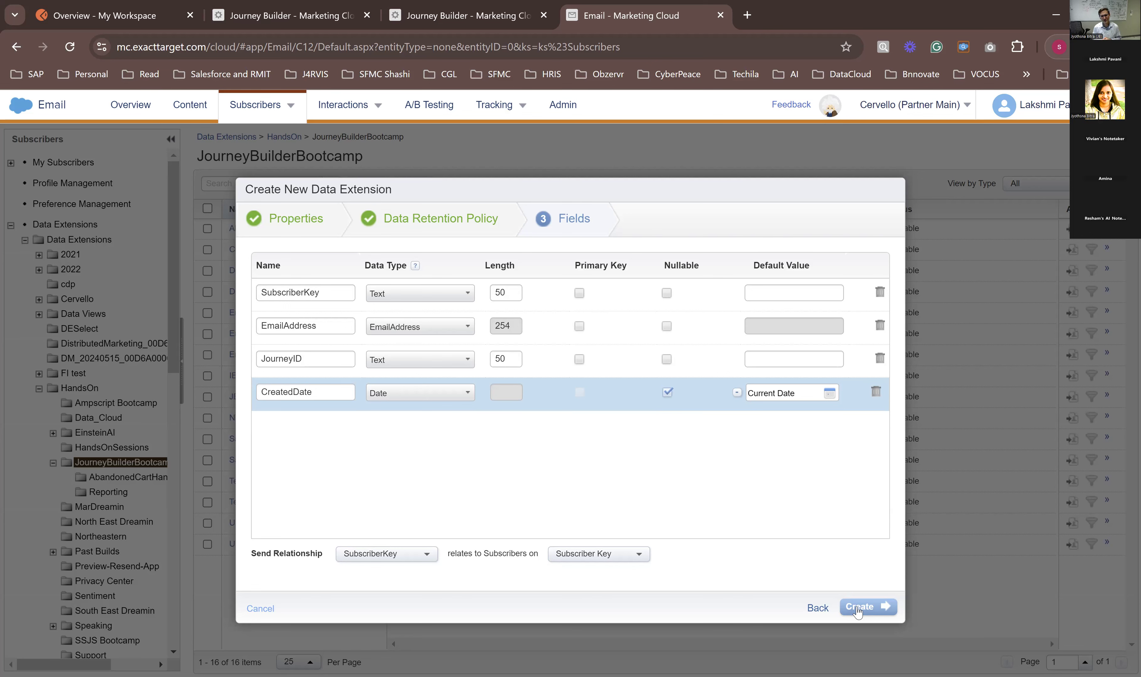
pyautogui.click(868, 613)
pyautogui.click(867, 614)
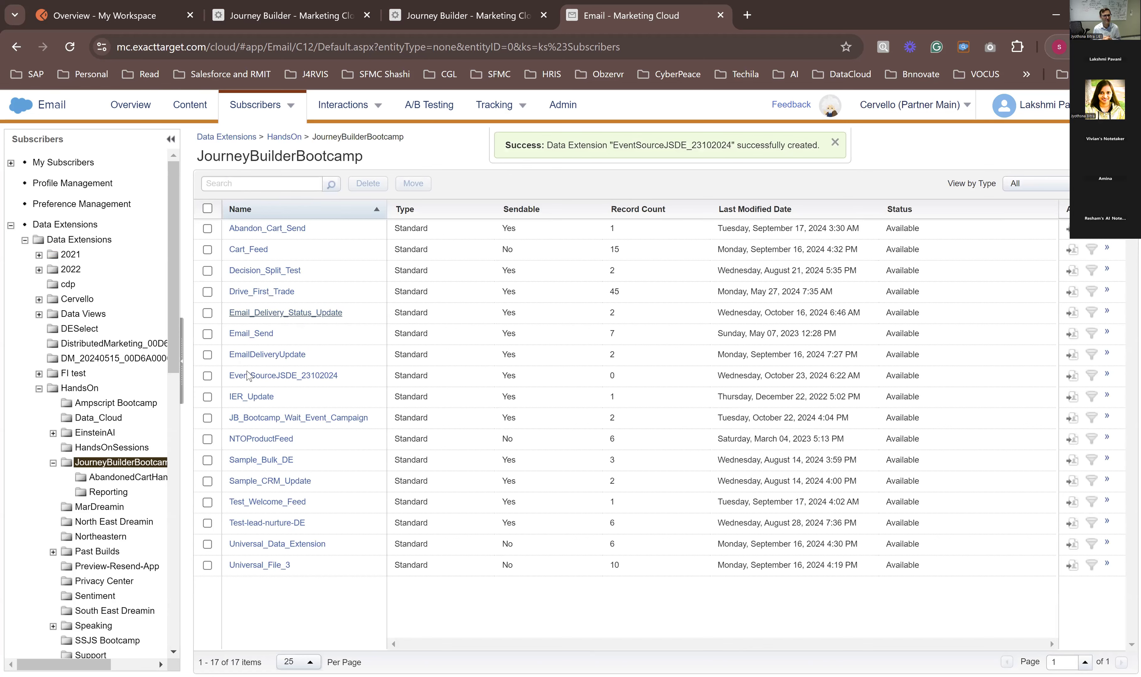
# Step: Return to the Journey Builder entry source setup and look for EventSourceJSDE_23102024 in the JourneyBuilderBootcamp folder
pyautogui.click(471, 17)
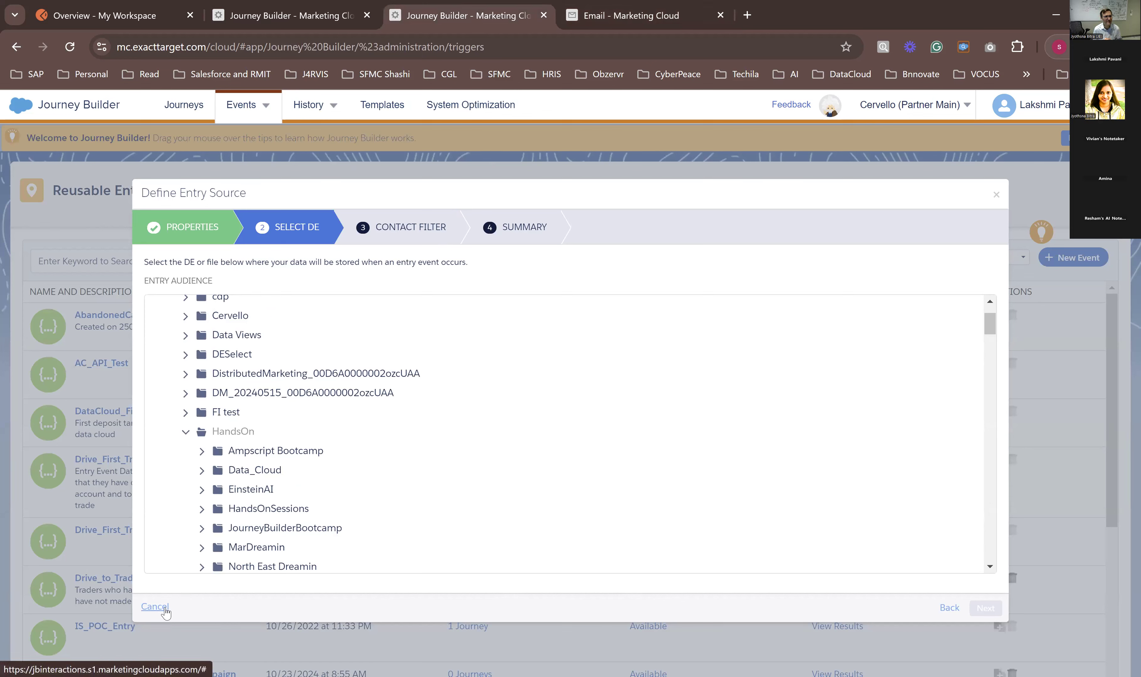
pyautogui.scroll(-3, 206, 512)
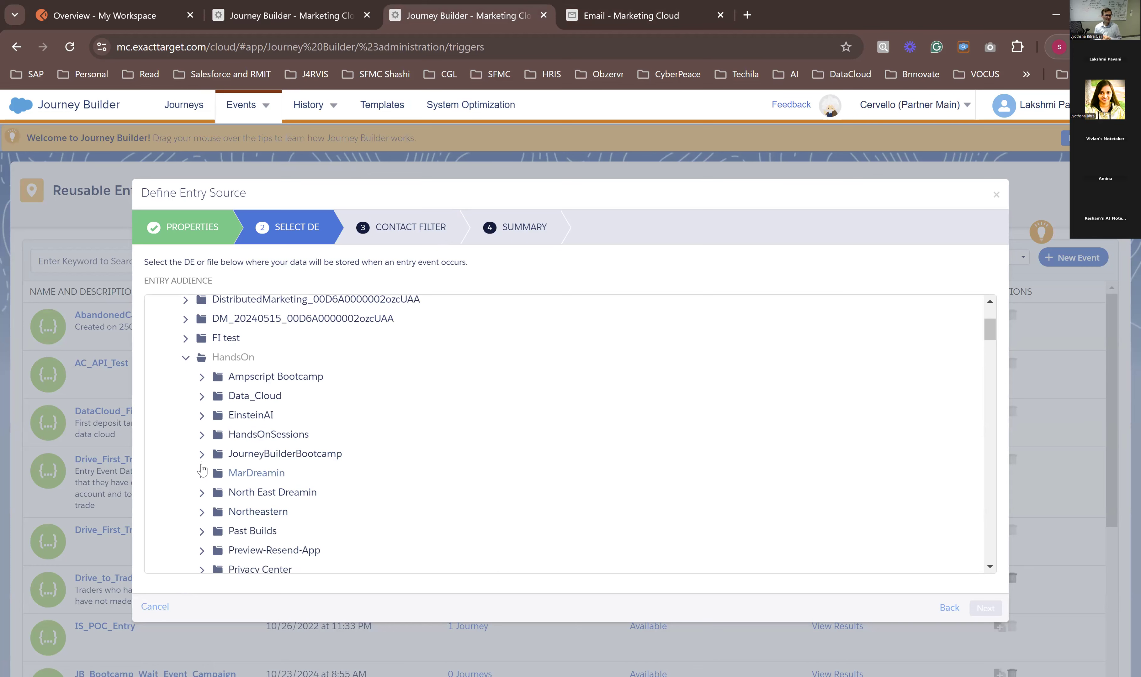
pyautogui.click(202, 455)
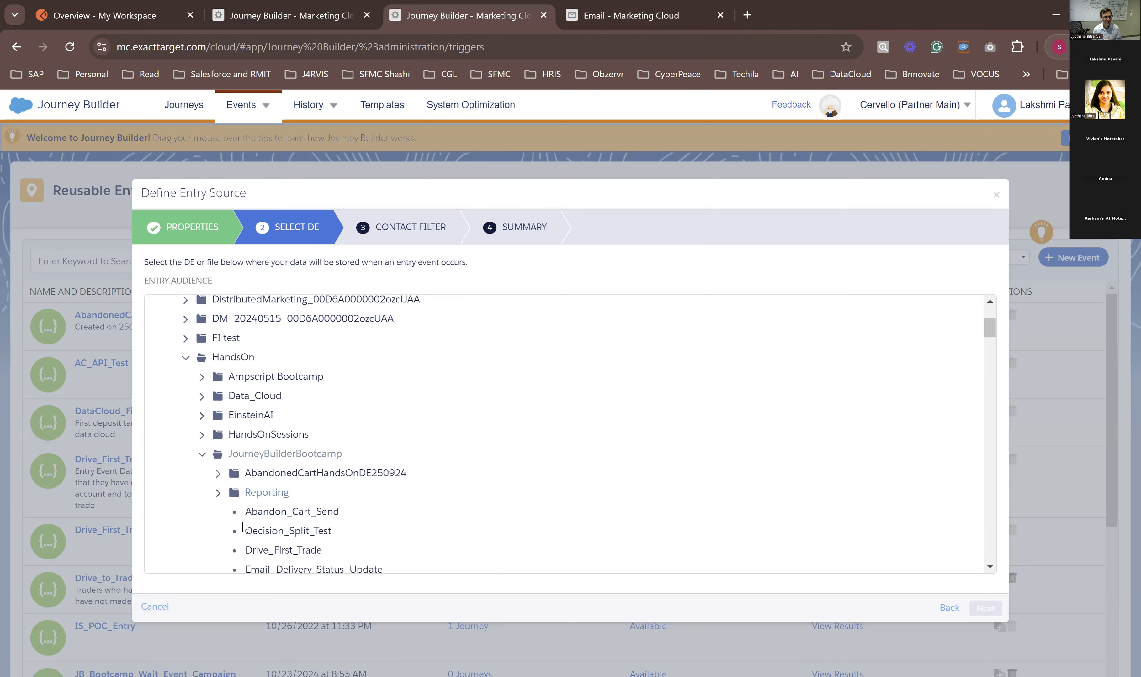
pyautogui.scroll(-5, 259, 510)
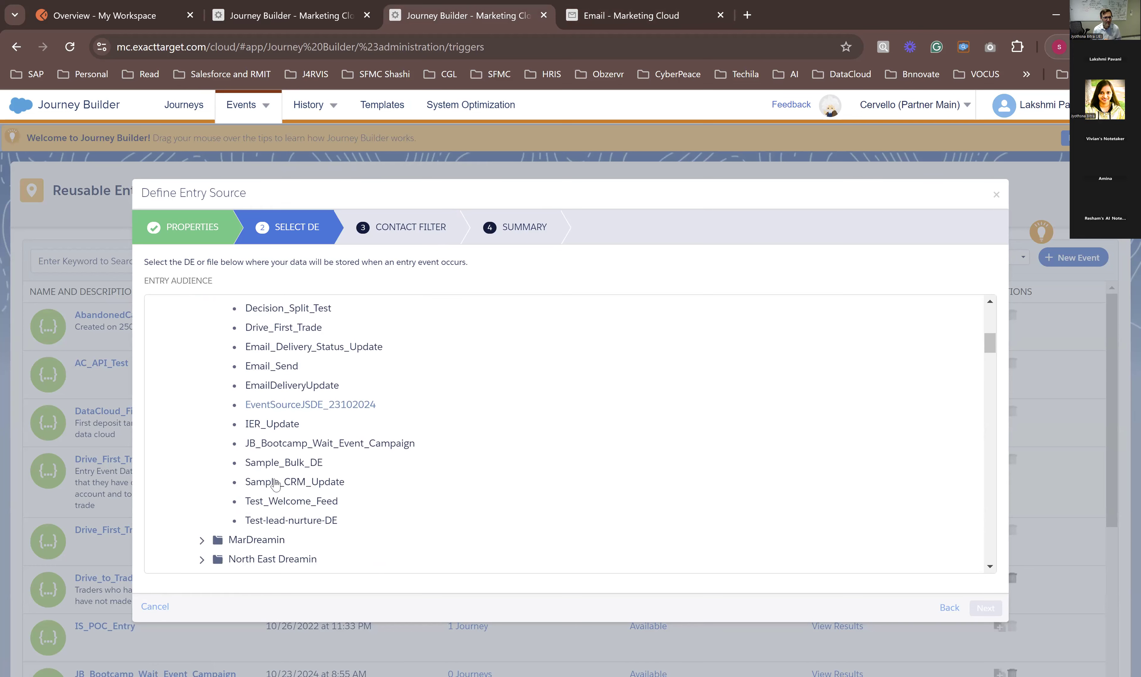
pyautogui.scroll(3, 276, 482)
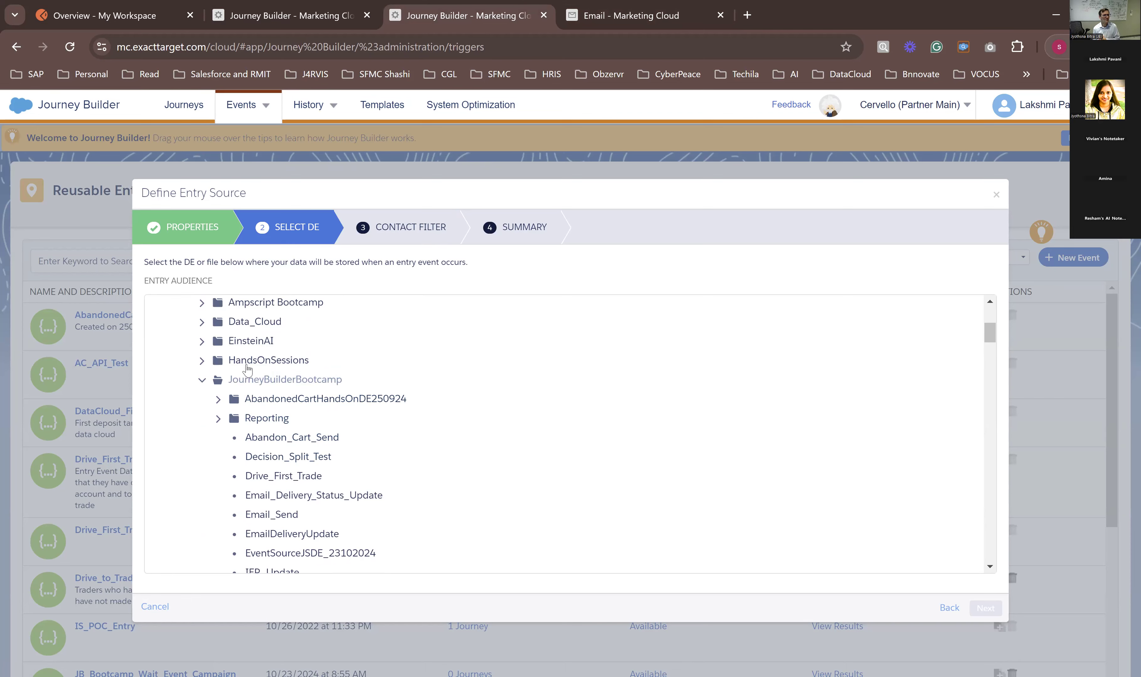
pyautogui.scroll(-2, 218, 547)
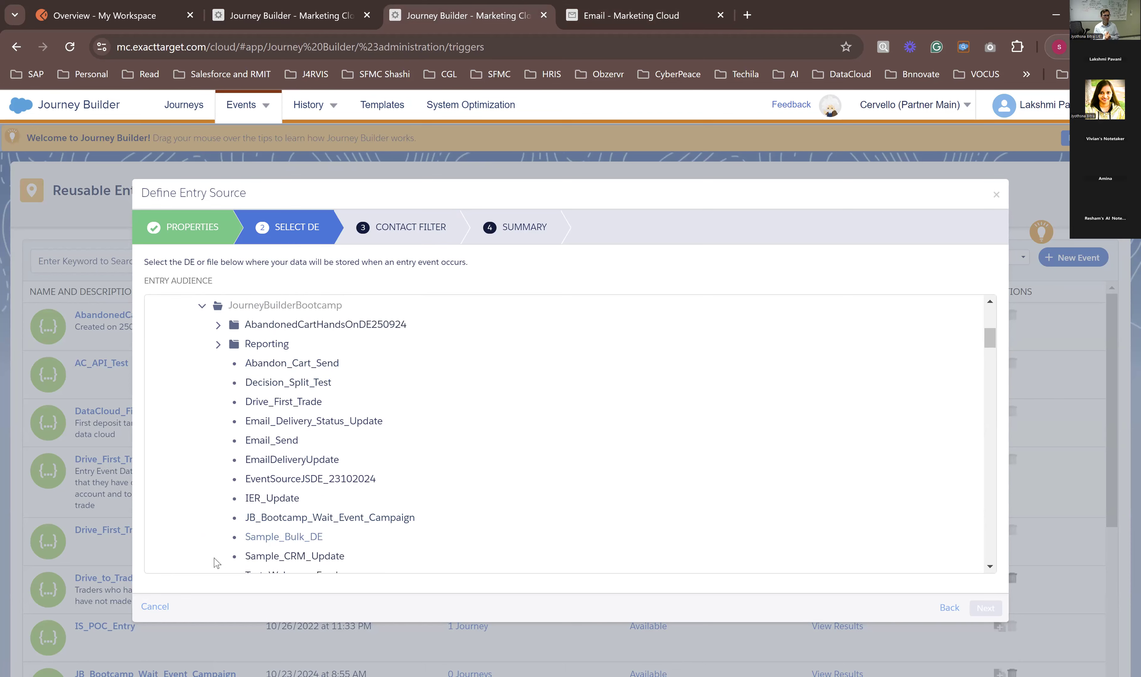
# Step: Cancel the open entry source setup, reload the Reusable Entry Sources page and start a new API Event entry source
pyautogui.click(147, 605)
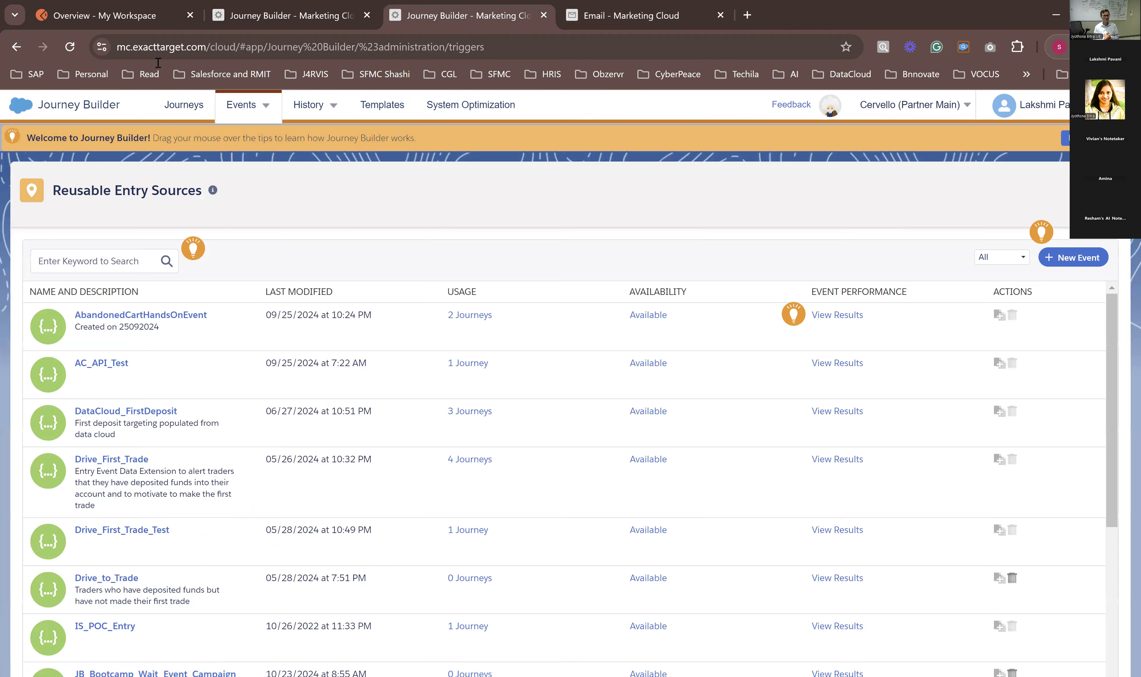
pyautogui.click(72, 46)
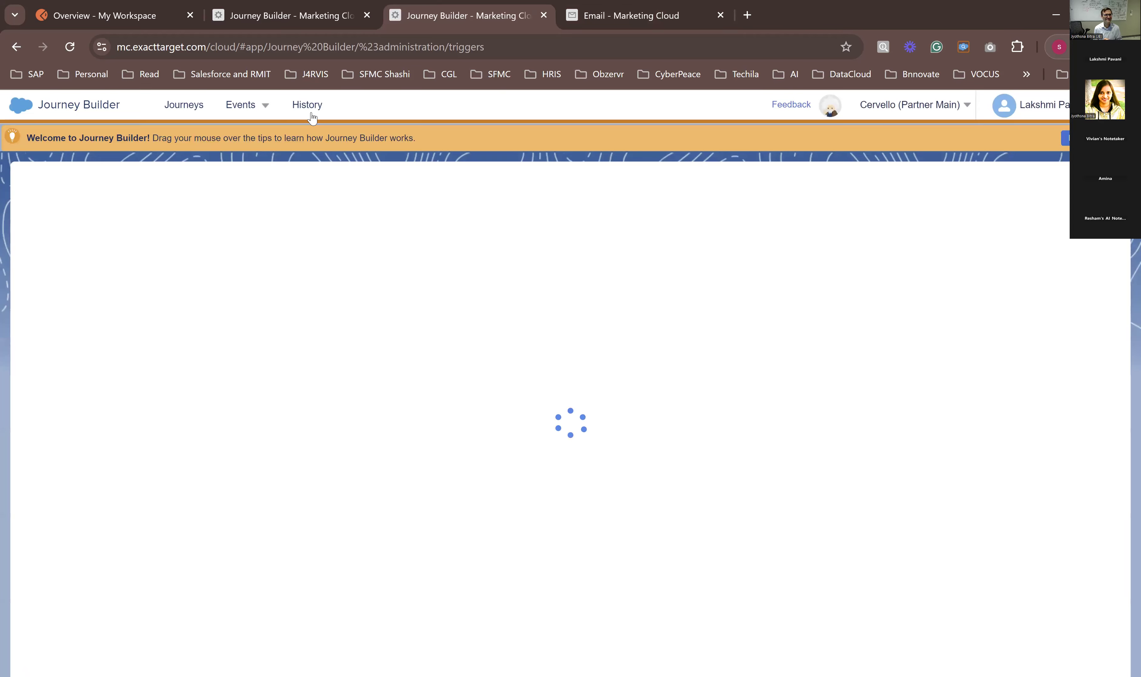
pyautogui.moveTo(311, 115)
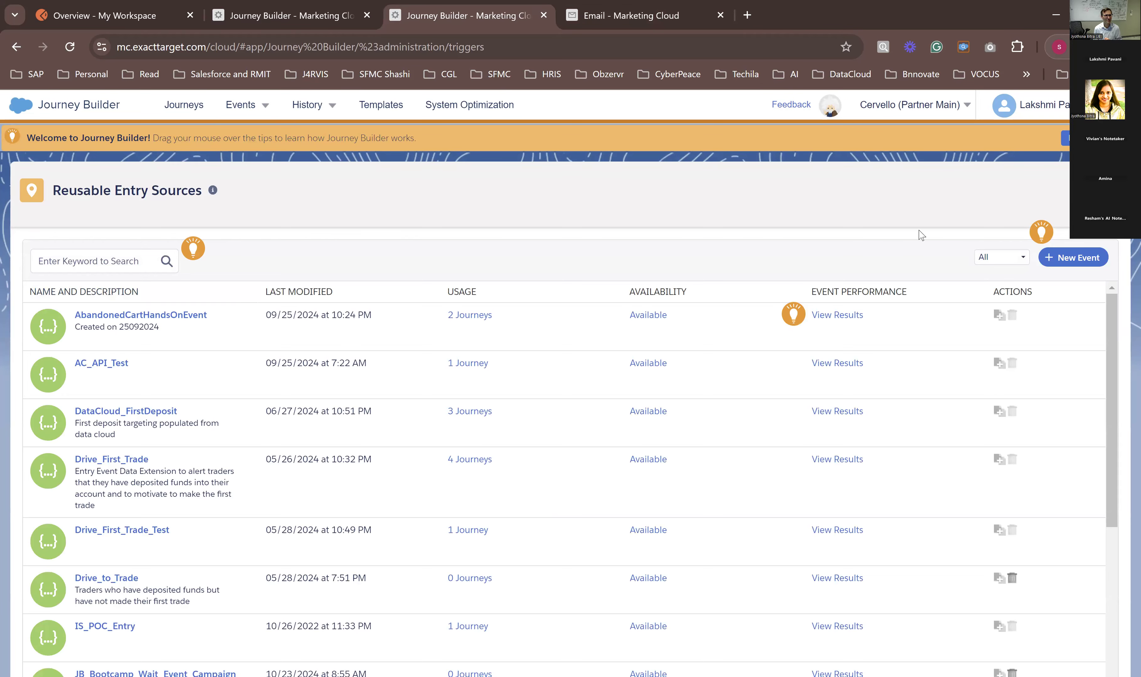
pyautogui.click(1069, 268)
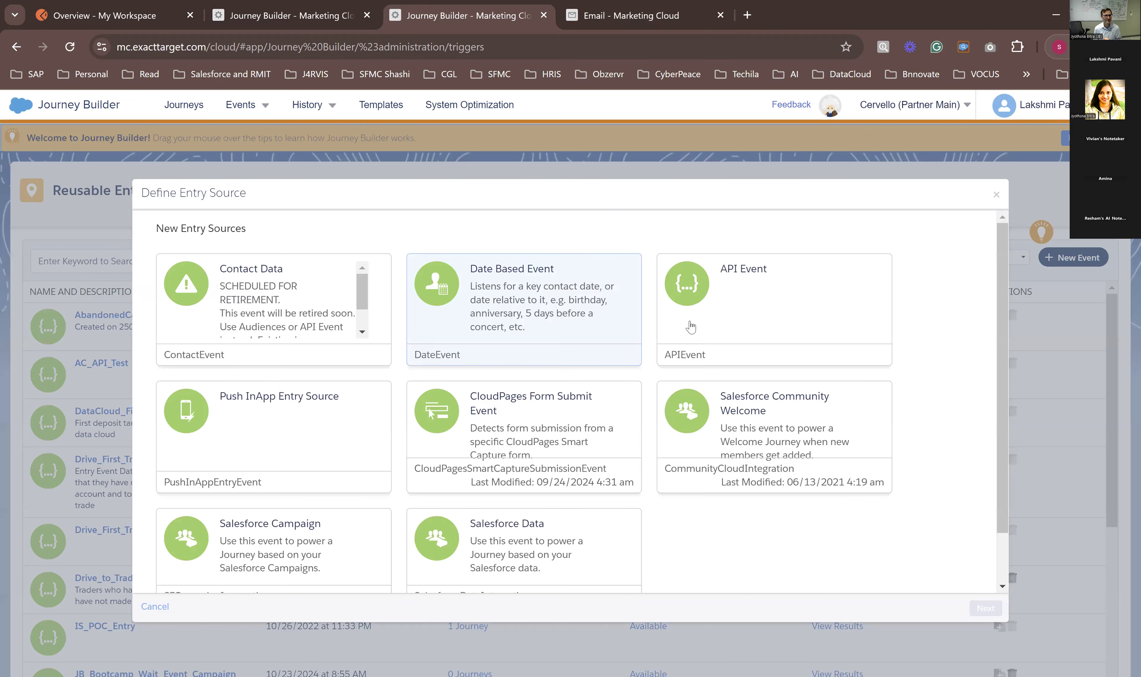
pyautogui.click(825, 312)
pyautogui.click(985, 608)
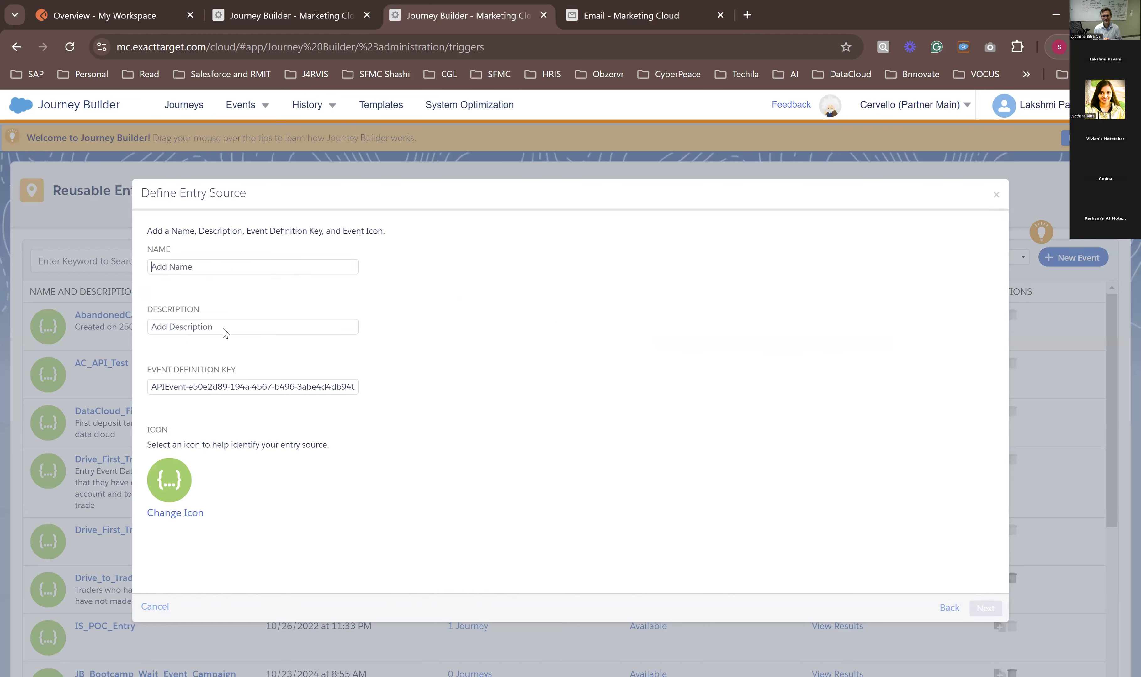
# Step: Name the new API Event entry source EventEntrySource_23102024
pyautogui.write('E')
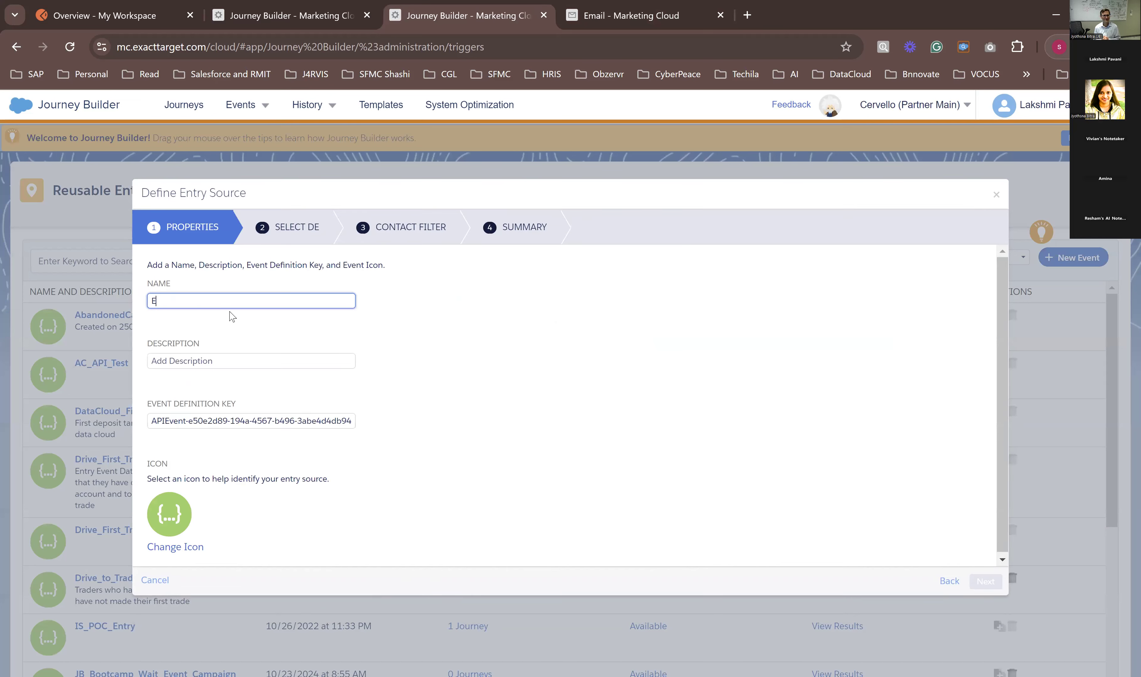
pyautogui.write('ventSour')
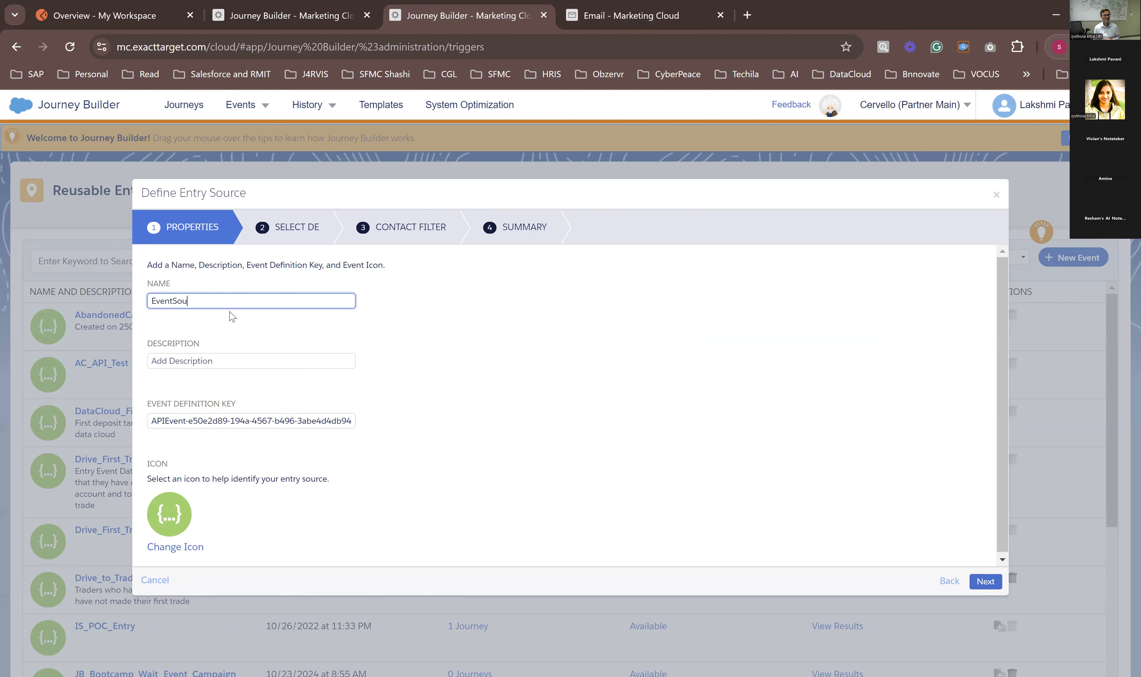
pyautogui.press('BackSpace')
pyautogui.press('BackSpace')
pyautogui.press('BackSpace')
pyautogui.press('BackSpace')
pyautogui.write('EntrySource_23102024')
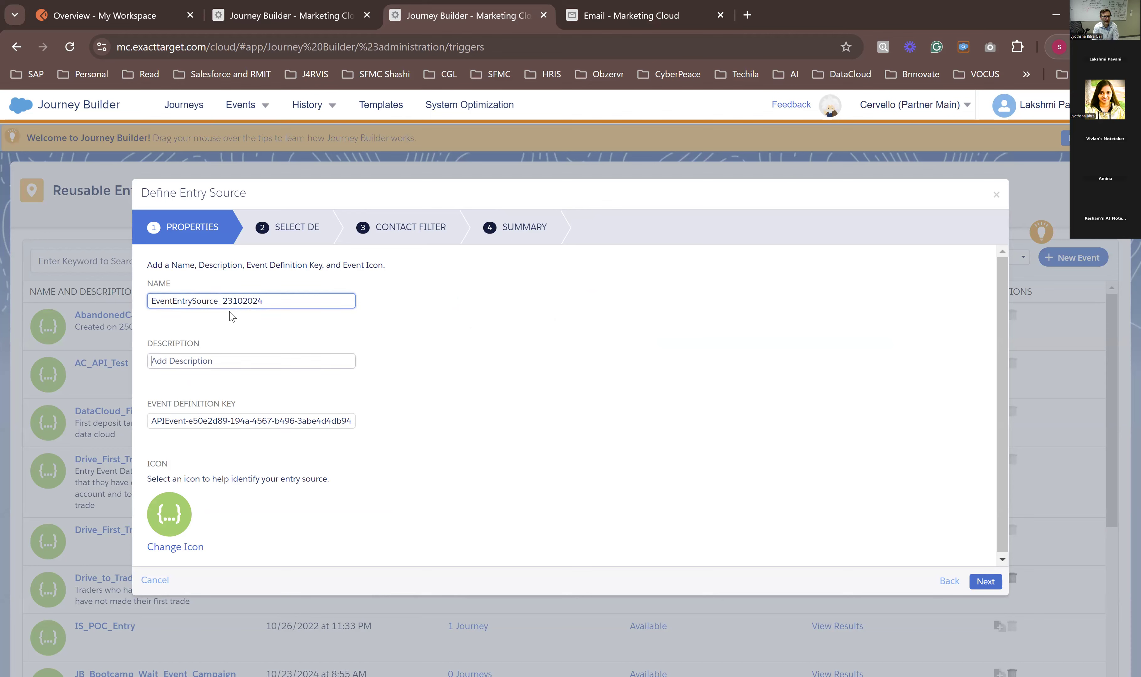
# Step: Enter "As a part of handson on 23102024" as the entry source description
pyautogui.press('Tab')
pyautogui.write('As a part of ')
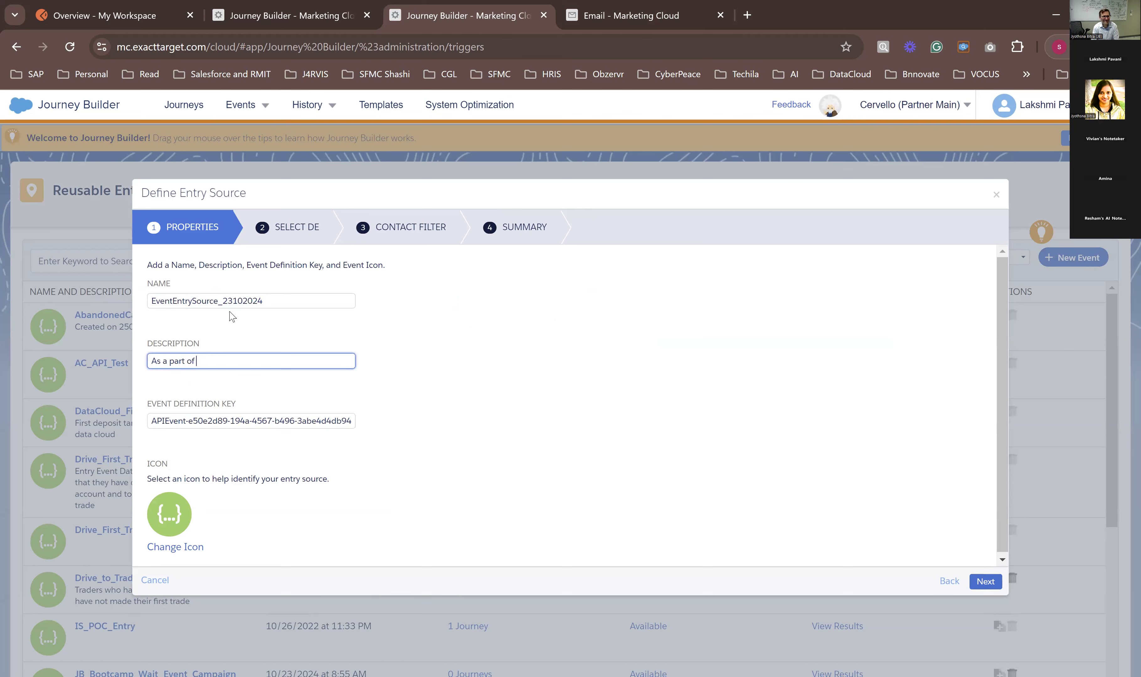
pyautogui.write('hands')
pyautogui.write('on ')
pyautogui.write(', 2310')
pyautogui.press('BackSpace')
pyautogui.press('BackSpace')
pyautogui.press('BackSpace')
pyautogui.press('BackSpace')
pyautogui.write('on 23')
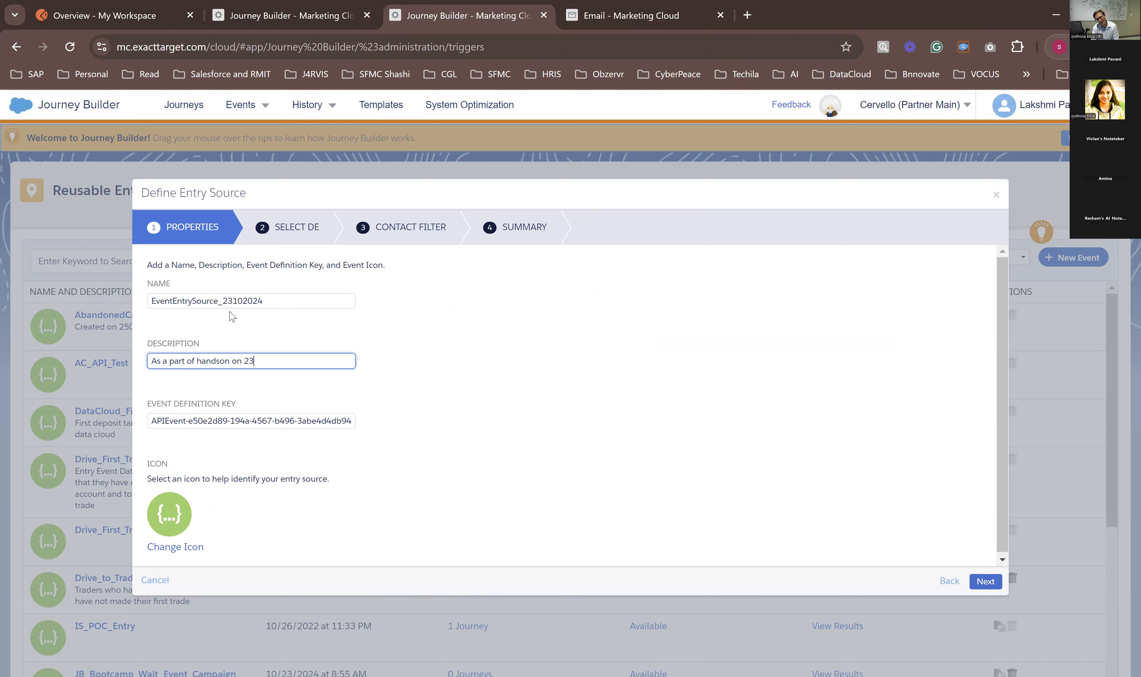
pyautogui.write('102024')
# Step: Highlight the entry source's event definition key, leave it as generated and continue to the data extension selection
pyautogui.tripleClick(229, 424)
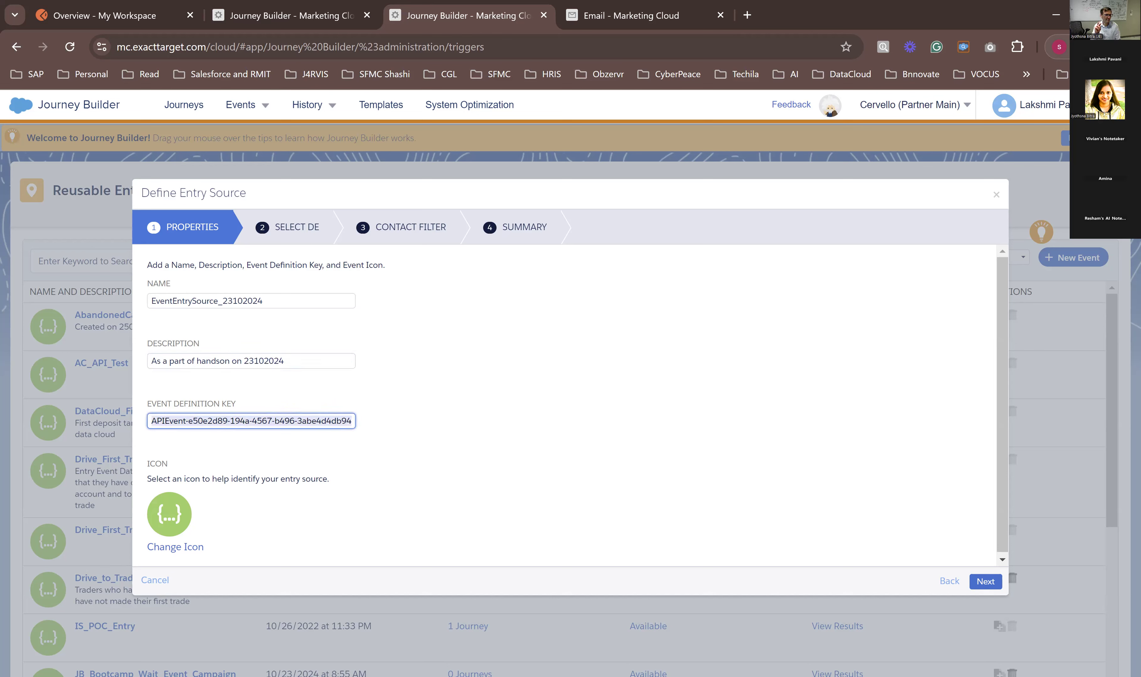
pyautogui.hotkey('alt', 'Tab')
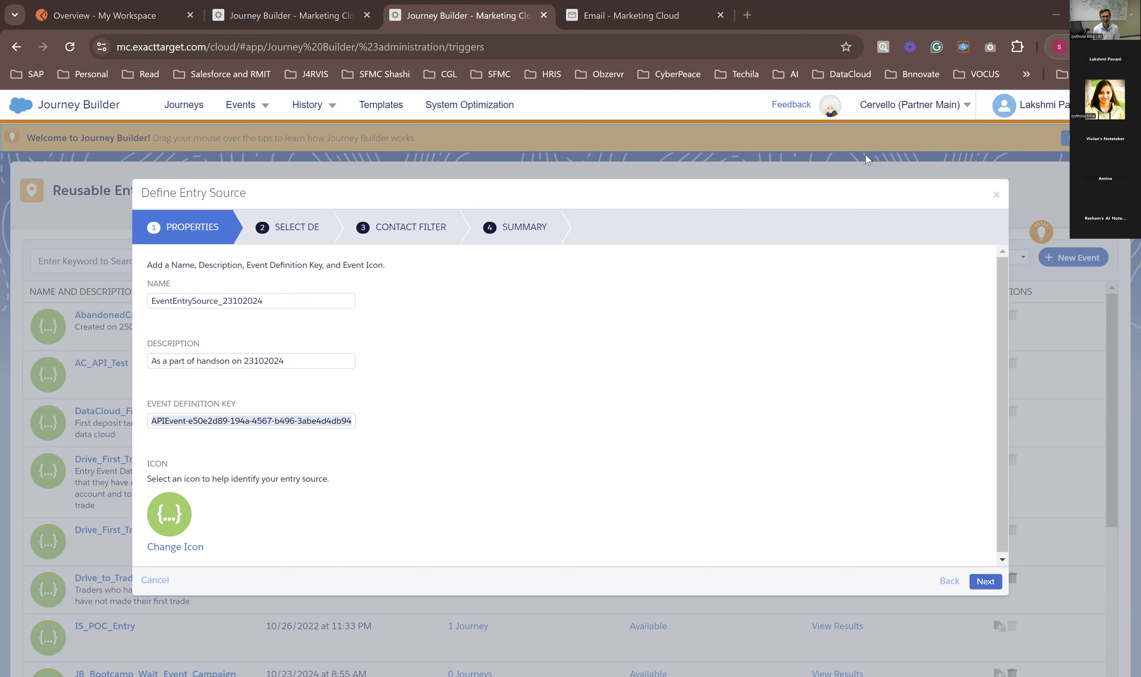
pyautogui.click(300, 536)
pyautogui.scroll(-1, 591, 524)
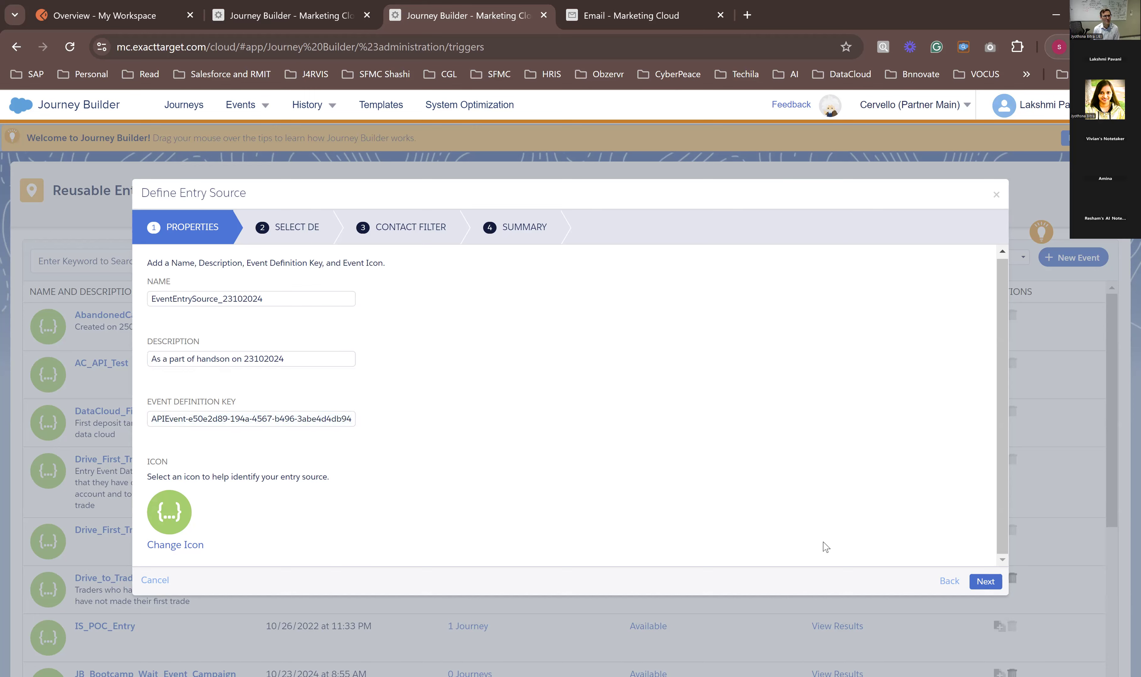
pyautogui.click(979, 581)
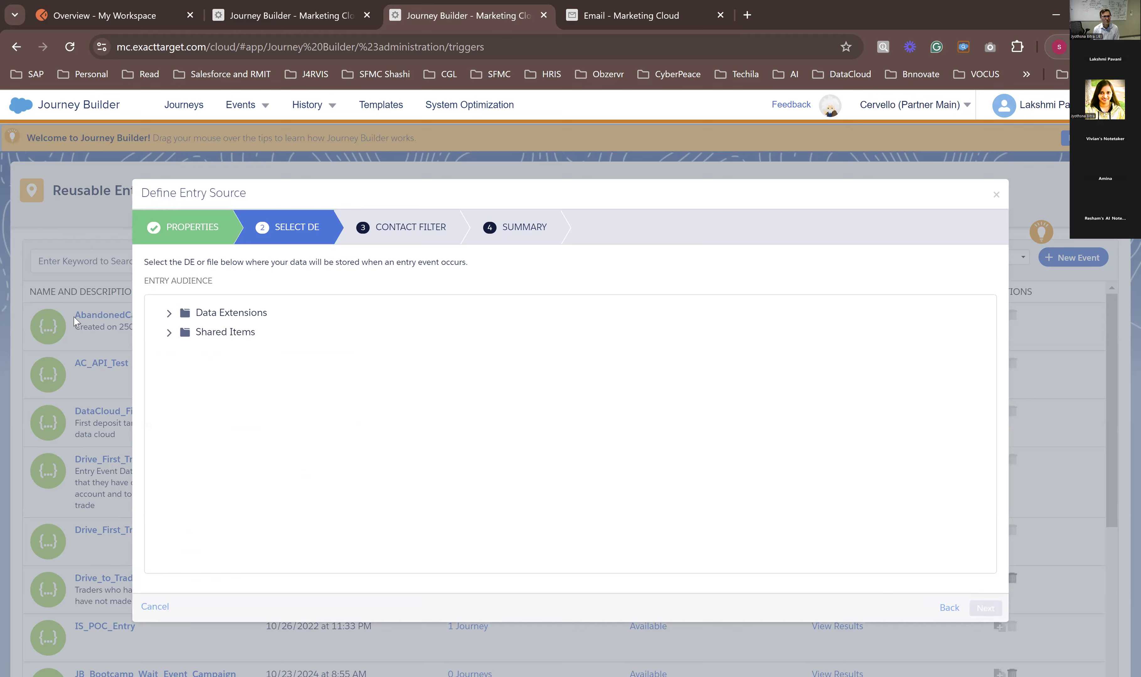
# Step: Choose EventSourceJSDE_23102024 from the HandsOn > JourneyBuilderBootcamp data extension folder as the entry audience and continue to the contact filter
pyautogui.click(169, 313)
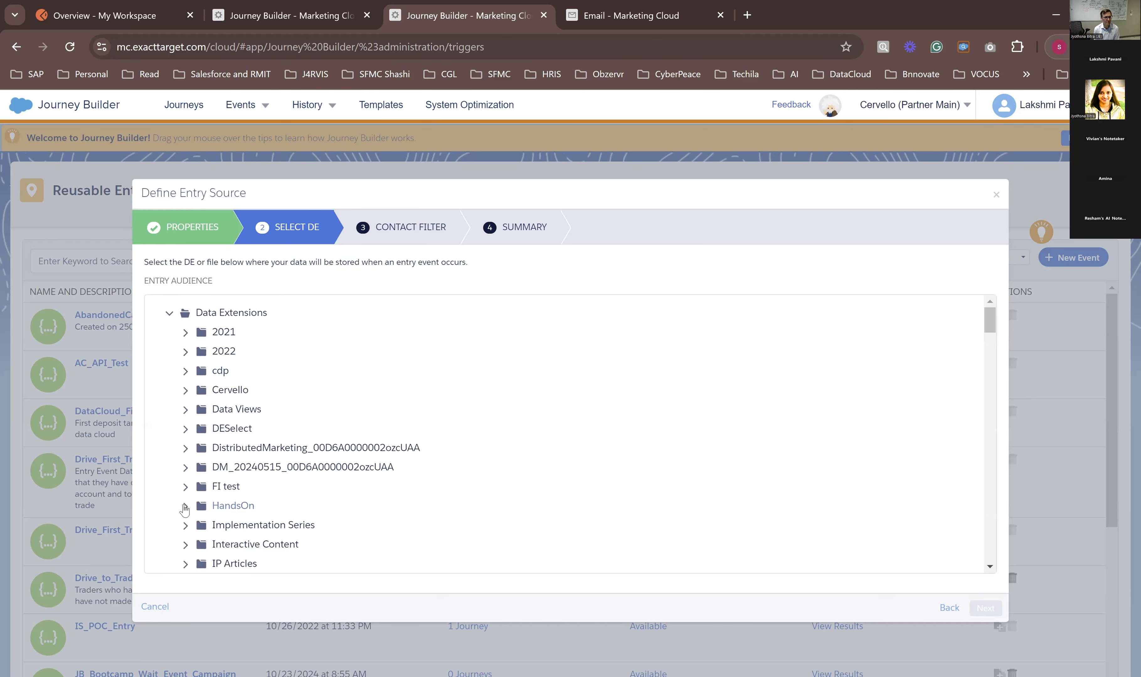
pyautogui.click(185, 507)
pyautogui.scroll(-3, 196, 501)
pyautogui.scroll(-3, 197, 491)
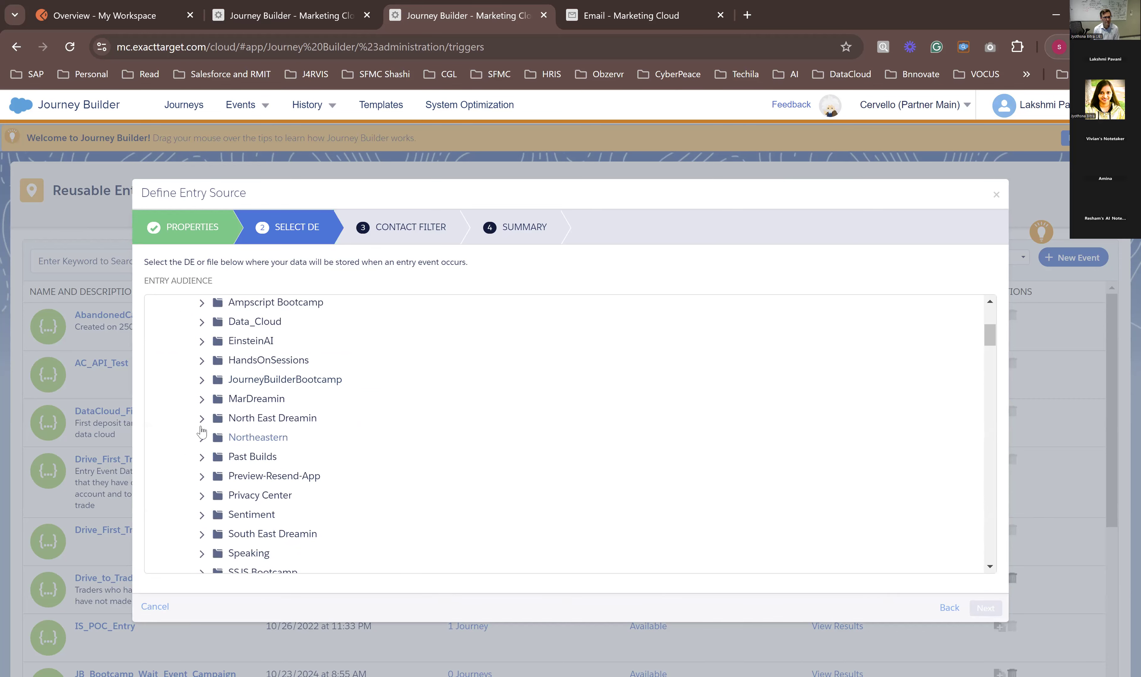
pyautogui.click(202, 380)
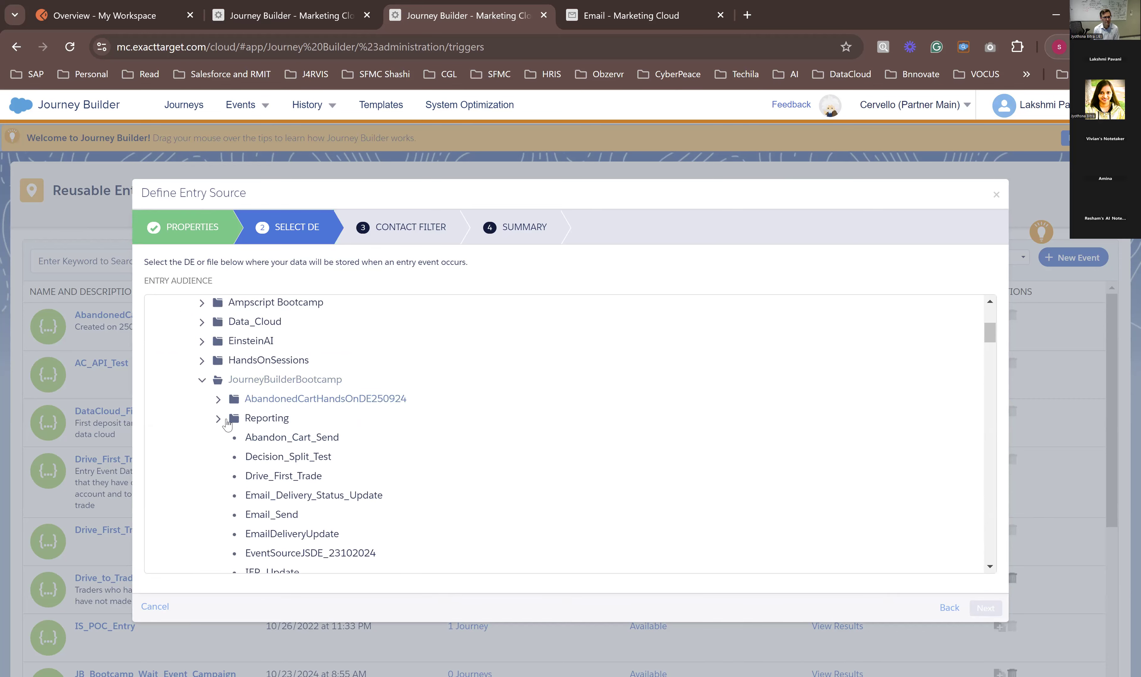
pyautogui.scroll(-3, 262, 445)
pyautogui.click(265, 486)
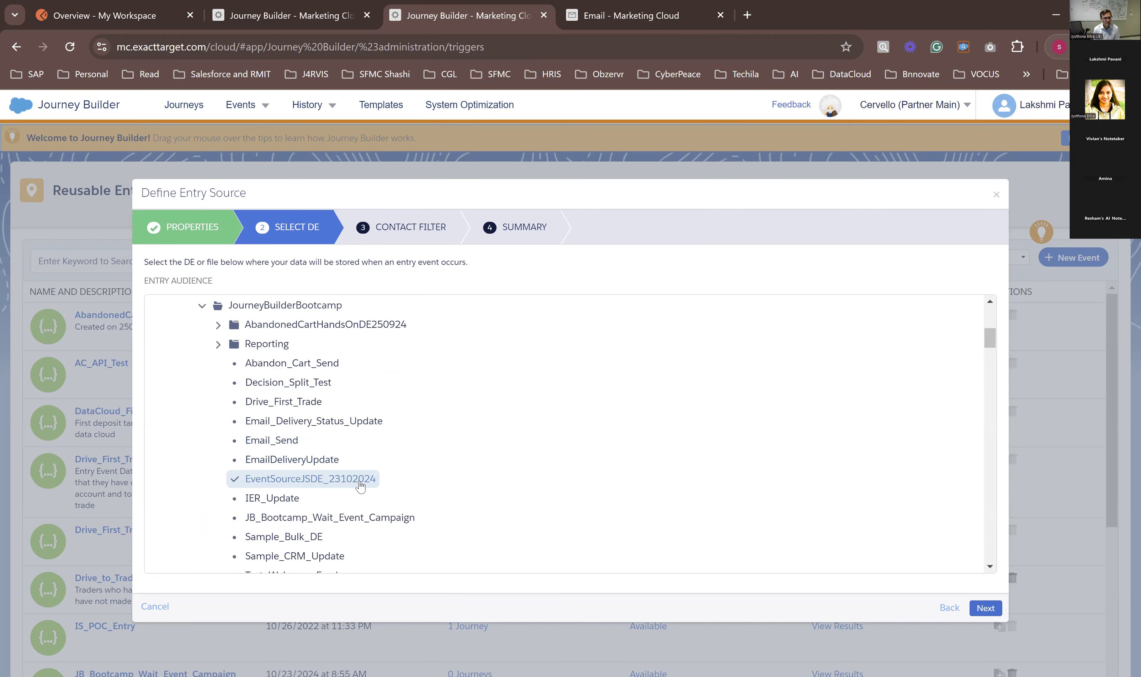
pyautogui.click(992, 609)
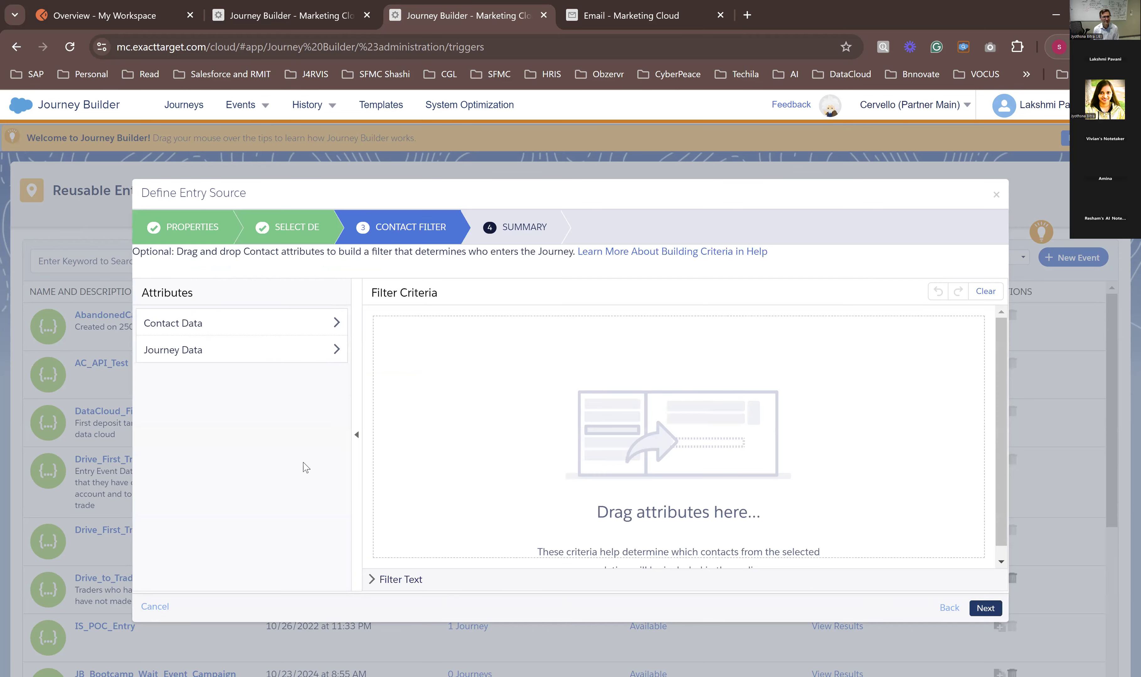
# Step: Add the JourneyID attribute from the journey's event data to the contact filter criteria
pyautogui.click(146, 358)
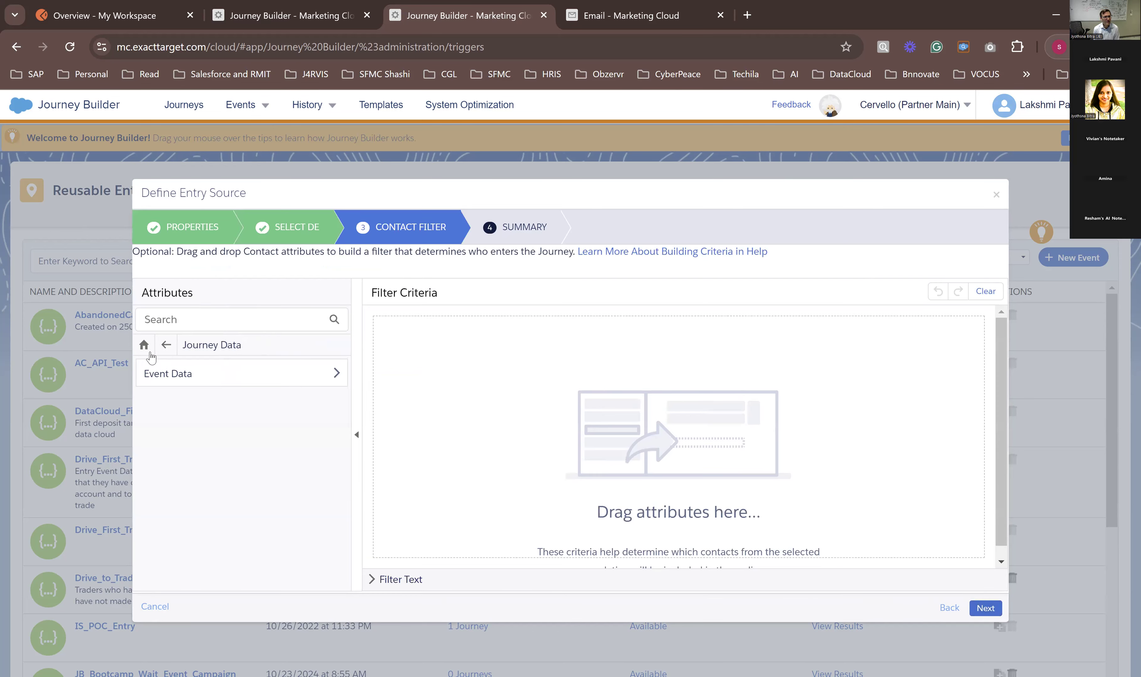
pyautogui.click(166, 344)
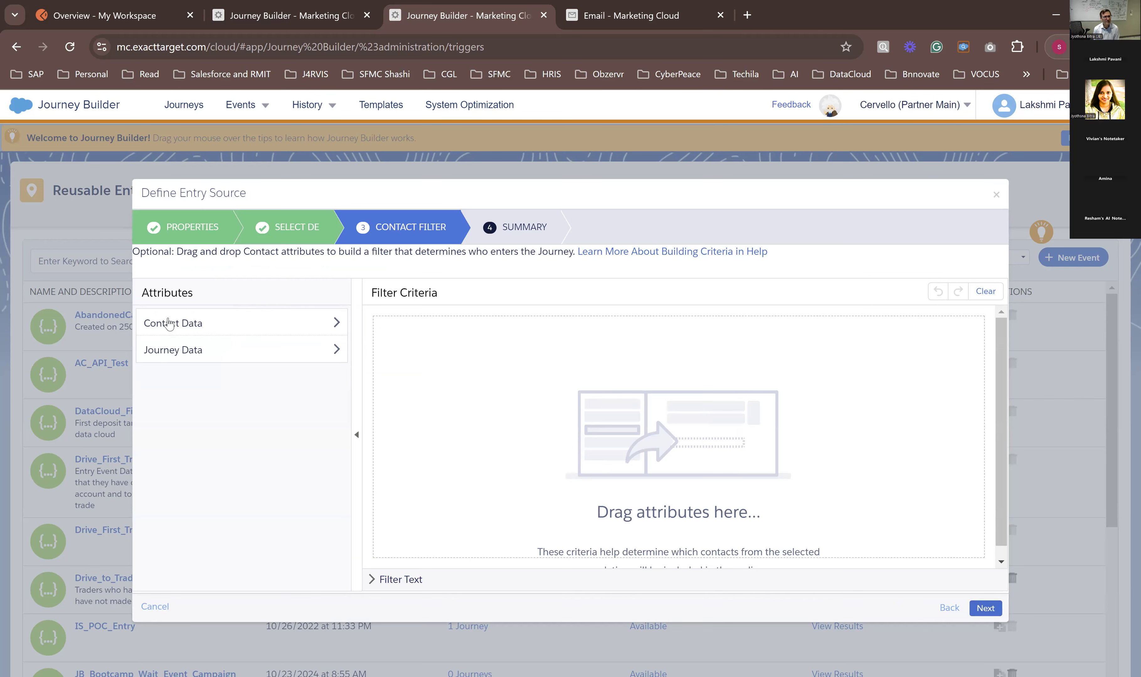
pyautogui.click(174, 358)
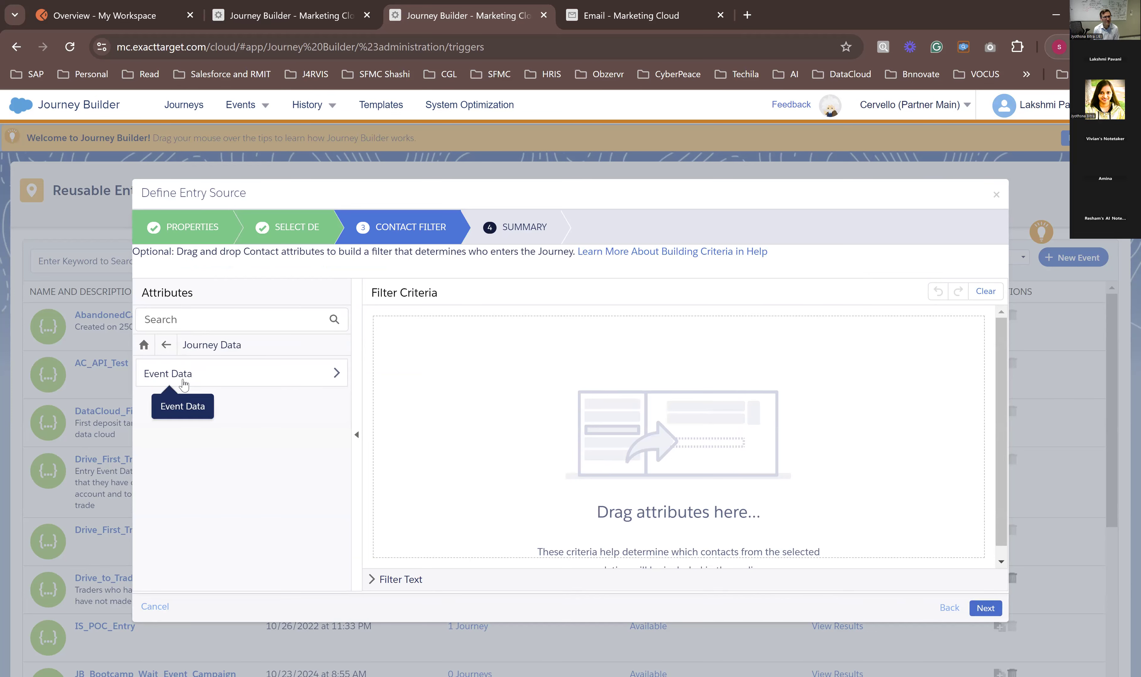
pyautogui.click(184, 384)
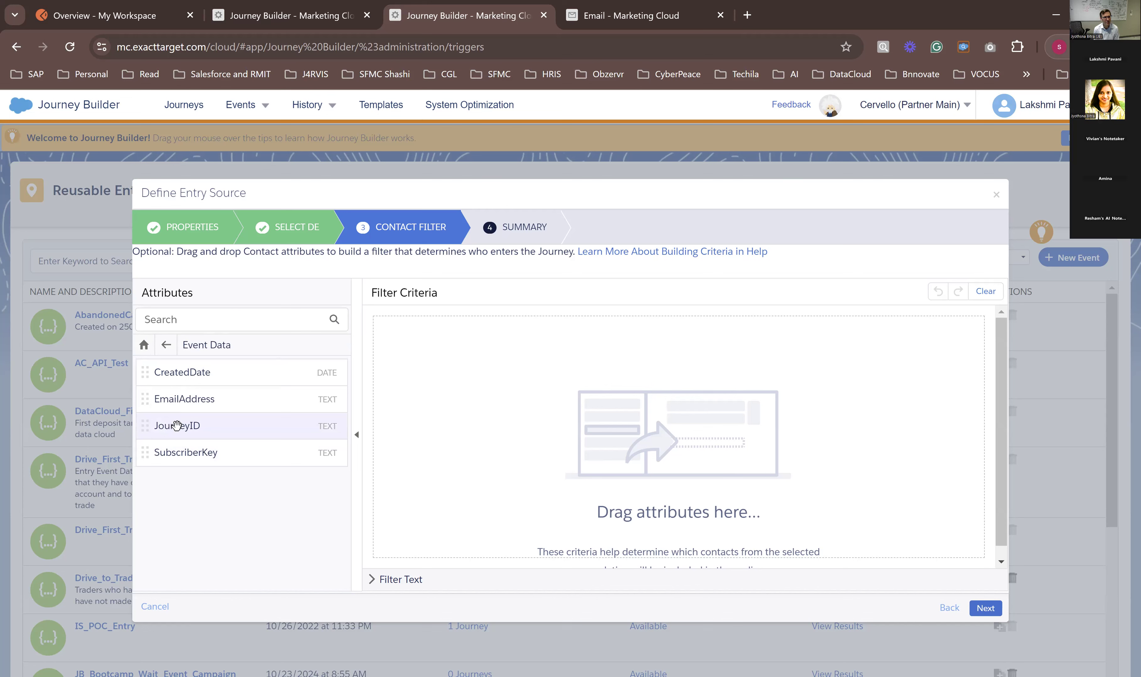
pyautogui.moveTo(175, 425); pyautogui.dragTo(519, 319)
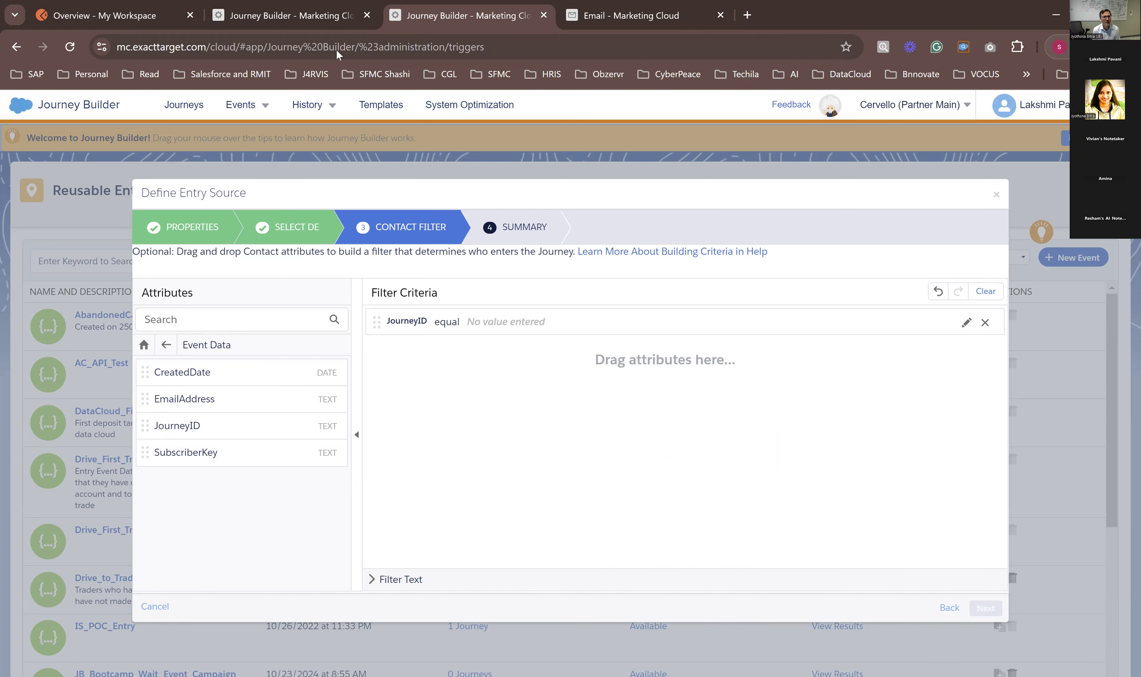
# Step: In the other Journey Builder browser tab, open the JB_Test journey and go back to the Journeys Dashboard
pyautogui.click(290, 15)
pyautogui.click(264, 276)
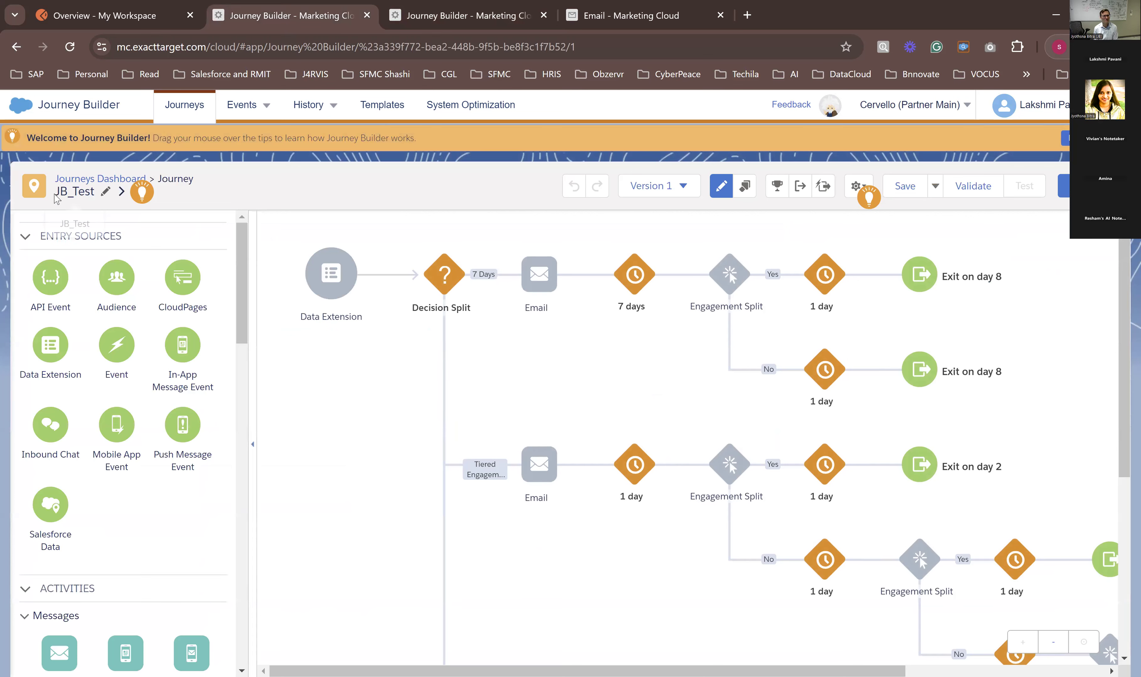
pyautogui.click(102, 179)
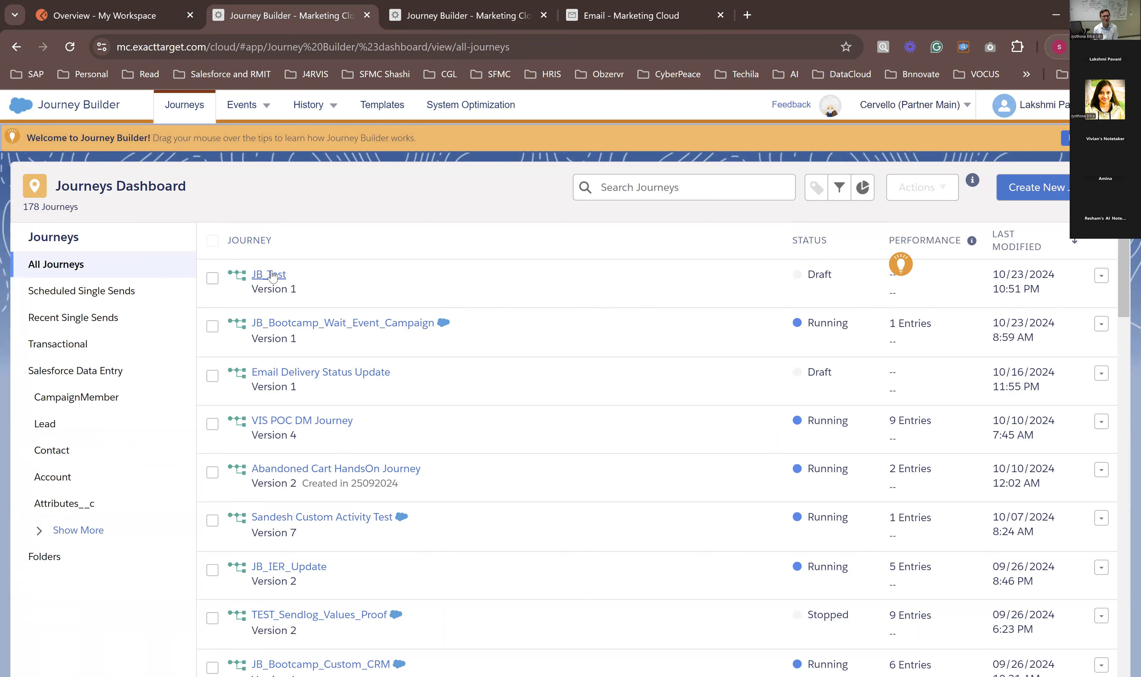
# Step: Return to the entry source setup, remove the JourneyID filter criterion and finish creating the entry source
pyautogui.click(463, 16)
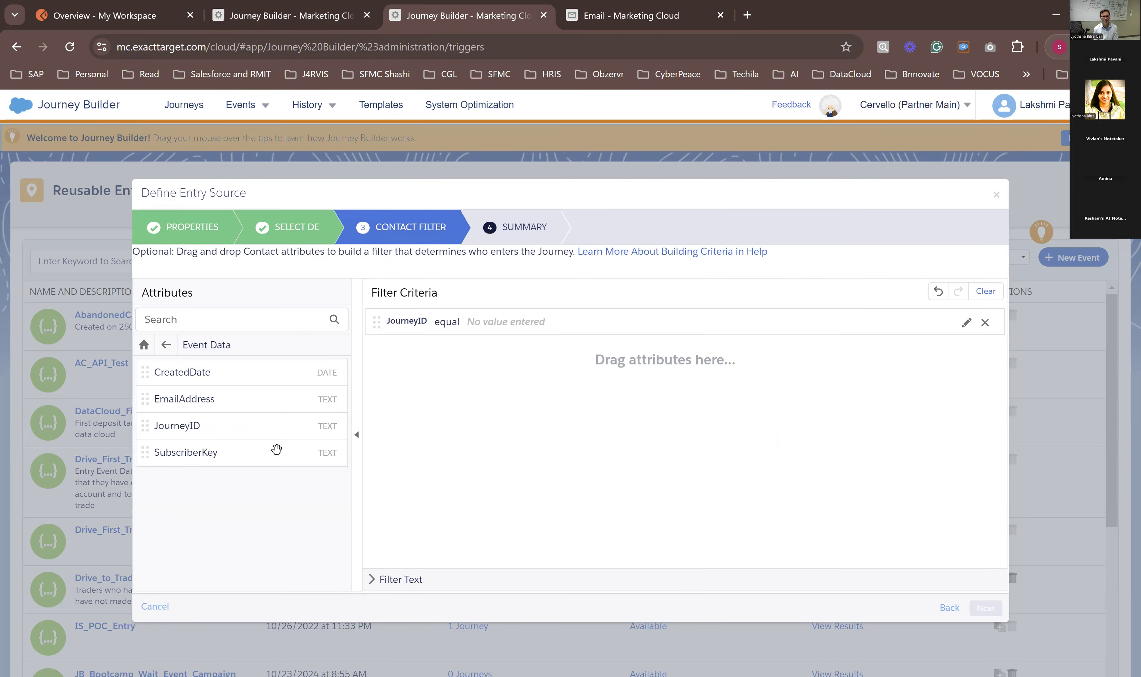
pyautogui.click(984, 322)
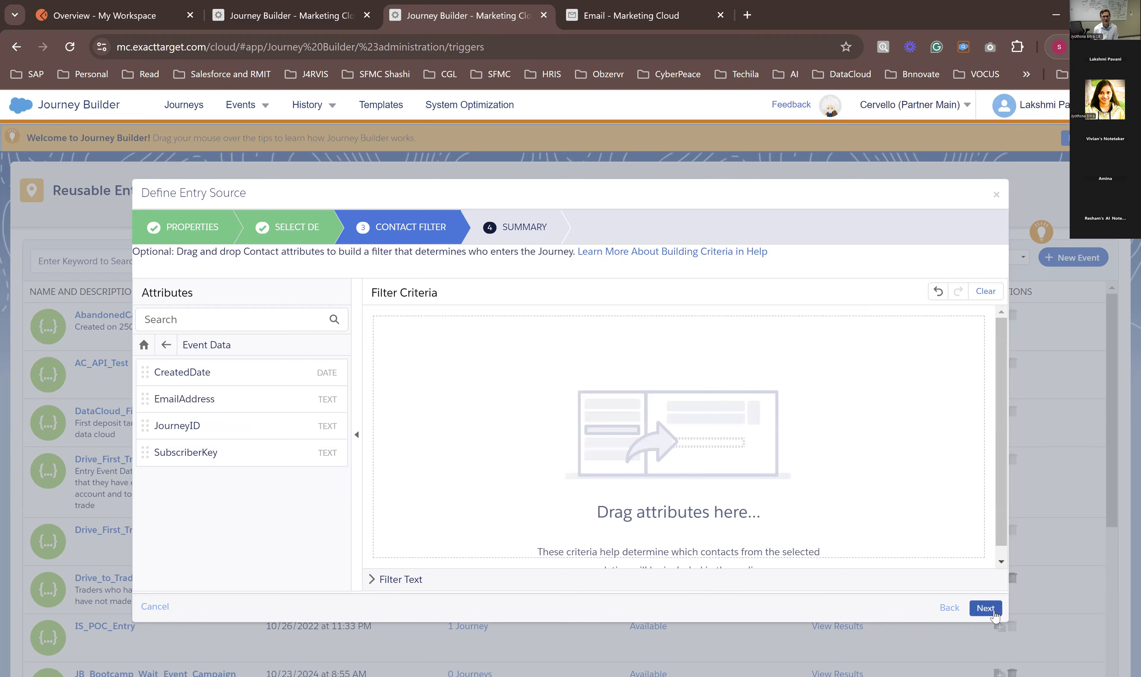
pyautogui.click(985, 608)
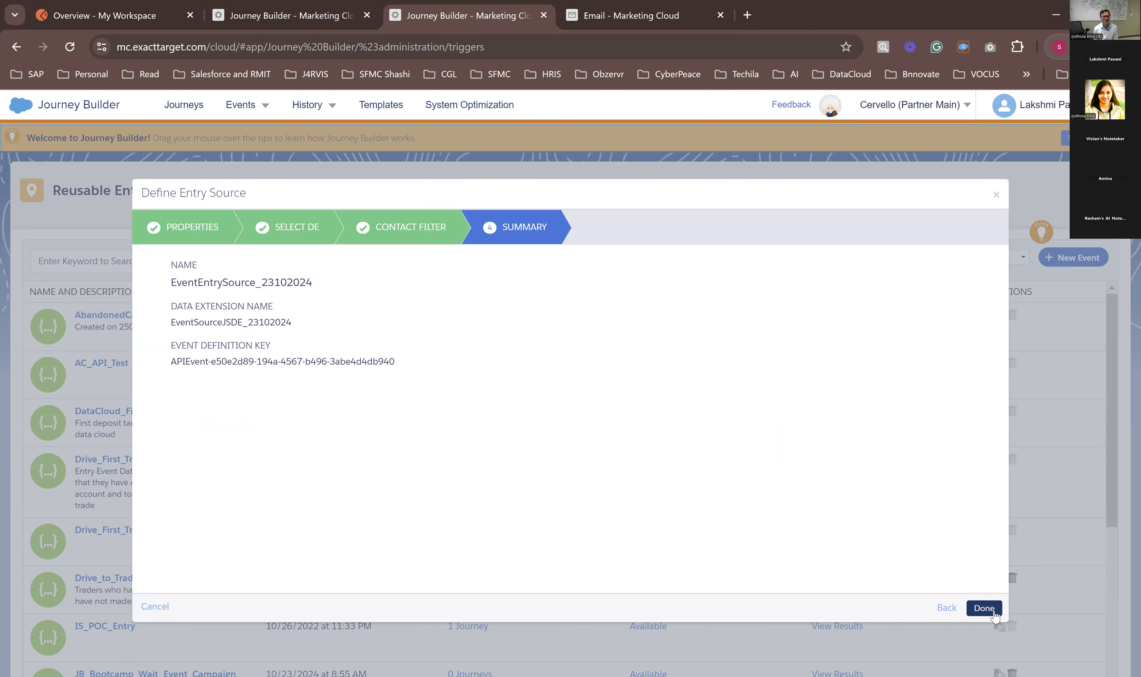
pyautogui.click(994, 614)
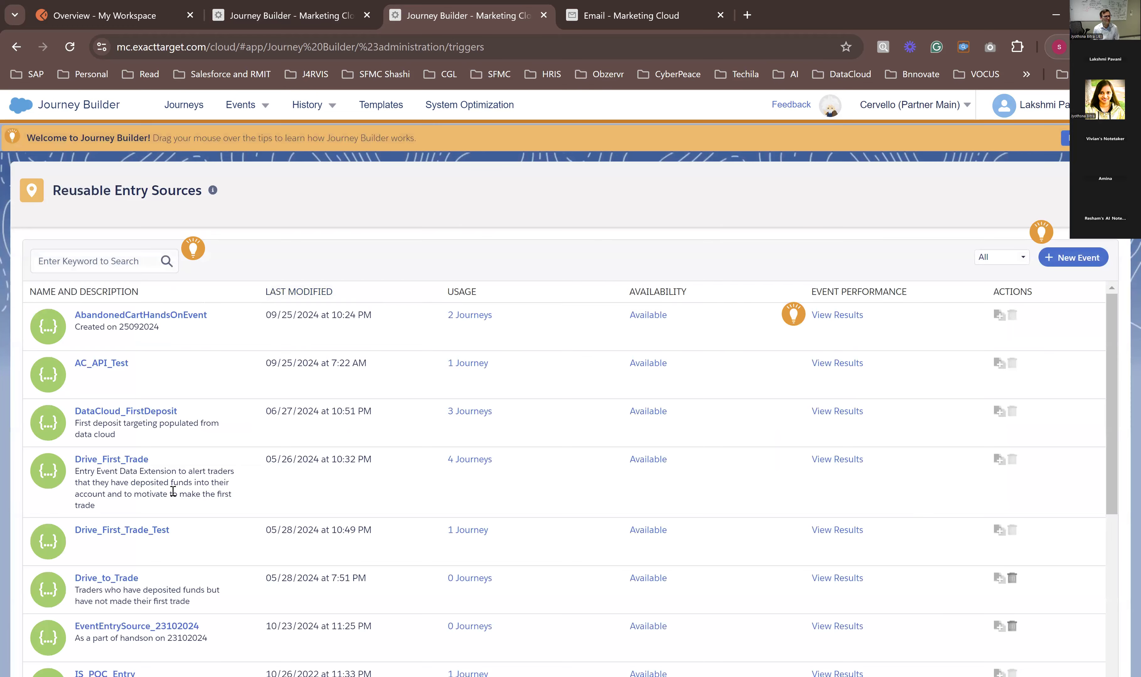
pyautogui.scroll(-1, 161, 562)
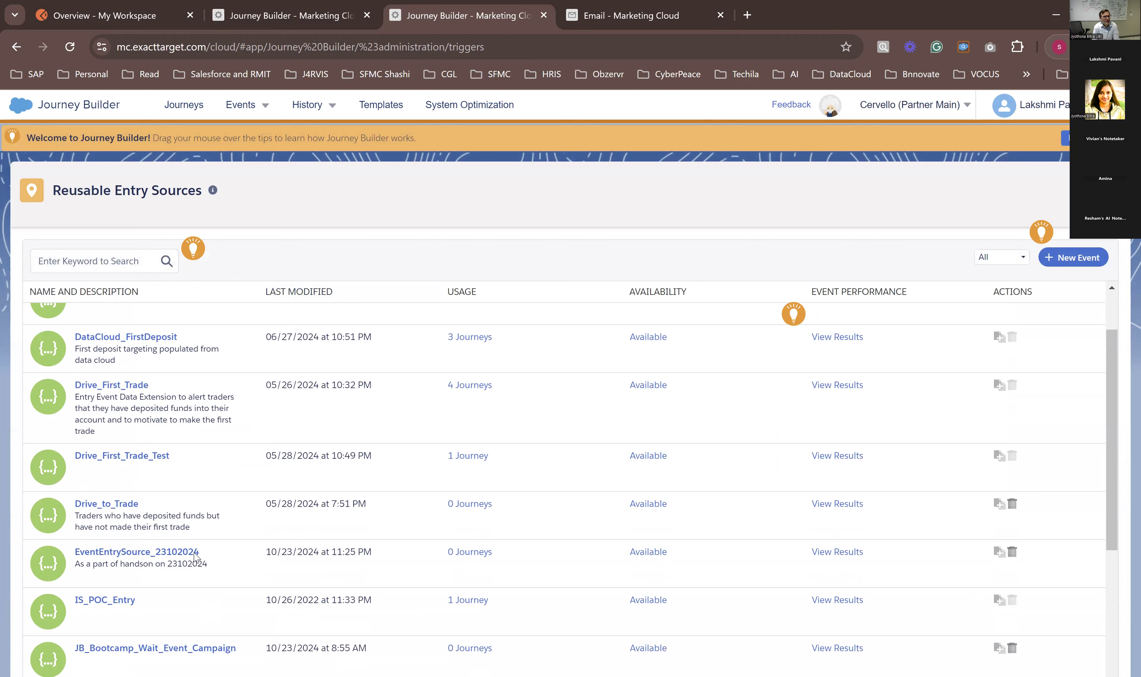
# Step: Create a new multi-step journey from the Journeys Dashboard in the other browser tab
pyautogui.click(278, 19)
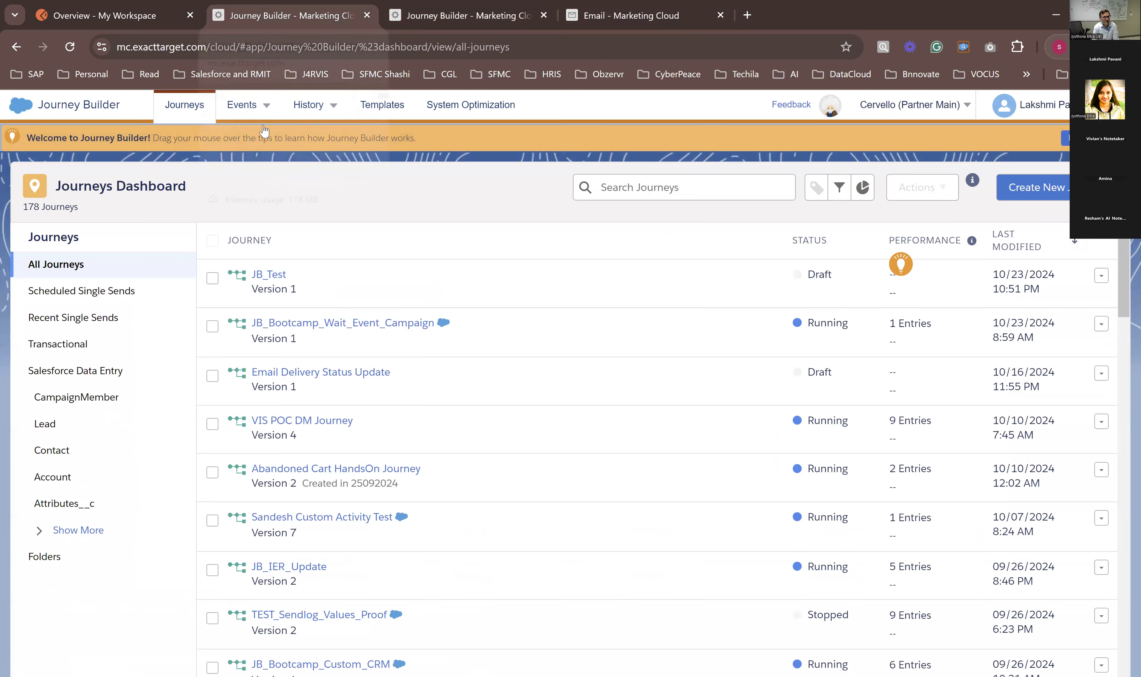
pyautogui.click(1030, 199)
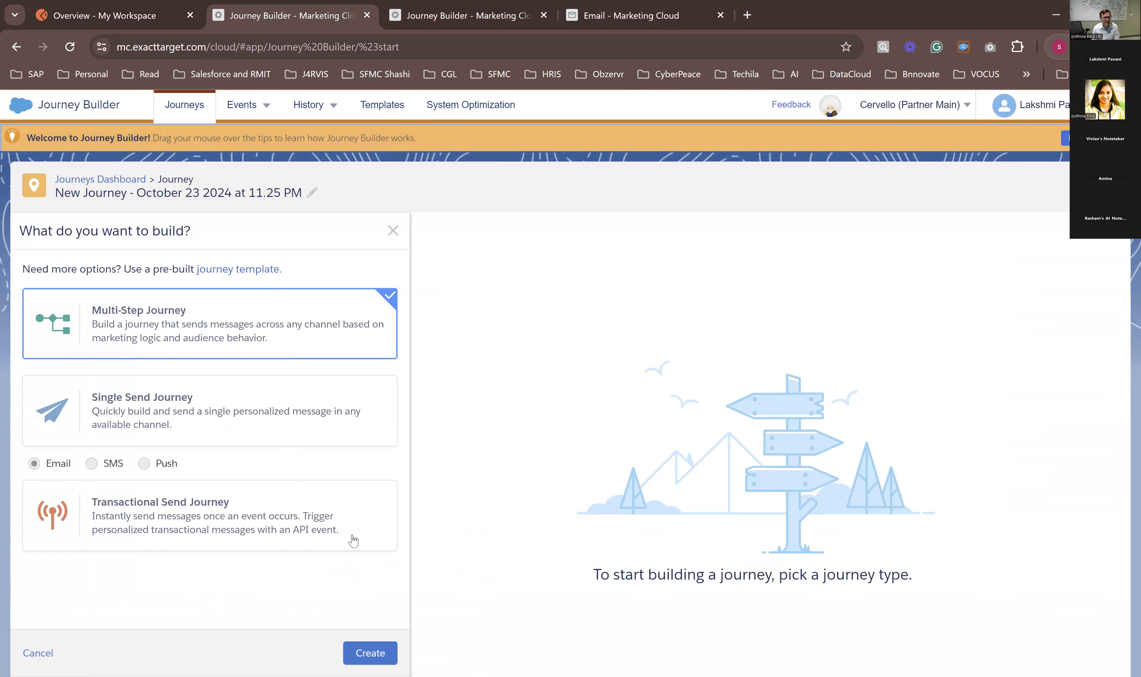
pyautogui.click(369, 653)
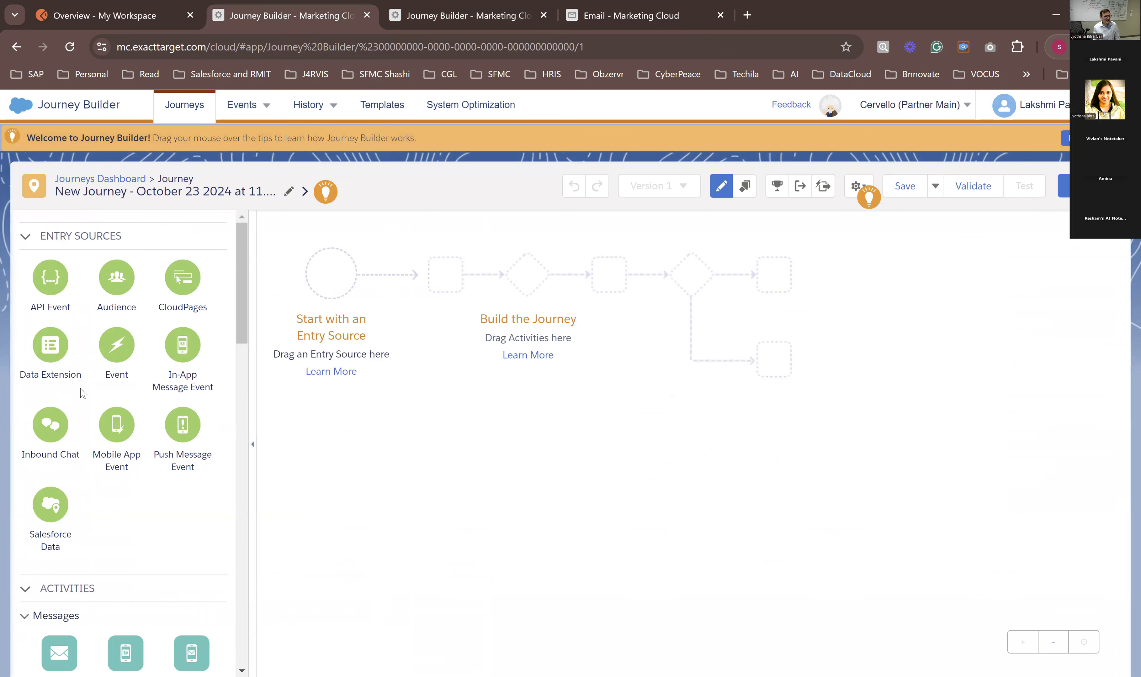
# Step: Rename the new journey EventBasedJourney23102024
pyautogui.scroll(-2, 83, 394)
pyautogui.click(143, 191)
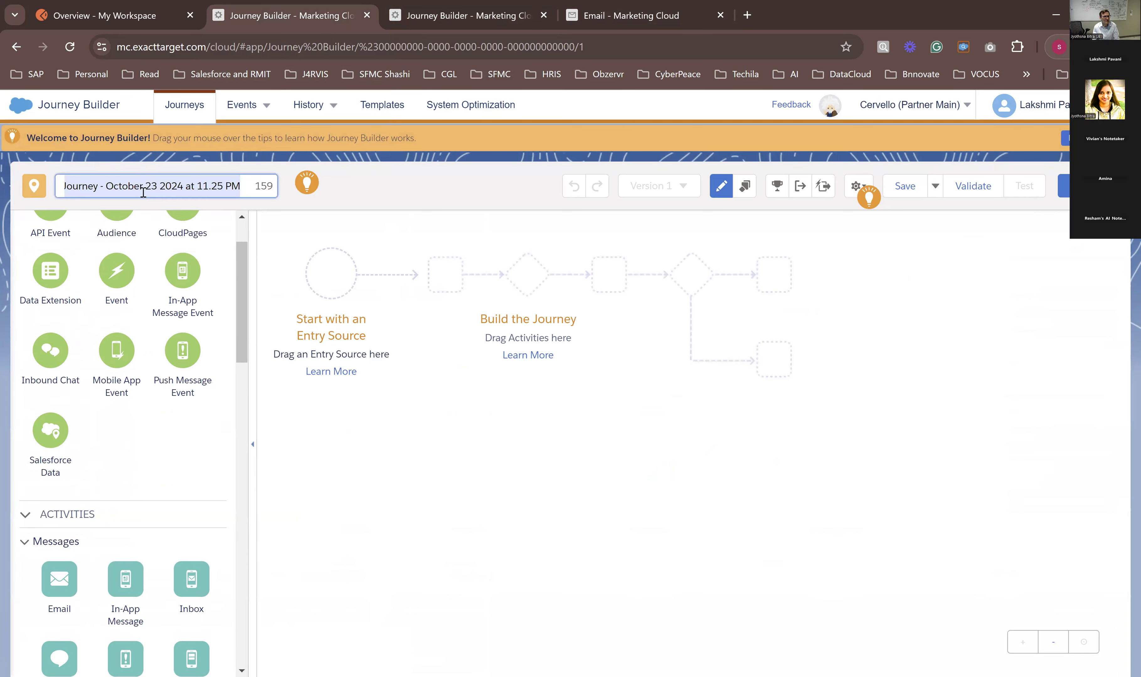
pyautogui.write('Eveny')
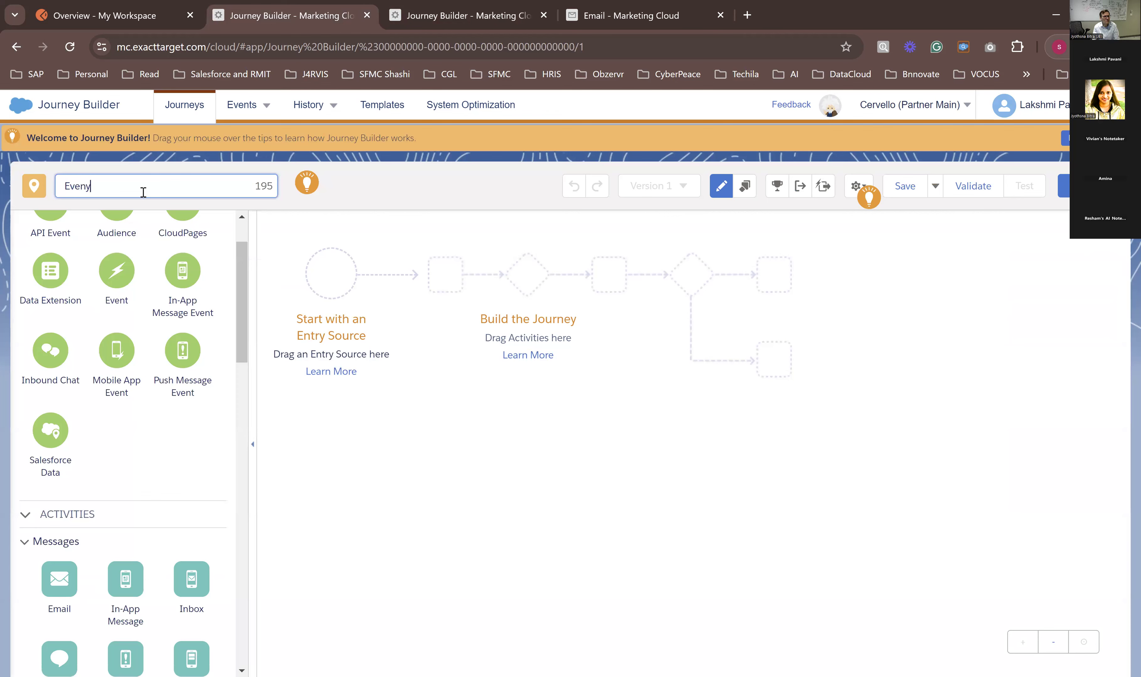
pyautogui.write('So')
pyautogui.write('V')
pyautogui.write('ased')
pyautogui.write('Journe')
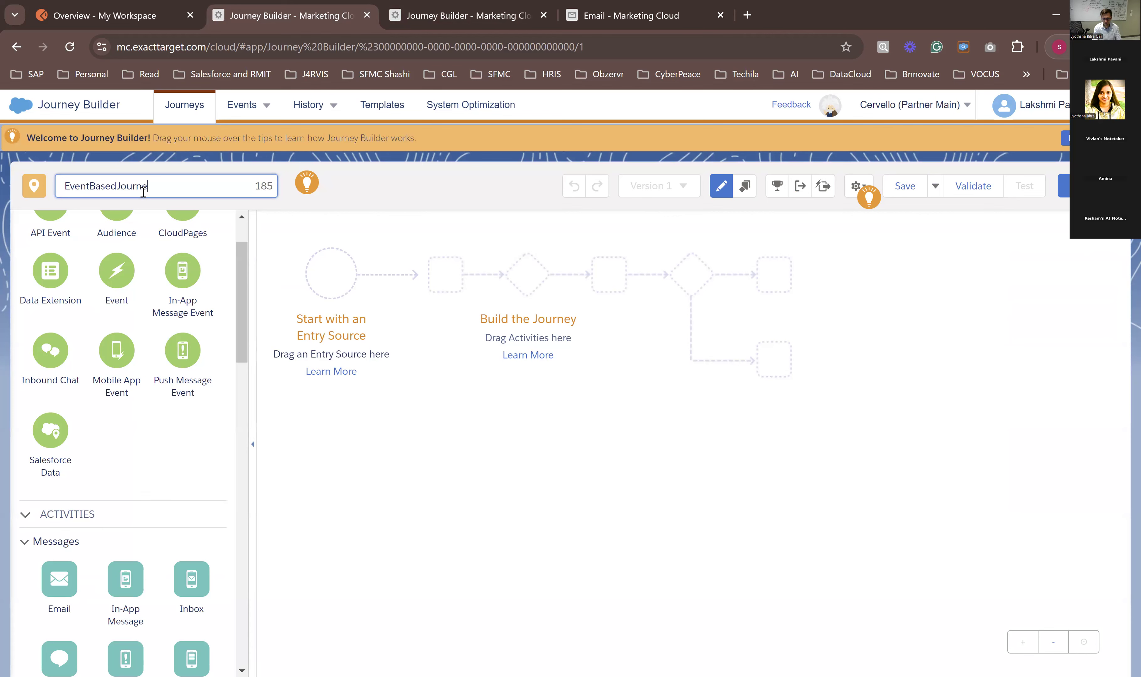
pyautogui.write('y23102024')
pyautogui.click(389, 179)
# Step: Expand the journey details and enter "As a part of hands on on 23102024." as the journey description
pyautogui.click(246, 193)
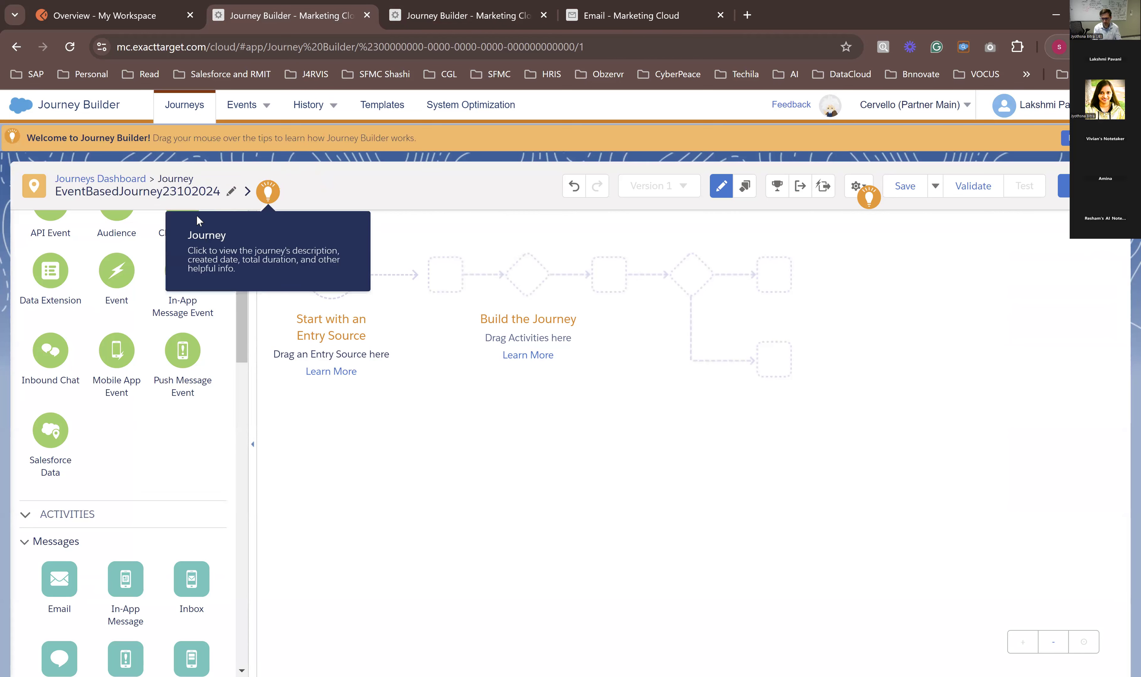
pyautogui.click(79, 239)
pyautogui.write('As ')
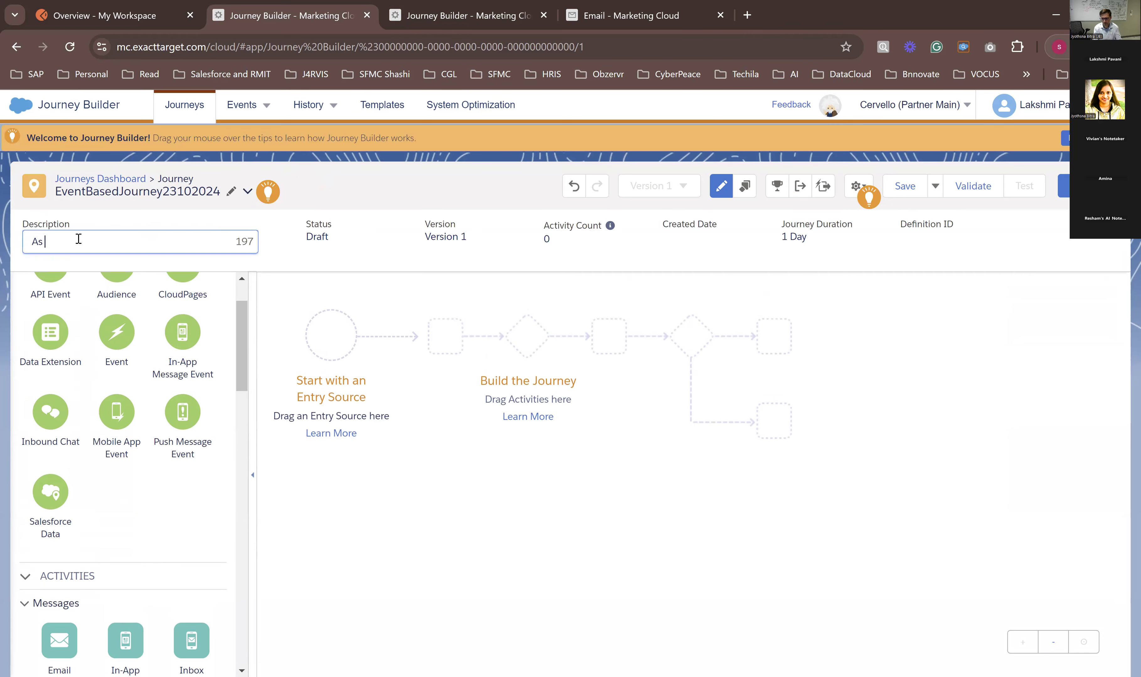
pyautogui.write('a part of hands on on 23102024')
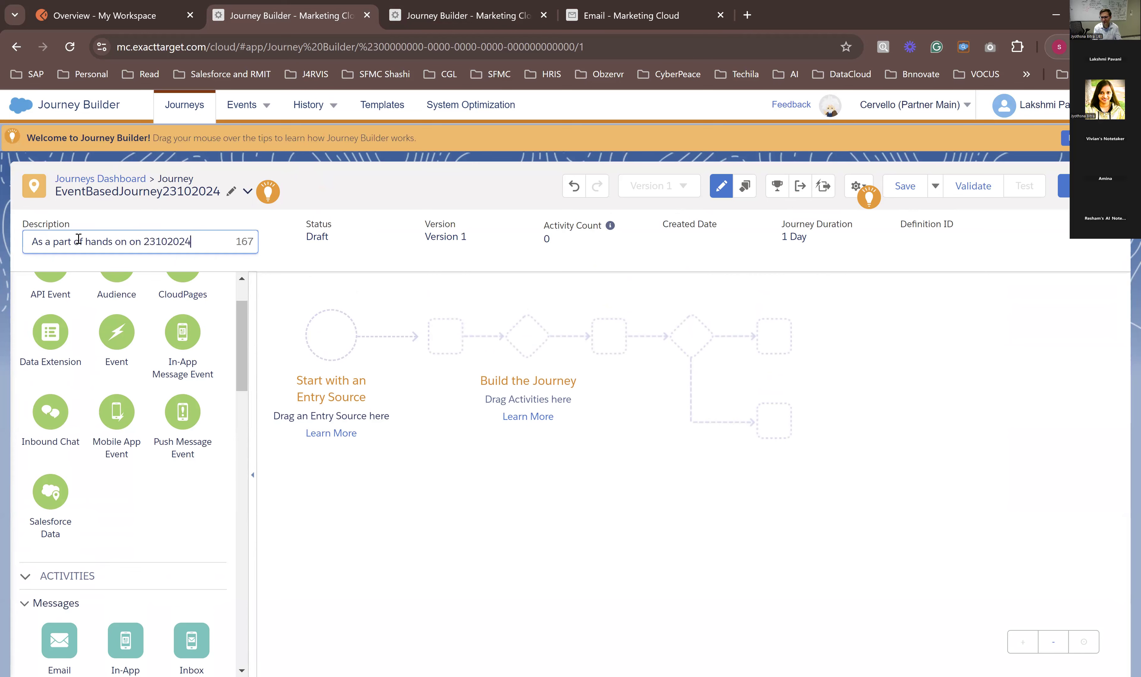
pyautogui.write('.')
pyautogui.click(288, 252)
# Step: Save the journey and highlight its definition ID
pyautogui.click(903, 193)
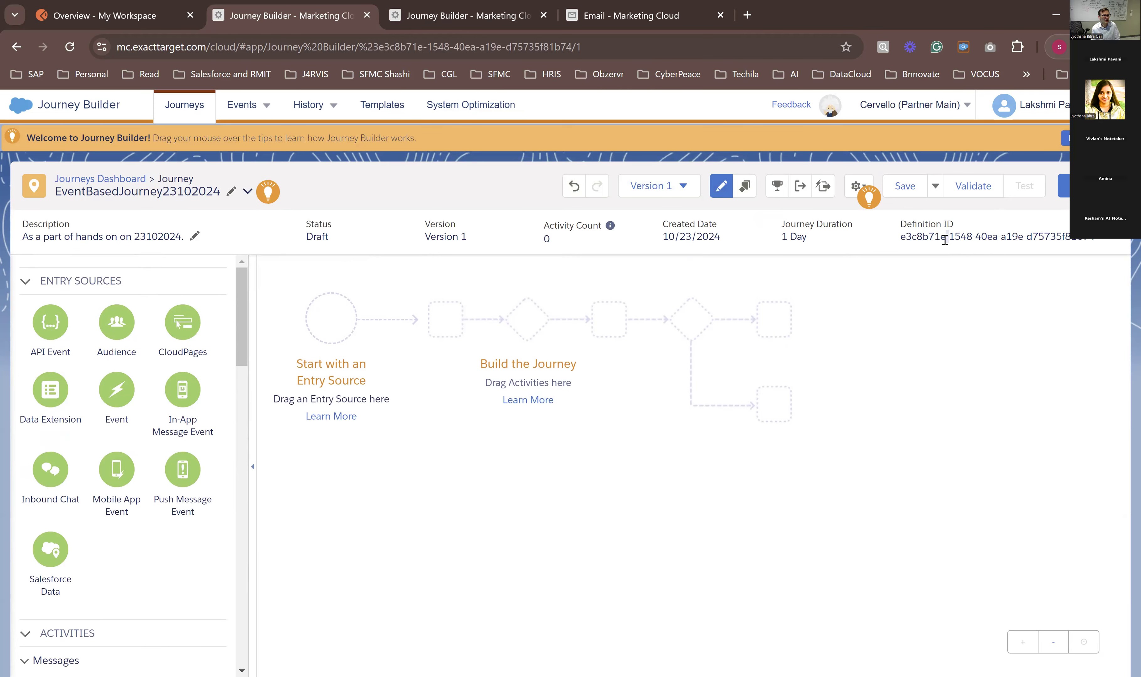
pyautogui.tripleClick(944, 237)
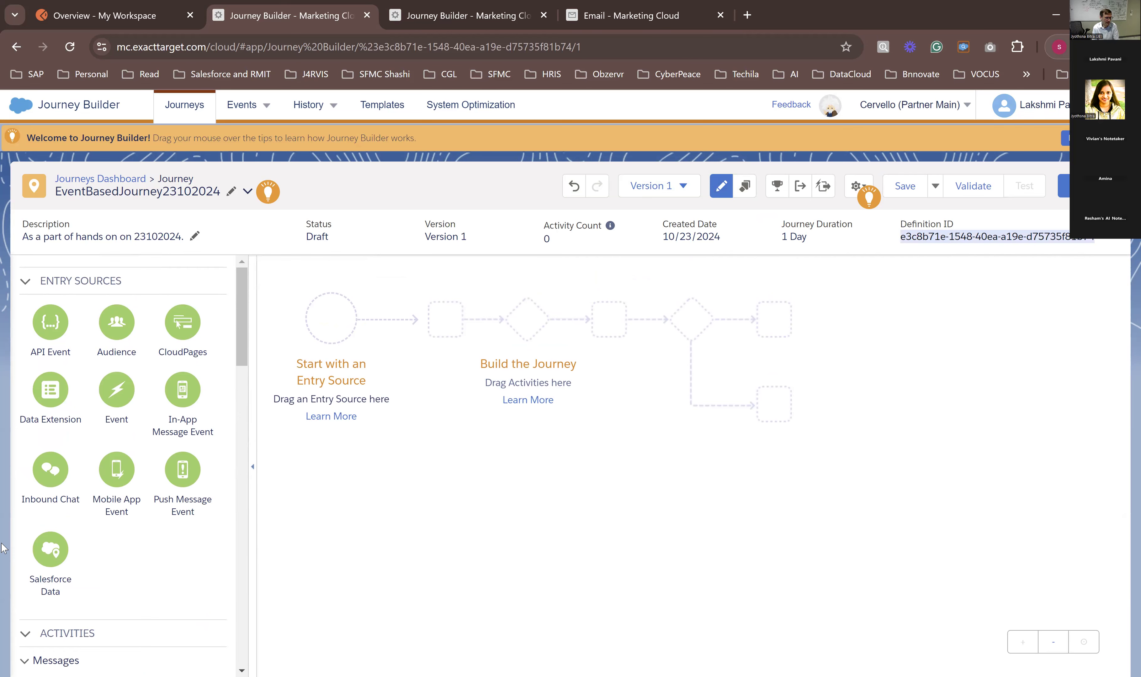
# Step: Add a Salesforce Data entry source to the start of the journey and choose the Salesforce Data event for it
pyautogui.scroll(-3, 56, 408)
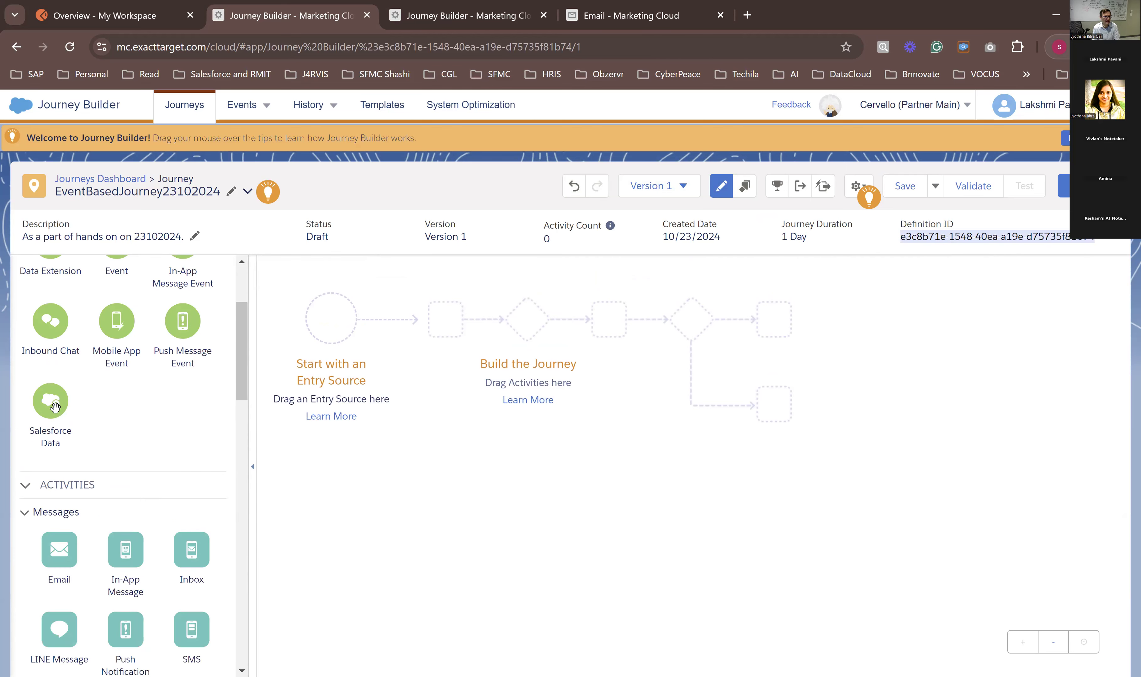
pyautogui.moveTo(55, 407); pyautogui.dragTo(327, 327)
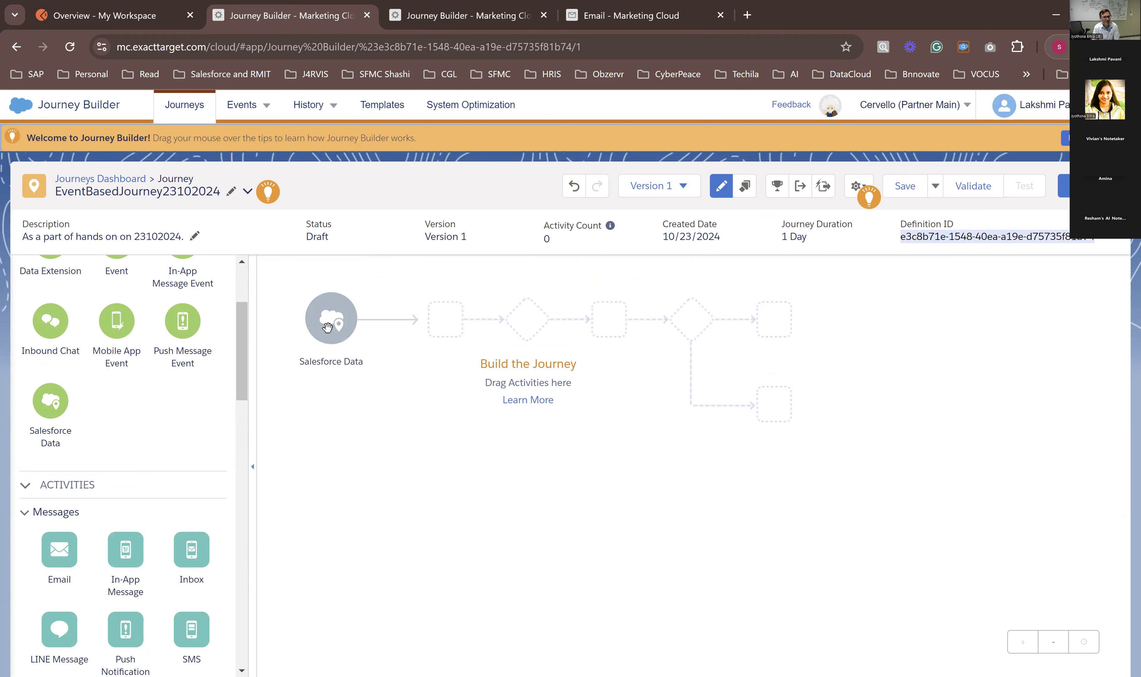
pyautogui.click(328, 327)
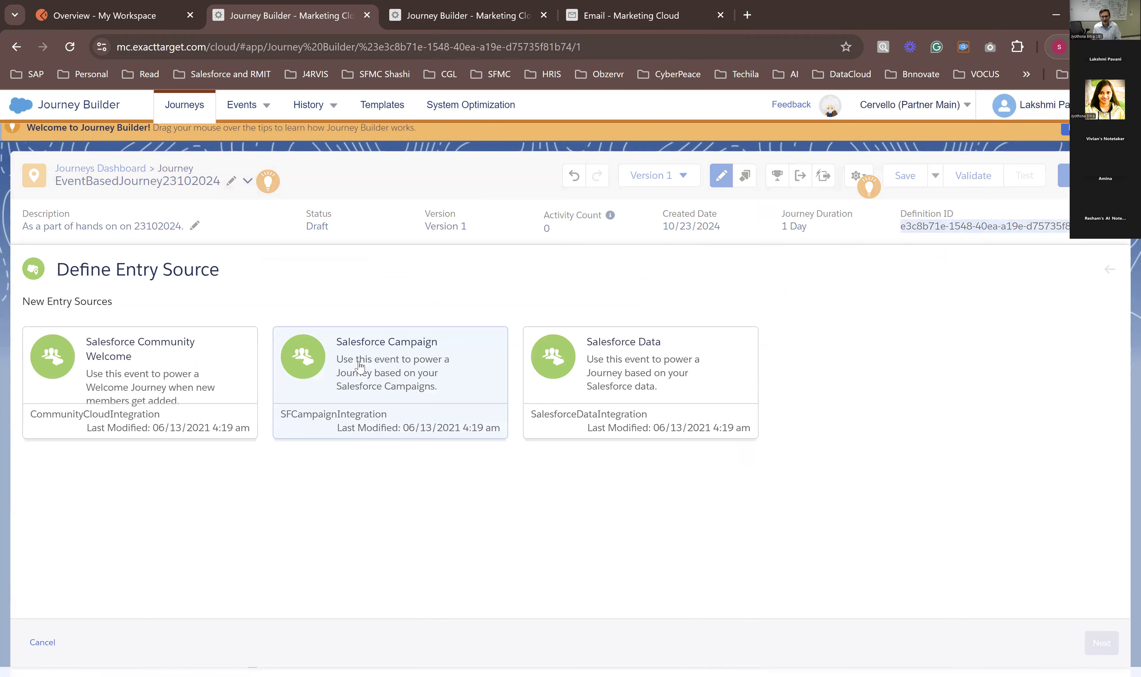
pyautogui.click(671, 342)
pyautogui.click(1095, 651)
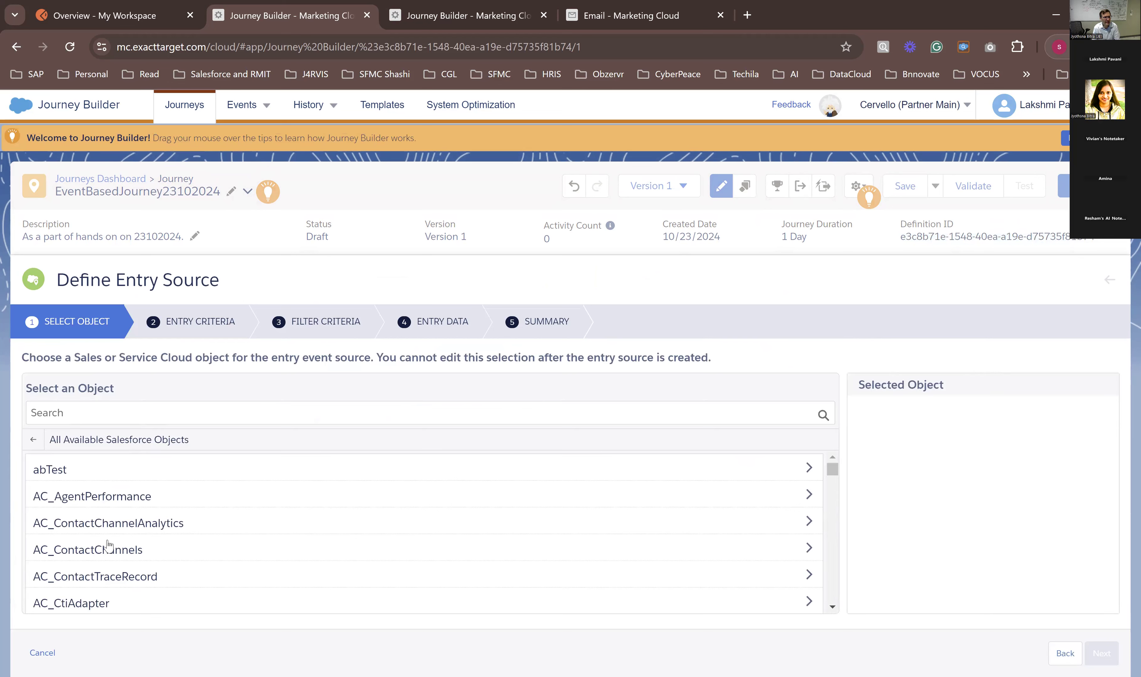
pyautogui.click(92, 414)
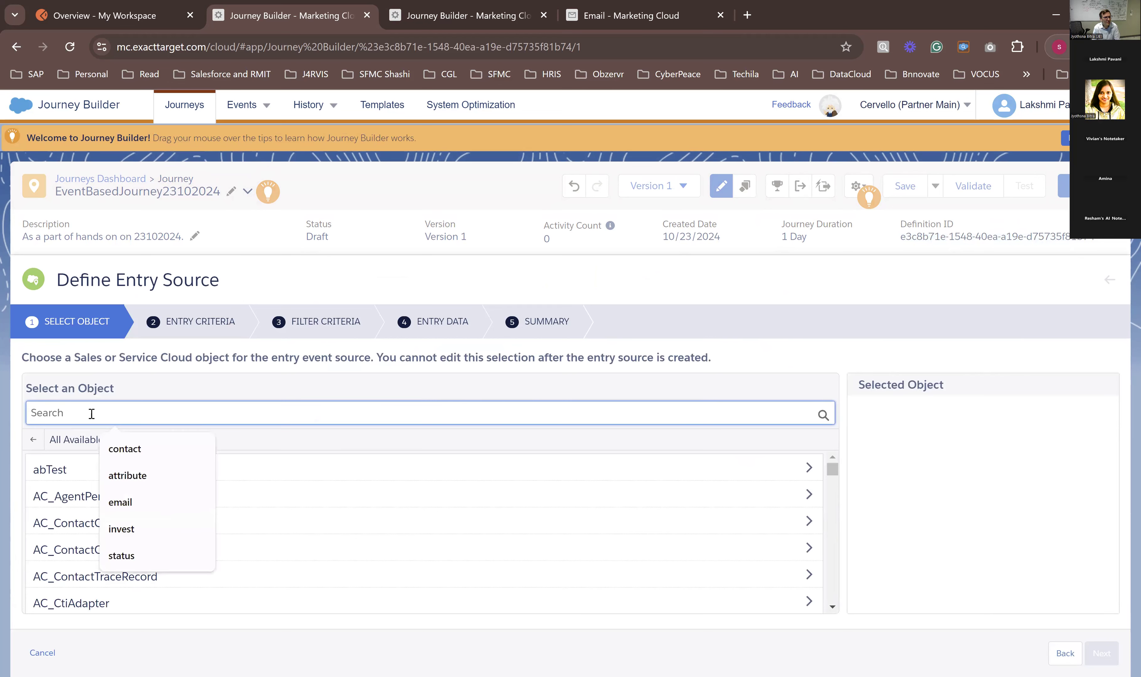
pyautogui.write('camp')
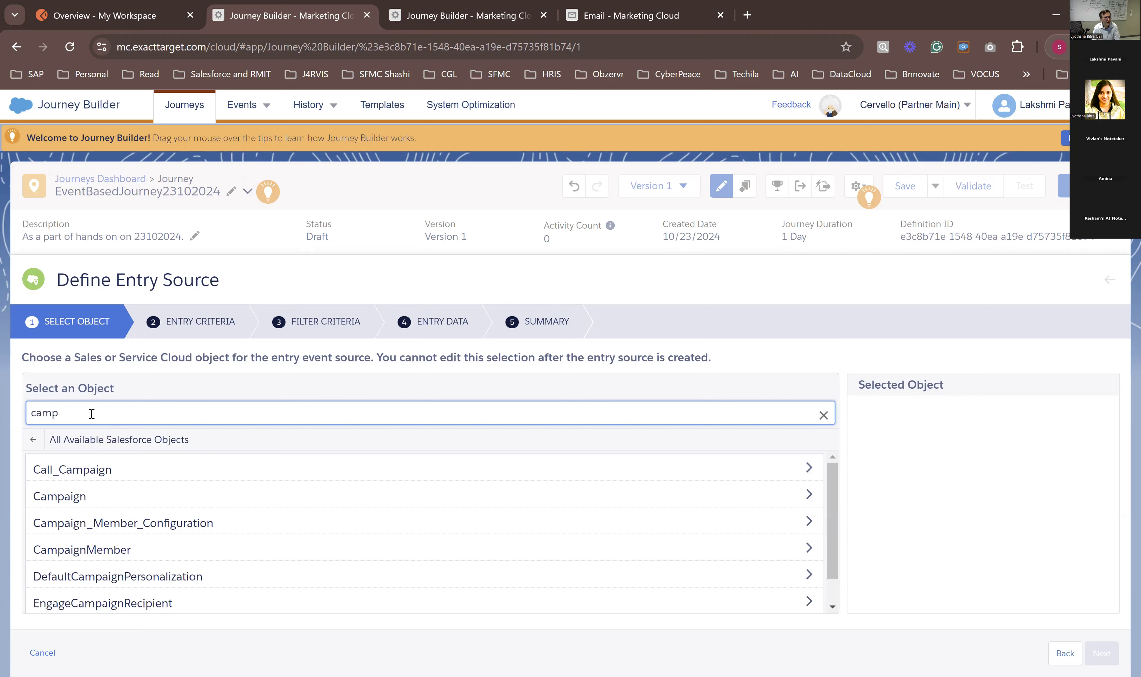
pyautogui.click(83, 501)
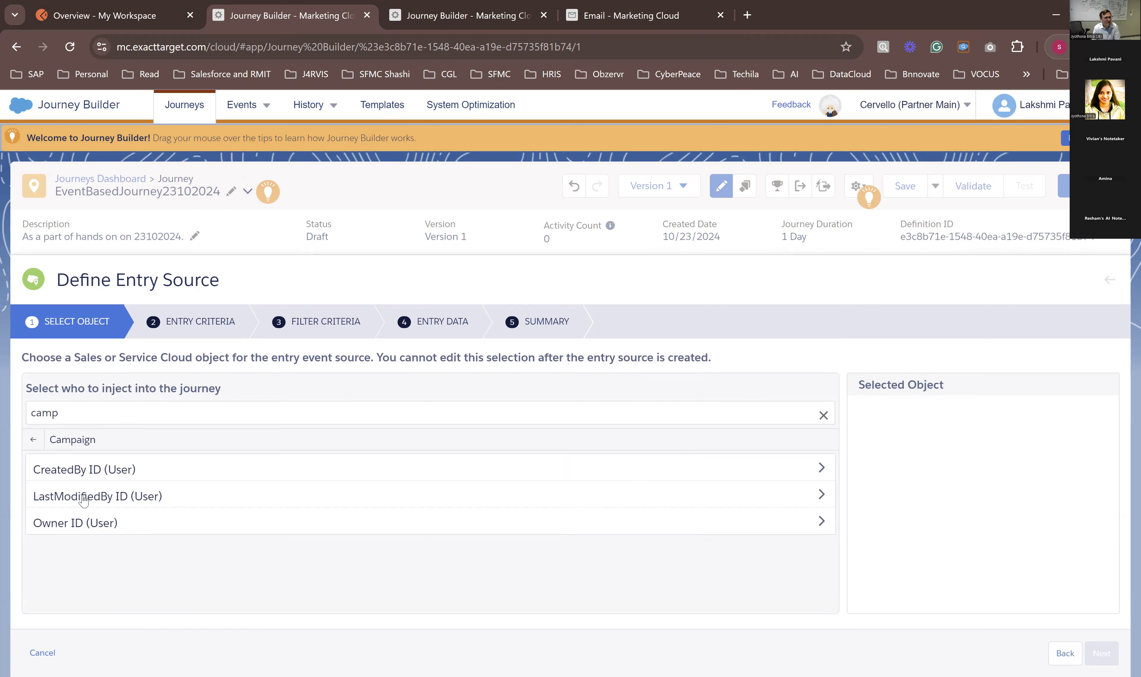
pyautogui.click(33, 439)
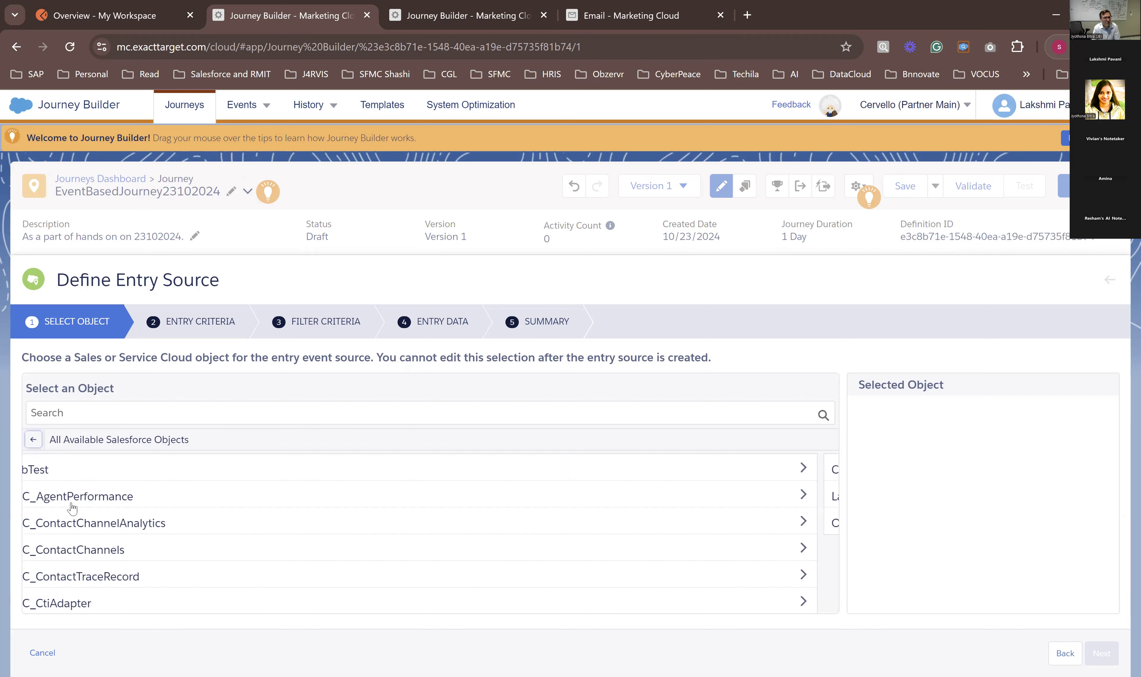
# Step: Find the CampaignMember object and inject its Contact ID/Lead ID (Contacts and Leads) into the journey
pyautogui.click(59, 413)
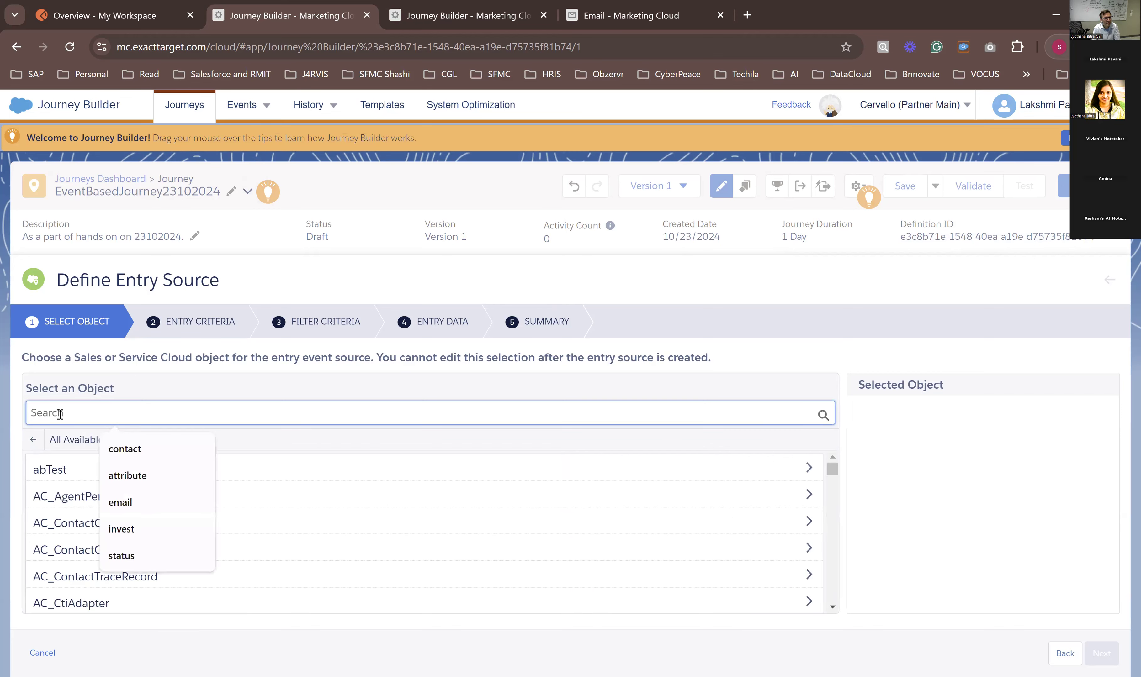
pyautogui.write('memb')
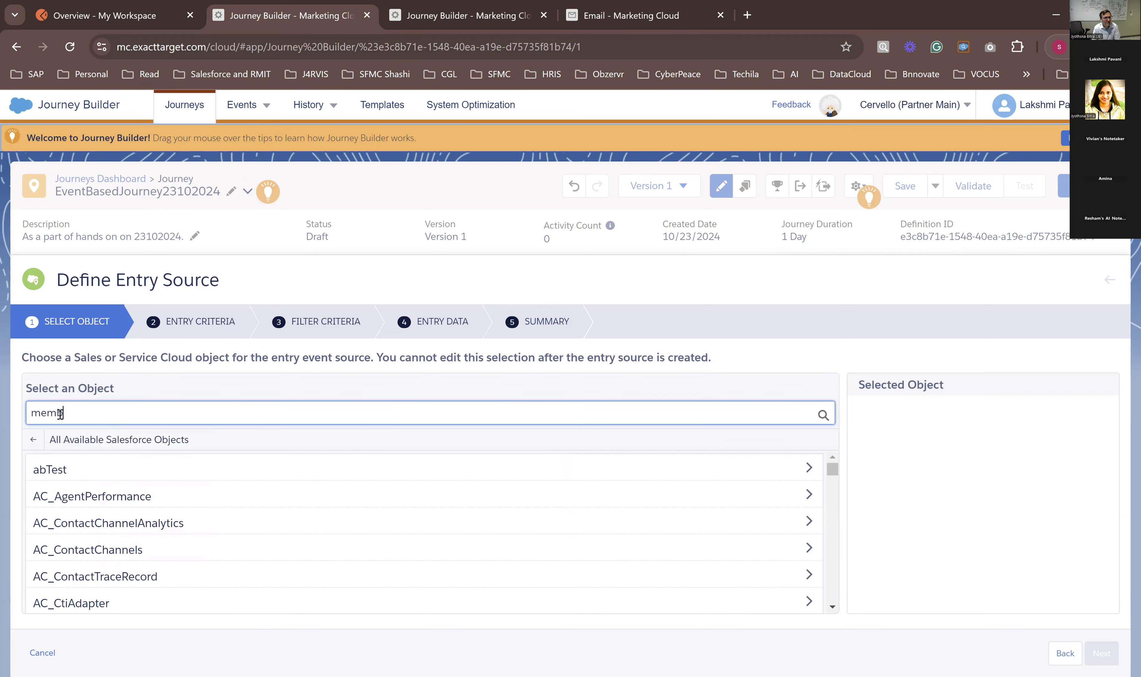
pyautogui.click(78, 524)
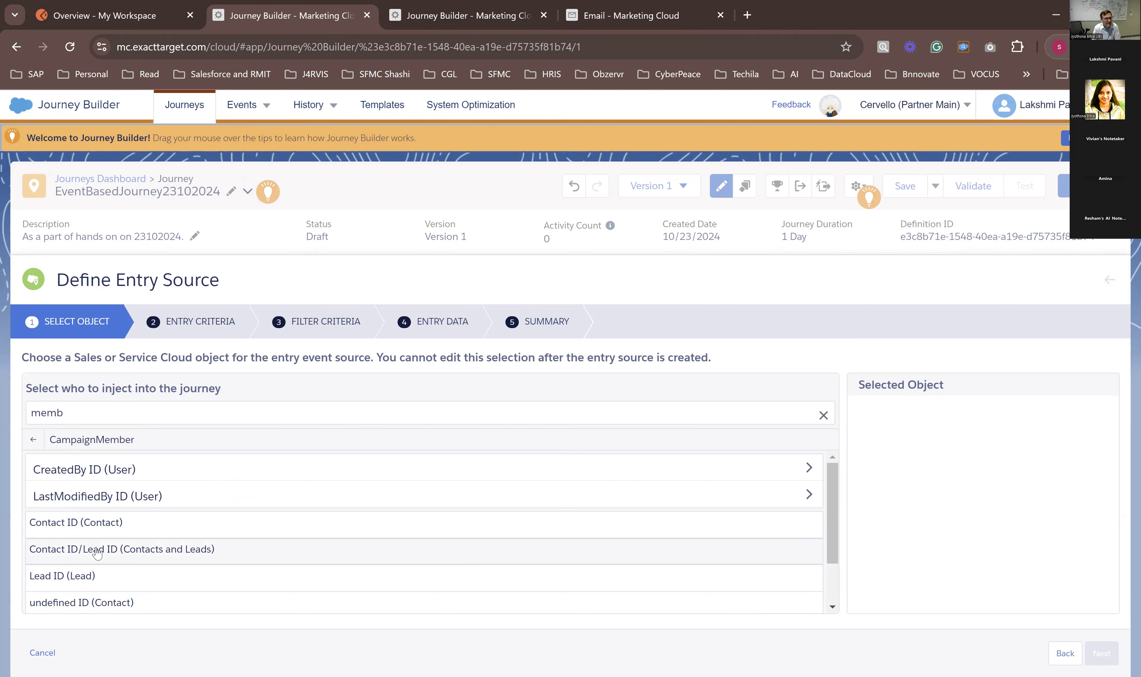
pyautogui.click(126, 564)
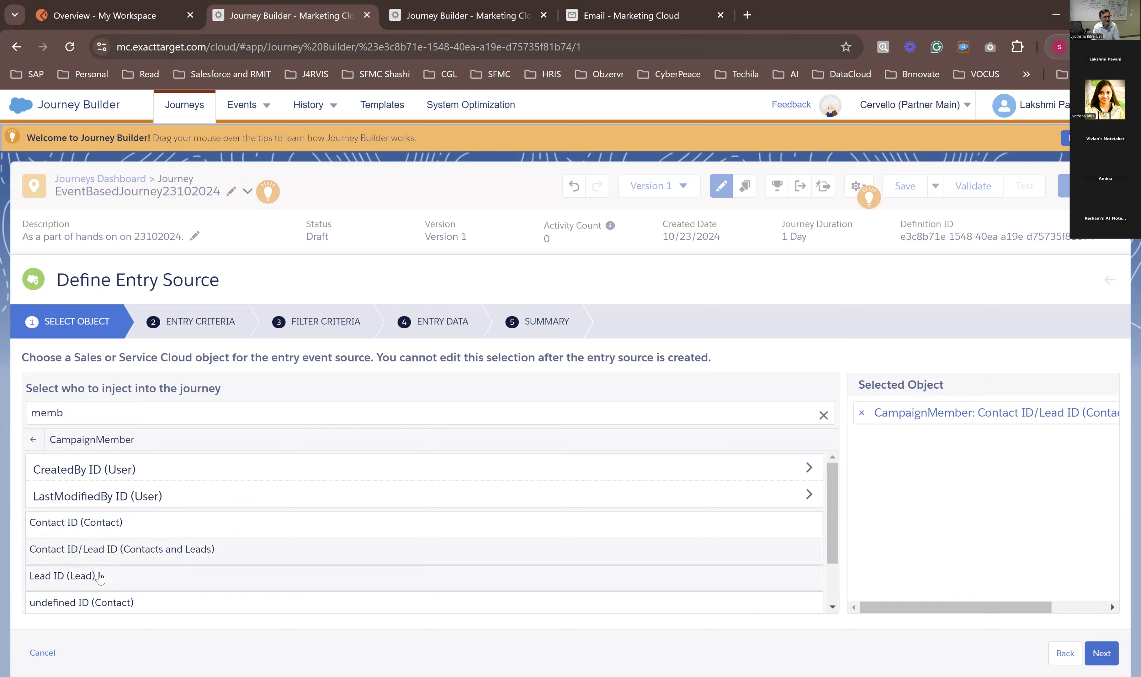
pyautogui.scroll(-2, 100, 579)
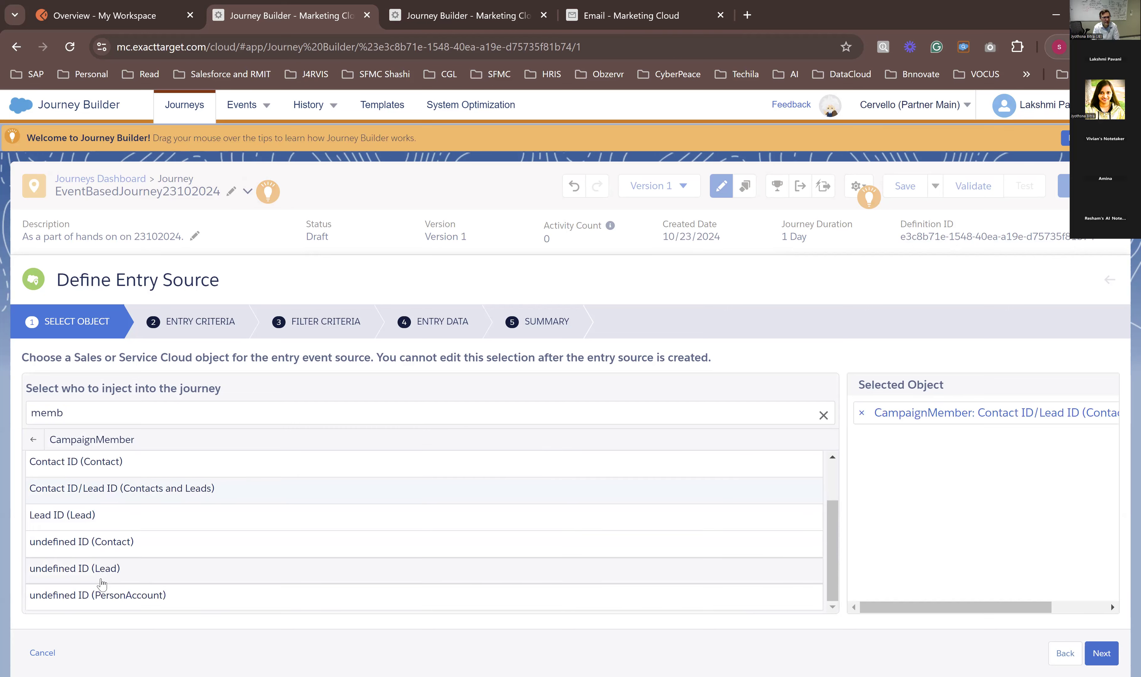
pyautogui.scroll(2, 102, 585)
pyautogui.click(1093, 654)
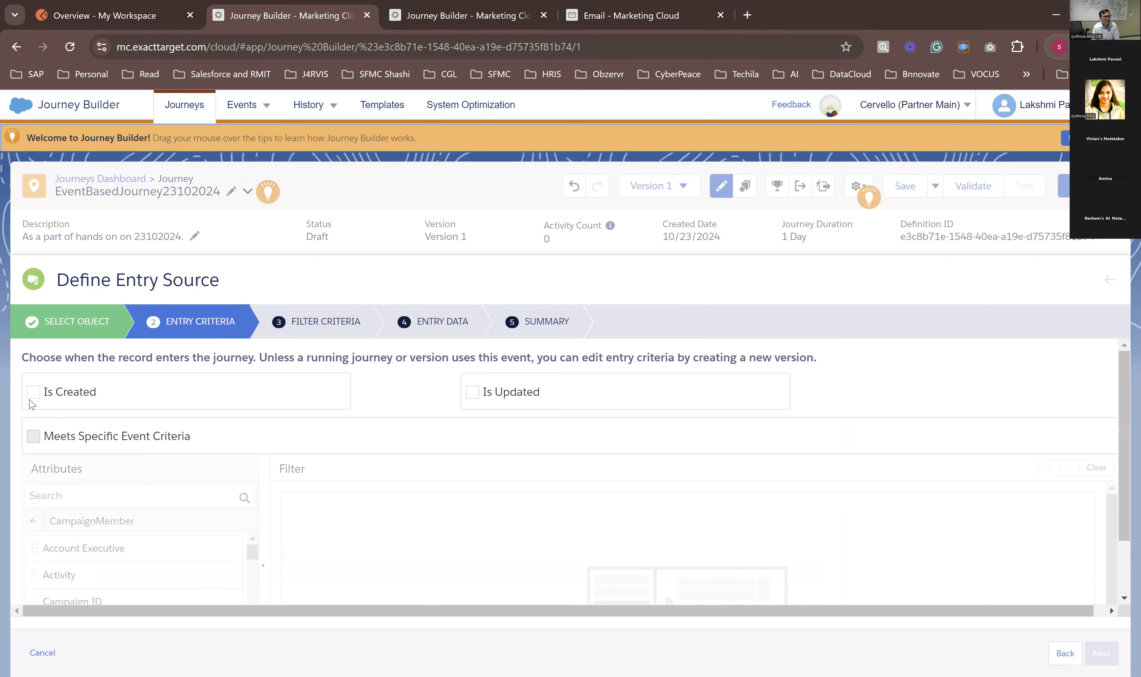
# Step: Let records enter when created or updated, and add a Campaign ID Equals condition to the specific event criteria
pyautogui.click(33, 393)
pyautogui.click(514, 393)
pyautogui.scroll(-2, 137, 485)
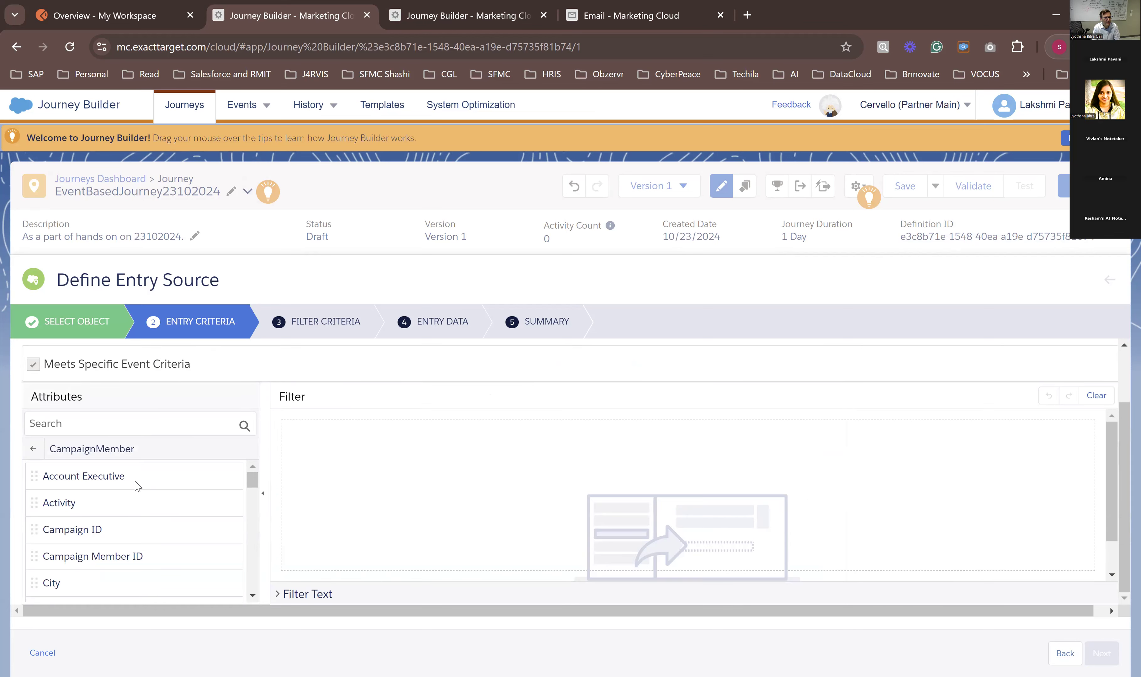
pyautogui.scroll(-2, 131, 486)
pyautogui.scroll(2, 125, 489)
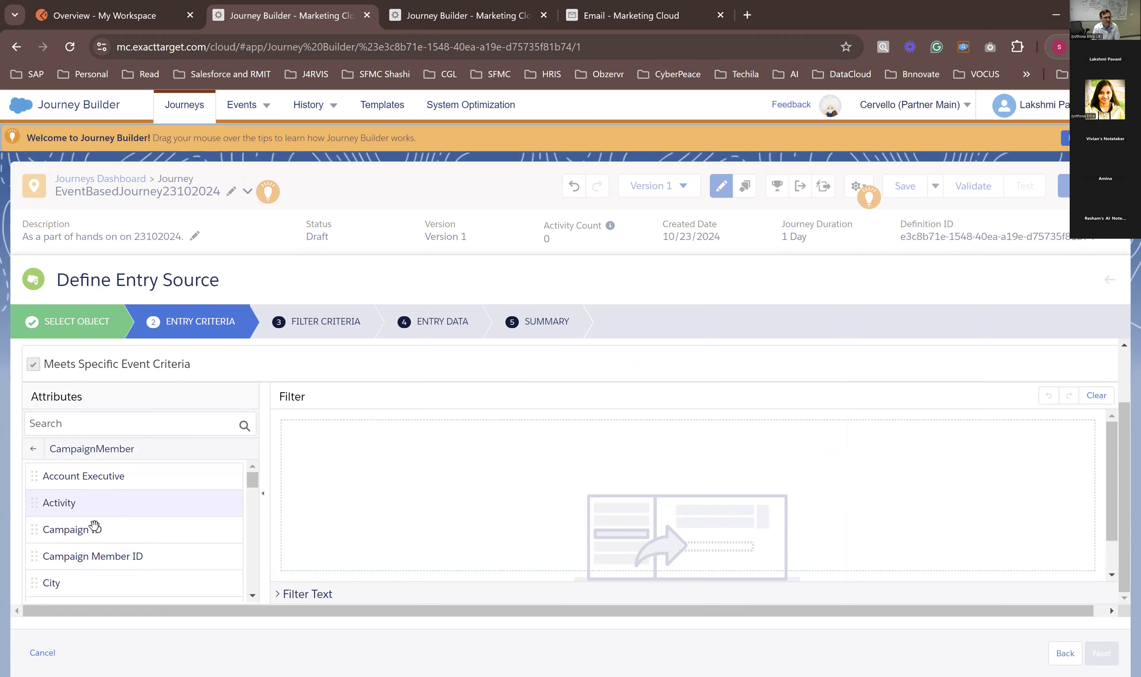
pyautogui.moveTo(89, 529); pyautogui.dragTo(448, 438)
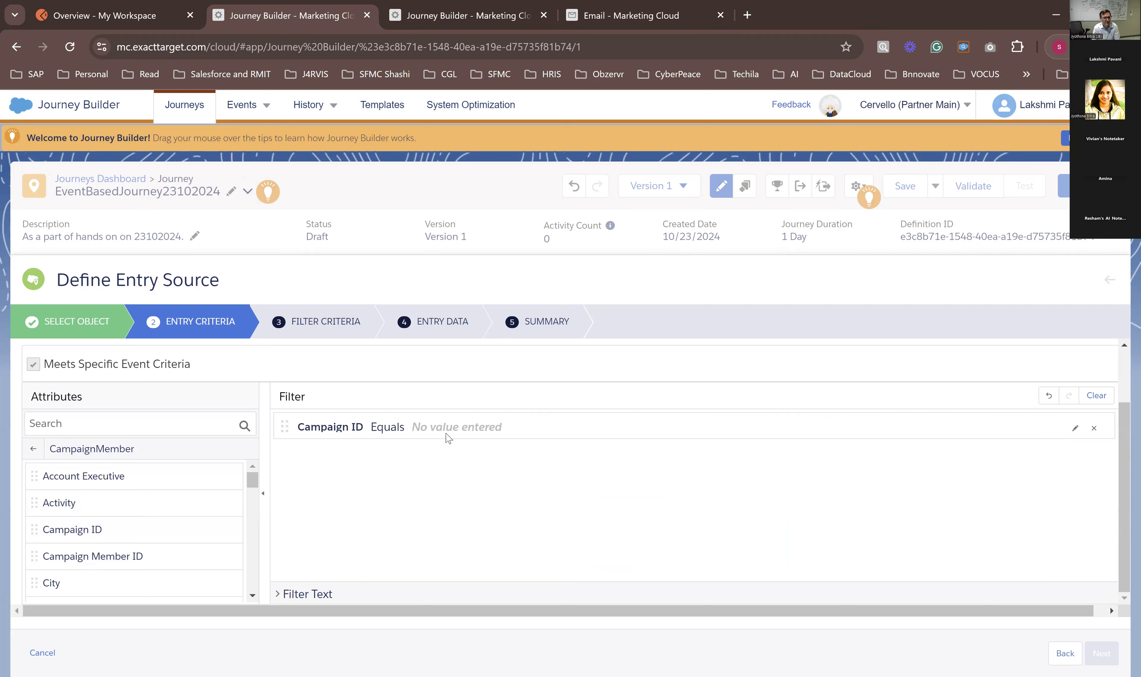
# Step: Try to set the Campaign ID condition's value to 701Kg000000gSULIA2 without picking a suggested campaign
pyautogui.click(399, 430)
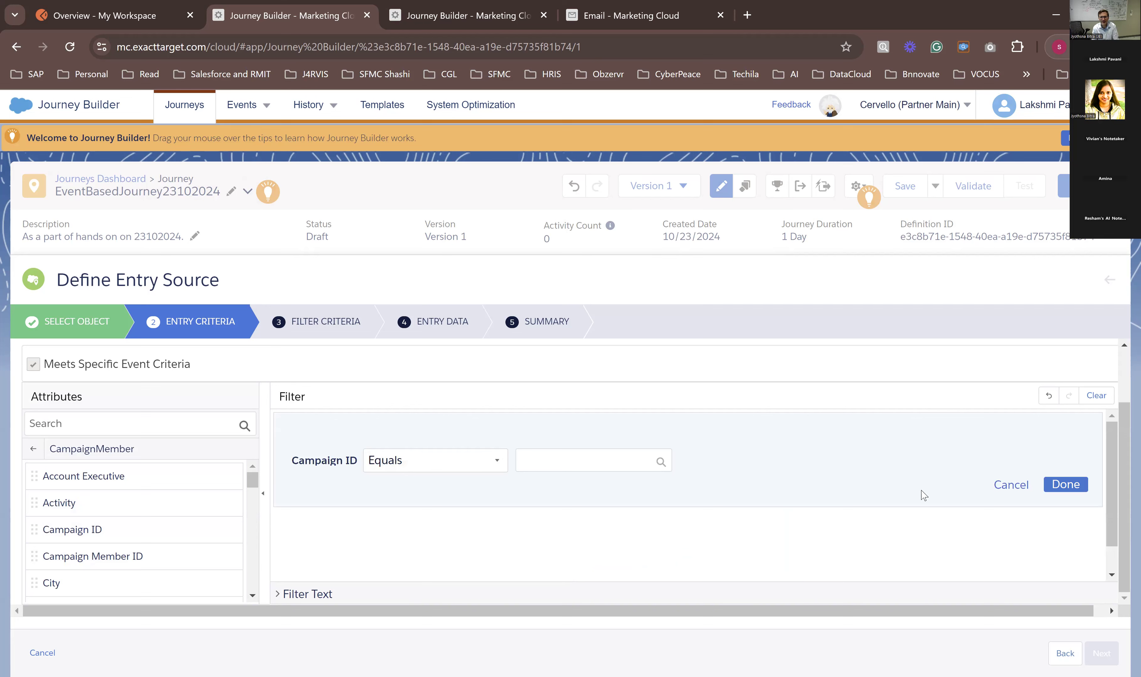
pyautogui.click(1065, 484)
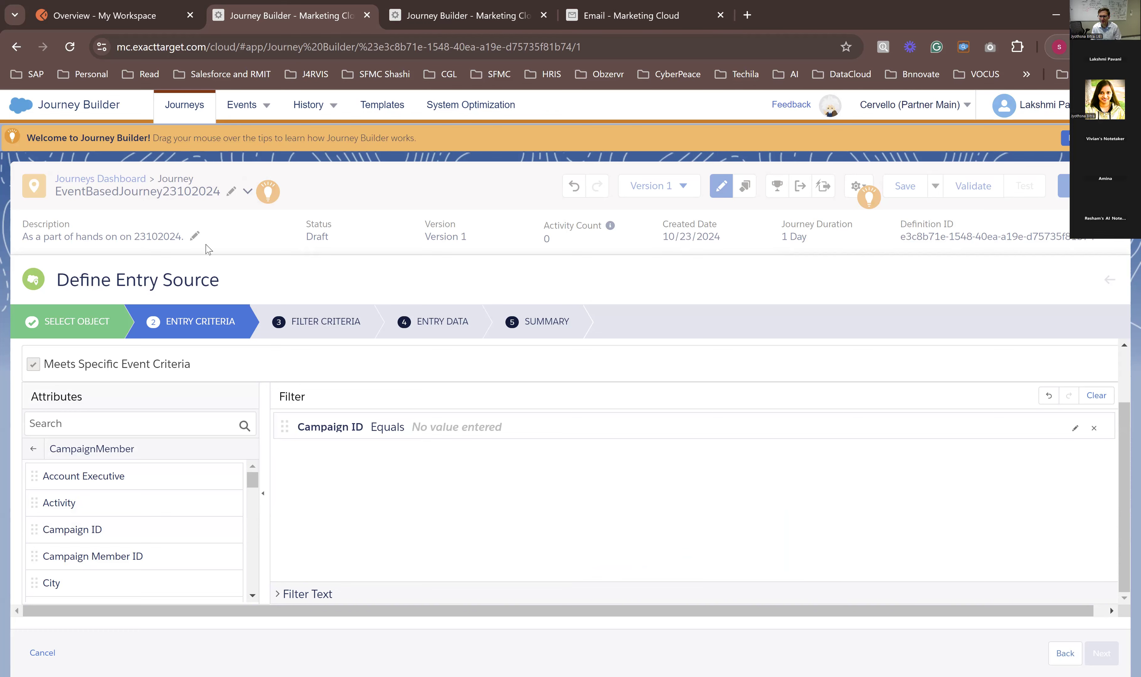
pyautogui.click(540, 461)
pyautogui.write('701Kg000000gSUL3XZ')
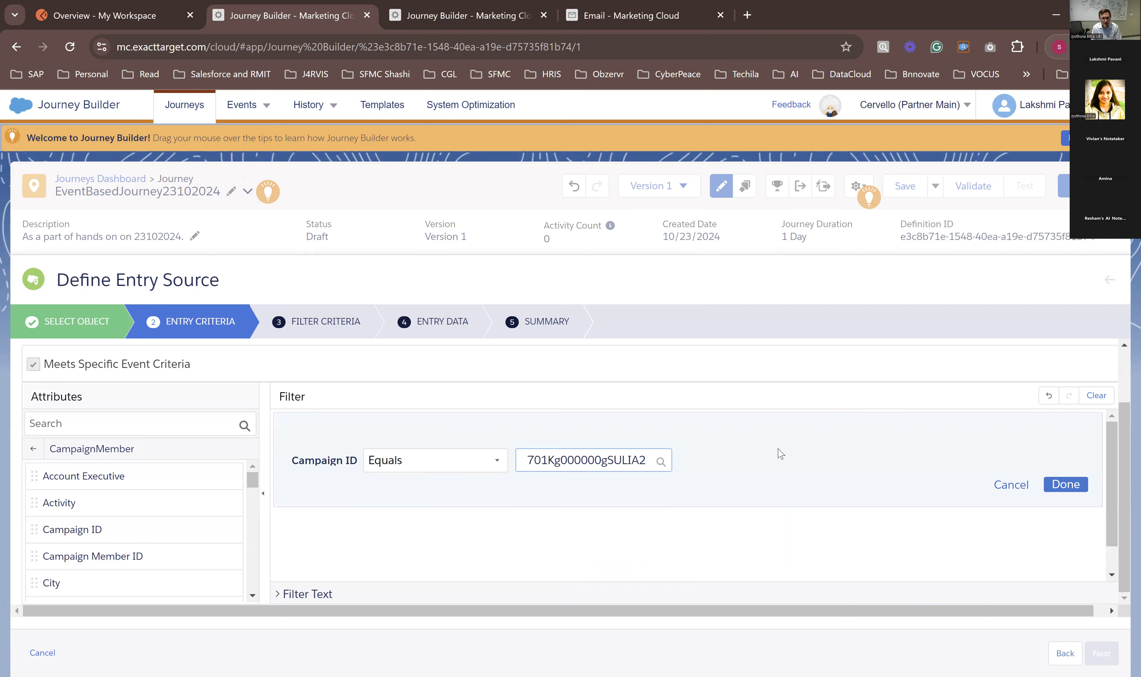
pyautogui.click(1066, 484)
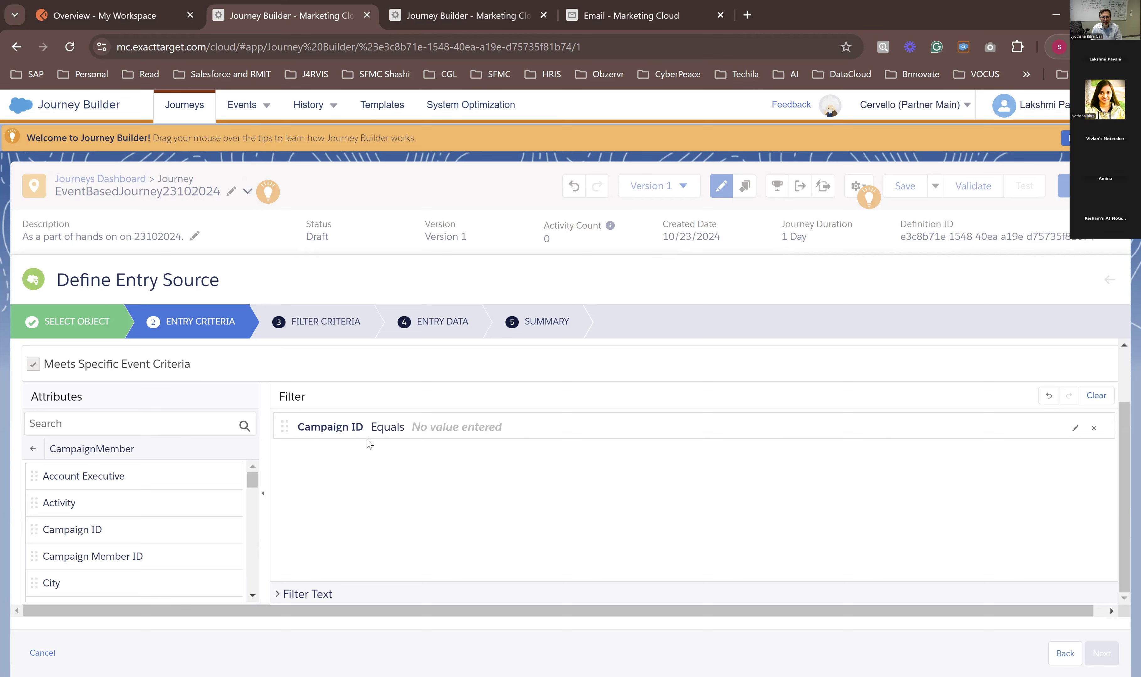
pyautogui.click(1075, 428)
pyautogui.click(545, 464)
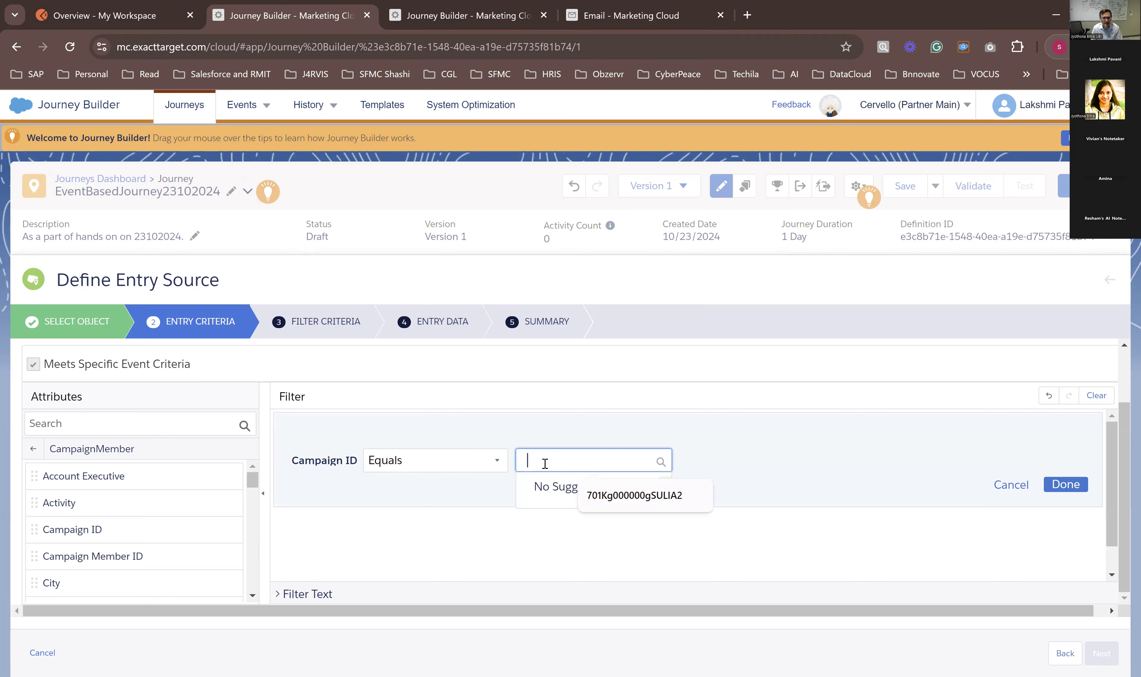
pyautogui.click(593, 495)
pyautogui.click(721, 456)
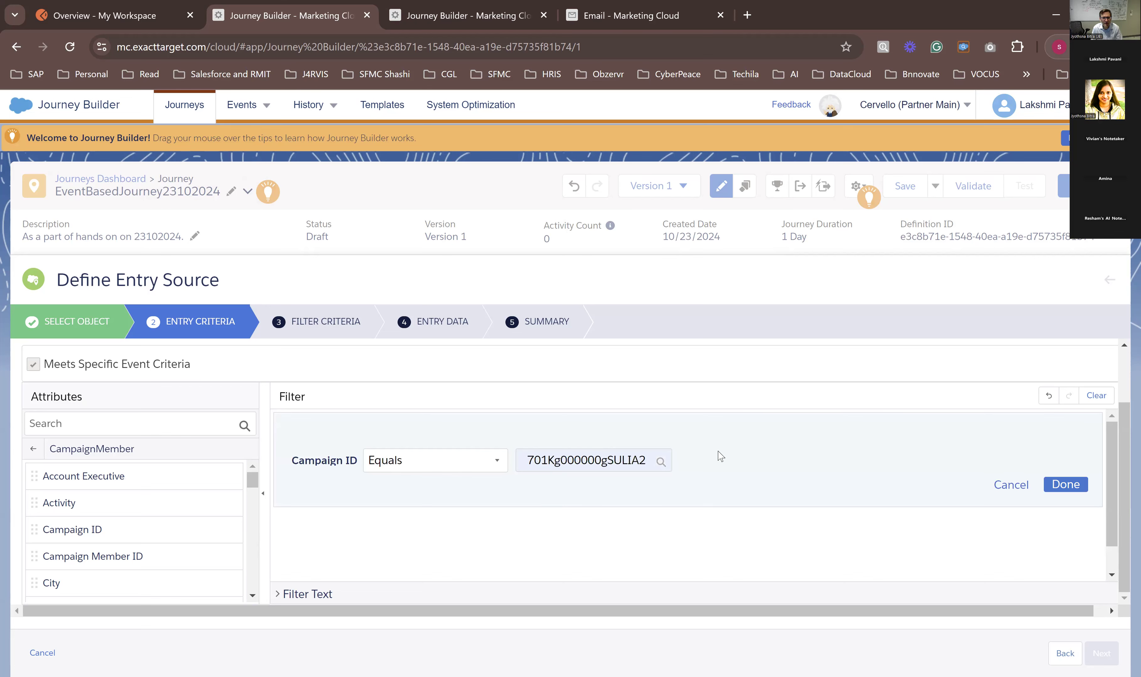
pyautogui.click(1065, 484)
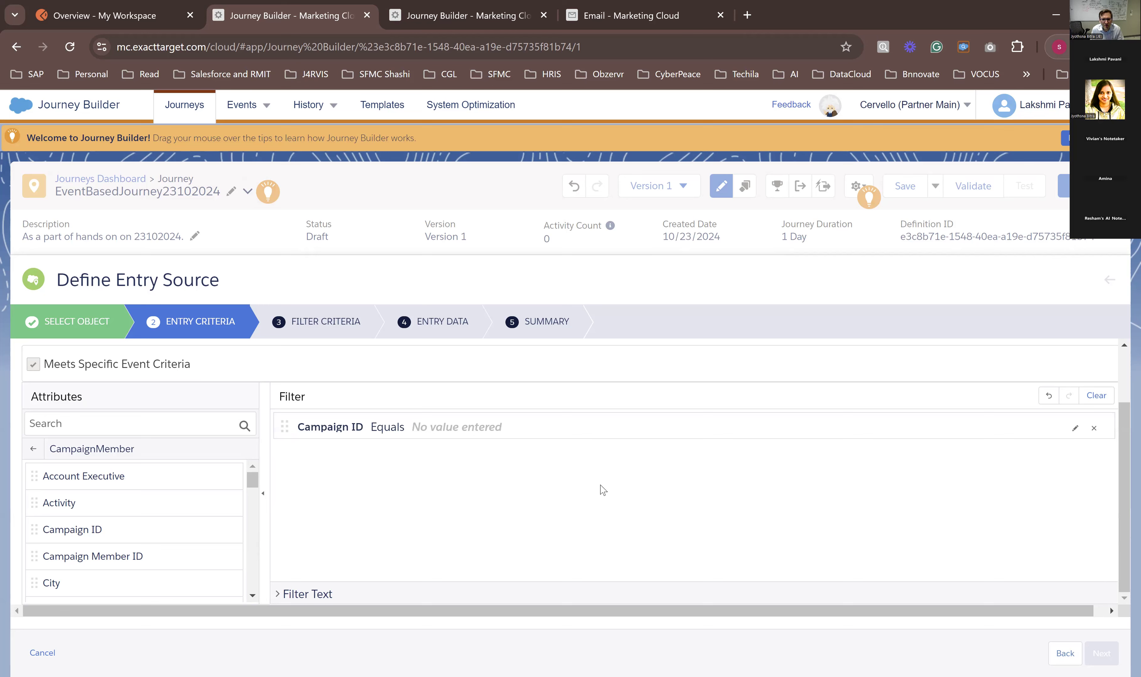
# Step: Look up 701Kg000000gSULIA2 for the Campaign ID condition and apply the matching JB_Bootcamp_Wait_Event_Campaign
pyautogui.click(468, 429)
pyautogui.write('701Kg000000gSULIA2')
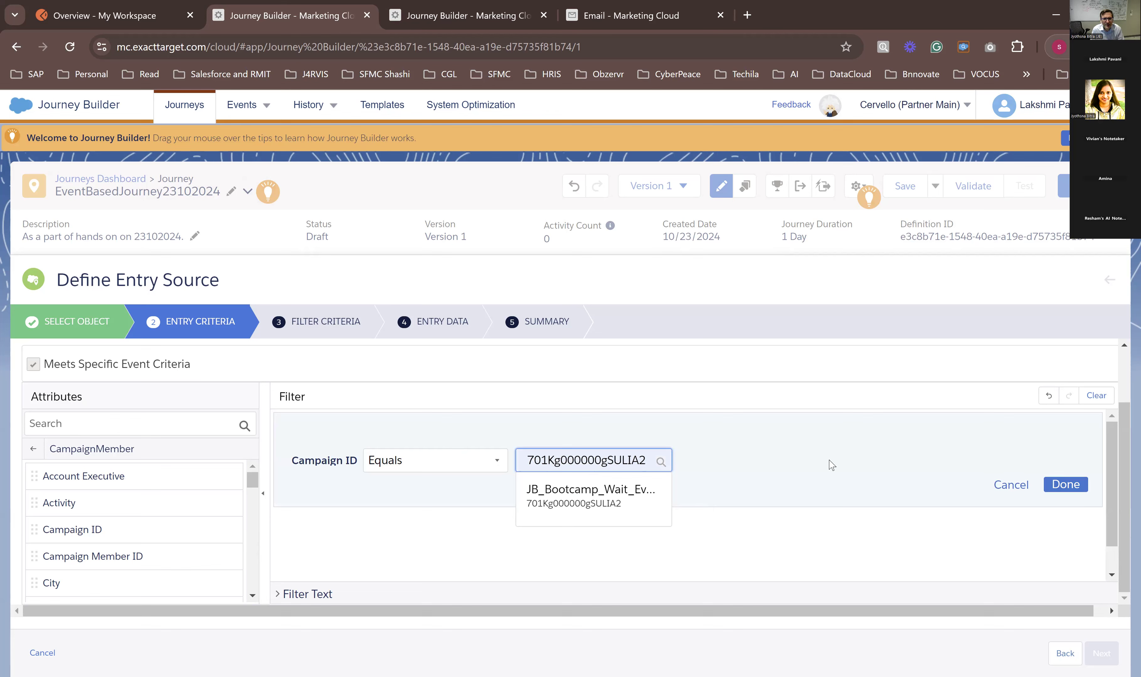
pyautogui.click(594, 493)
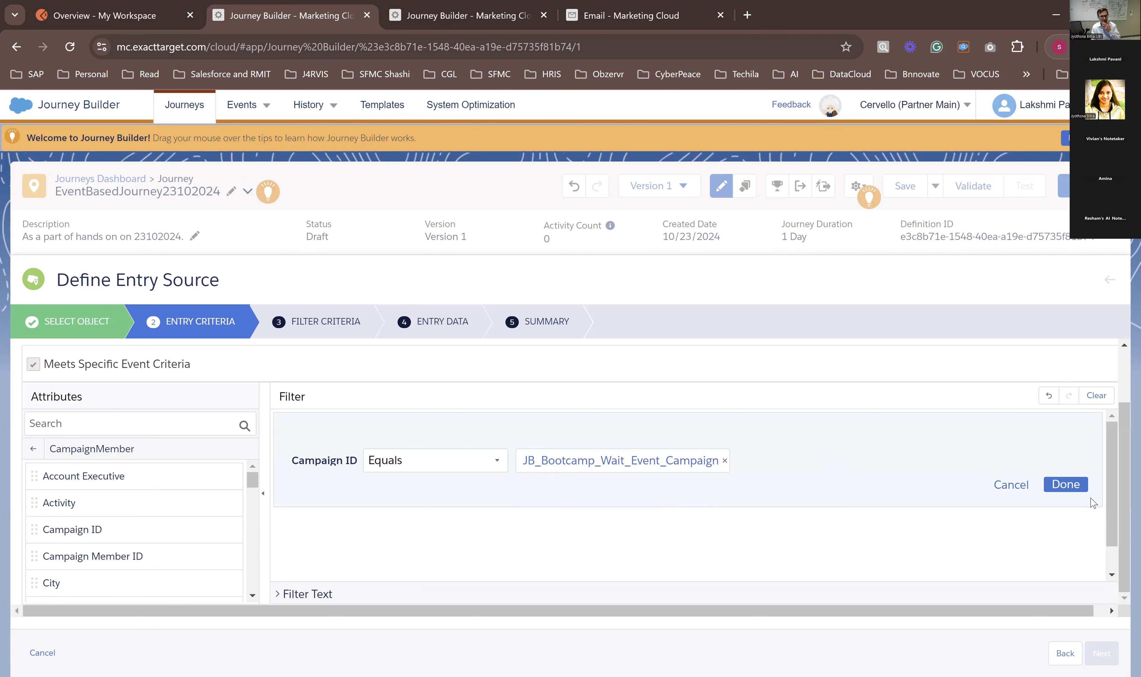
pyautogui.click(1066, 493)
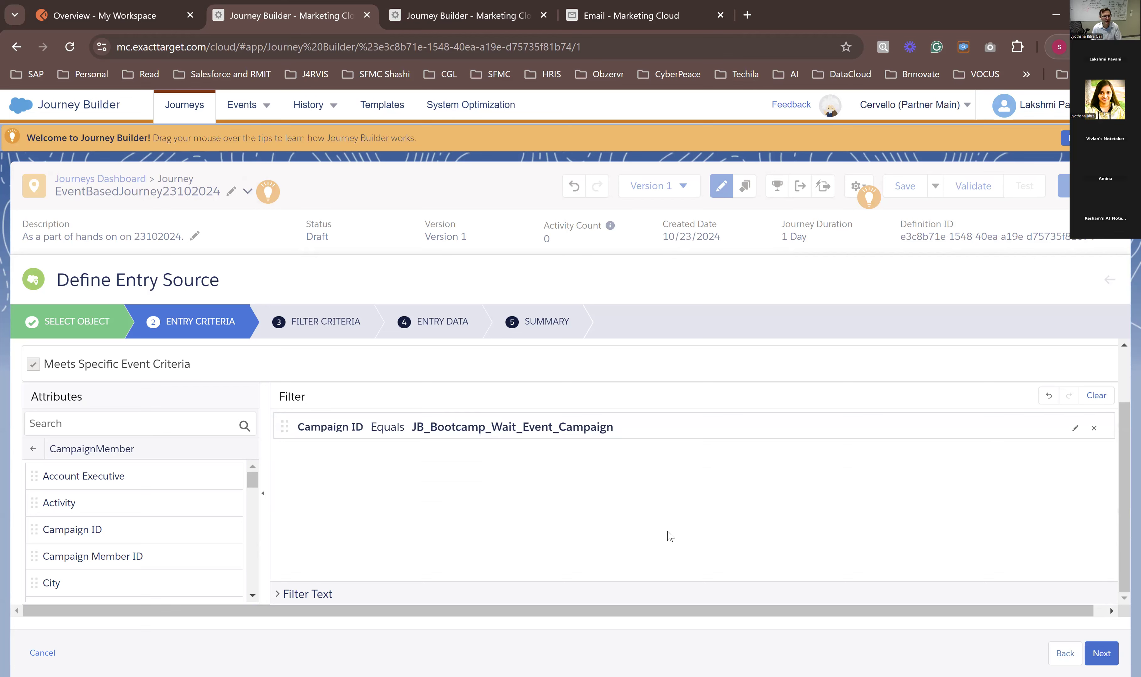
# Step: Find the CampaignMember Status attribute and add an entry condition that Status equals ADD TO CAMPAIGN
pyautogui.scroll(-3, 142, 521)
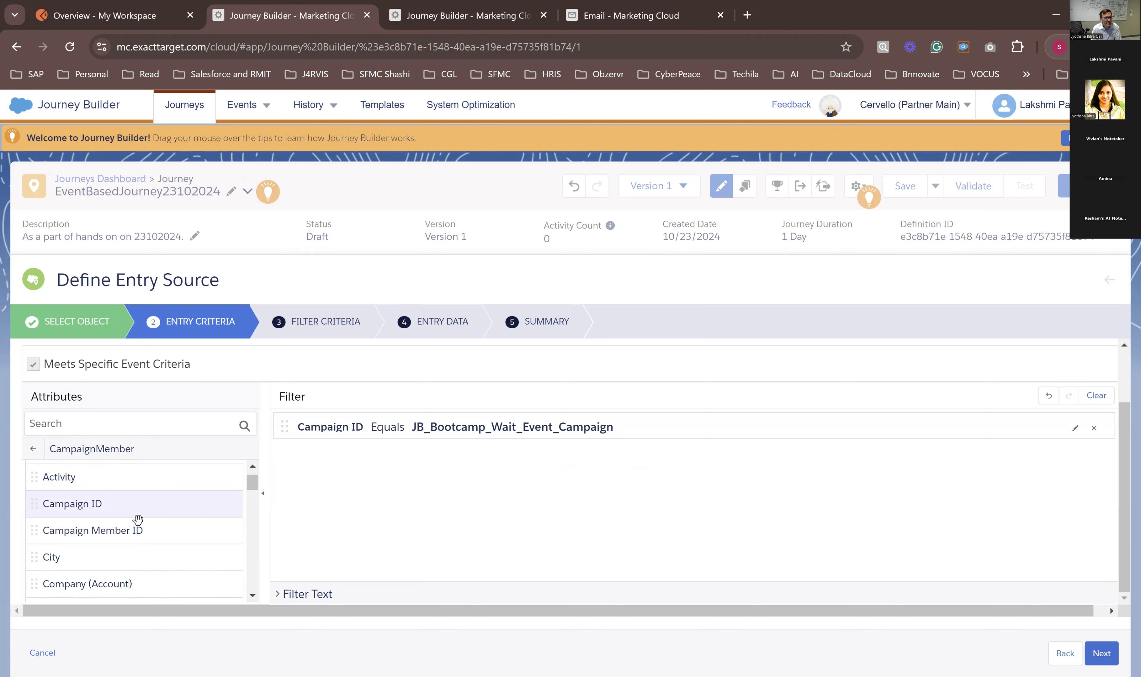
pyautogui.scroll(-4, 137, 528)
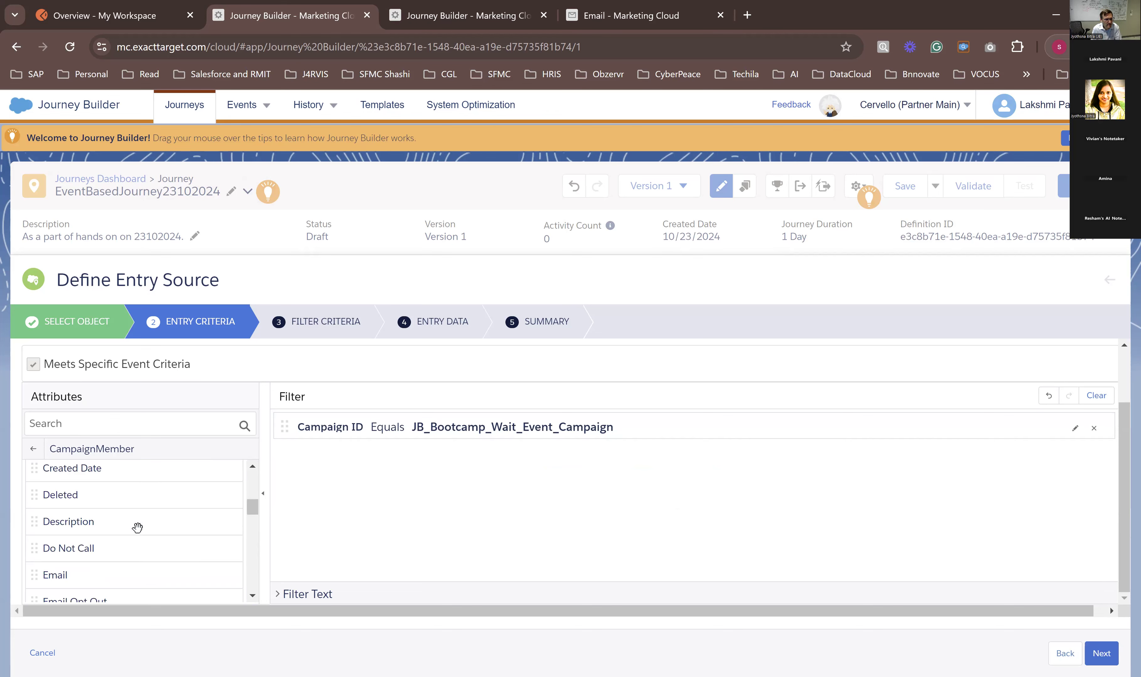
pyautogui.click(97, 424)
pyautogui.write('status')
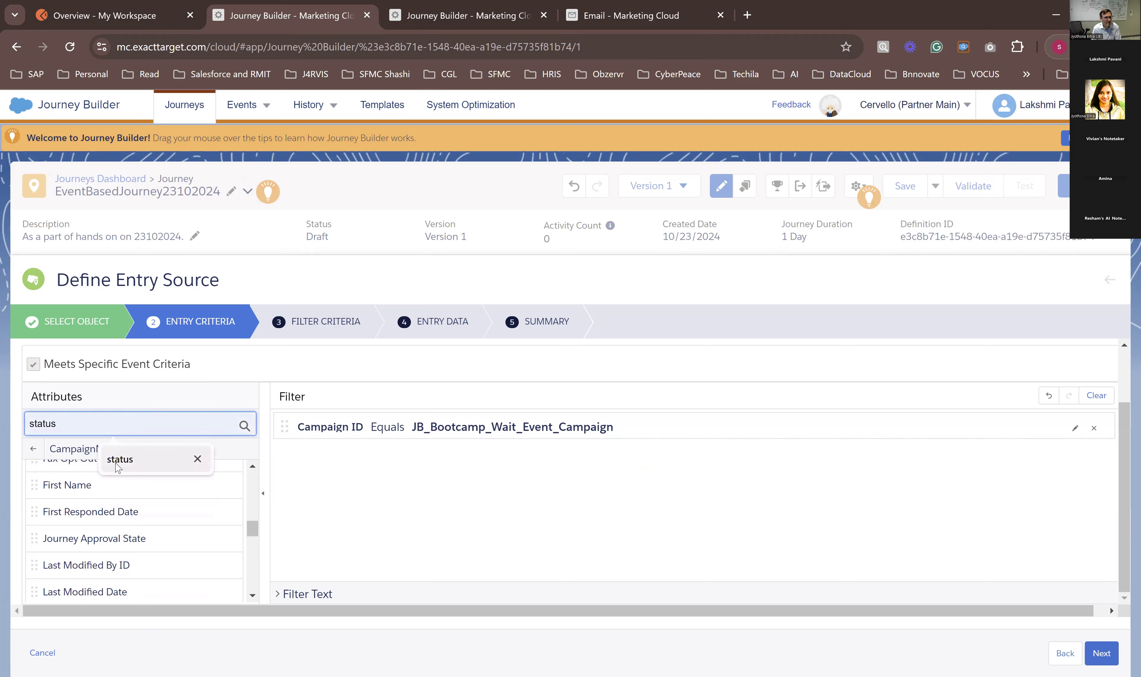
pyautogui.click(113, 460)
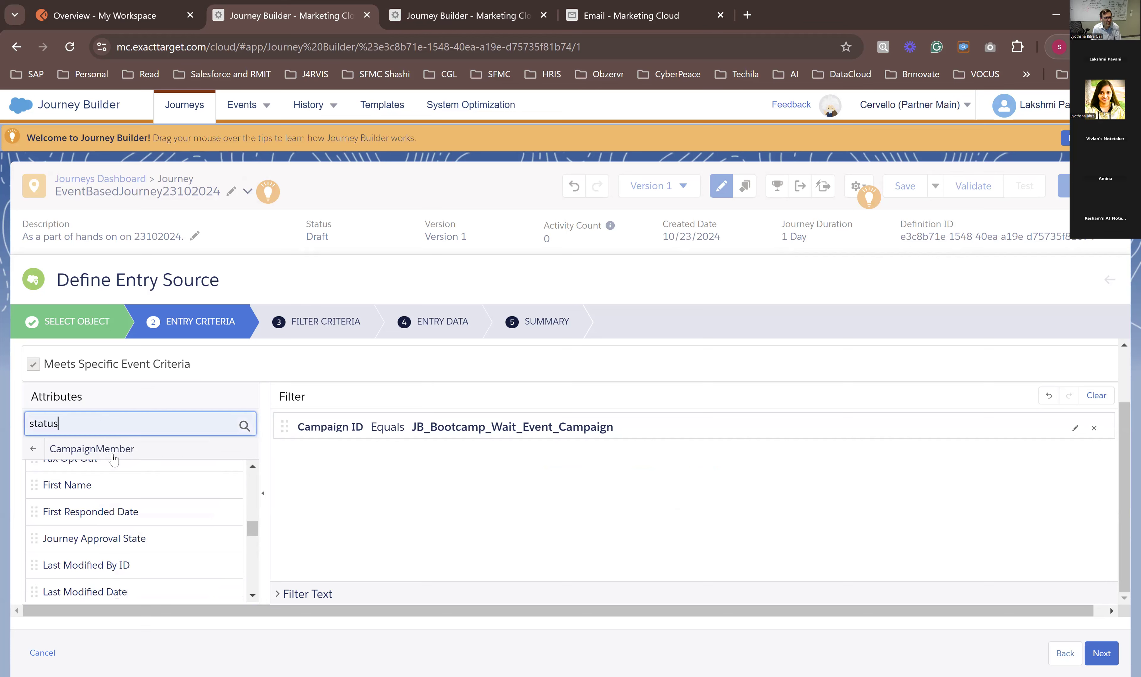
pyautogui.moveTo(68, 475); pyautogui.dragTo(376, 463)
pyautogui.click(518, 490)
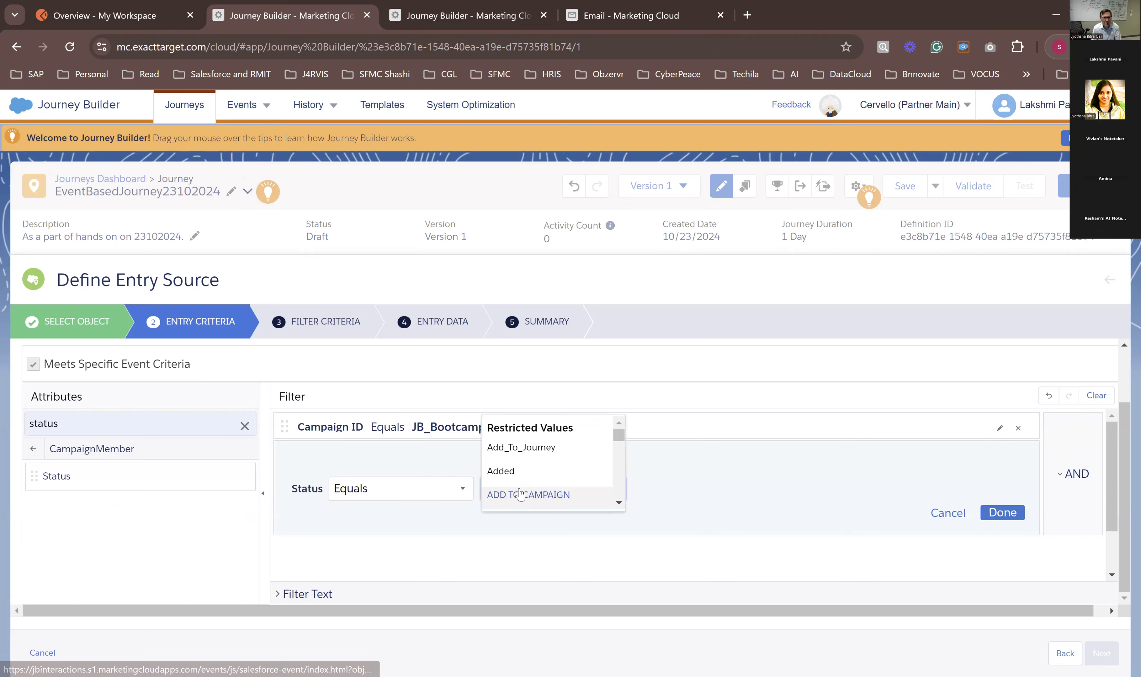
pyautogui.click(523, 500)
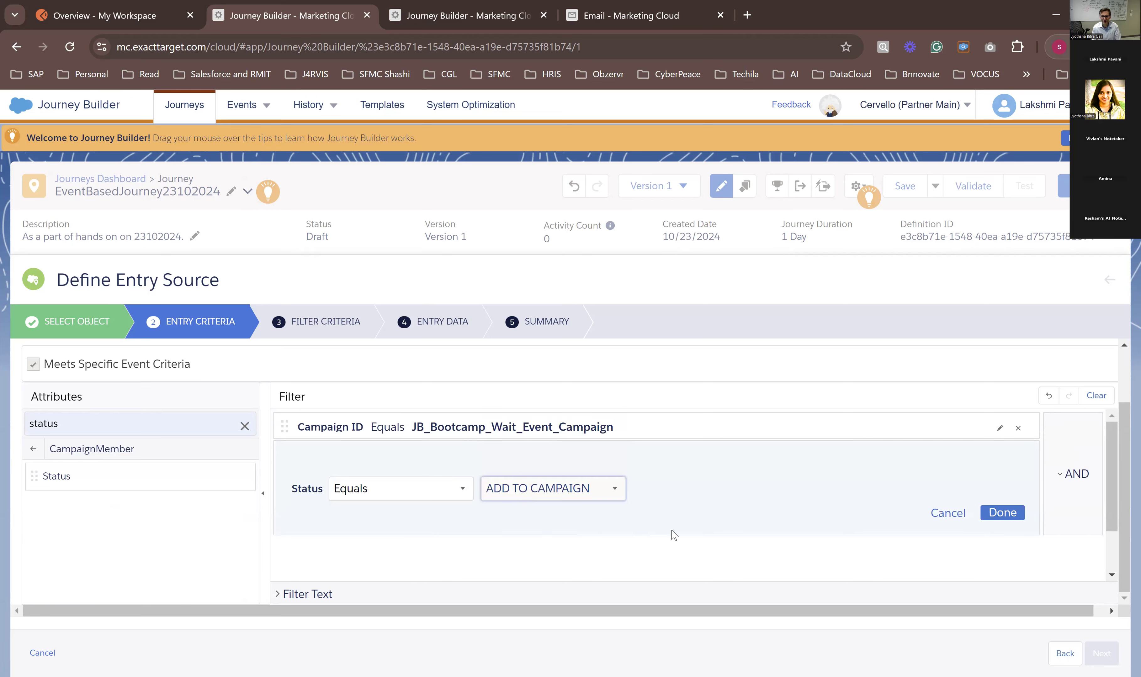
pyautogui.click(1001, 514)
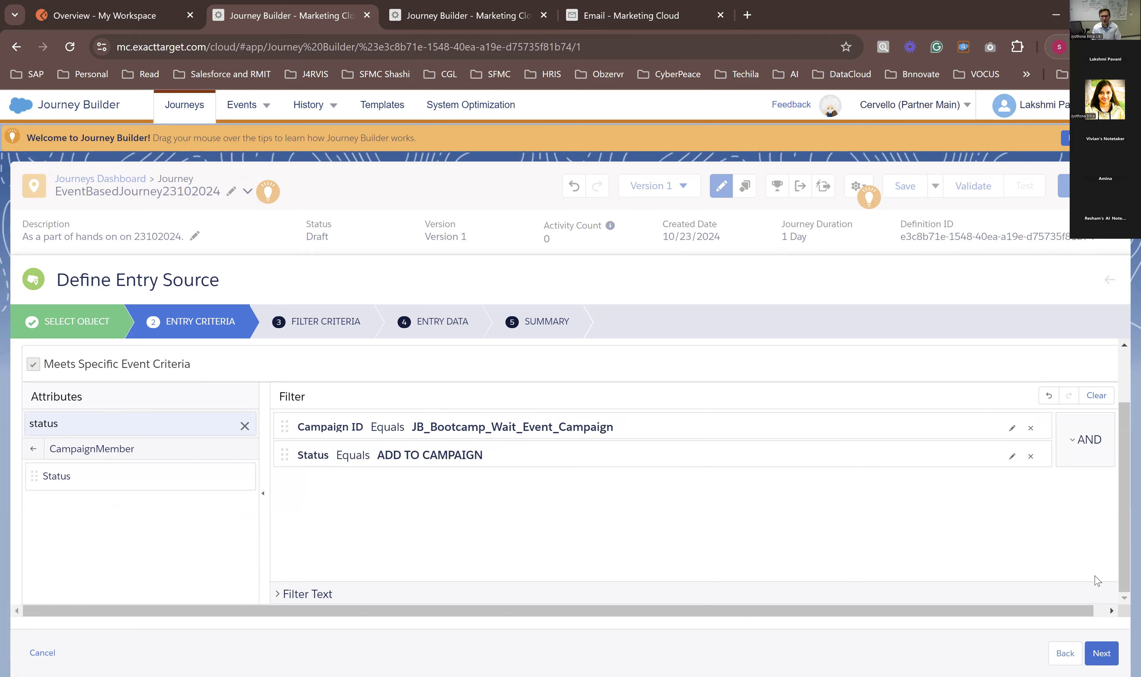
# Step: Finish the entry source with the default filter criteria and entry data, and save the journey
pyautogui.click(1101, 653)
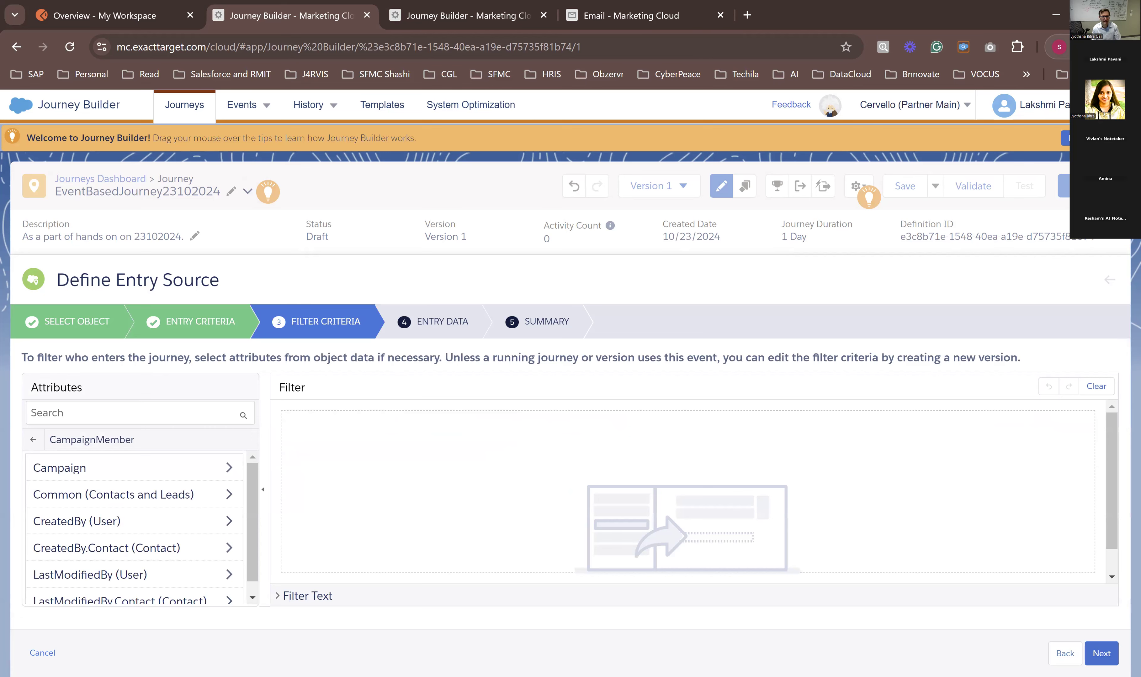
pyautogui.click(1102, 653)
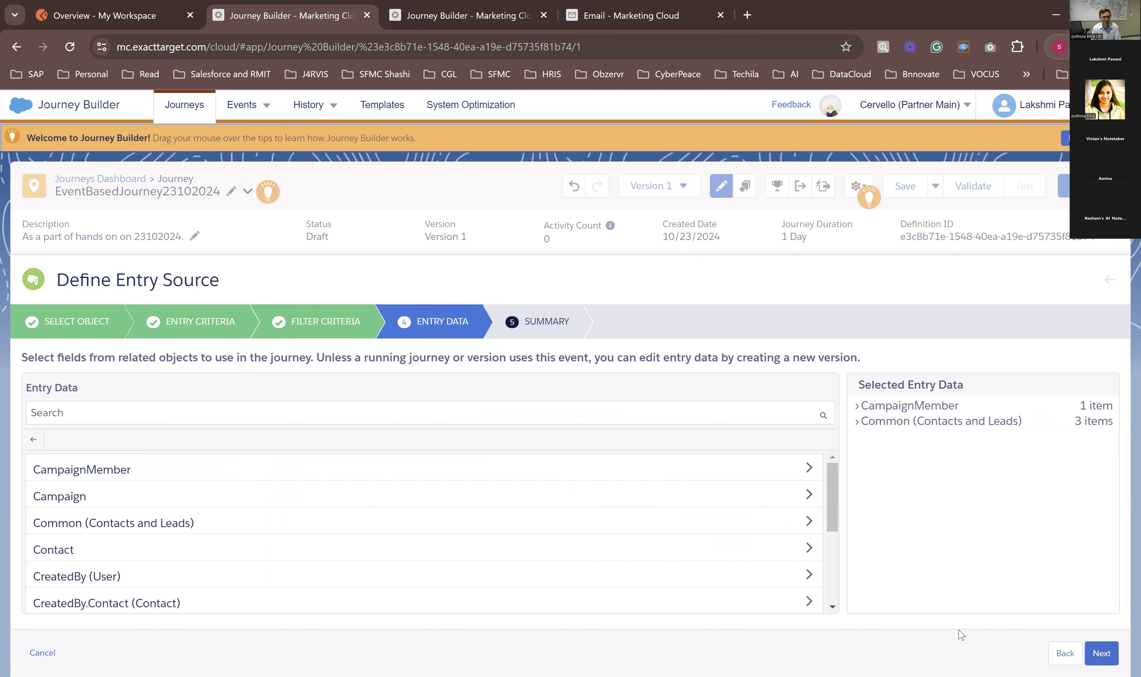
pyautogui.click(1112, 656)
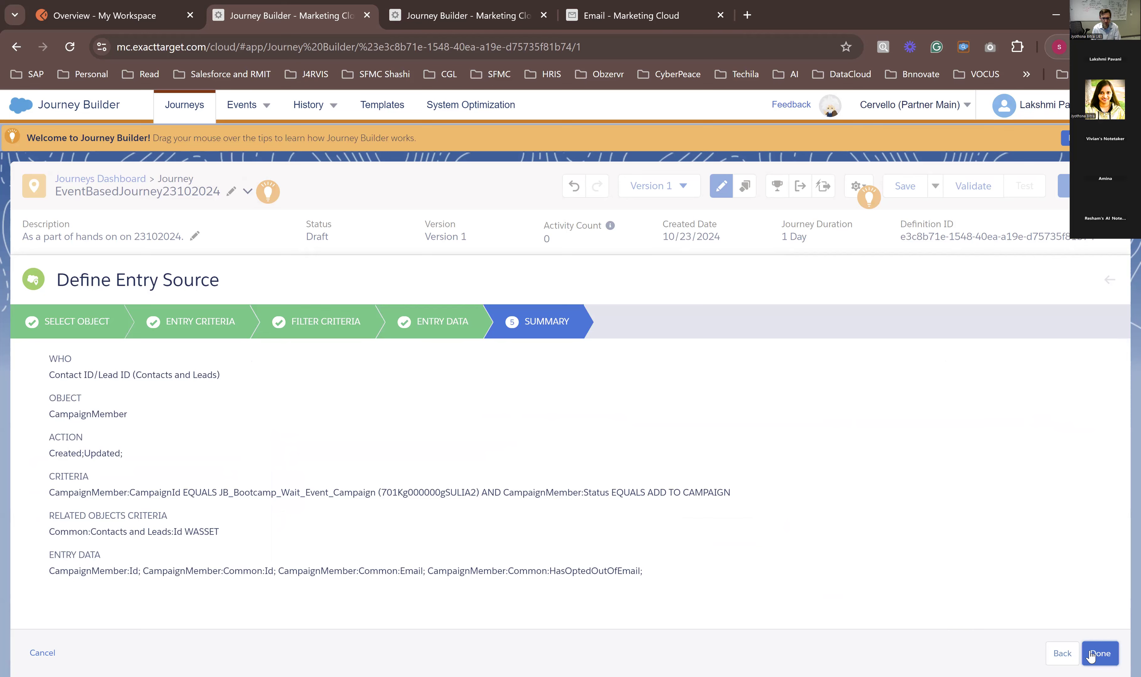
pyautogui.click(1100, 654)
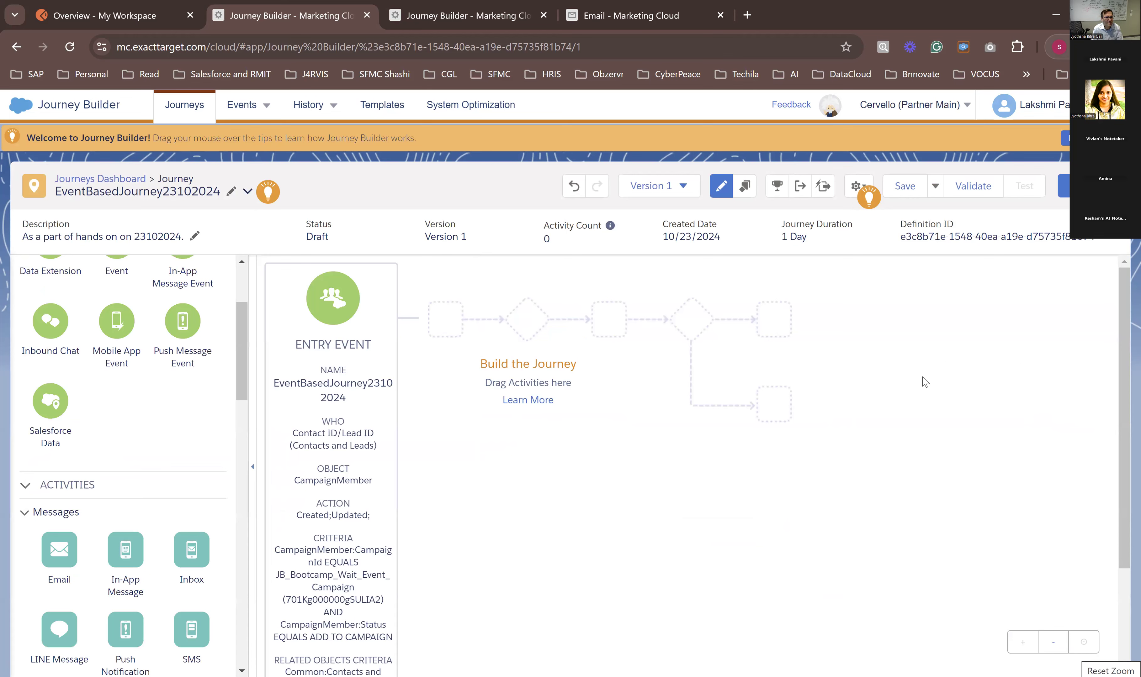
pyautogui.click(903, 187)
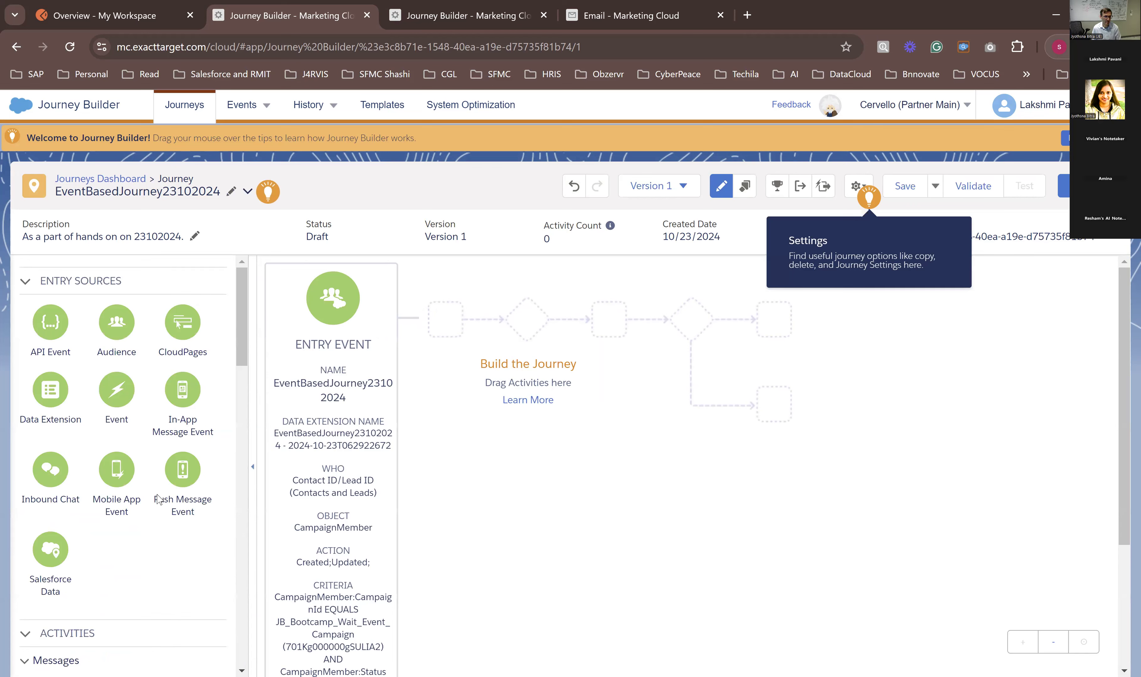
# Step: Add a Wait Until Event activity directly after the entry event and delete the 1-day wait placed before it
pyautogui.scroll(-5, 158, 501)
pyautogui.scroll(-8, 158, 501)
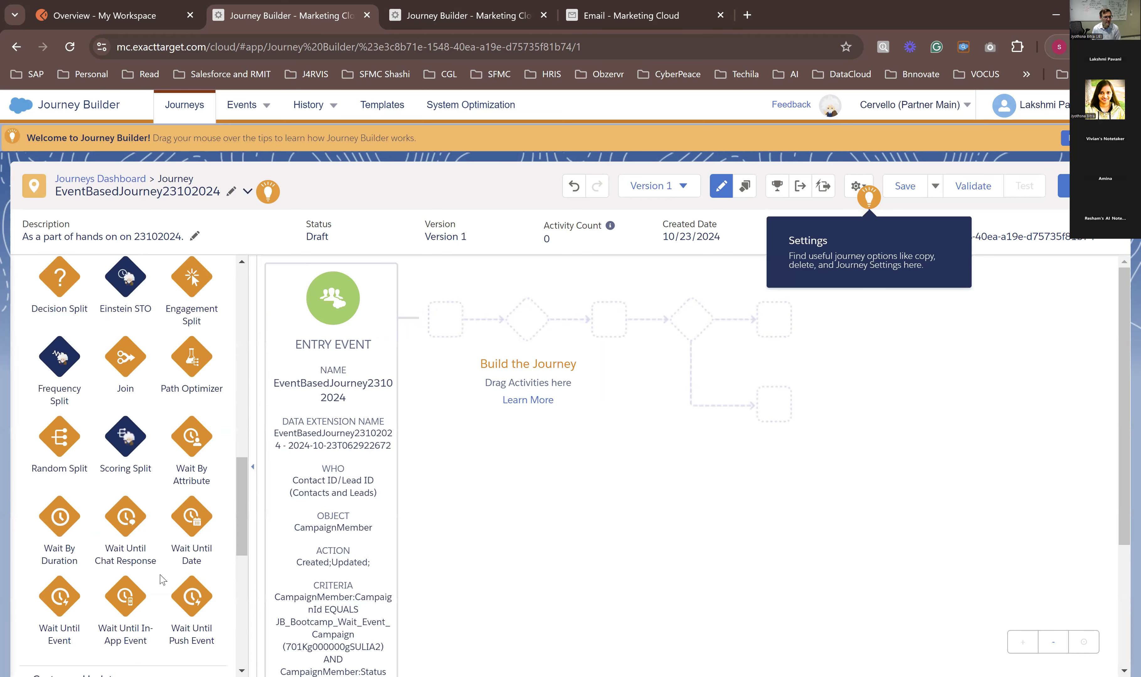
pyautogui.moveTo(60, 603); pyautogui.dragTo(487, 338)
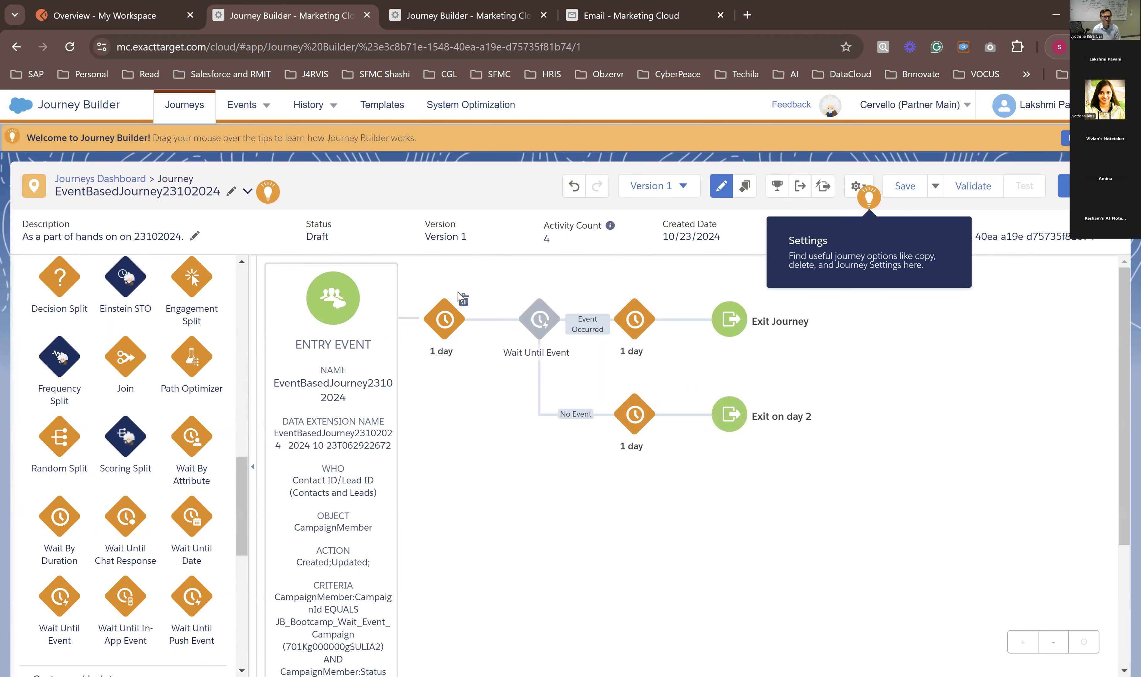
pyautogui.click(464, 300)
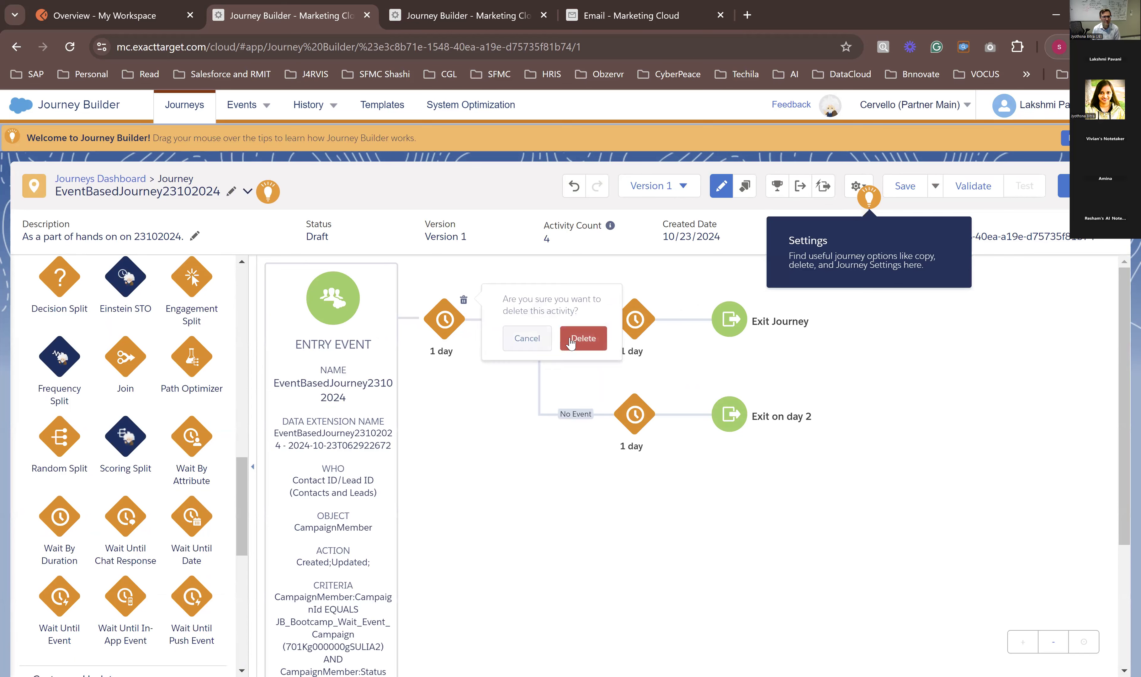
pyautogui.click(584, 339)
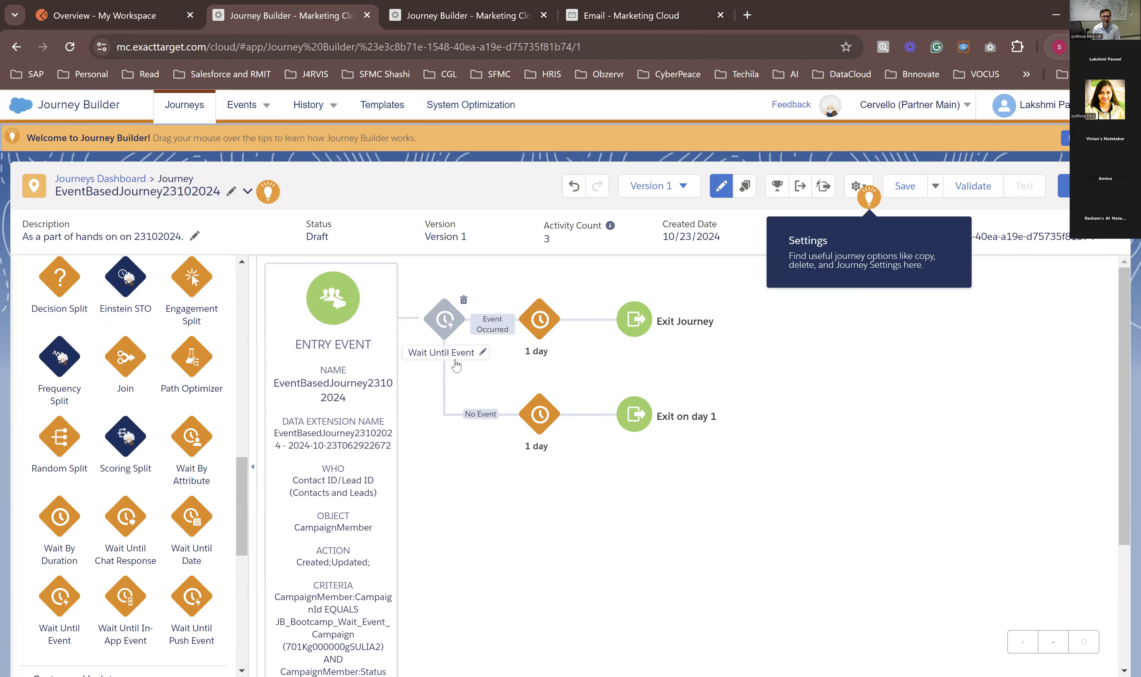
# Step: Assign the existing API event EventEntrySource_23102024 to the Wait Until Event activity and review its linked data extension
pyautogui.click(444, 324)
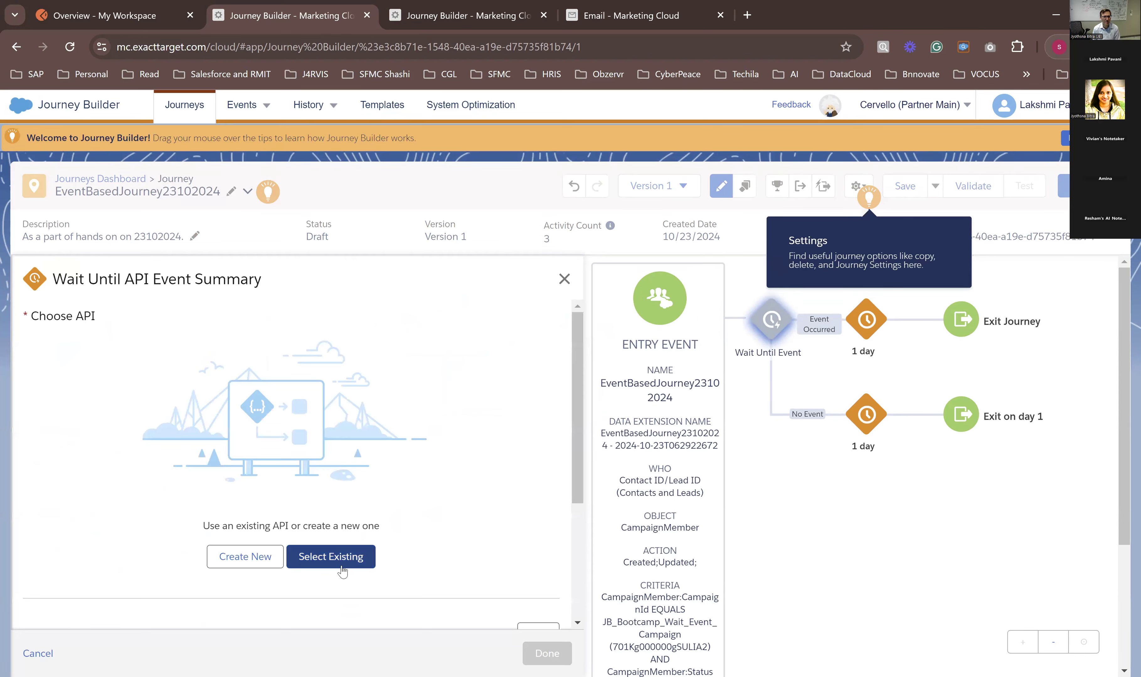
pyautogui.click(301, 558)
pyautogui.scroll(-3, 208, 491)
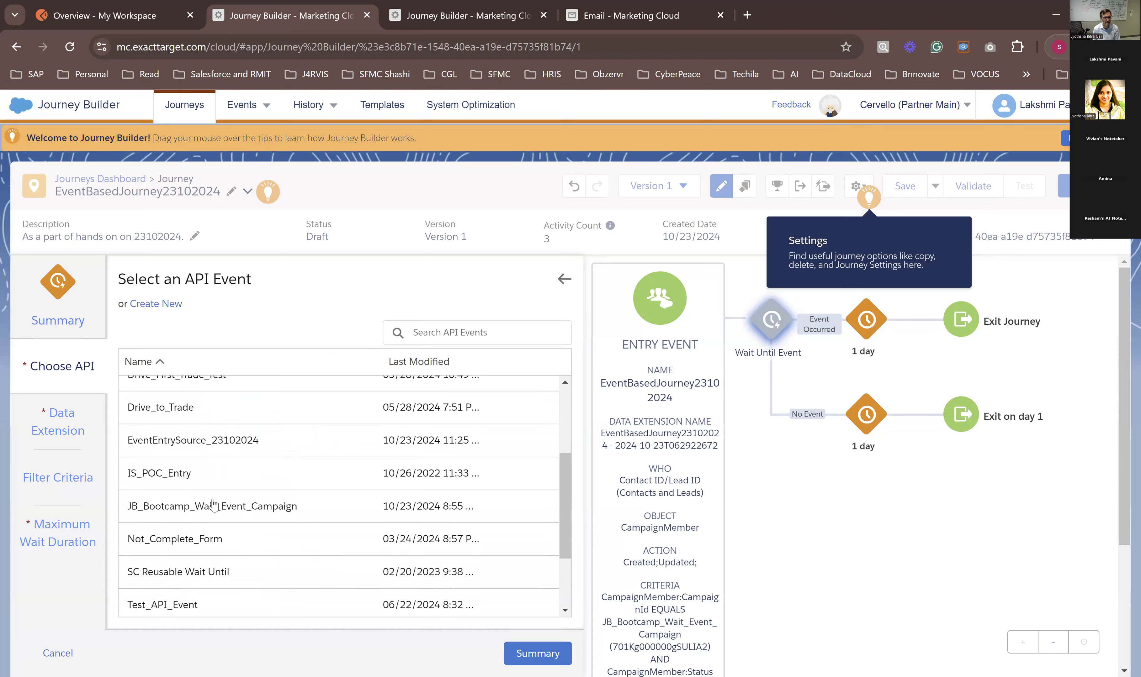
pyautogui.click(204, 456)
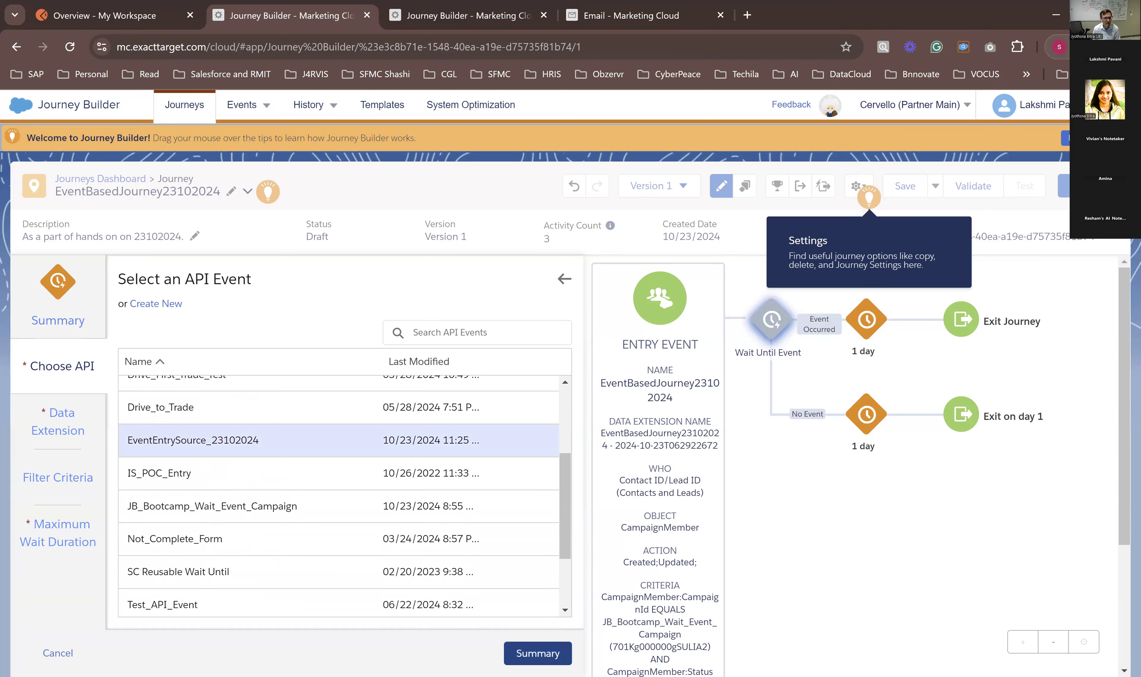
pyautogui.click(69, 432)
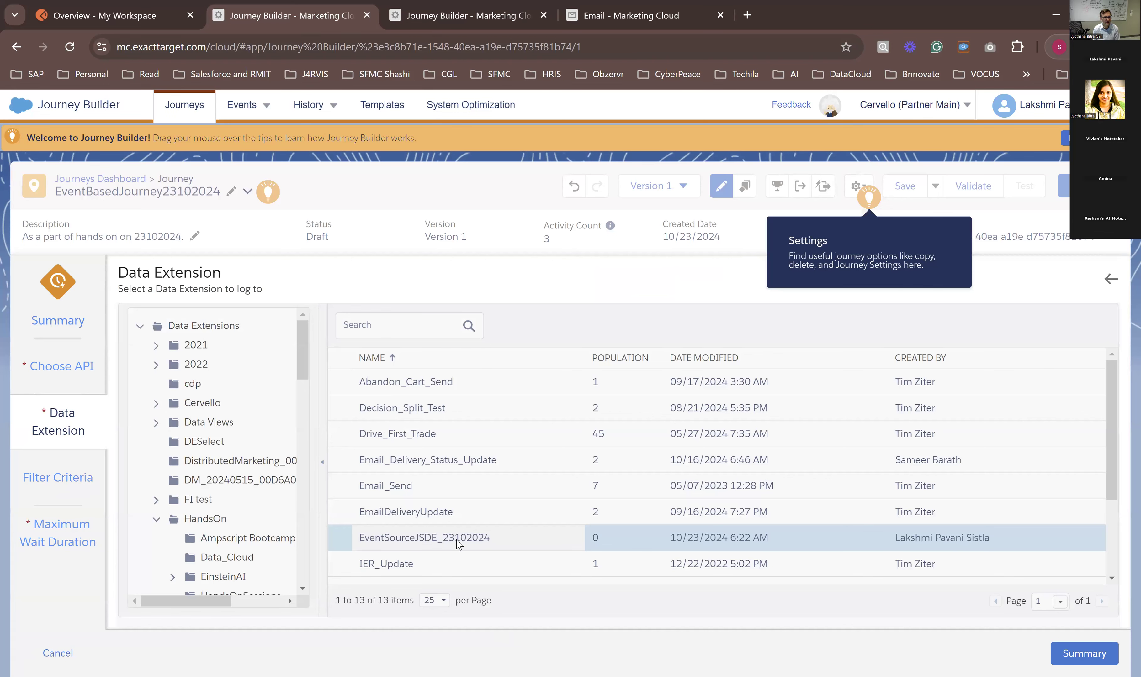
# Step: Add the JourneyID attribute from the journey's event data to the Wait Until Event filter criteria
pyautogui.click(64, 470)
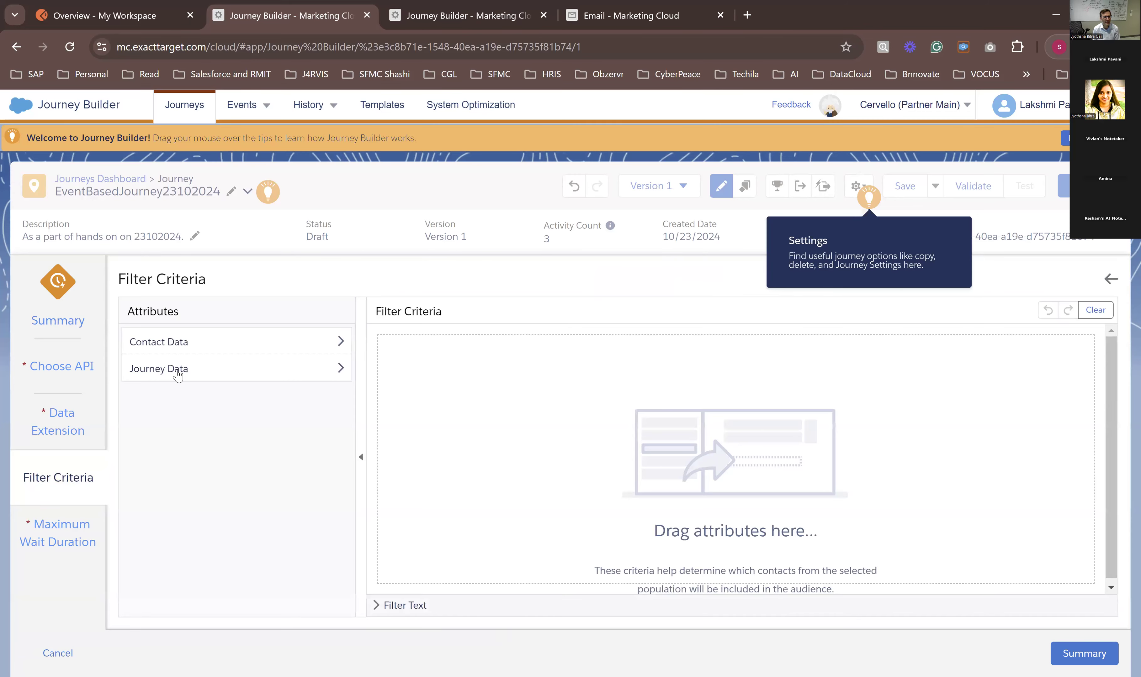
pyautogui.click(177, 378)
pyautogui.click(166, 393)
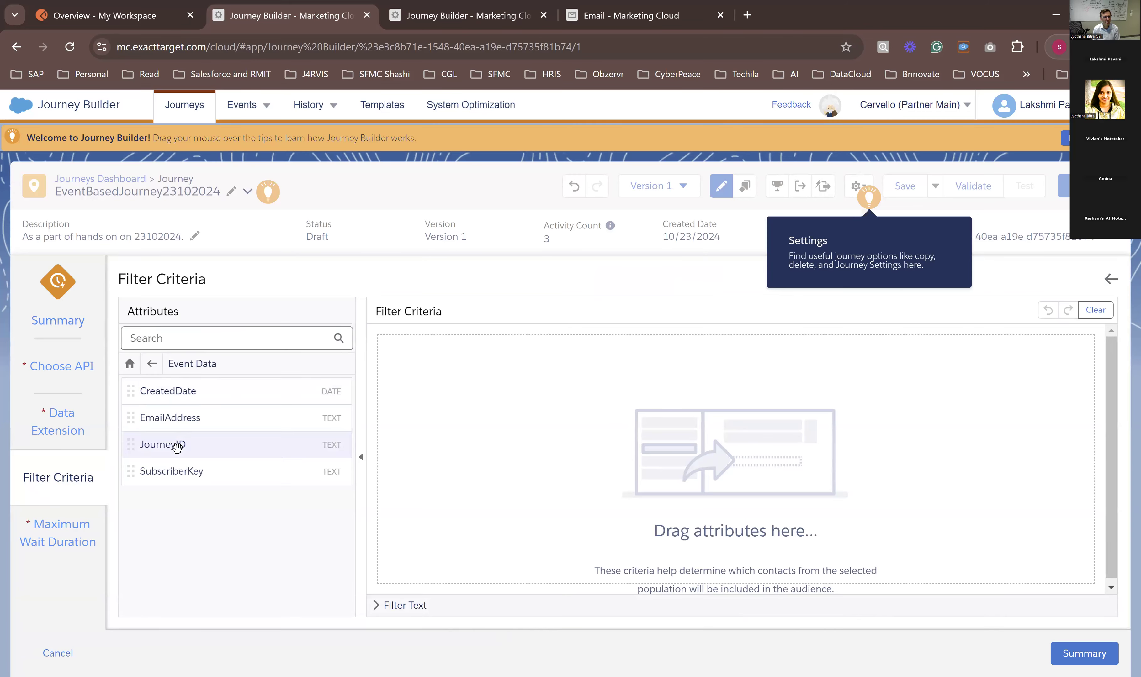
pyautogui.moveTo(177, 447); pyautogui.dragTo(472, 339)
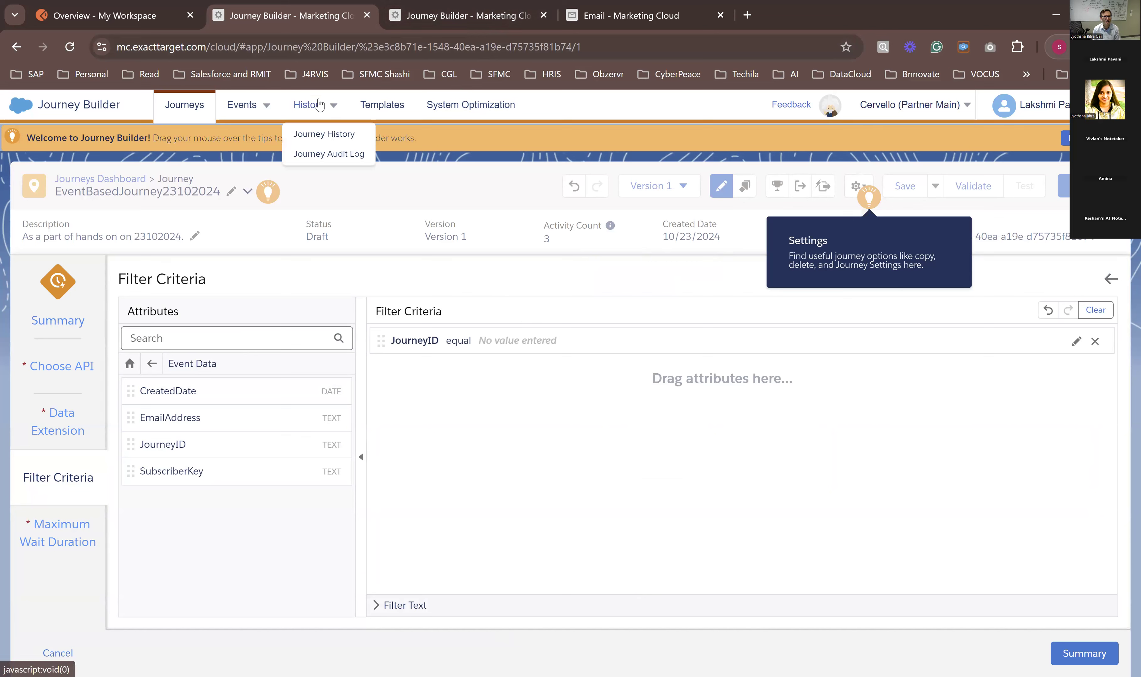
# Step: Copy the journey's ID from the page address and set the filter to JourneyID equal e3c8b71e-1548-40ea-a19e-d75735f81b74
pyautogui.click(370, 47)
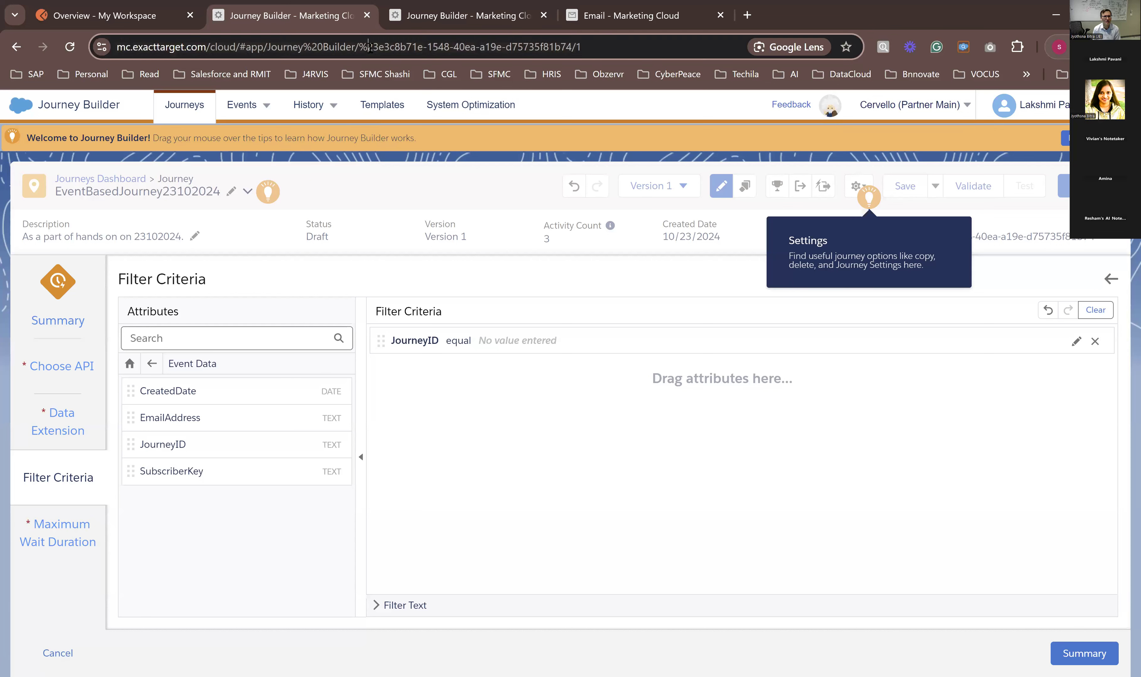
pyautogui.click(379, 48)
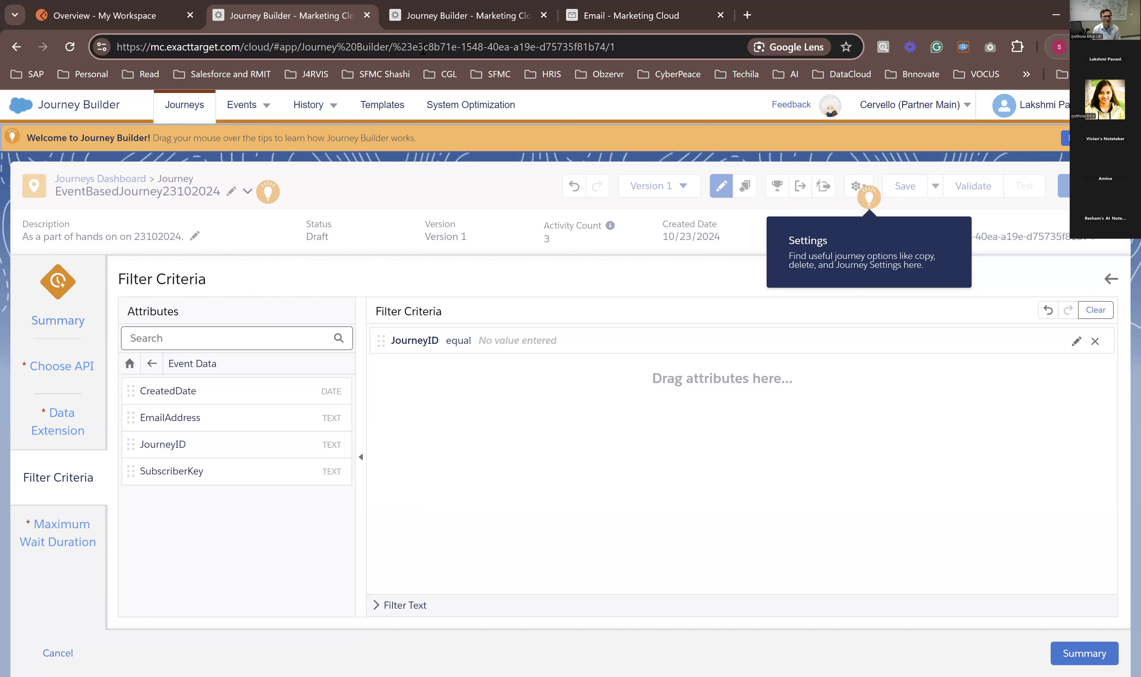
pyautogui.moveTo(415, 48); pyautogui.dragTo(604, 49)
pyautogui.hotkey('ctrl', 'c')
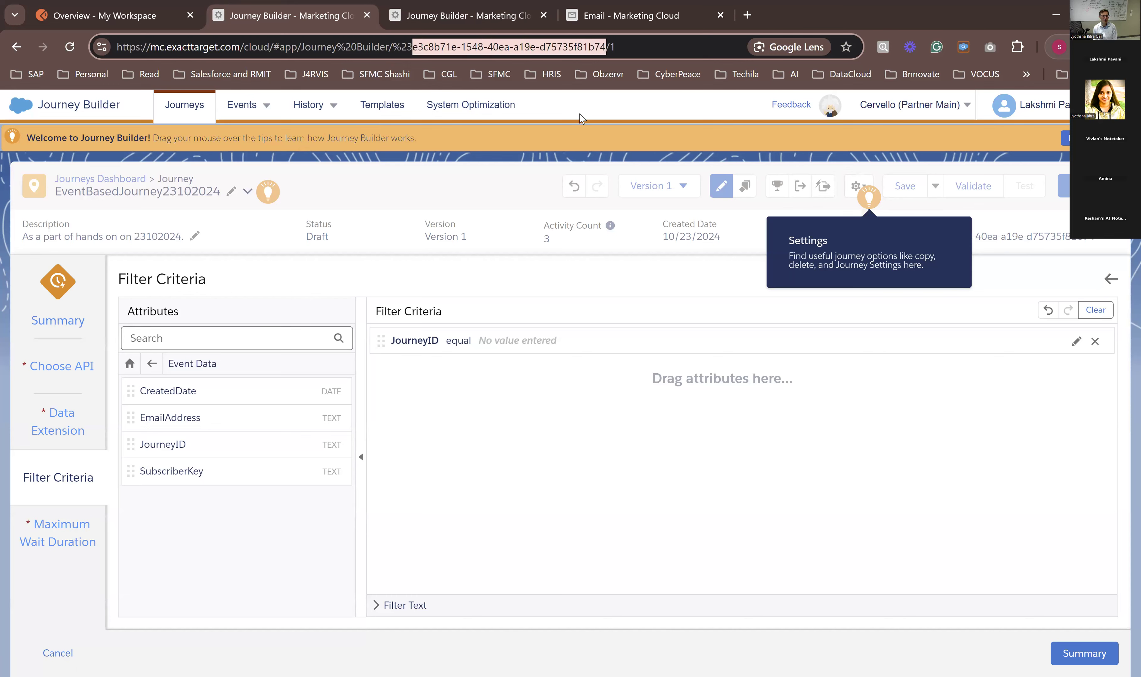
pyautogui.click(530, 341)
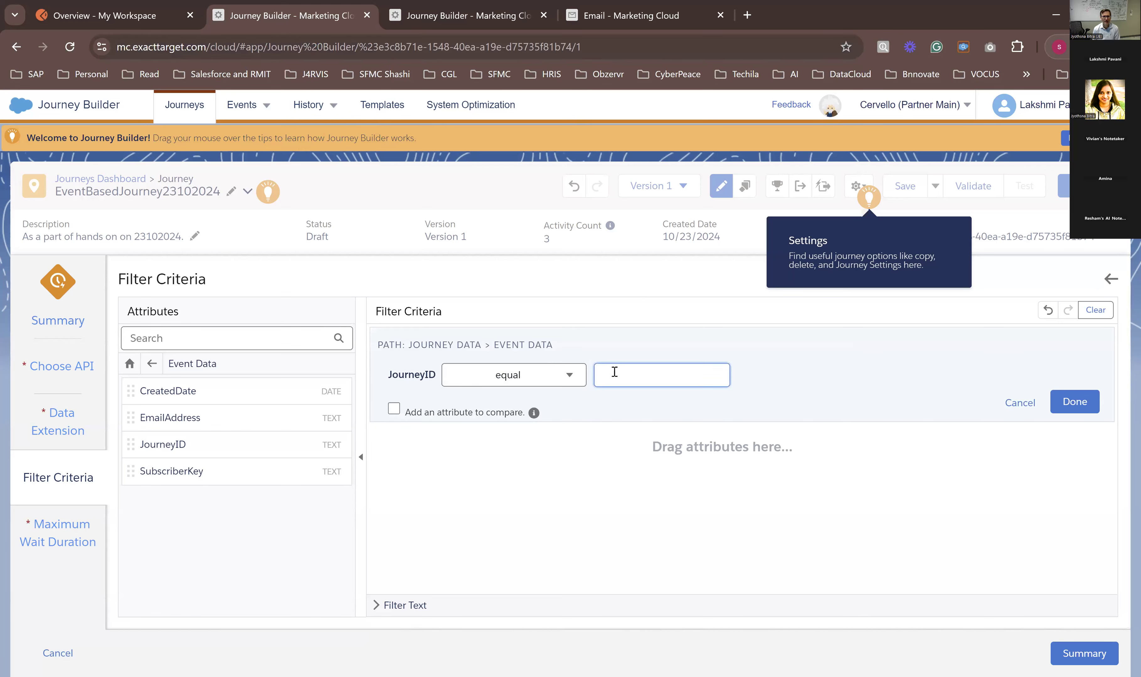
pyautogui.hotkey('ctrl', 'v')
pyautogui.click(781, 389)
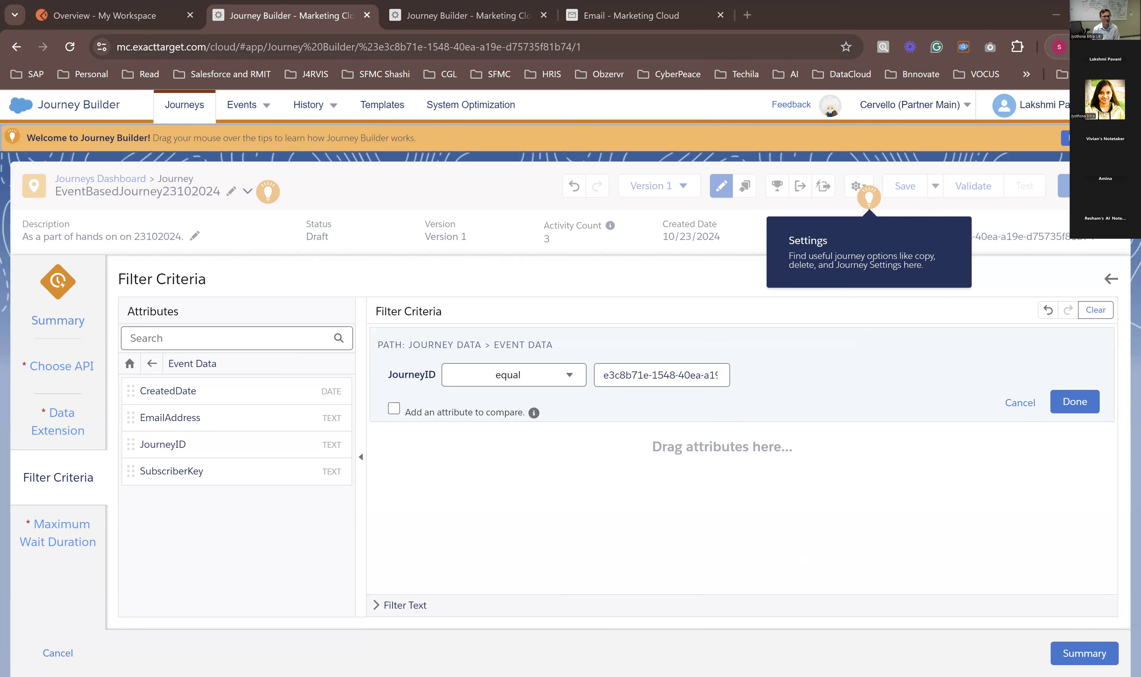
pyautogui.click(1085, 402)
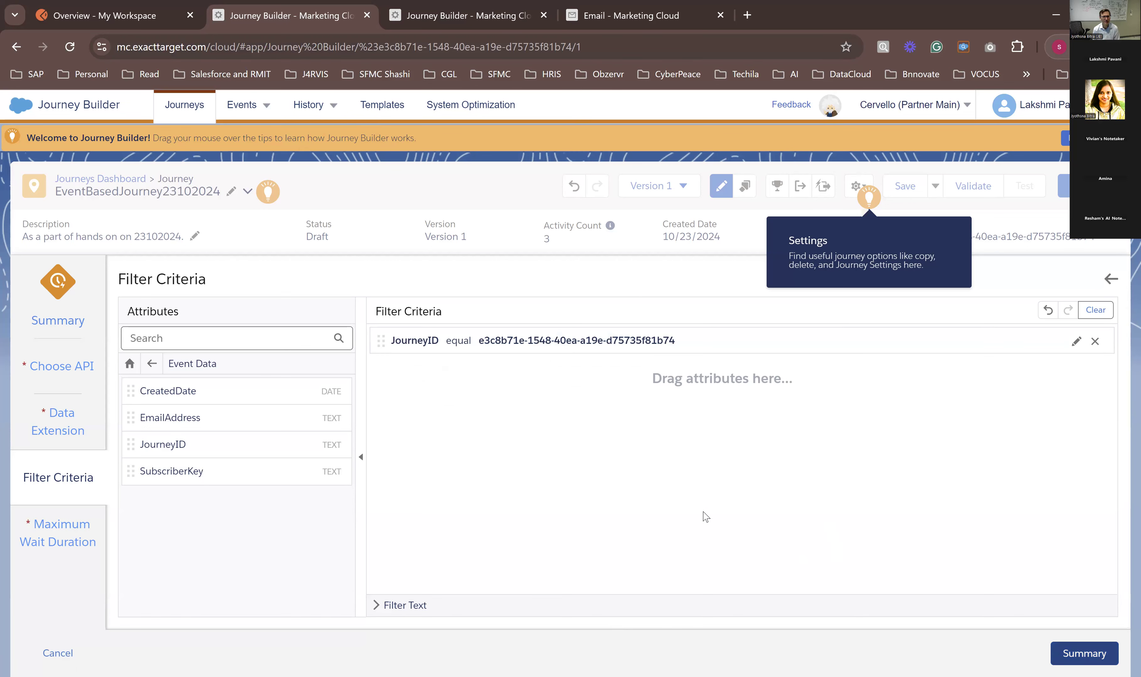
# Step: Keep the maximum wait duration at 1 day, finish the Wait Until Event configuration, and save the journey
pyautogui.click(78, 547)
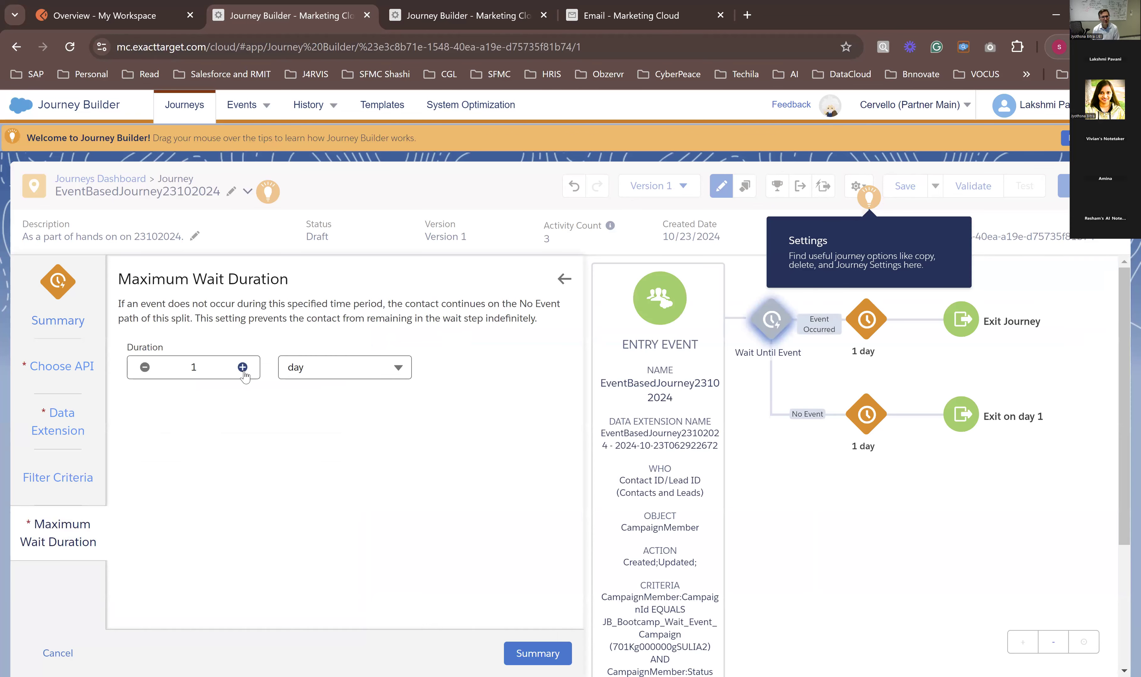
pyautogui.click(207, 373)
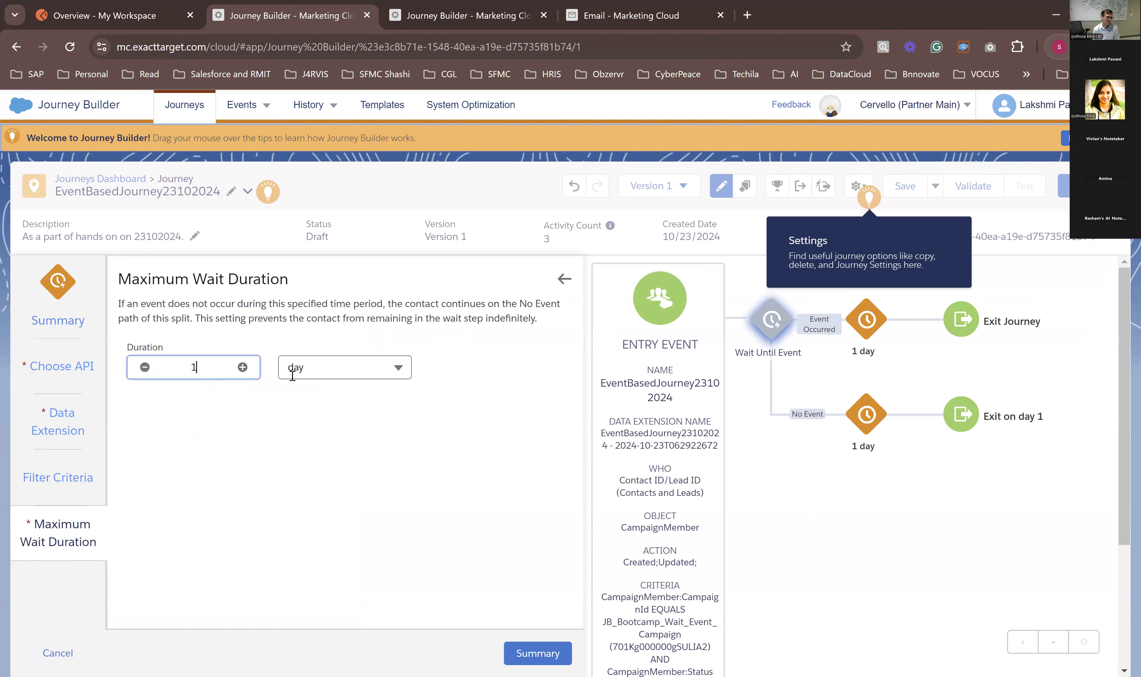
pyautogui.click(538, 653)
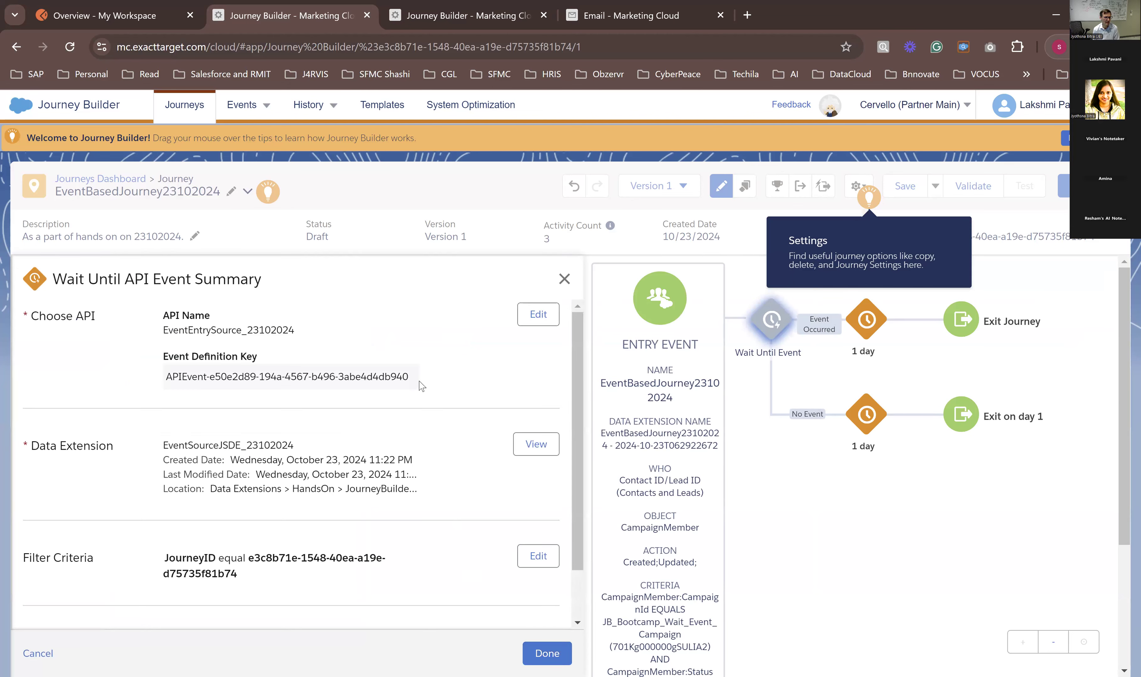
pyautogui.scroll(-1, 421, 386)
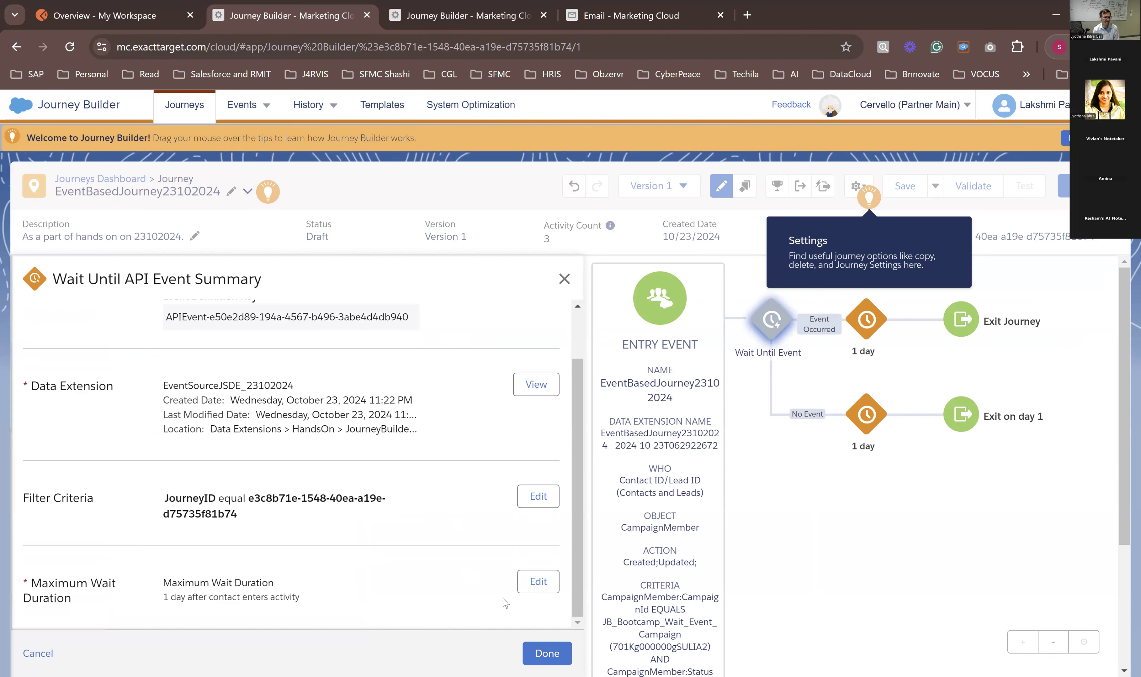
pyautogui.click(547, 653)
pyautogui.click(891, 185)
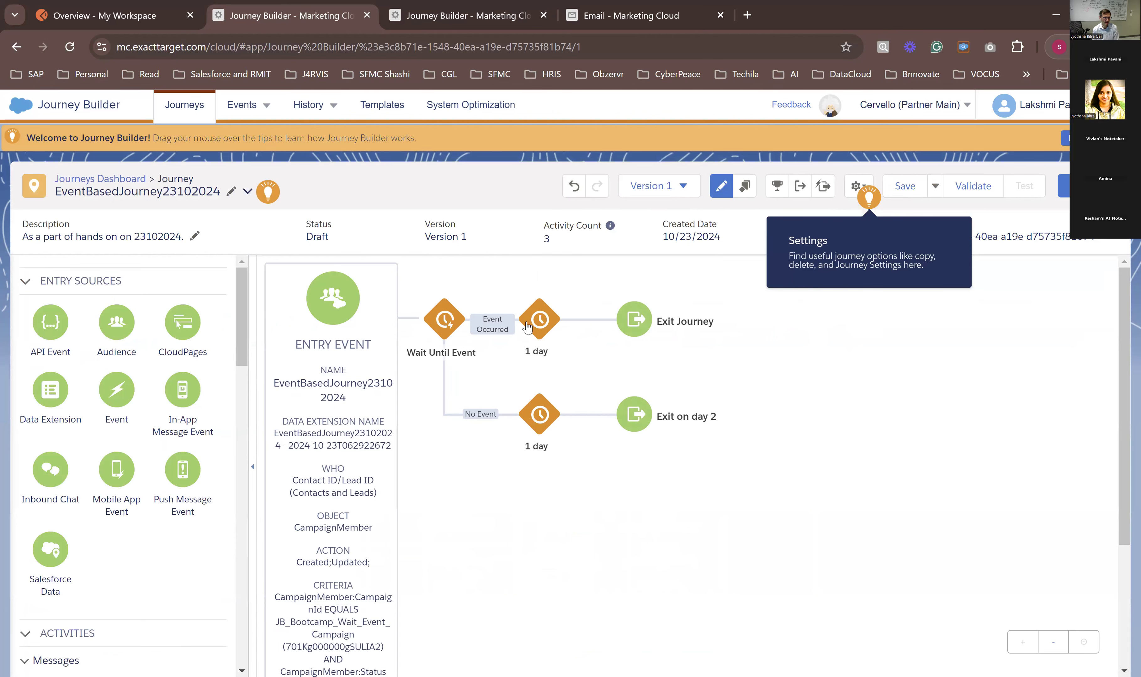
# Step: Set the wait on the Event Occurred path to 1 minute
pyautogui.click(540, 334)
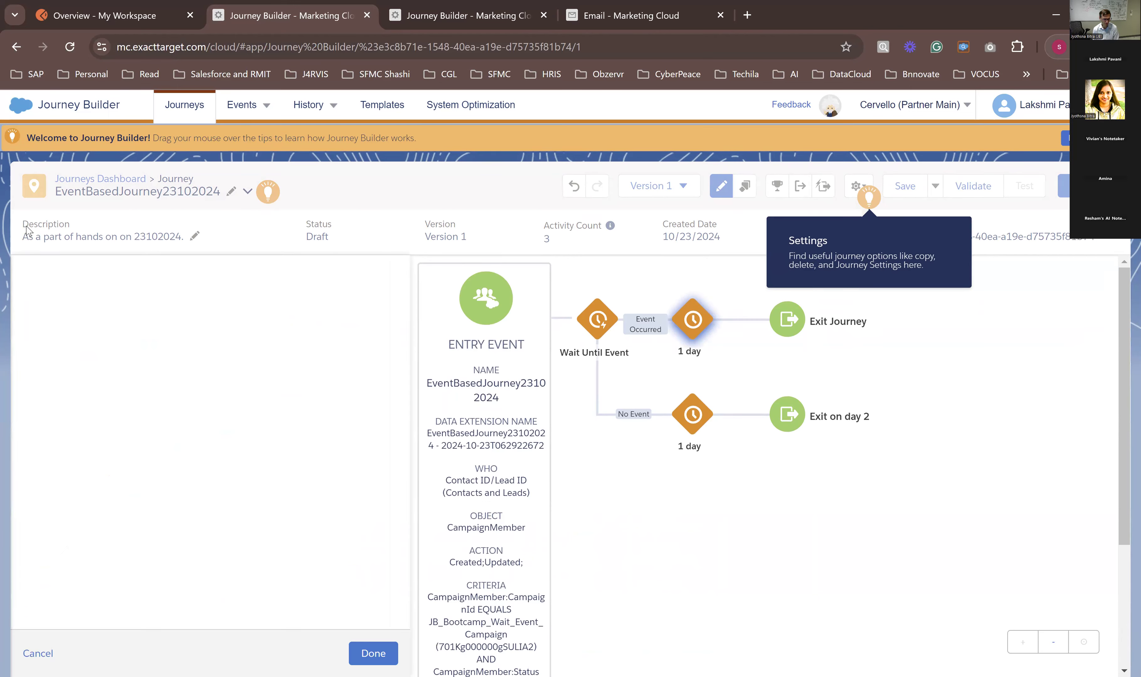
pyautogui.click(46, 355)
pyautogui.click(150, 355)
pyautogui.click(158, 387)
pyautogui.click(374, 653)
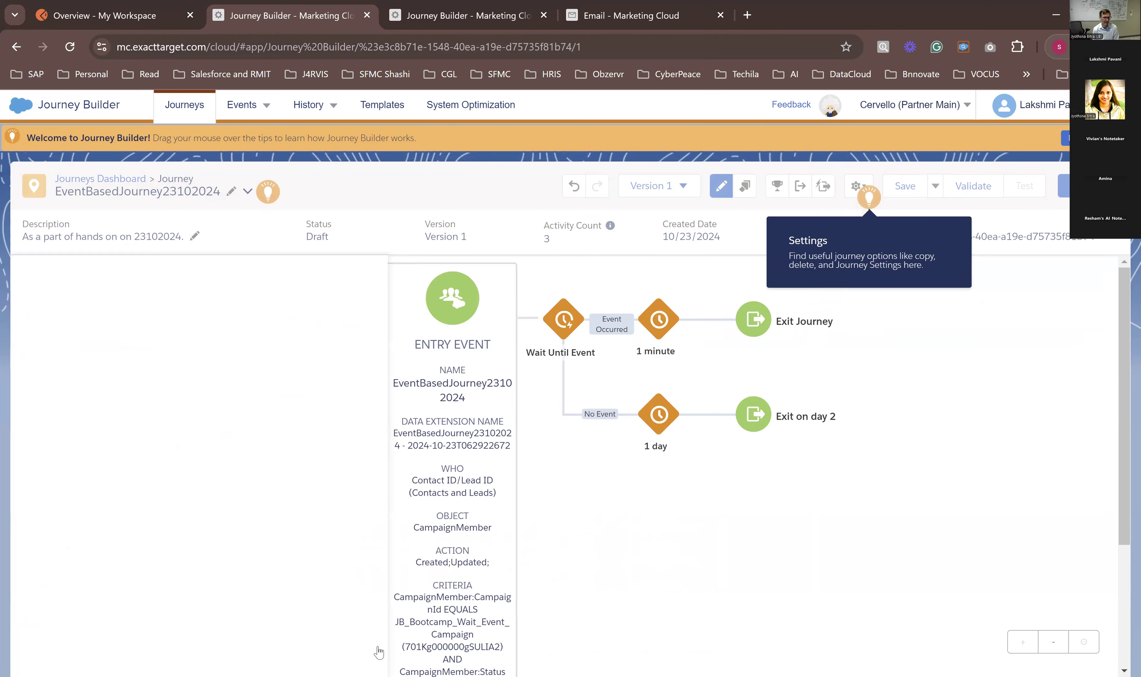
# Step: Set the wait on the No Event path to 1 minute and save the journey
pyautogui.click(536, 383)
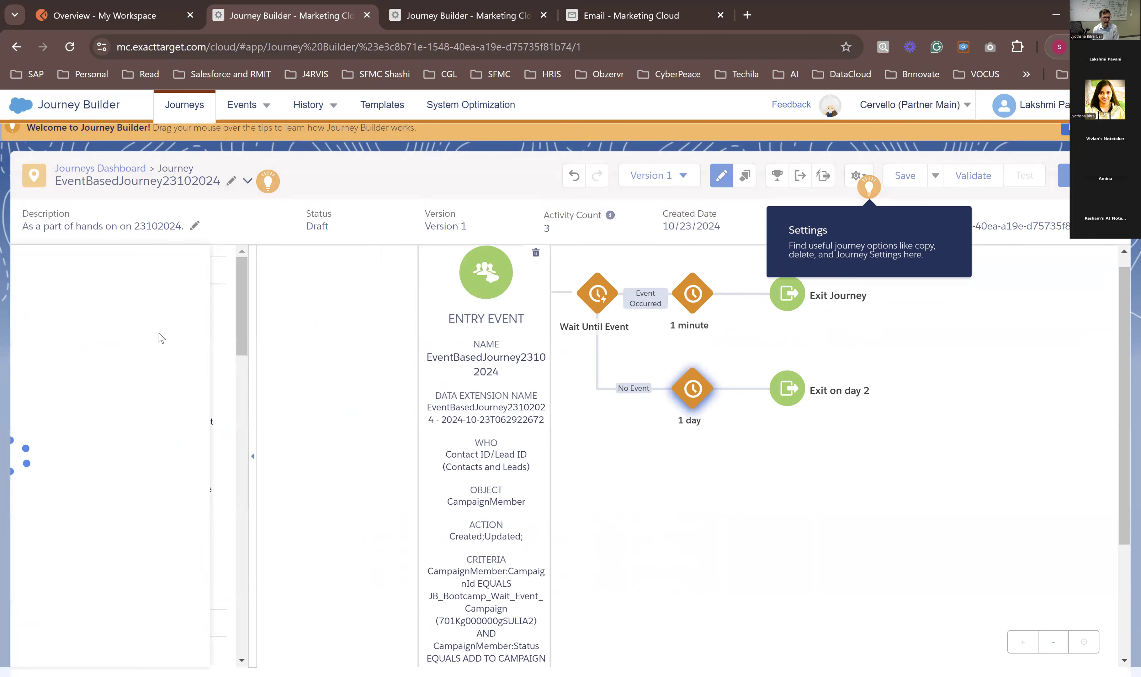
pyautogui.click(137, 345)
pyautogui.click(135, 382)
pyautogui.click(374, 653)
pyautogui.click(900, 188)
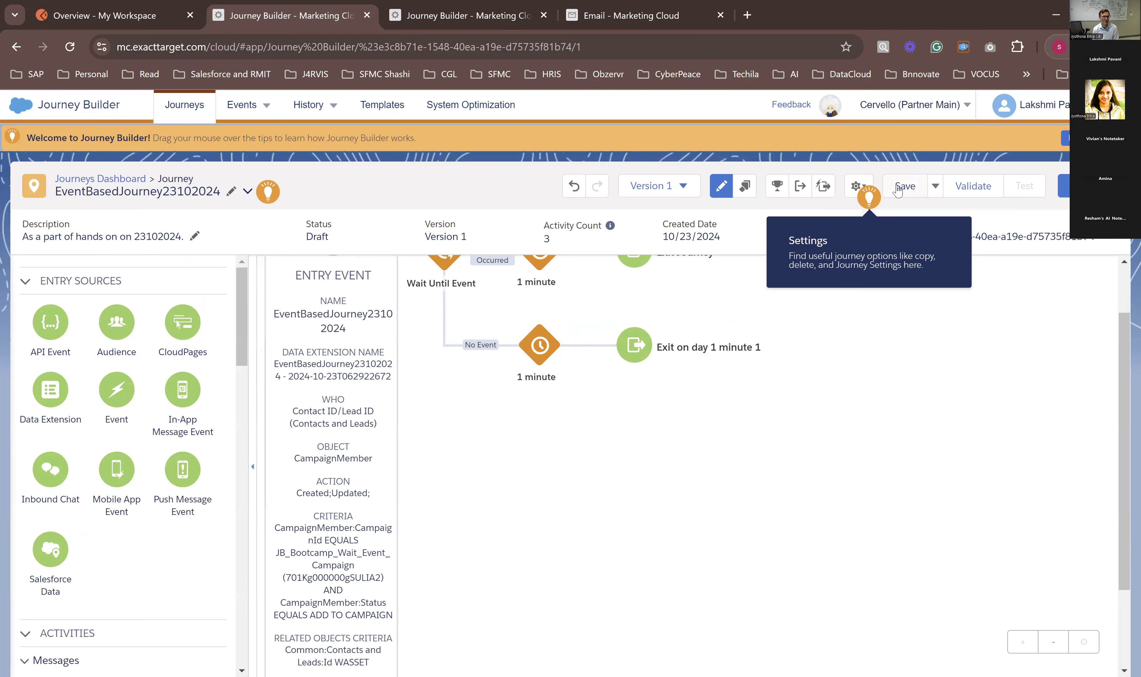
# Step: Set the journey's contact entry mode to Re-entry only after exiting and save the journey
pyautogui.click(857, 186)
pyautogui.click(819, 222)
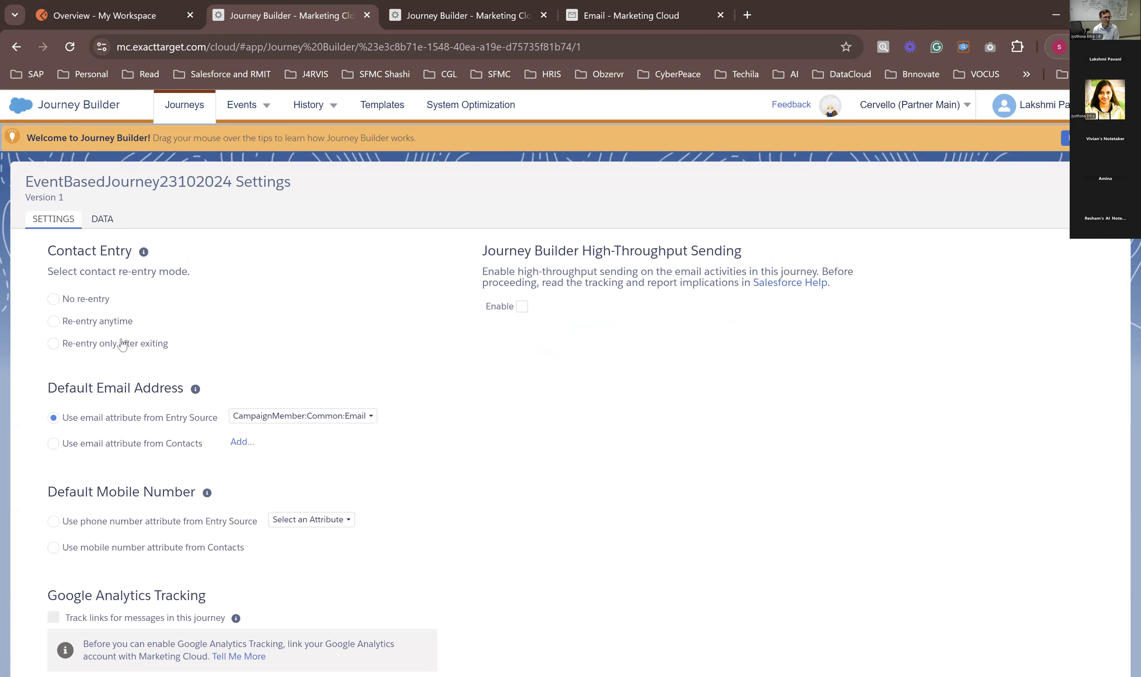
pyautogui.click(71, 345)
pyautogui.click(1095, 190)
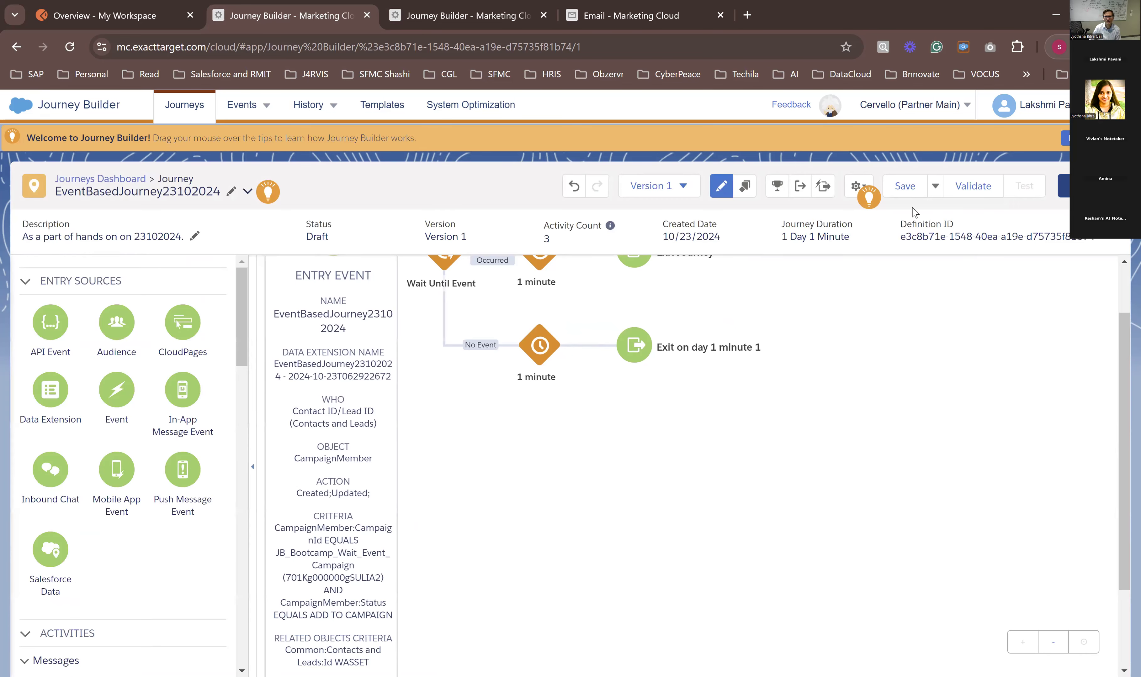
pyautogui.click(902, 195)
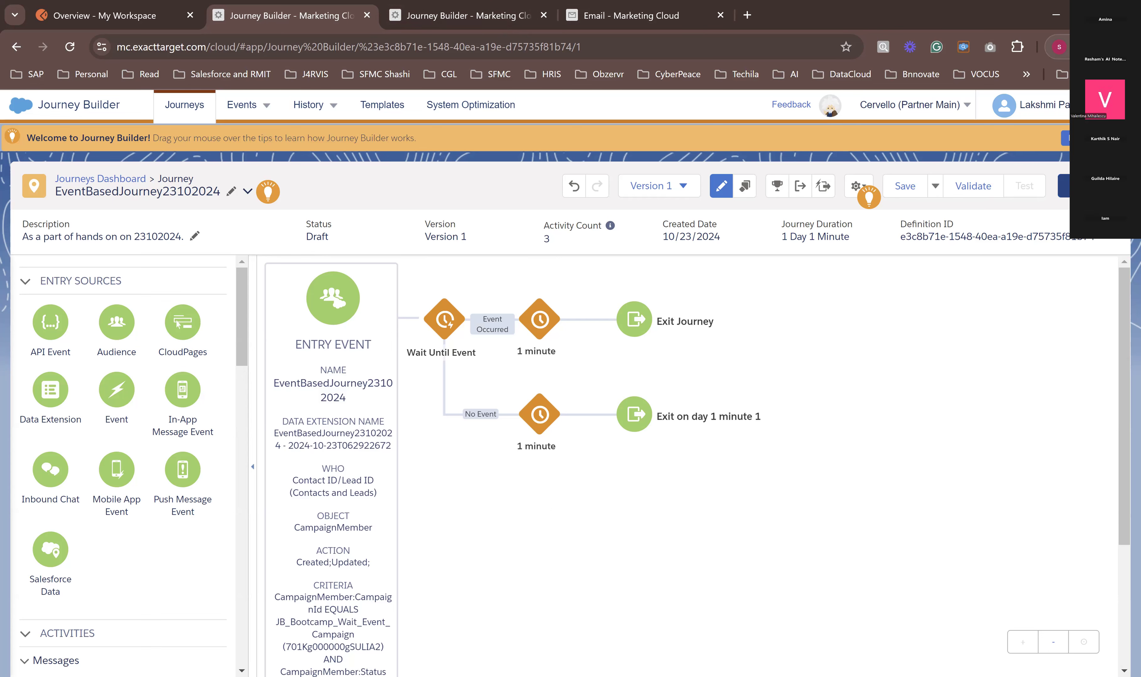
# Step: Validate and activate the EventBasedJourney23102024 journey, accepting the recommendation, and return to the journey
pyautogui.click(1065, 186)
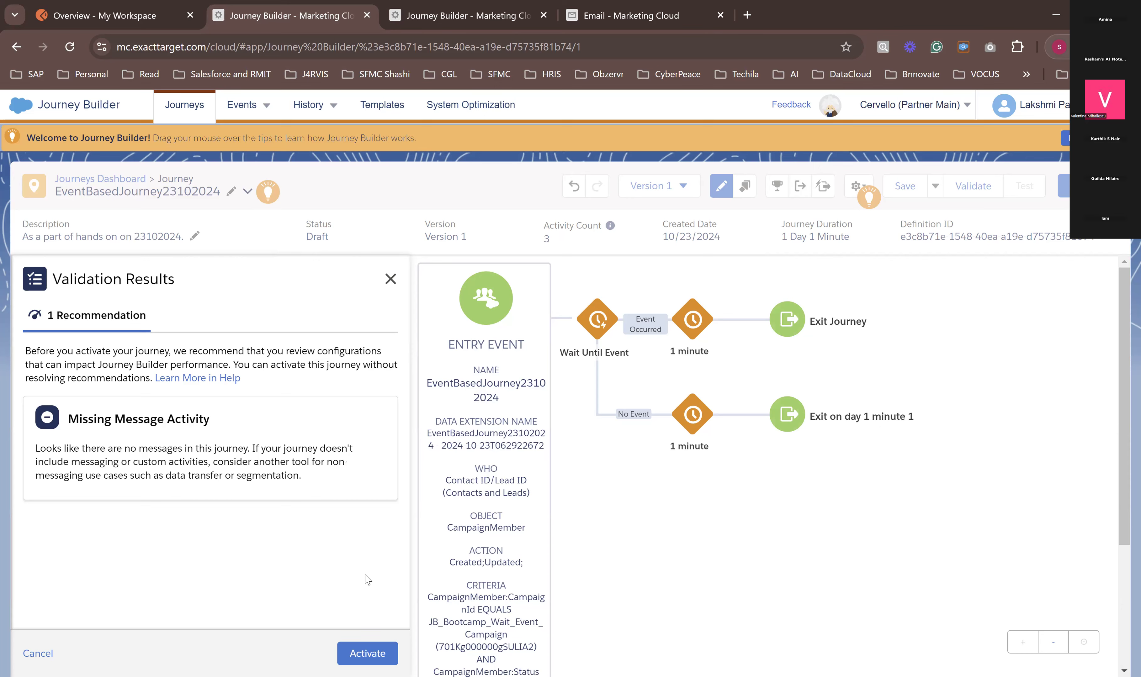
pyautogui.click(373, 655)
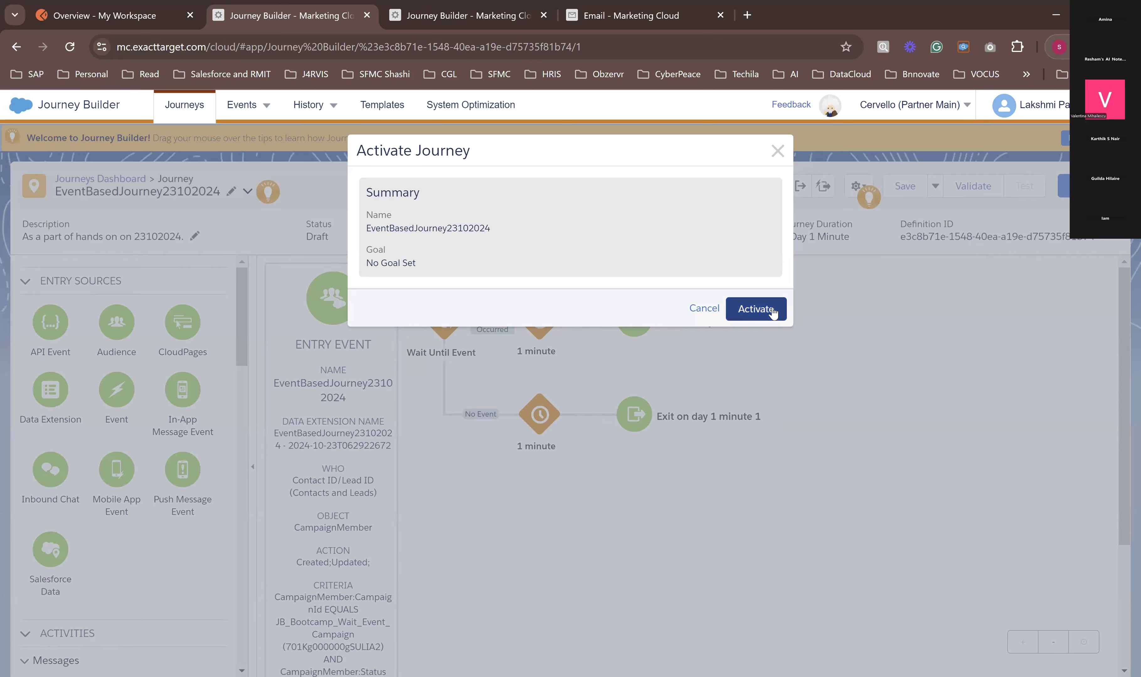
pyautogui.click(772, 314)
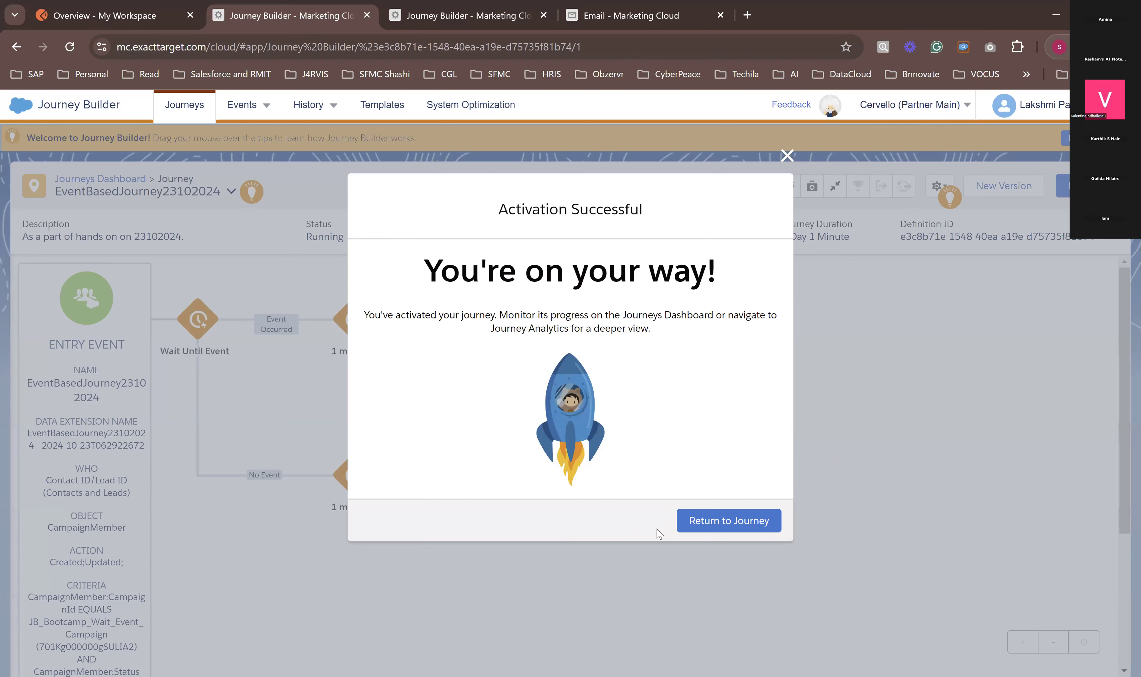
pyautogui.click(736, 528)
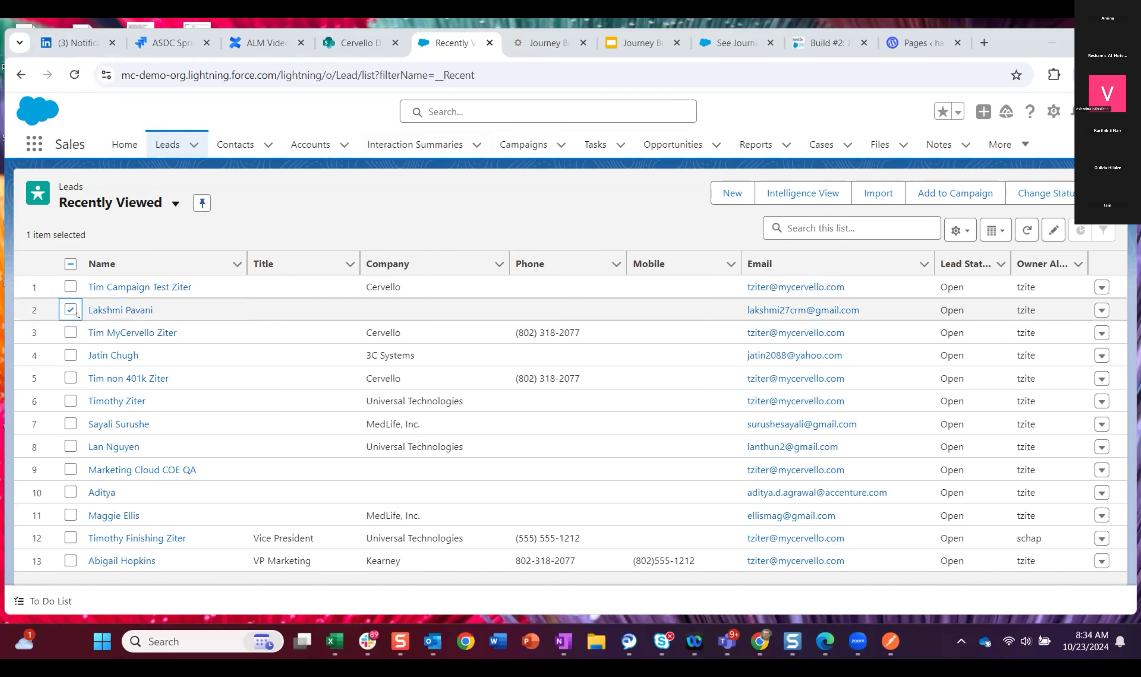
# Step: Add the selected lead to JB_Bootcamp_Wait_Event_Campaign with status ADD TO CAMPAIGN, overwriting existing member status, and open that campaign
pyautogui.click(955, 193)
pyautogui.click(473, 291)
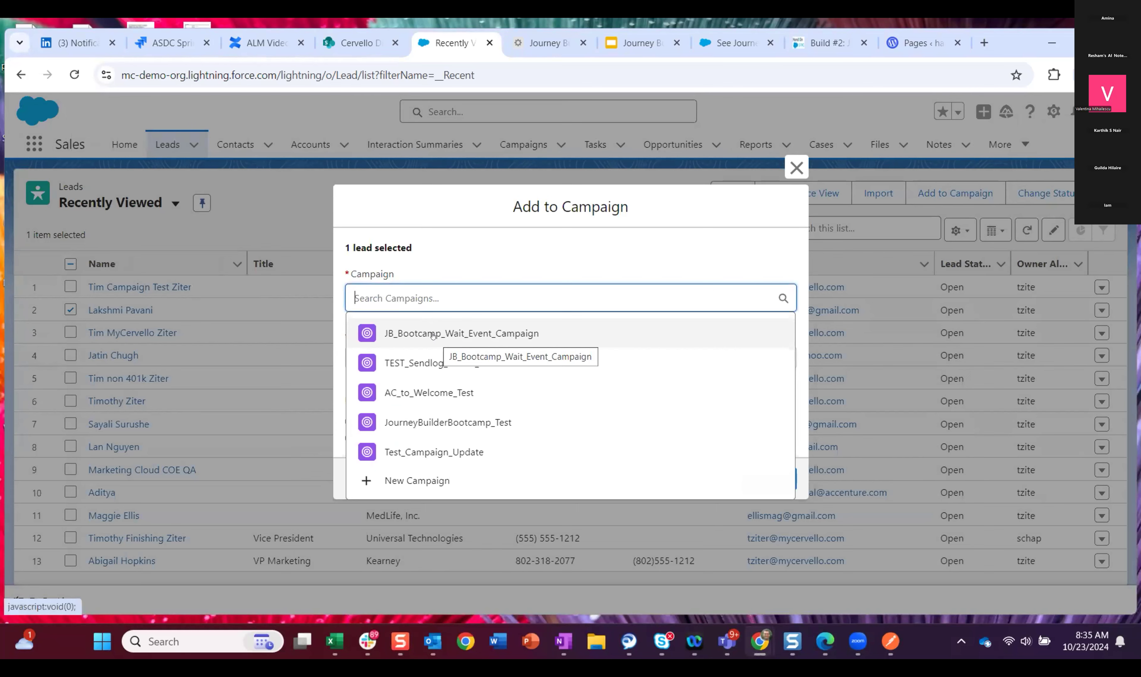
pyautogui.click(433, 334)
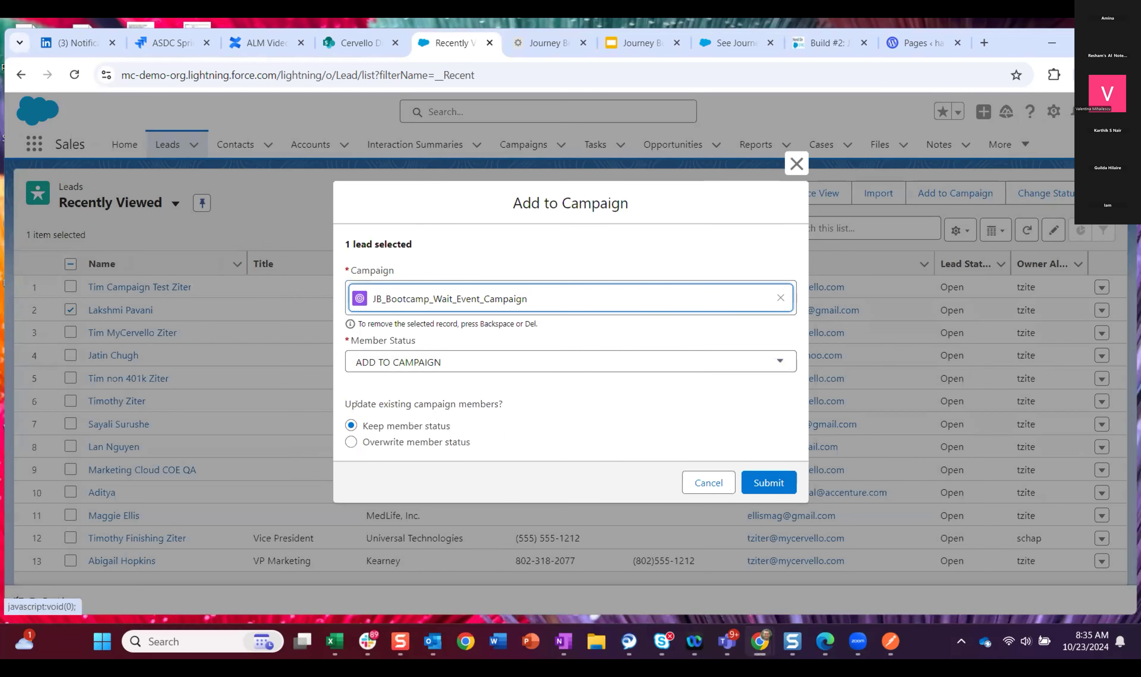
pyautogui.click(352, 442)
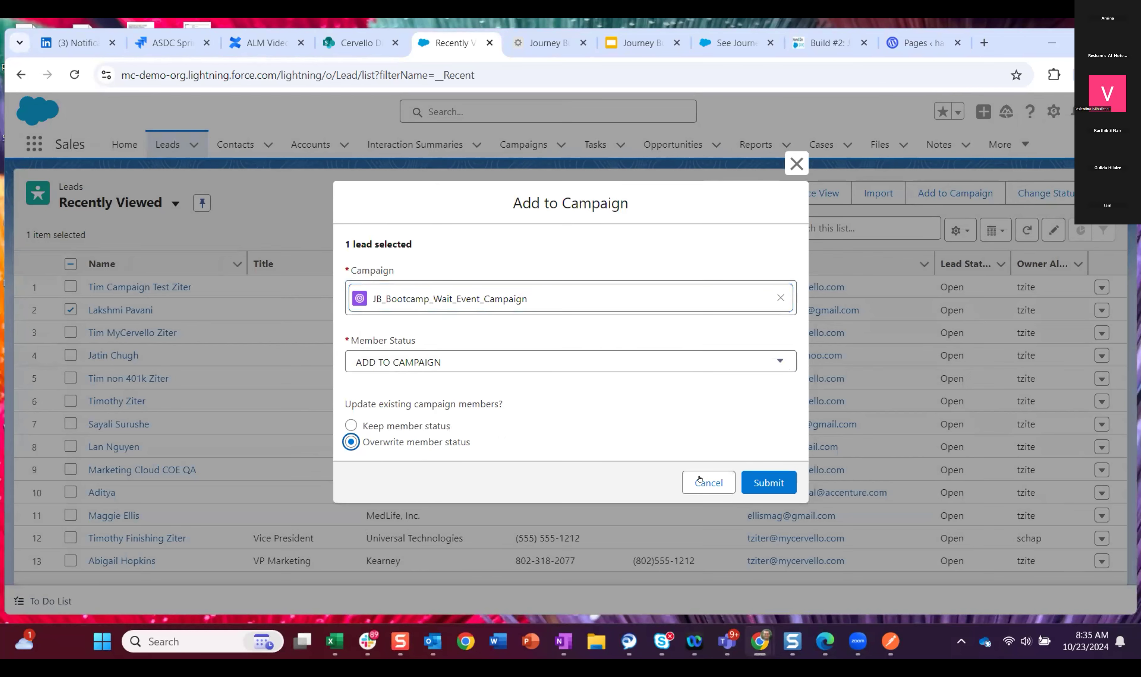
pyautogui.click(767, 482)
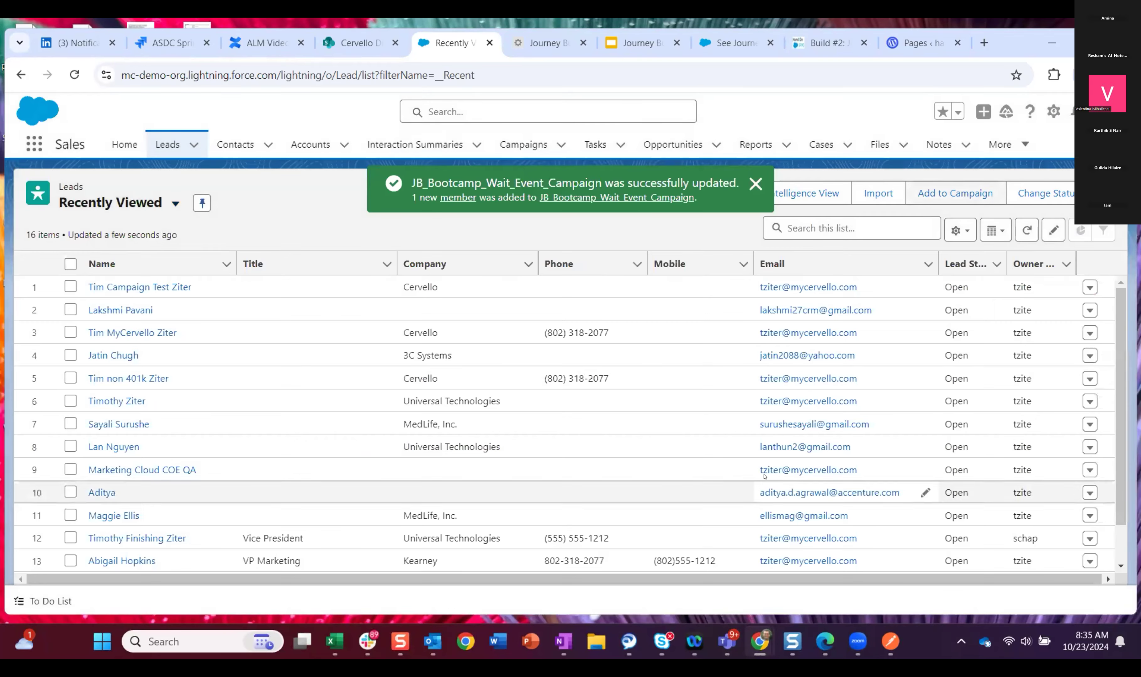
pyautogui.click(756, 184)
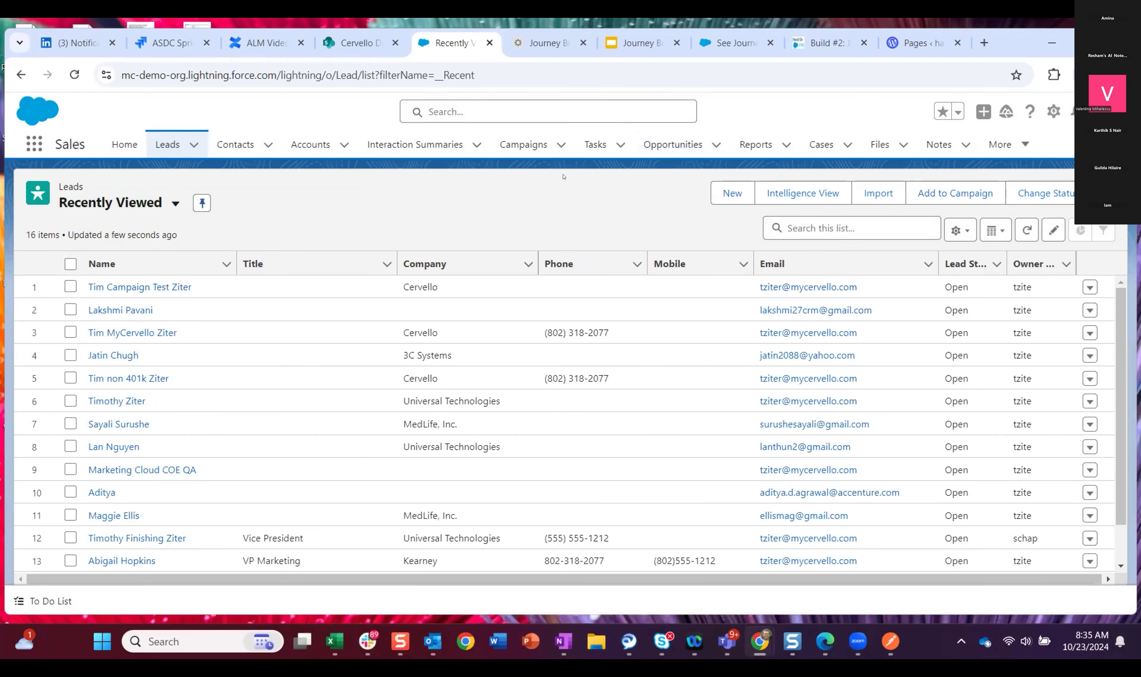
pyautogui.click(527, 146)
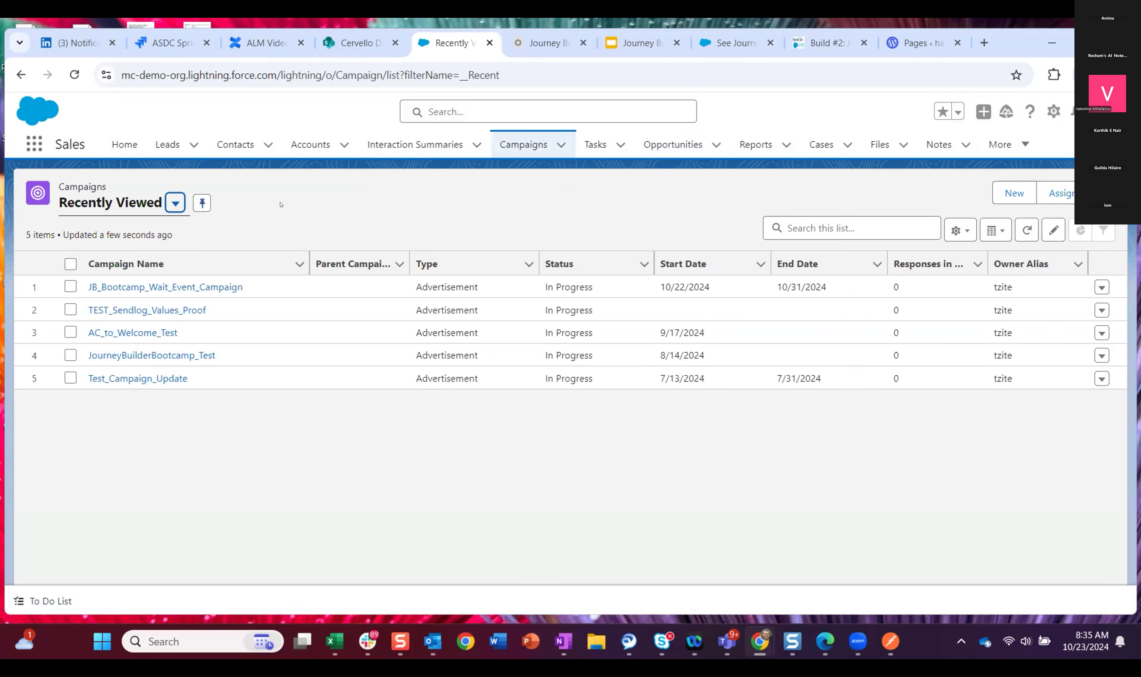
pyautogui.click(157, 288)
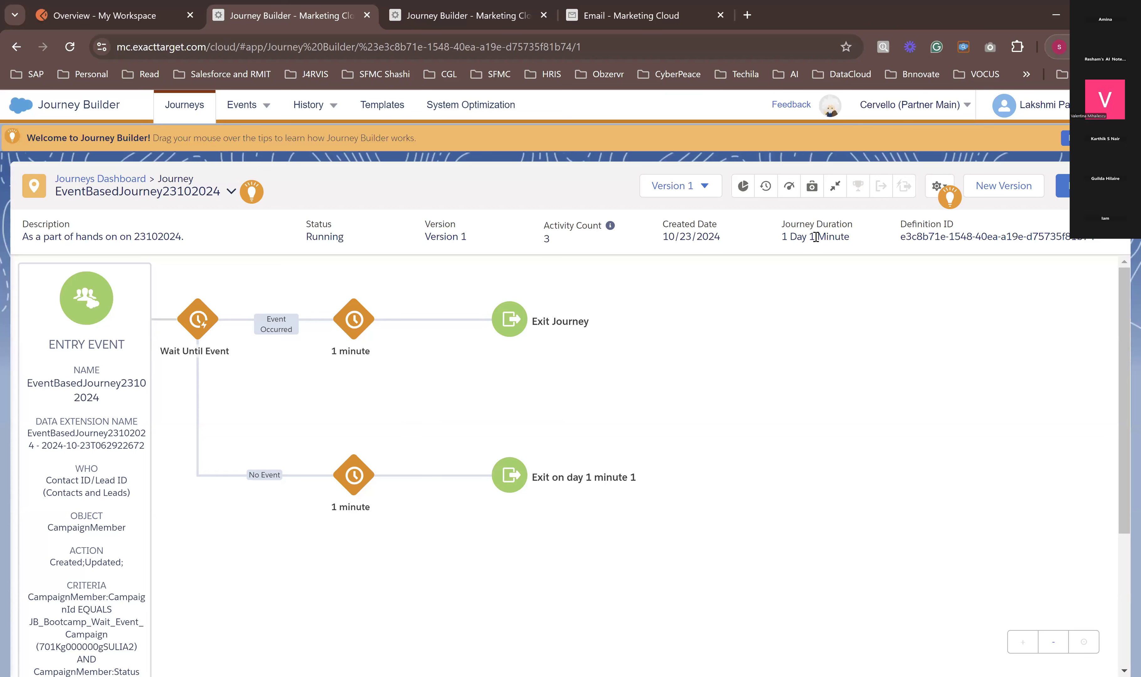
# Step: Reload the EventBasedJourney23102024 journey and examine its entry event results and the history of the accepted contacts
pyautogui.click(69, 47)
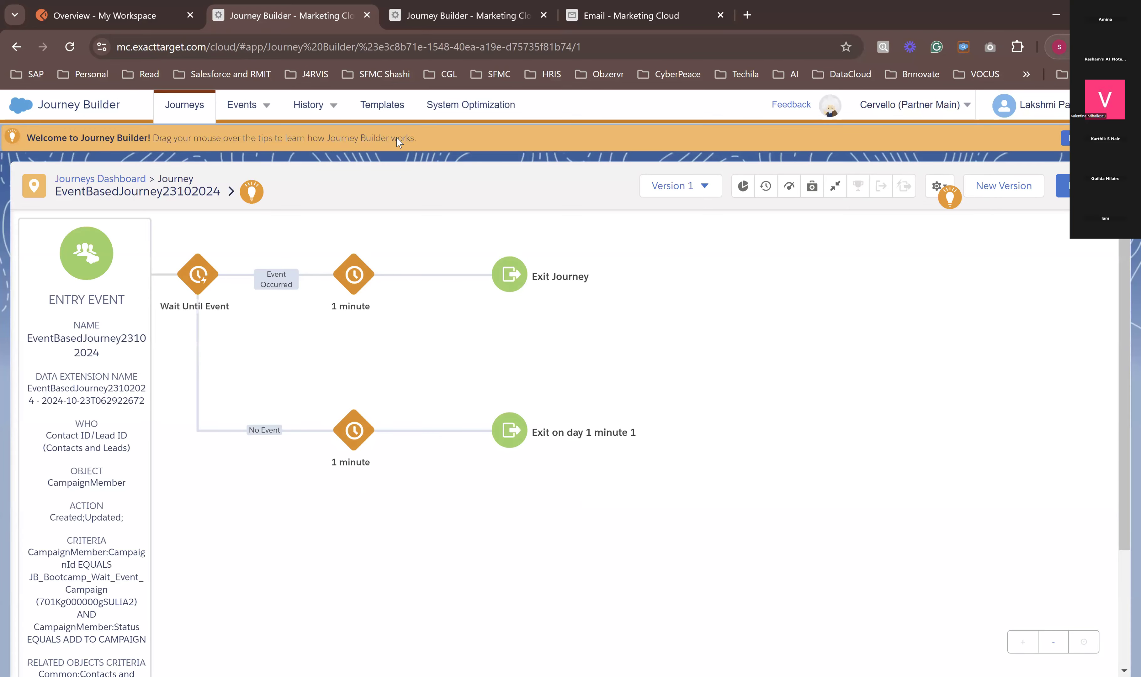
pyautogui.scroll(-4, 82, 447)
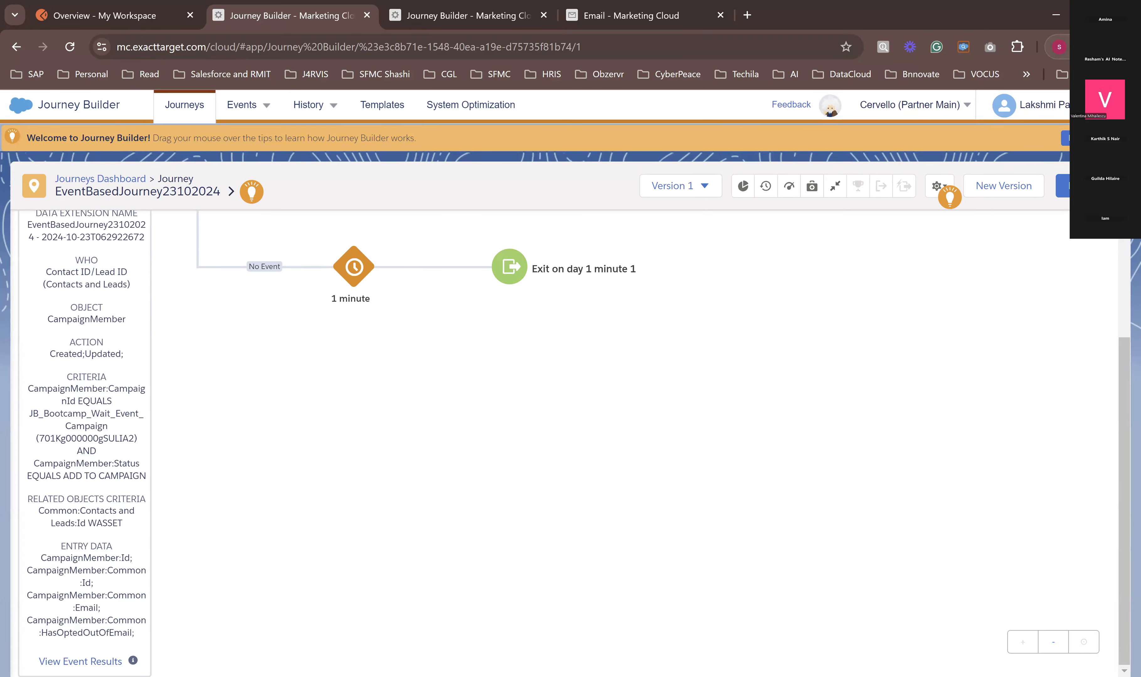
pyautogui.click(91, 662)
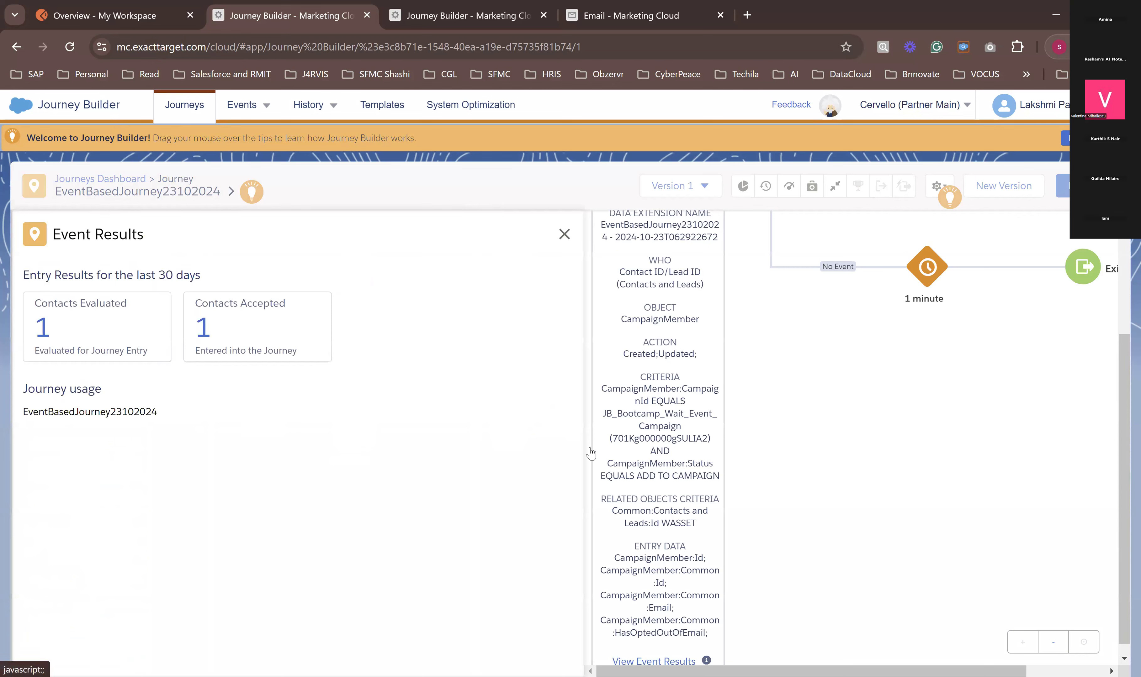
pyautogui.click(202, 327)
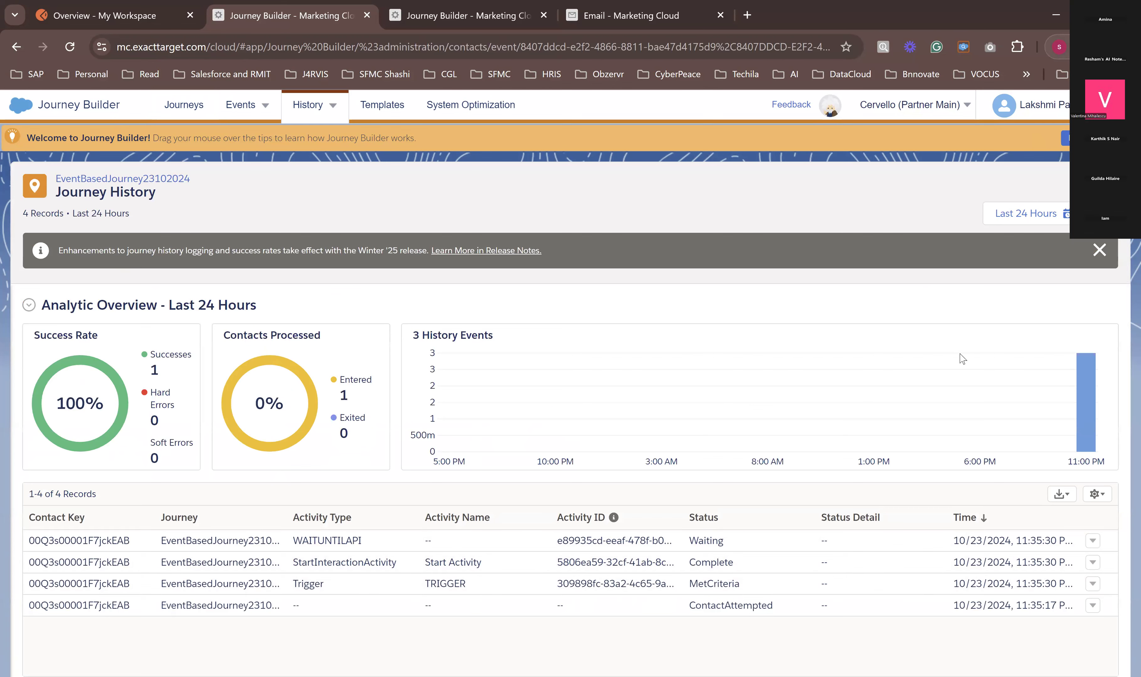
pyautogui.click(1100, 250)
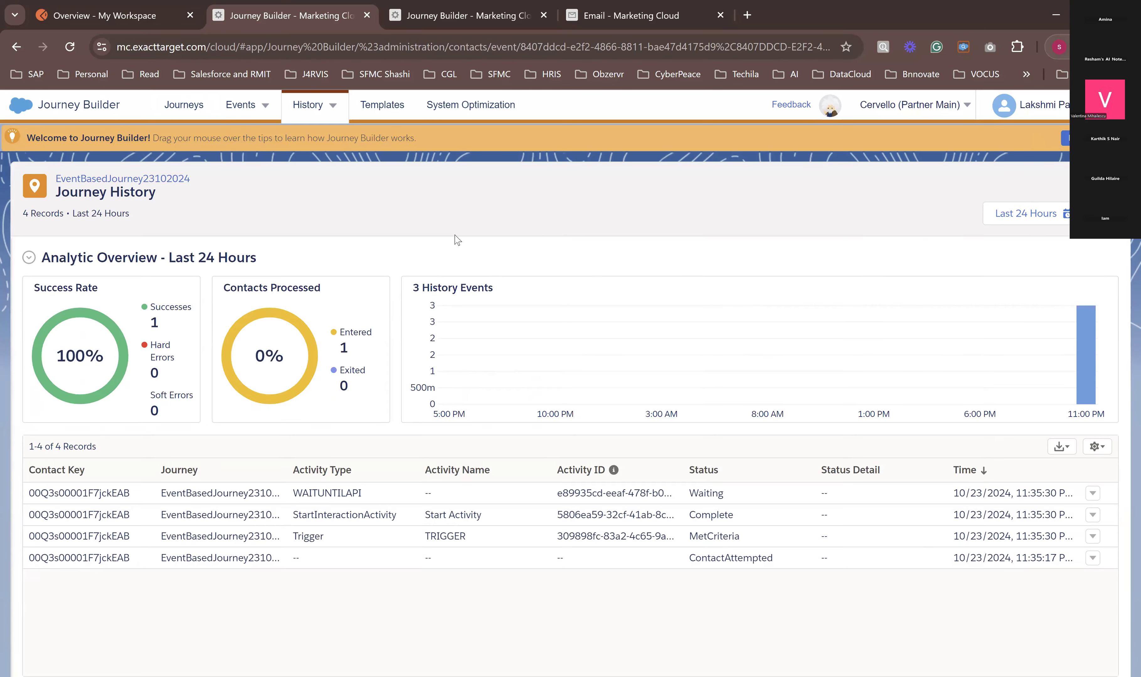
# Step: Return to the journey and review the Wait Until Event activity's summary
pyautogui.click(120, 179)
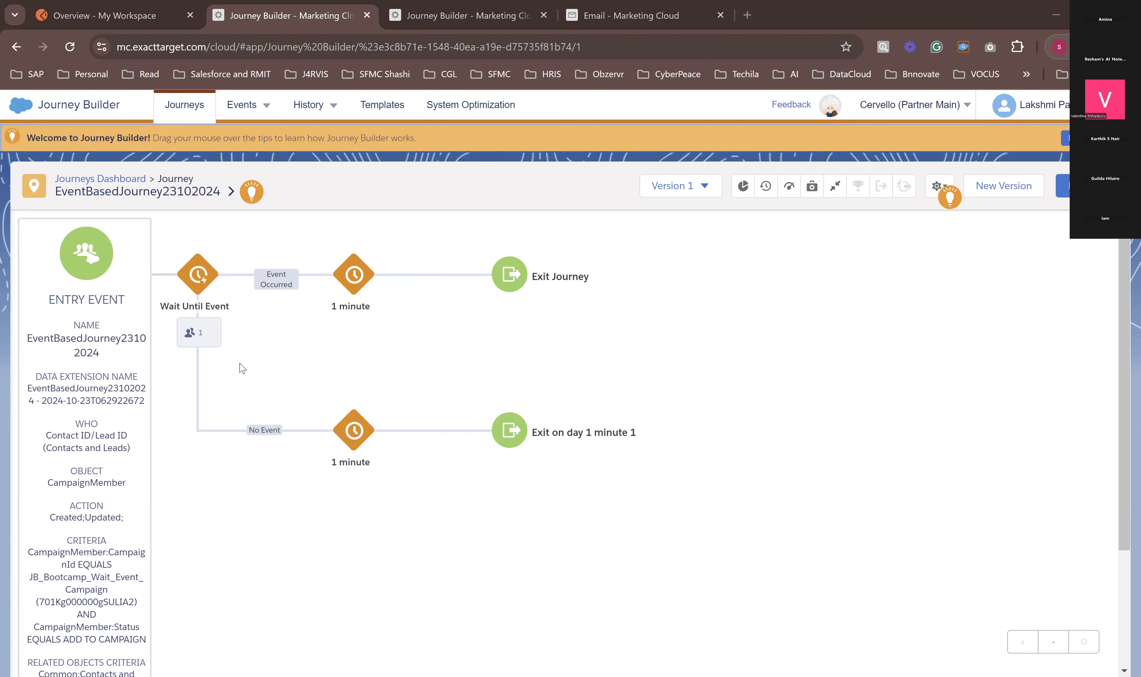
pyautogui.click(204, 281)
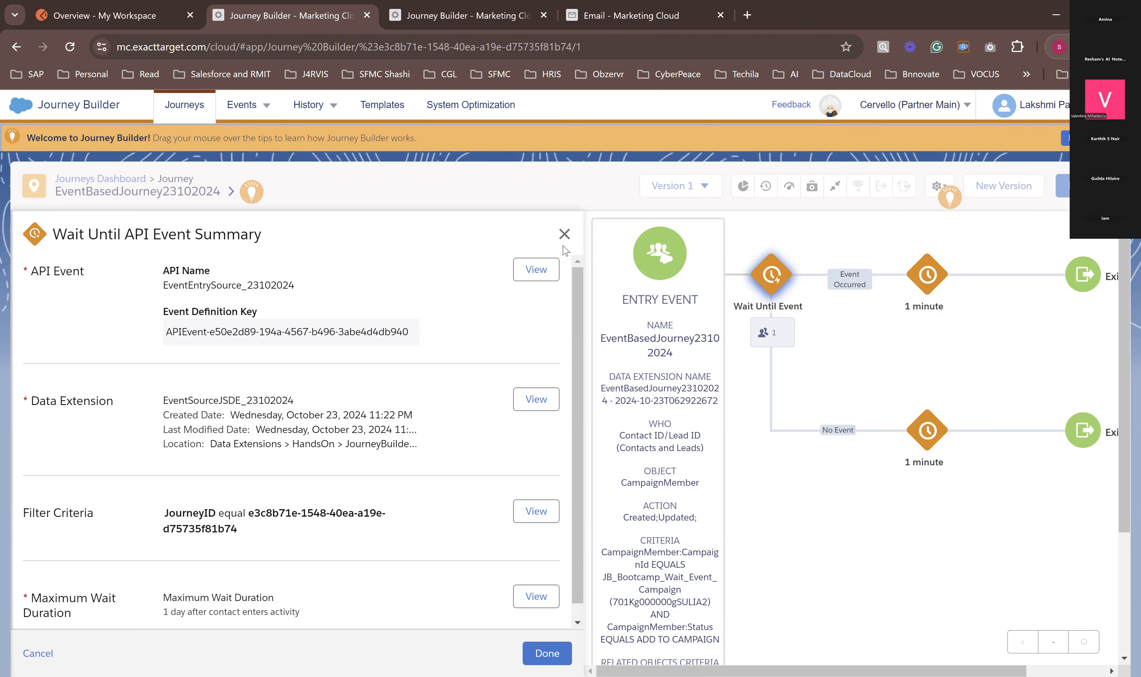
pyautogui.click(563, 234)
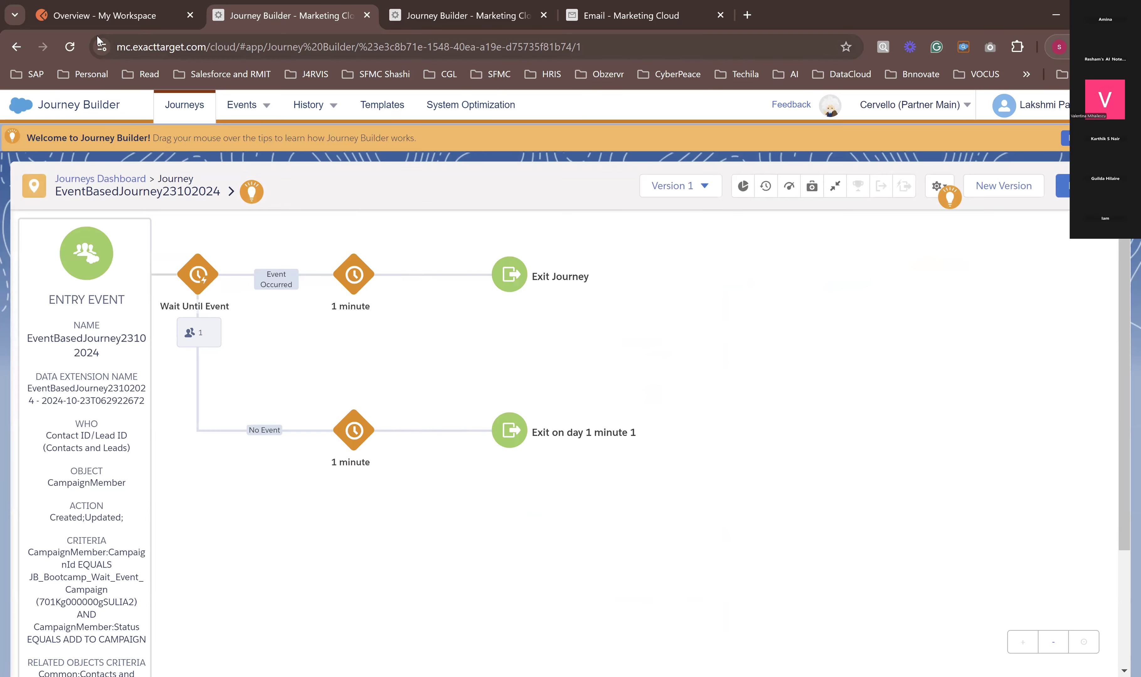
# Step: Switch to Postman, check the AuthCall request body, and open the Post data request of the AbandonedCartHandsOn25092024 collection
pyautogui.click(88, 10)
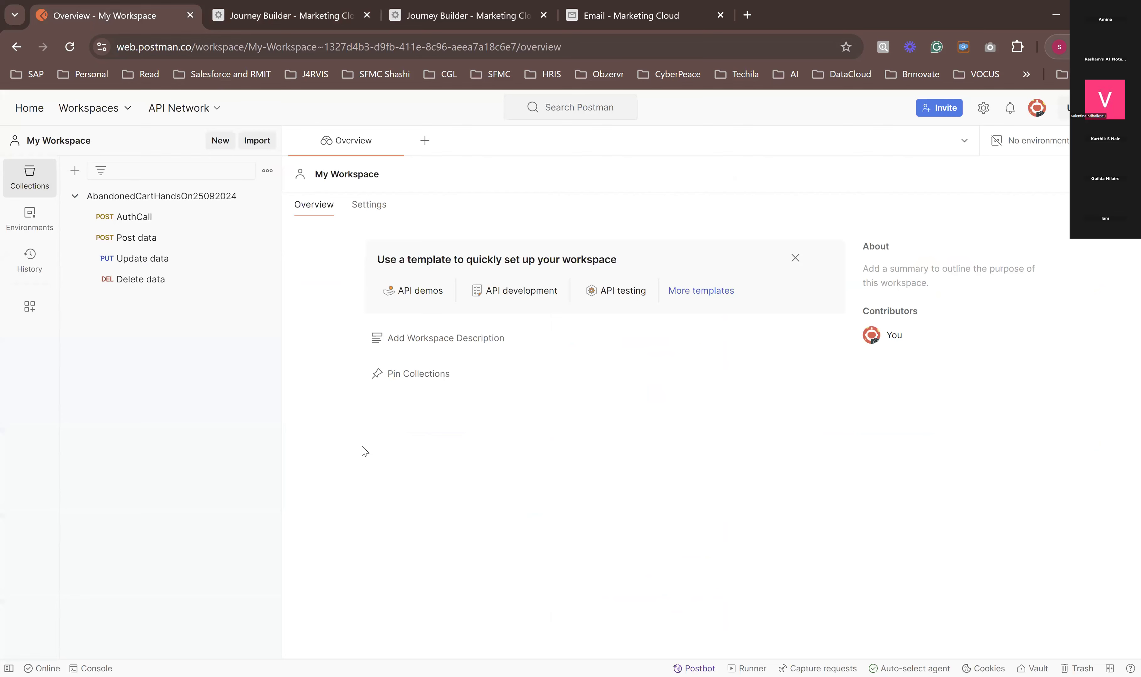
pyautogui.click(132, 226)
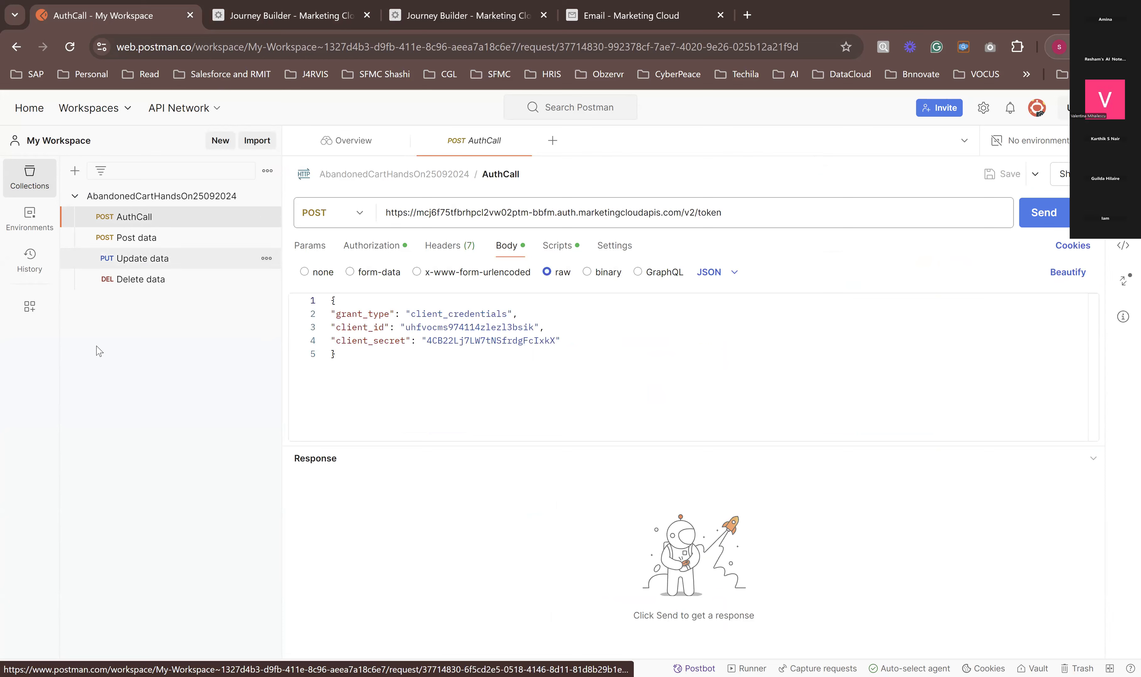
pyautogui.click(359, 384)
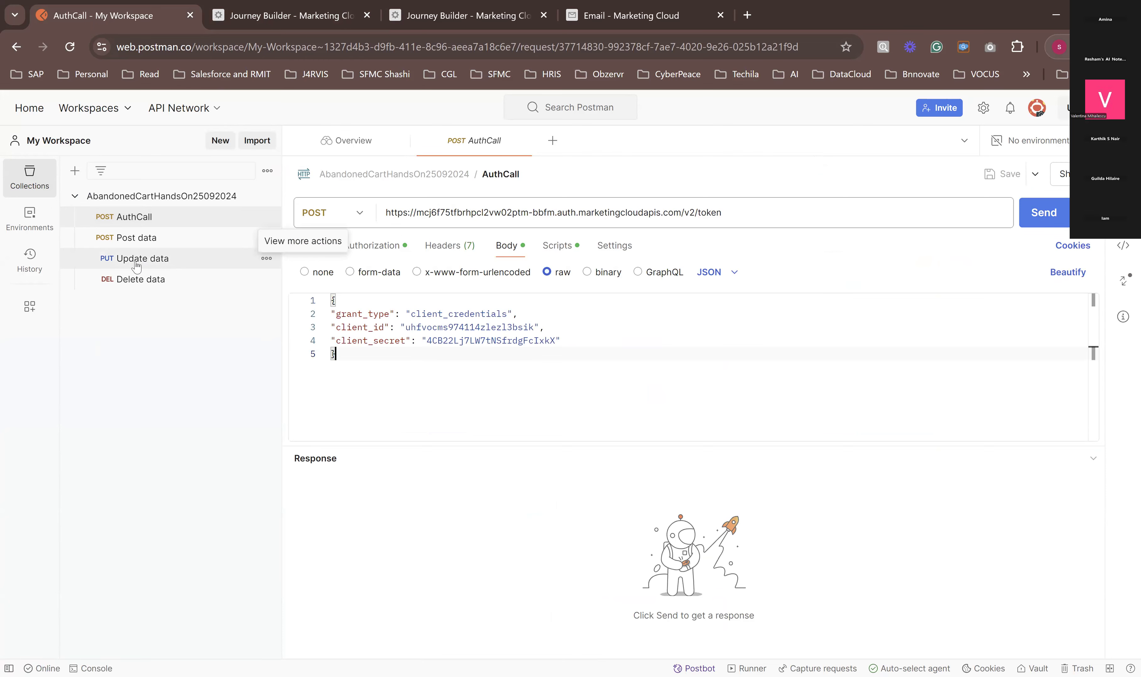
pyautogui.click(136, 240)
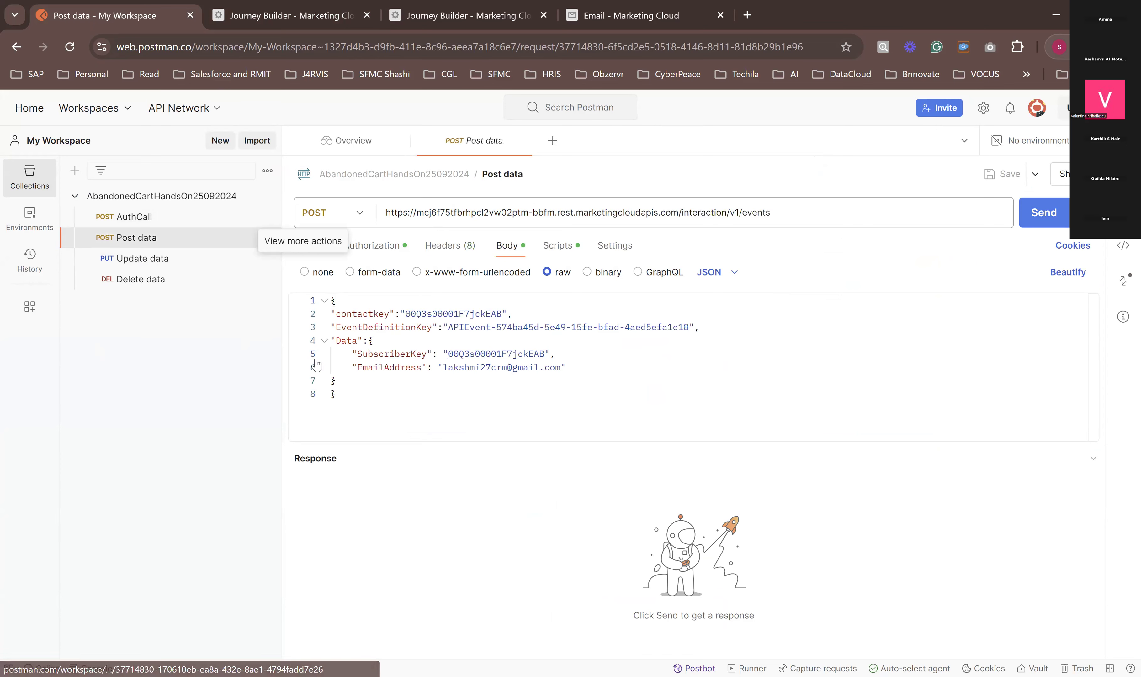
# Step: Add a JourneyID key below EmailAddress in the Data object, taking the field name from the EventSourceJSDE_23102024 data extension
pyautogui.click(571, 367)
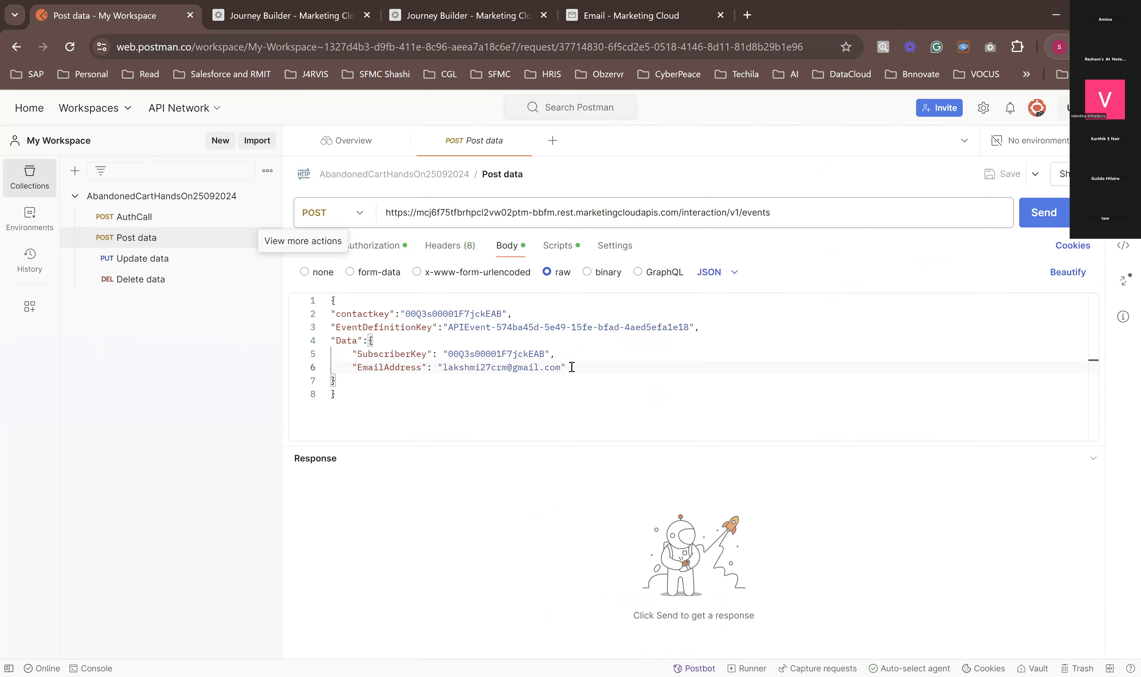
pyautogui.press('Return')
pyautogui.write('"Jou')
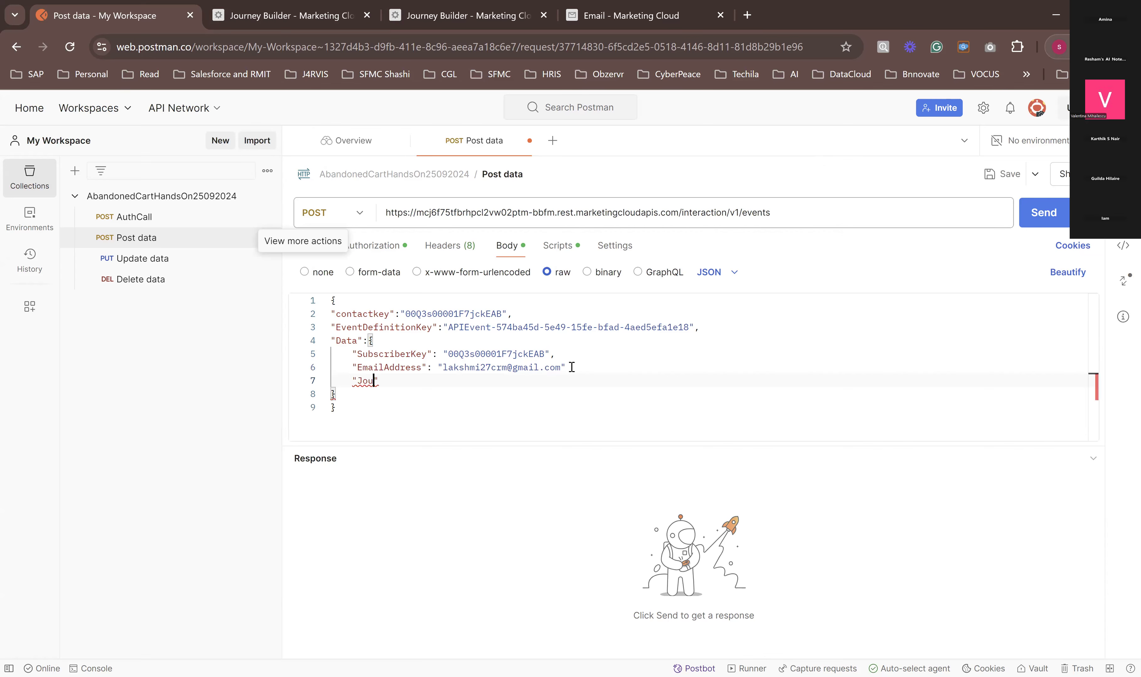
pyautogui.click(598, 23)
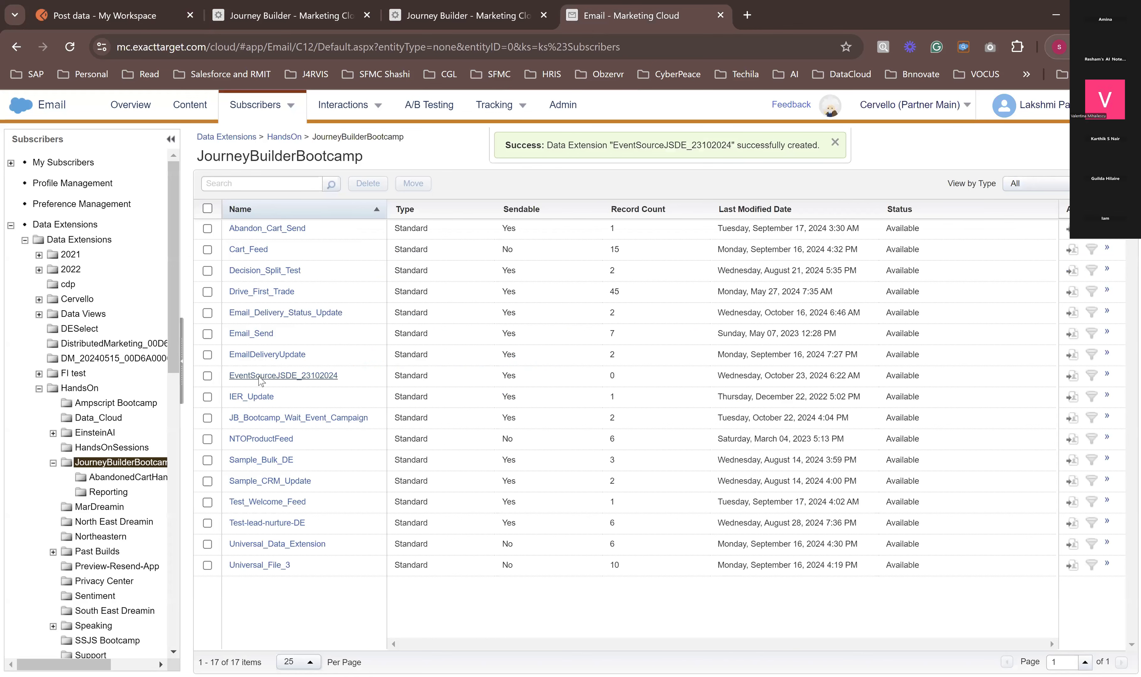
pyautogui.click(239, 375)
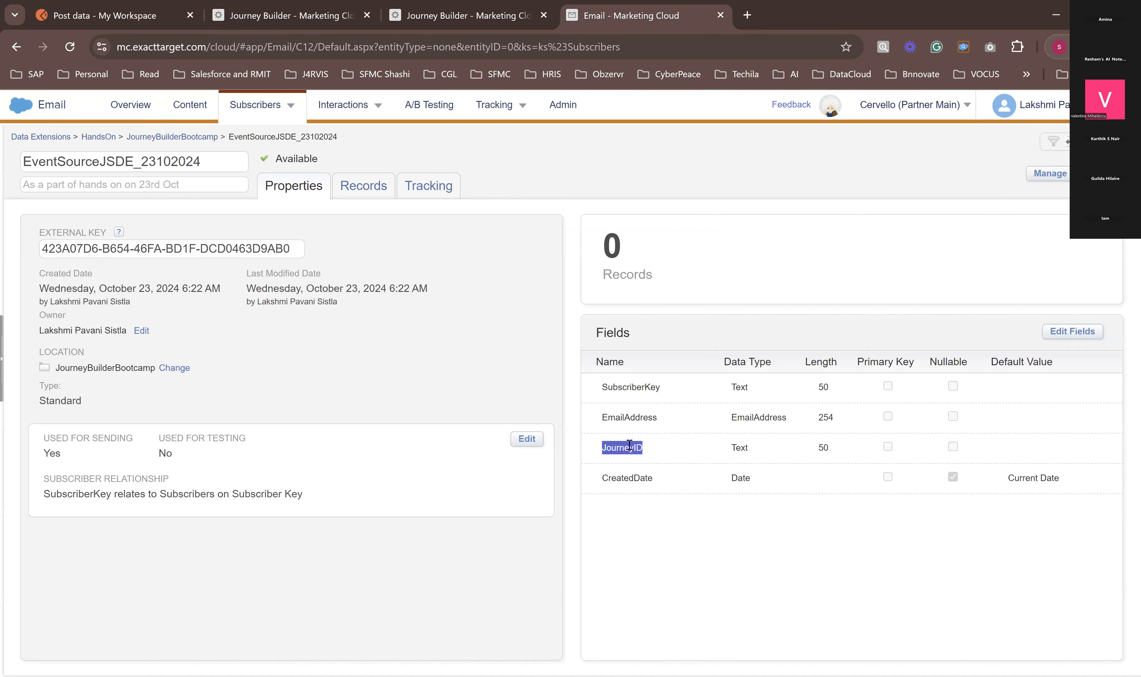
pyautogui.click(290, 13)
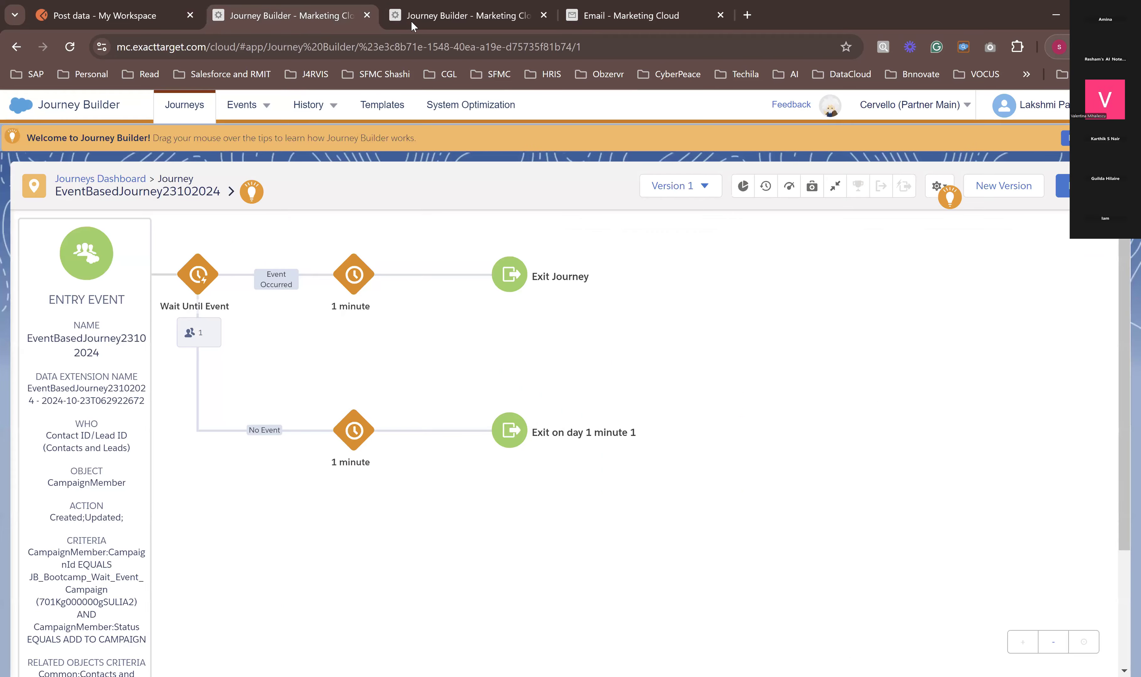
pyautogui.click(448, 23)
pyautogui.hotkey('ctrl', '1')
pyautogui.moveTo(388, 382); pyautogui.dragTo(357, 384)
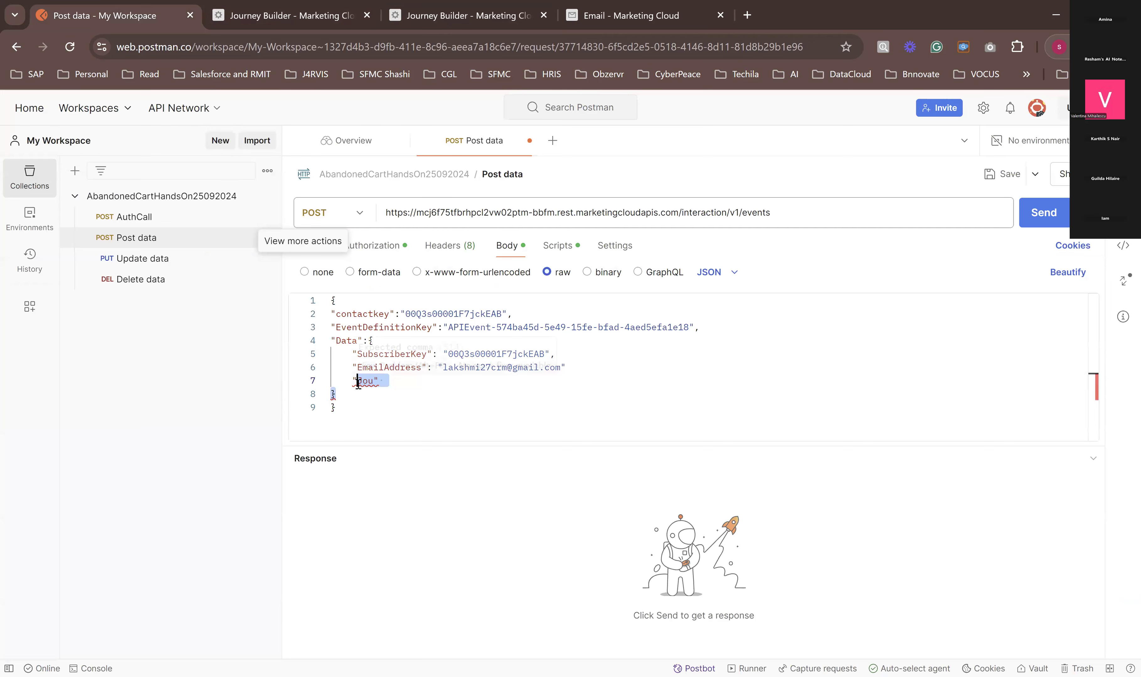
pyautogui.write('JourneyID')
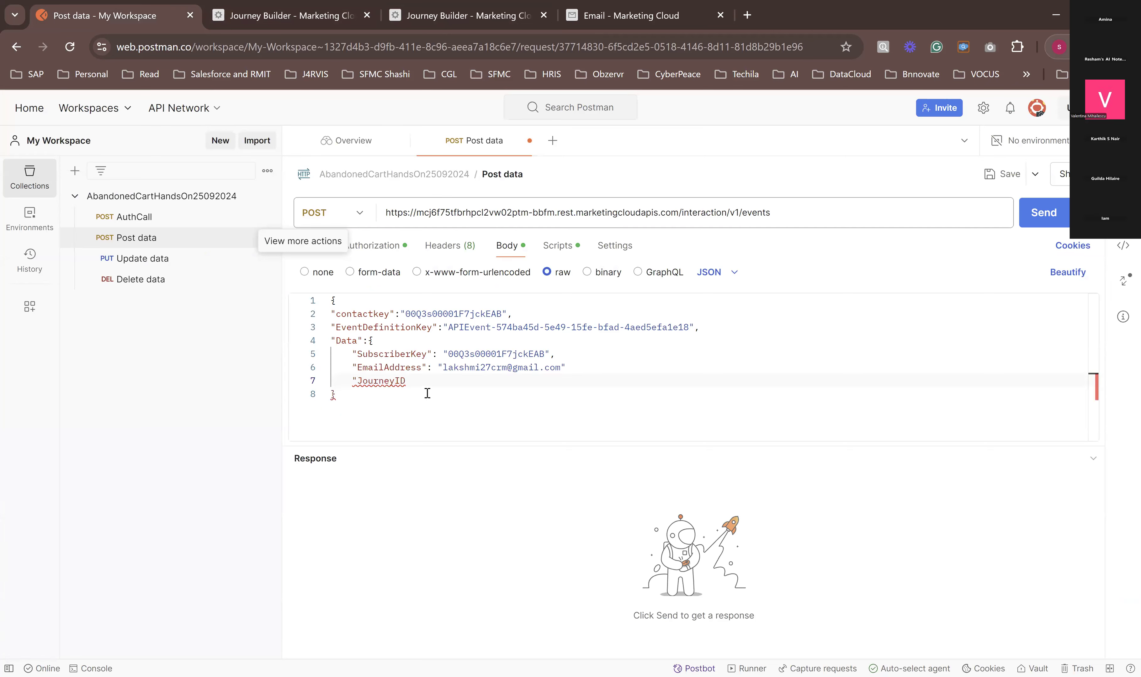
pyautogui.write('":')
# Step: Complete the JourneyID entry with the value e3c8b71e-1548-40ea-a19e-d75735f81b74 in quotes after a colon
pyautogui.click(416, 382)
pyautogui.press('BackSpace')
pyautogui.press('Right')
pyautogui.write('""')
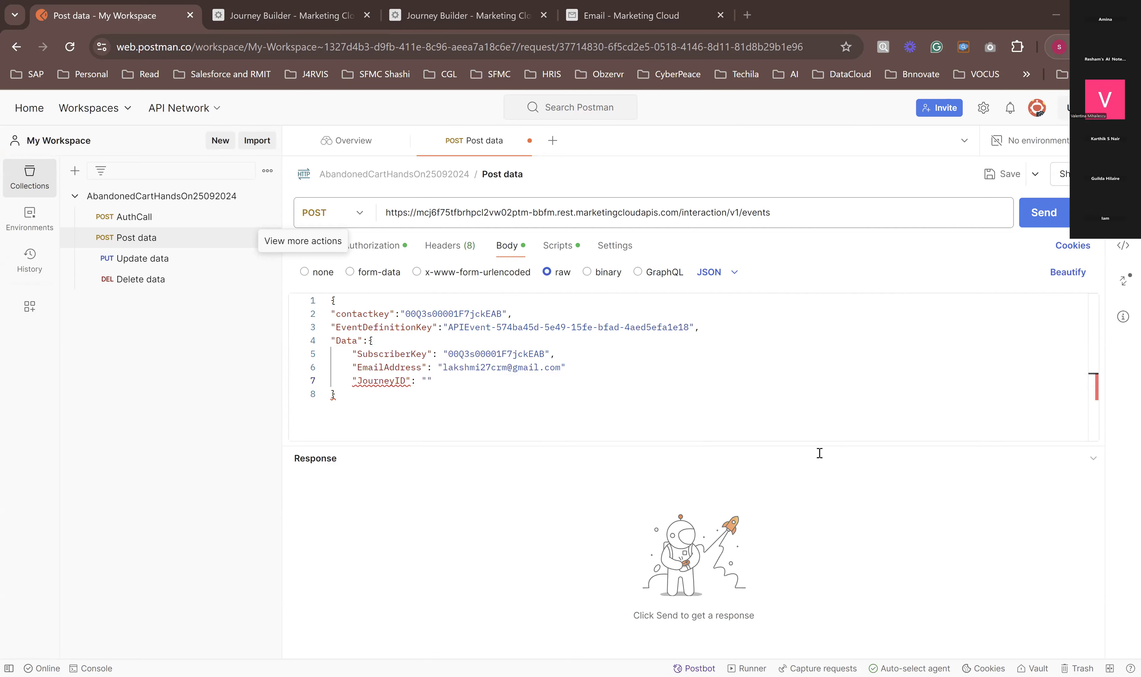
pyautogui.click(426, 381)
pyautogui.write('e3c8b71e-1548-40ea-a19e-d75735f81b74')
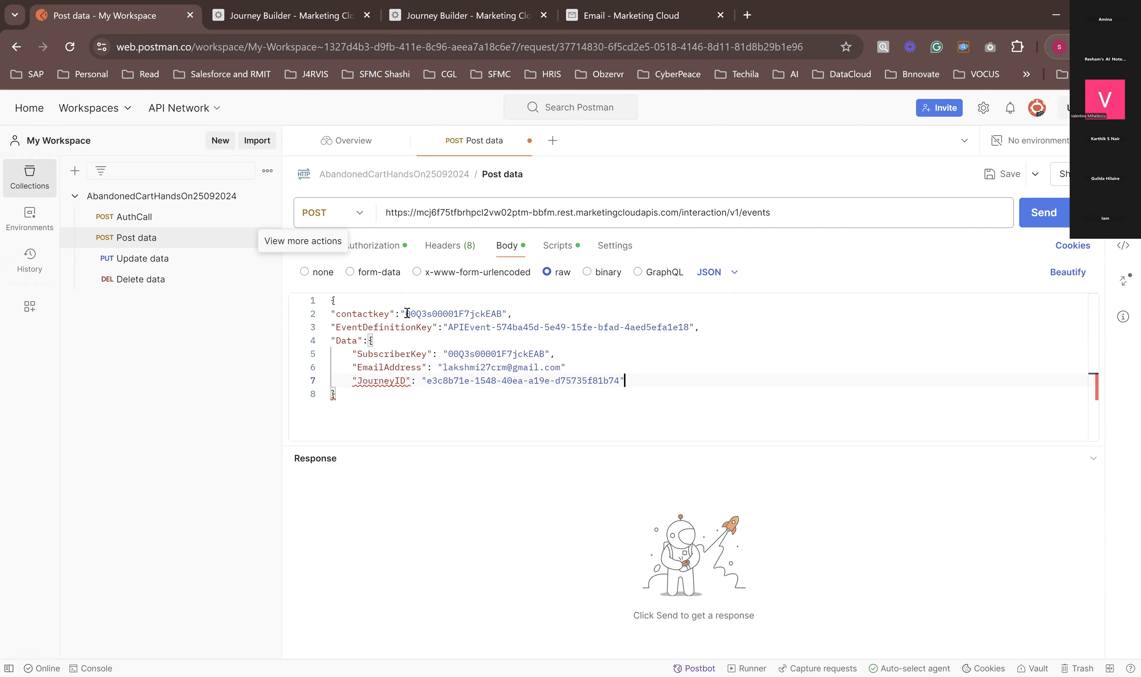
# Step: Check the contact and subscriber keys in the request body and add the missing comma after the EmailAddress value
pyautogui.moveTo(411, 315); pyautogui.dragTo(473, 316)
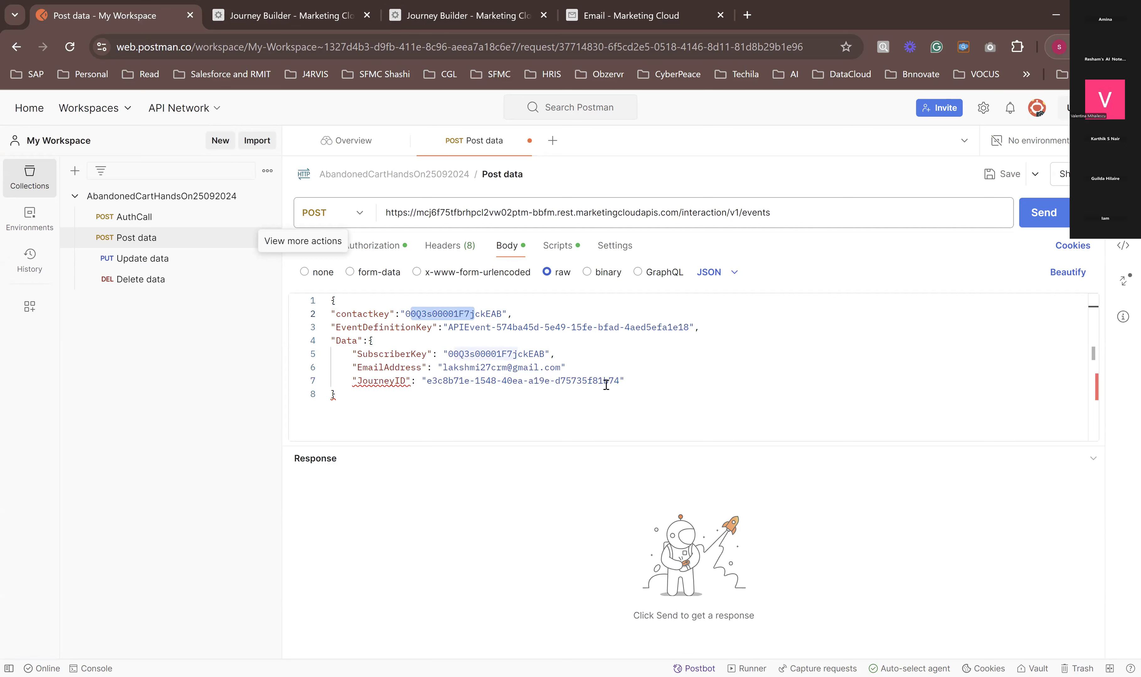
pyautogui.click(627, 382)
pyautogui.click(571, 369)
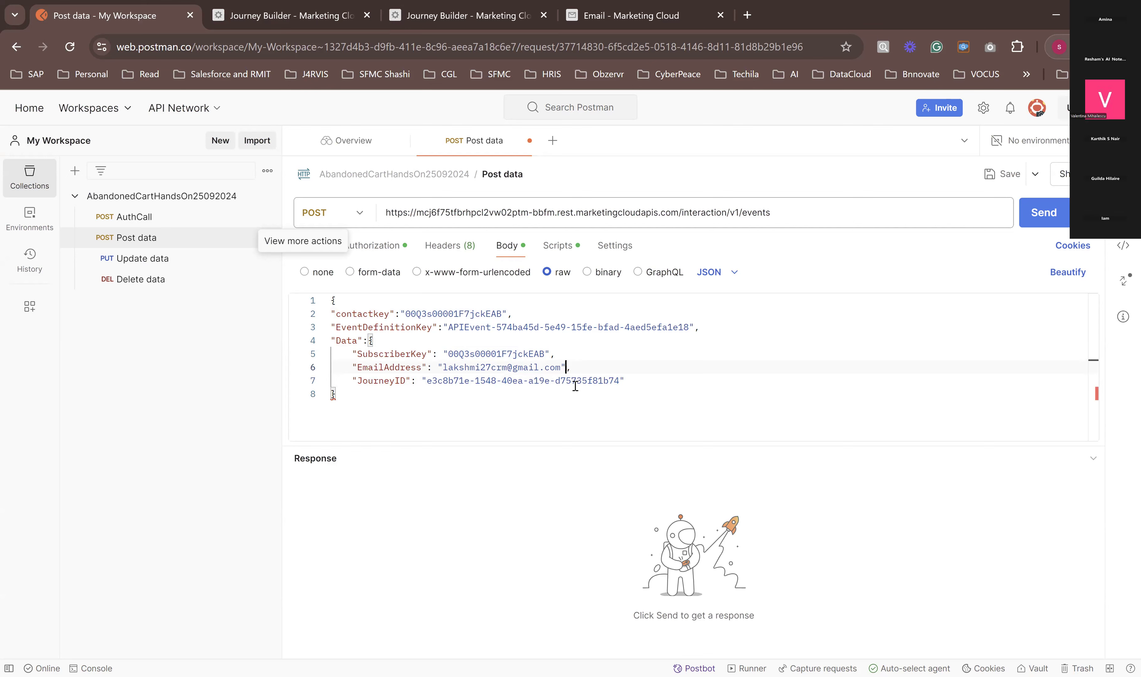
pyautogui.click(669, 375)
pyautogui.click(448, 354)
pyautogui.moveTo(466, 351); pyautogui.dragTo(489, 352)
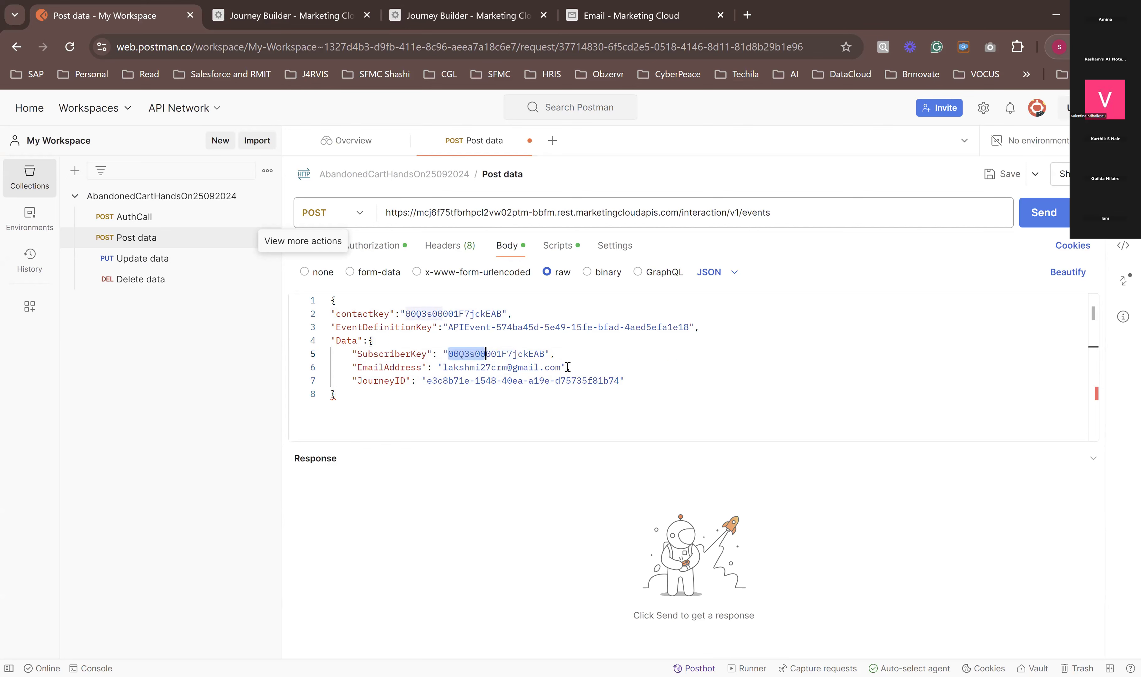
pyautogui.click(662, 369)
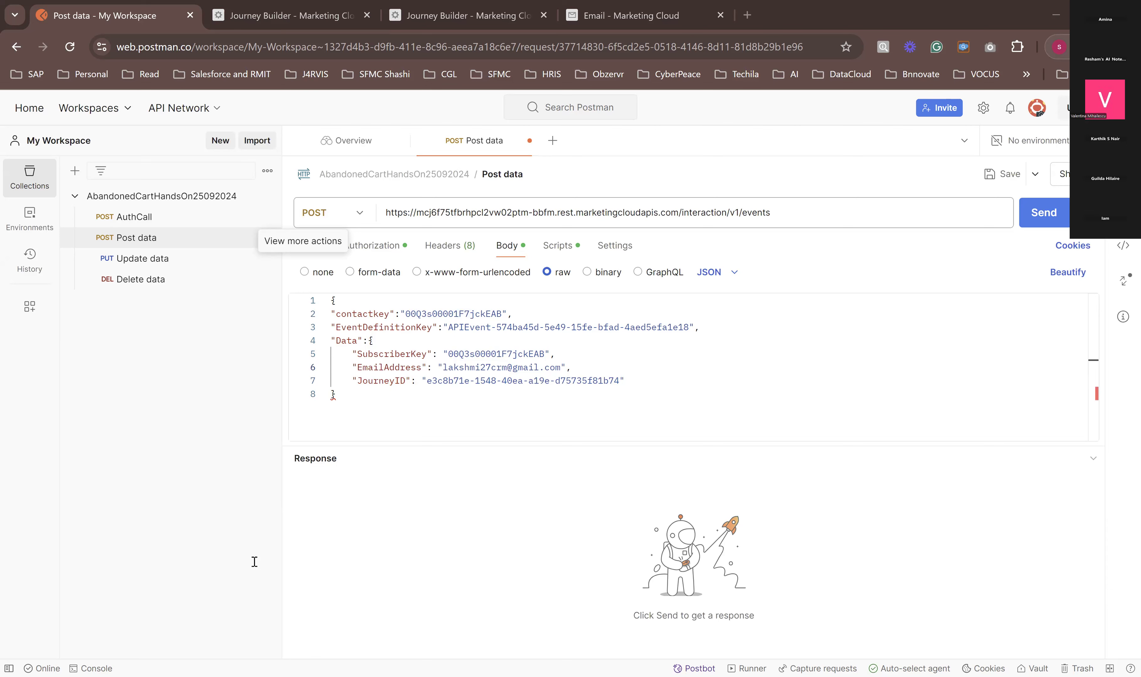
# Step: Replace the EventDefinitionKey value in the request body with APIEvent-e50e2d89-194a-4567-b496-3abe4d4db940
pyautogui.moveTo(448, 328); pyautogui.dragTo(688, 331)
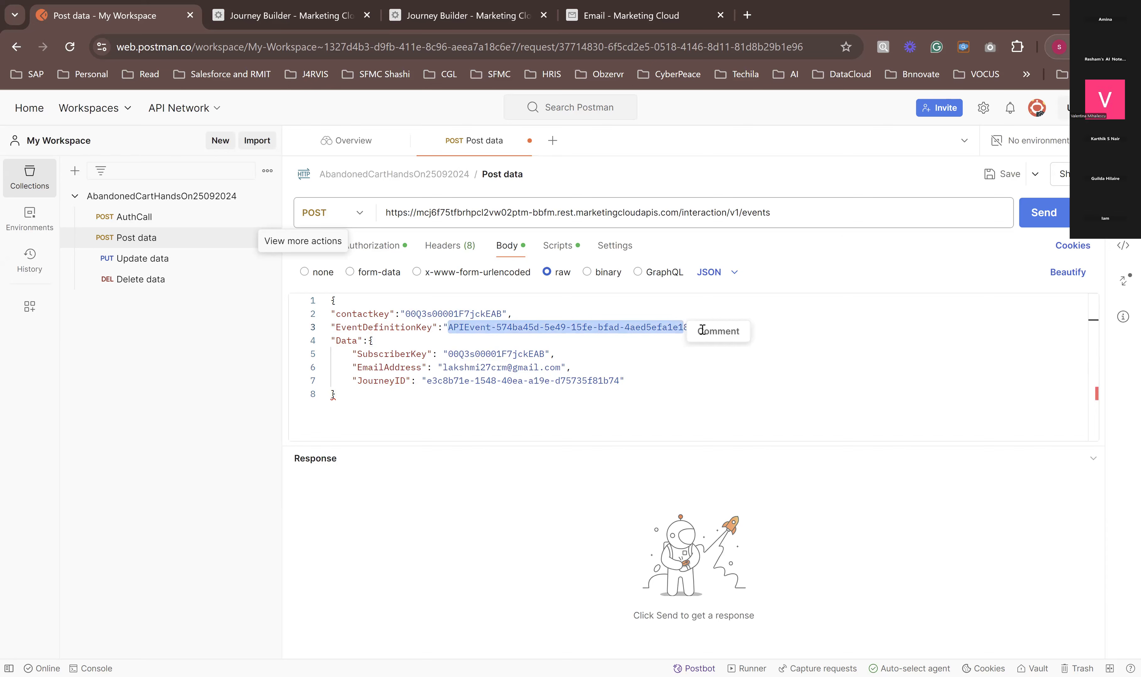
pyautogui.keyDown('shift'); pyautogui.click(690, 331); pyautogui.keyUp('shift')
pyautogui.write('APIEvent-e50e2d89-194a-4567-b496-3abe4d4db940')
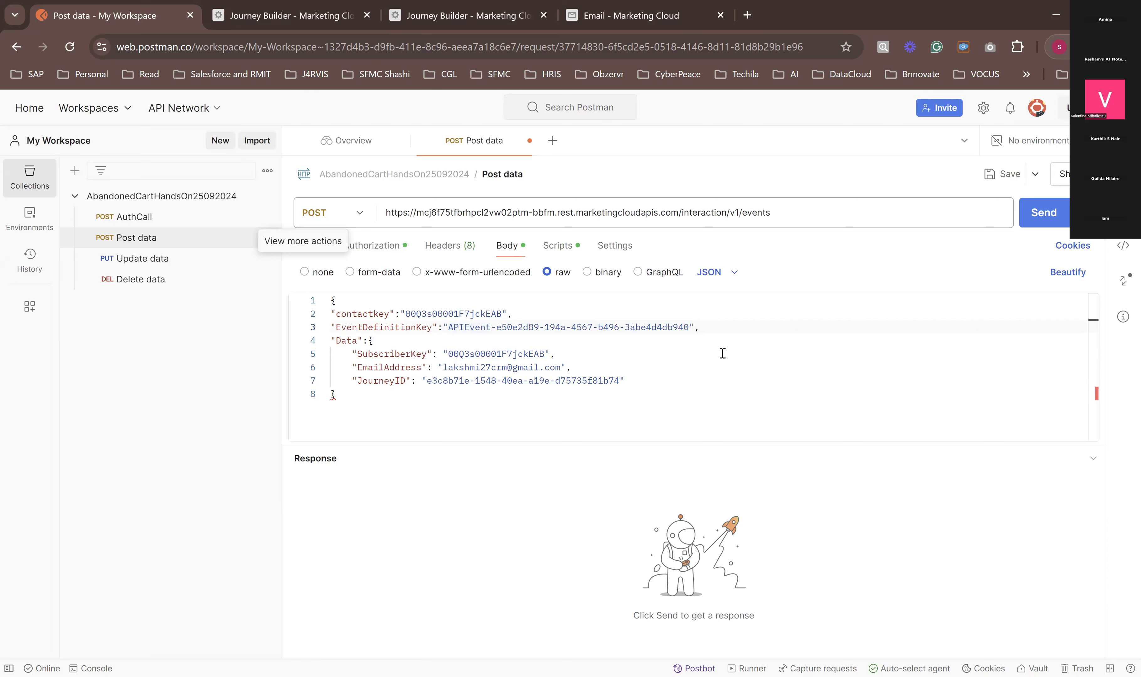
pyautogui.click(721, 407)
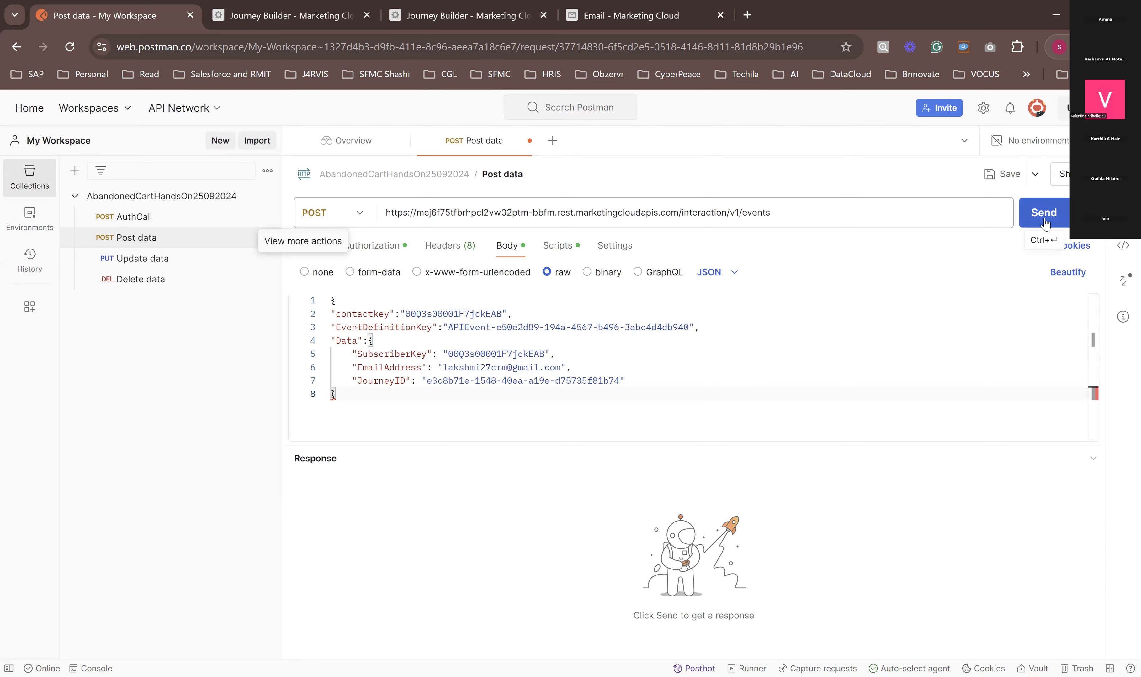
# Step: Save the Post data request, and send the AuthCall request to get an access token
pyautogui.click(1082, 212)
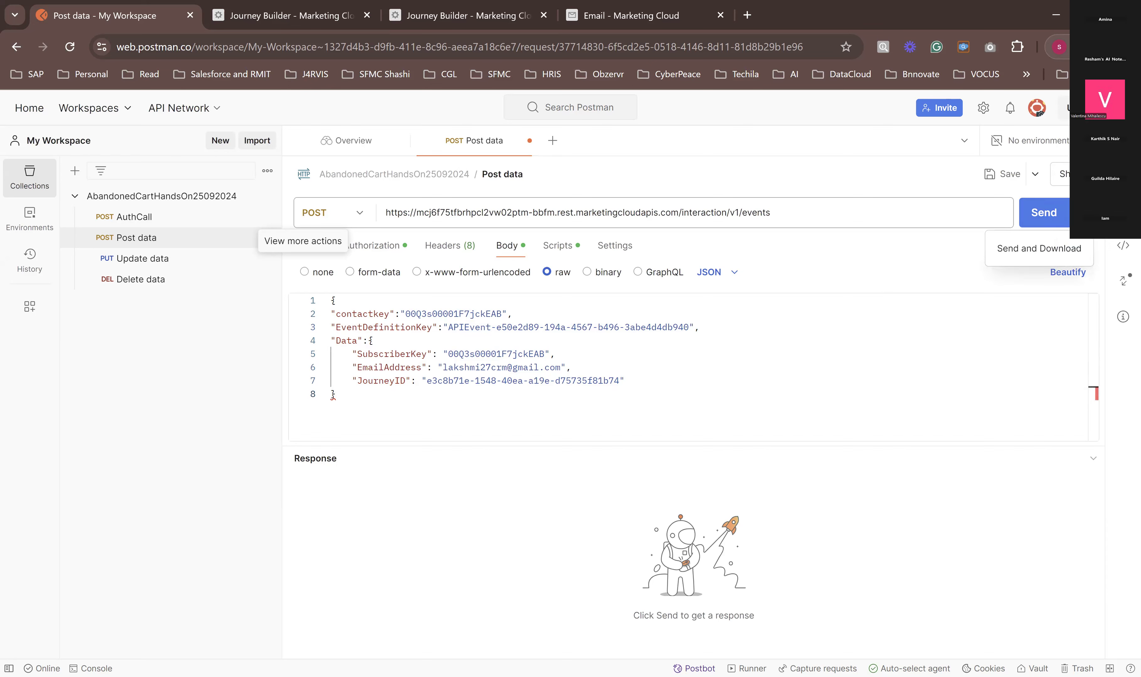
pyautogui.click(990, 174)
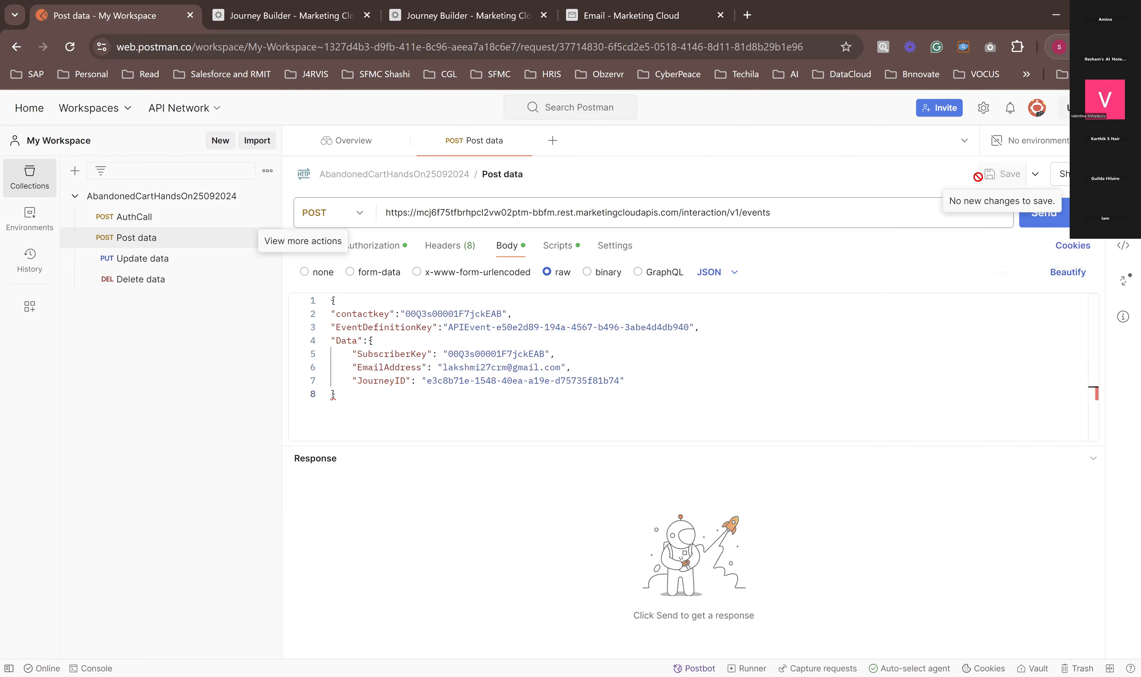
pyautogui.click(136, 227)
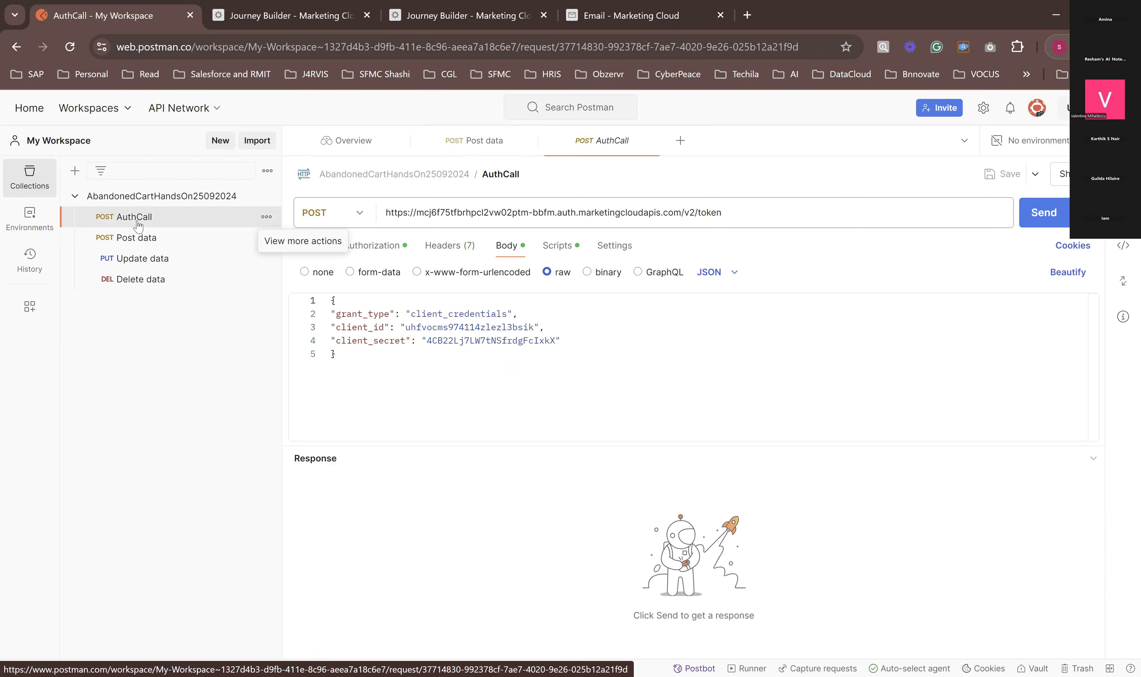
pyautogui.click(1044, 213)
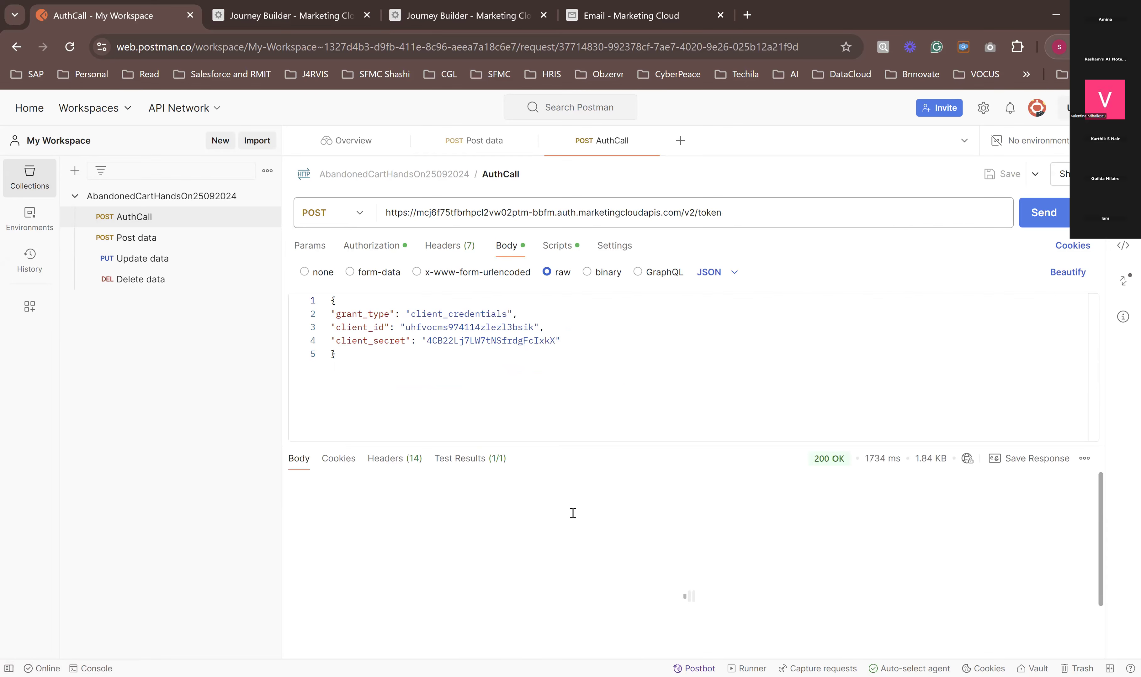
pyautogui.moveTo(839, 462)
pyautogui.moveTo(812, 460); pyautogui.dragTo(839, 463)
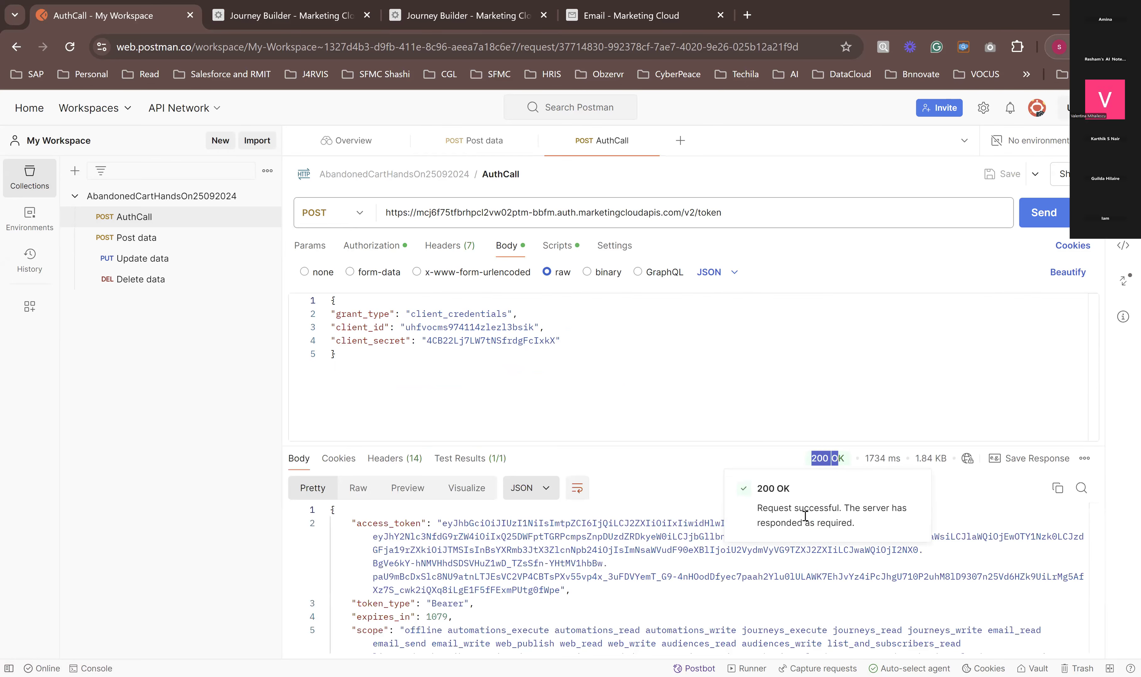
# Step: Try sending the Post data request with the access token from the AuthCall response as its bearer token
pyautogui.moveTo(443, 524); pyautogui.dragTo(709, 549)
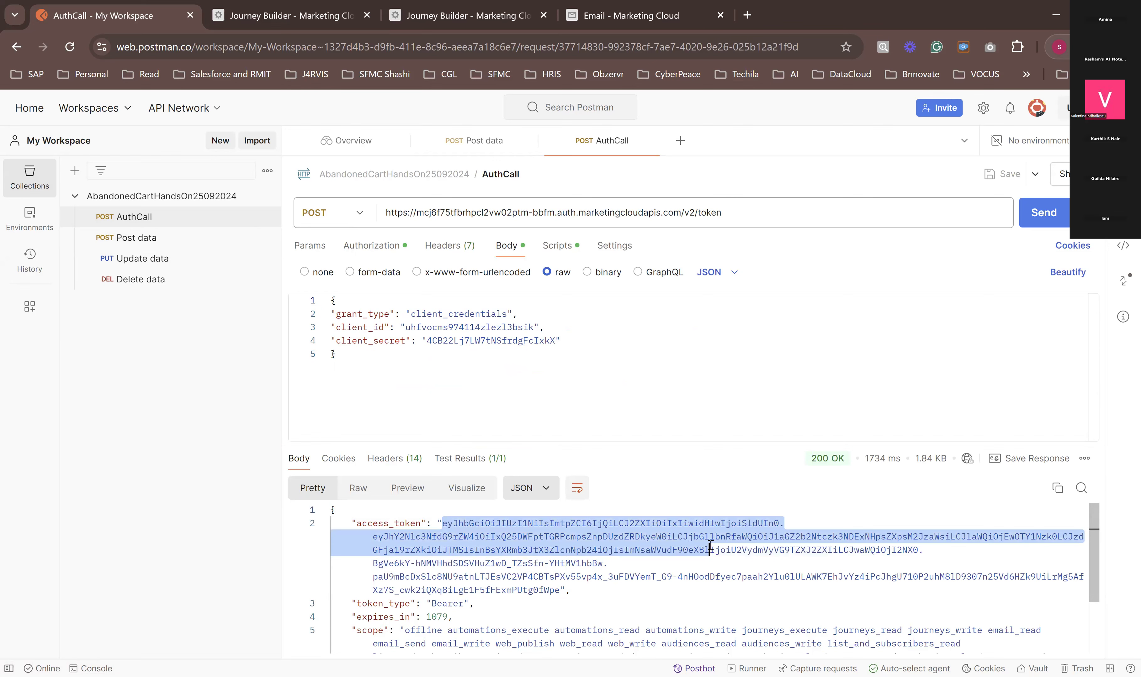
pyautogui.moveTo(709, 549); pyautogui.dragTo(560, 590)
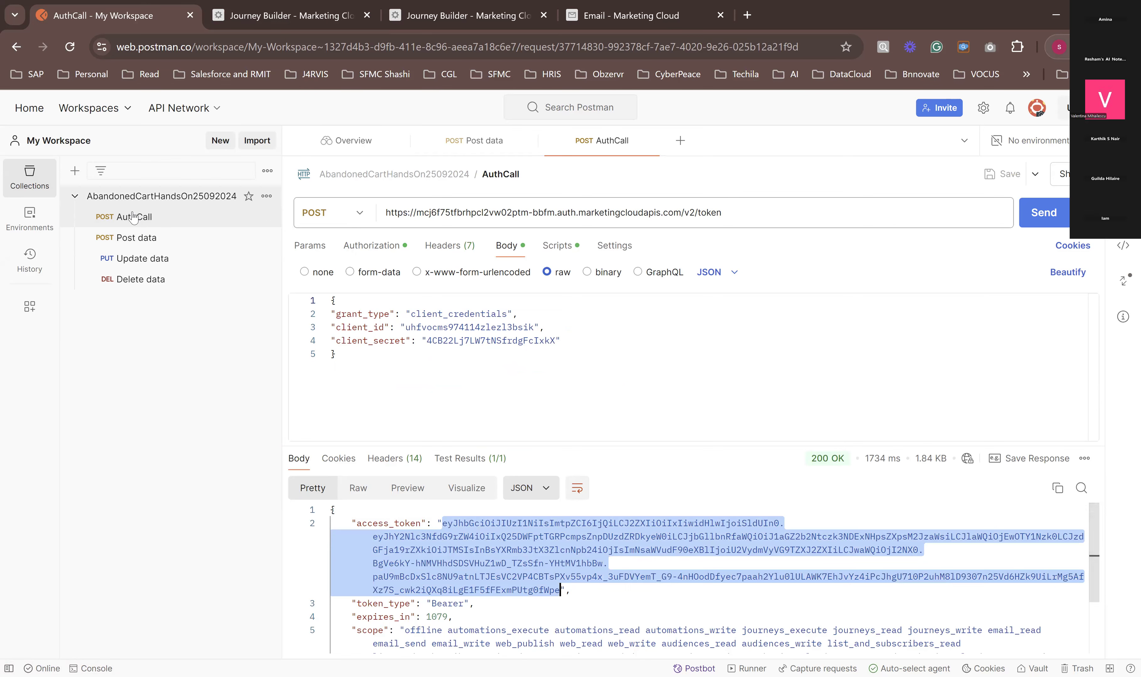
pyautogui.click(134, 238)
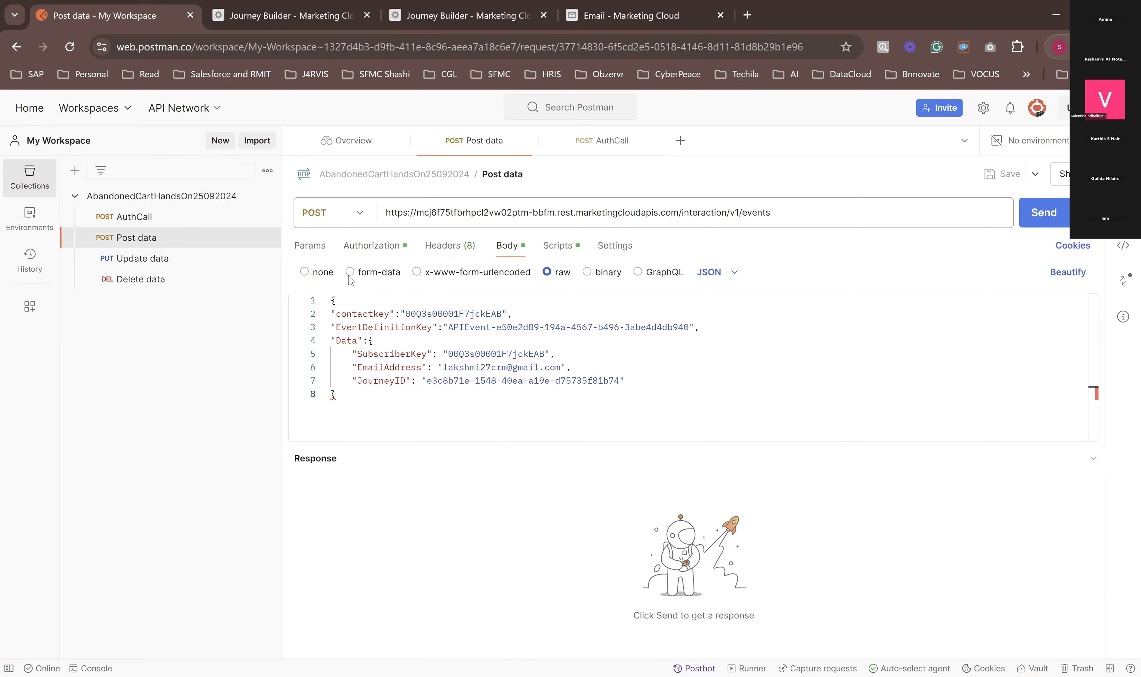
pyautogui.click(350, 259)
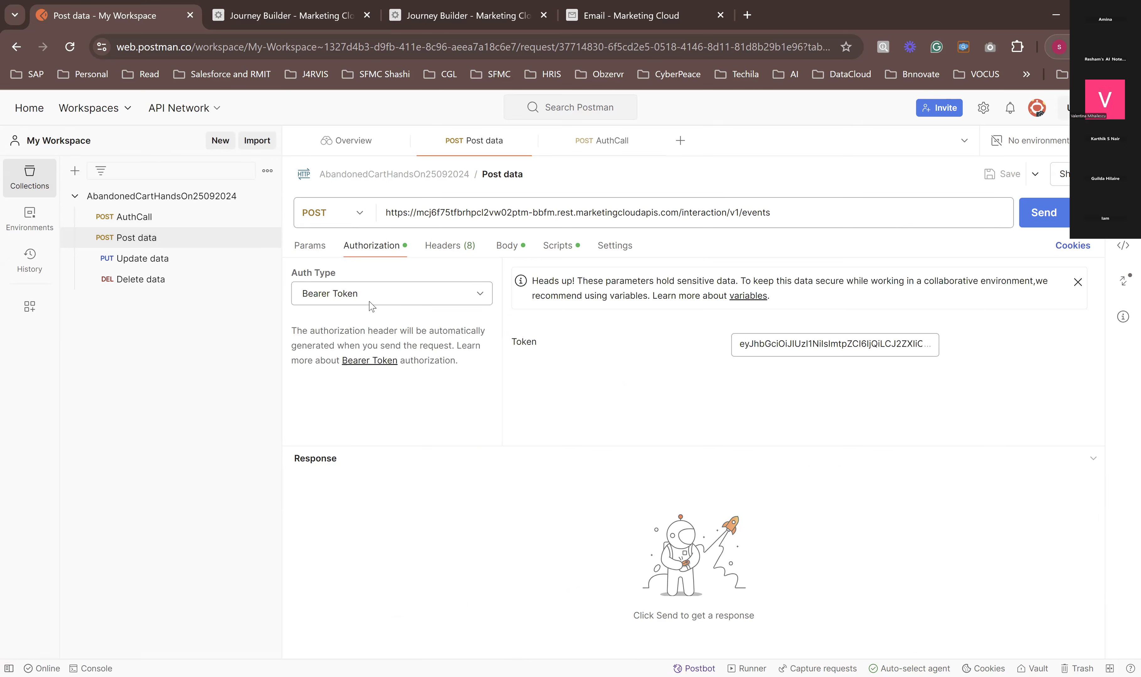
pyautogui.doubleClick(766, 347)
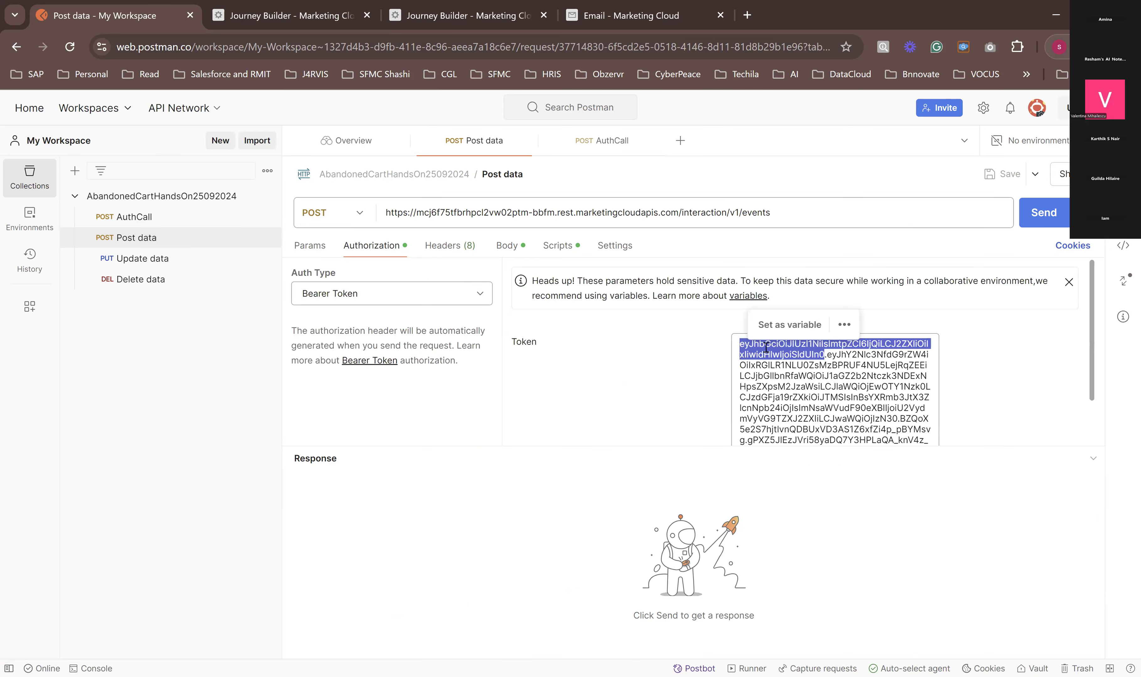
pyautogui.tripleClick(768, 350)
pyautogui.hotkey('ctrl', 'v')
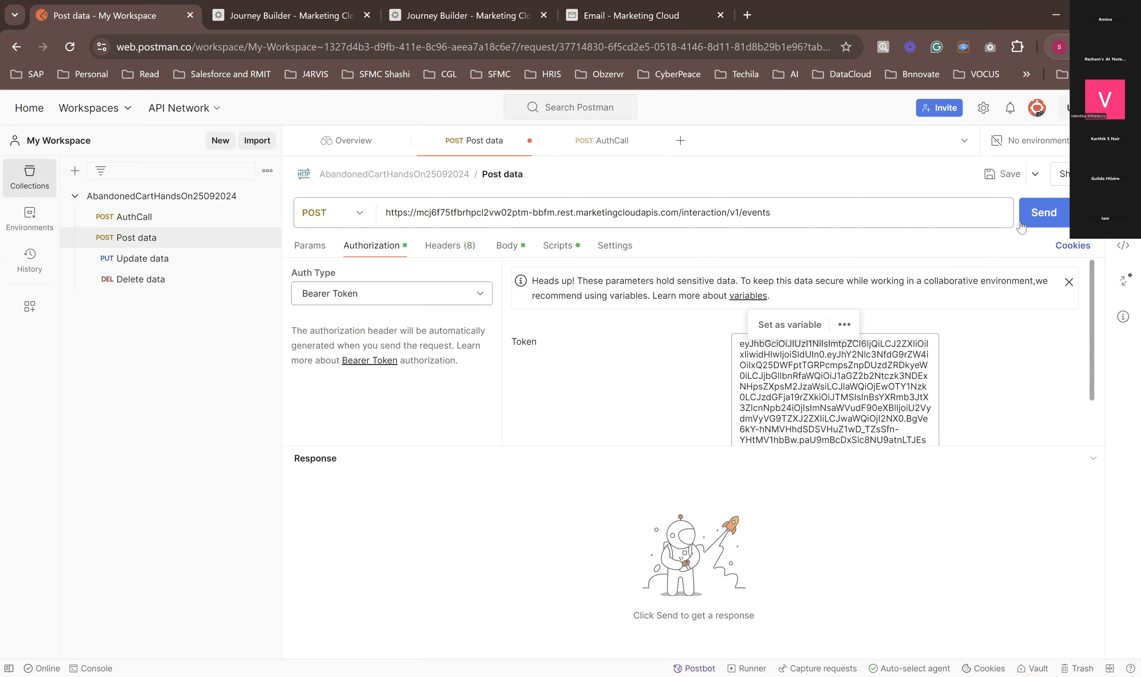
pyautogui.click(1043, 220)
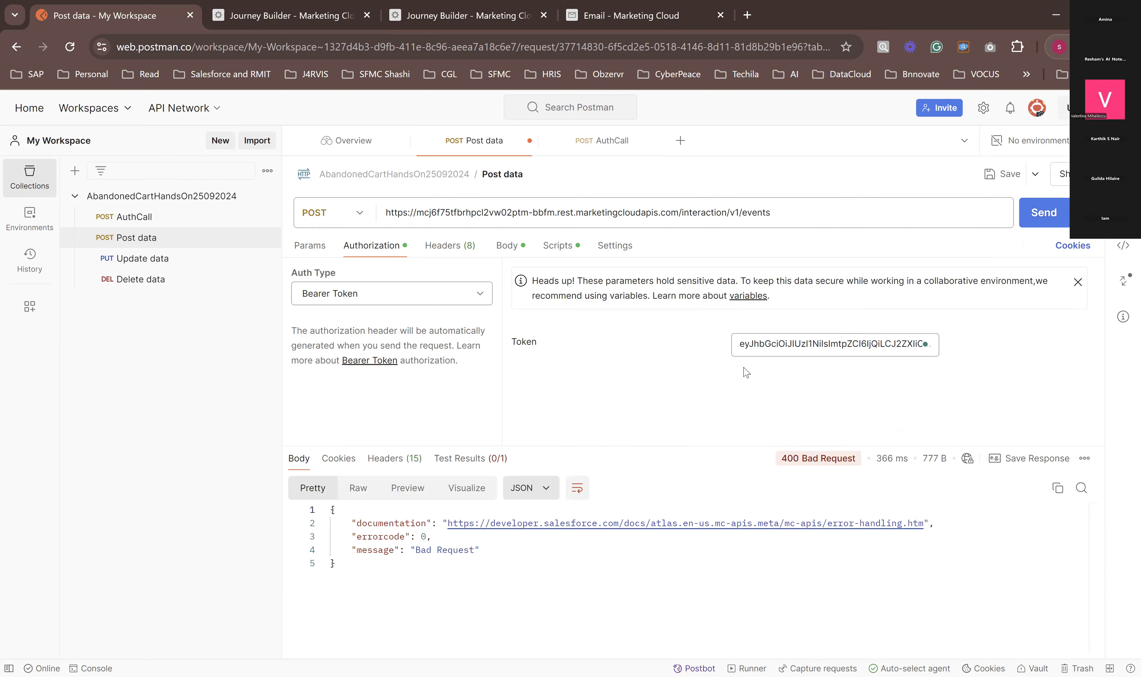
# Step: Clear the bearer token from the Post data request's authorization settings
pyautogui.click(866, 346)
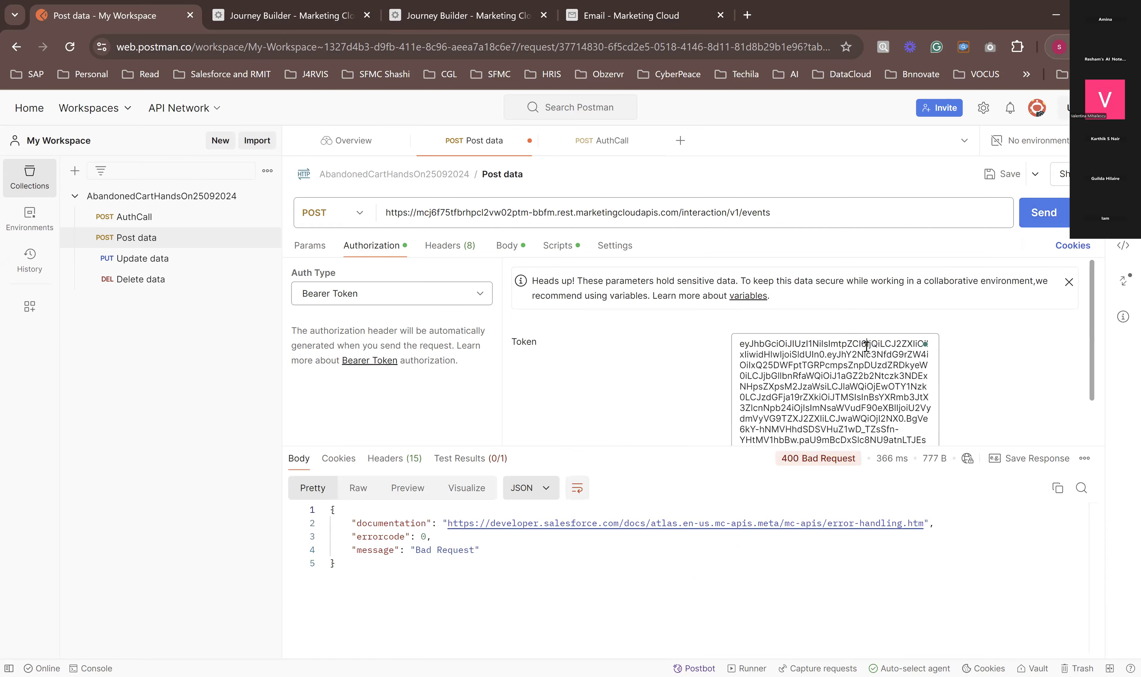
pyautogui.tripleClick(791, 343)
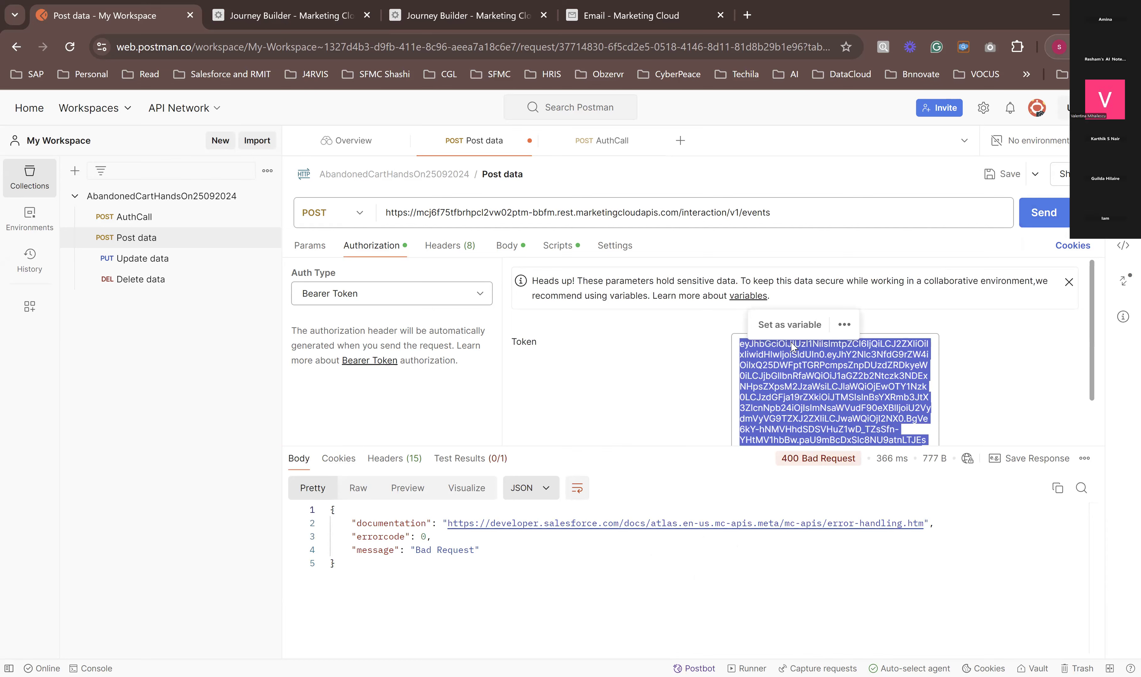
pyautogui.press('BackSpace')
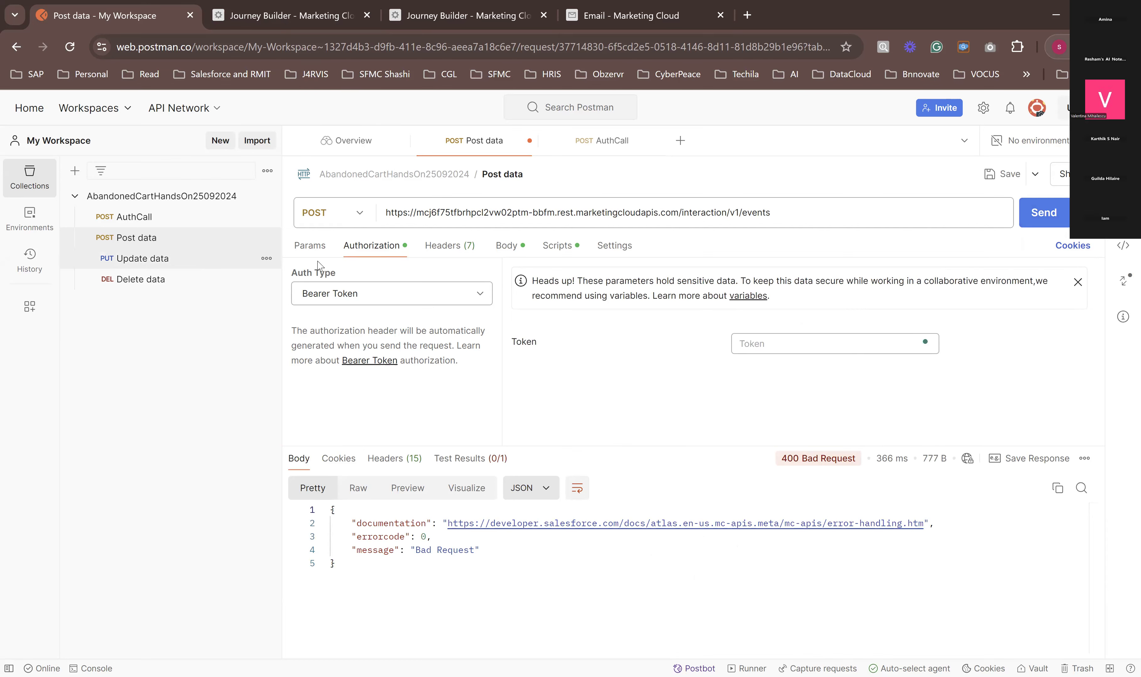
# Step: Send the AuthCall request again and copy the new access token from its response
pyautogui.click(153, 216)
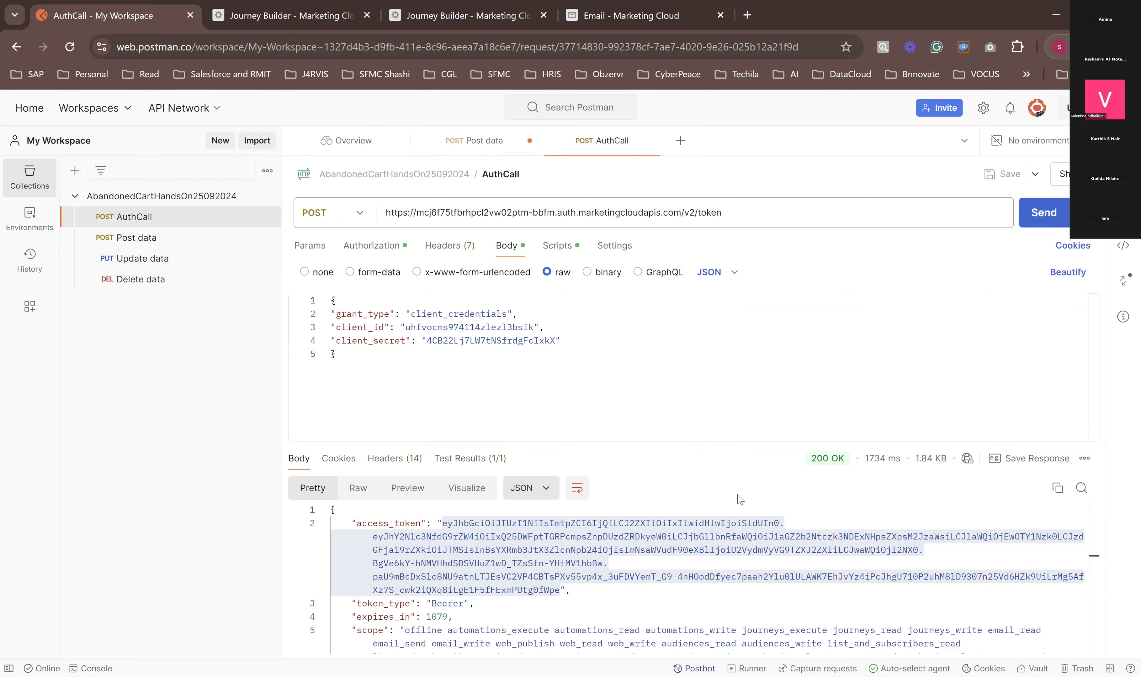
pyautogui.hotkey('ctrl', 'Return')
pyautogui.moveTo(442, 523); pyautogui.dragTo(558, 598)
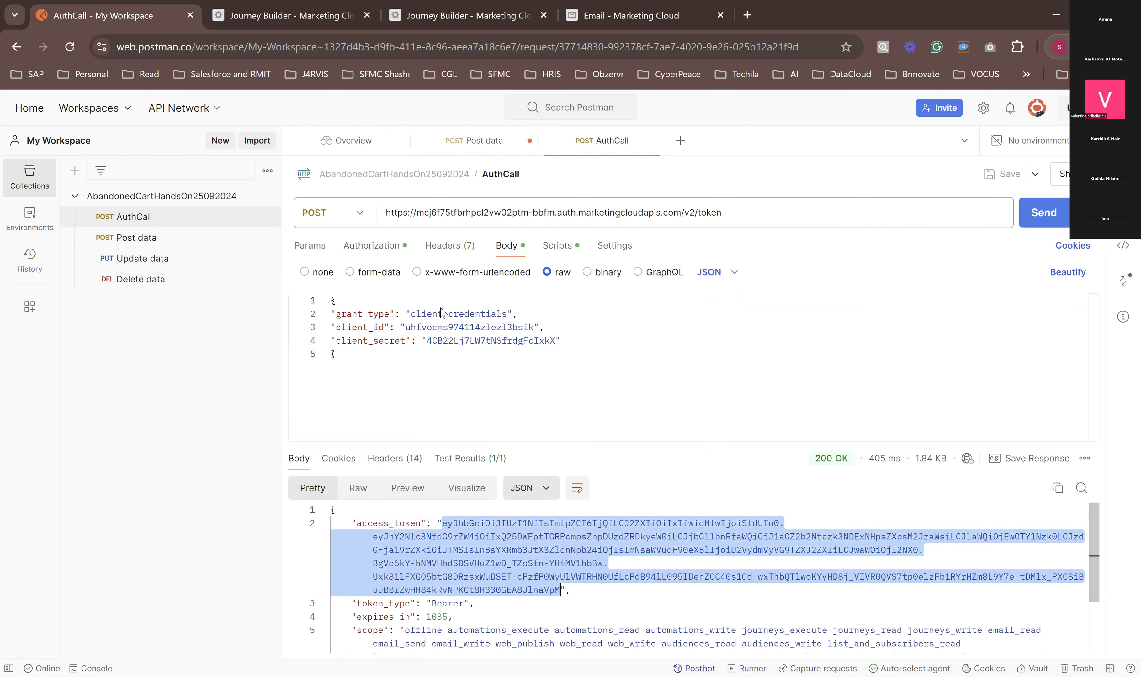
# Step: Fill the Post data request's empty bearer token with the copied access token and resend the request
pyautogui.click(132, 237)
pyautogui.click(392, 299)
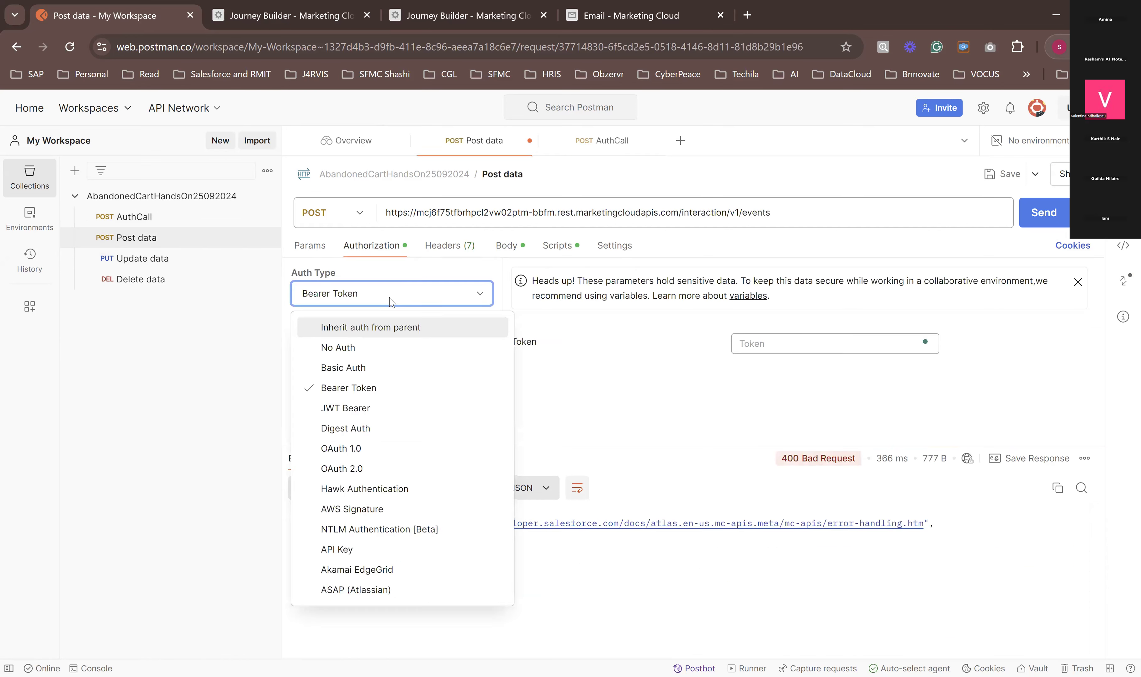
pyautogui.click(392, 300)
pyautogui.click(752, 342)
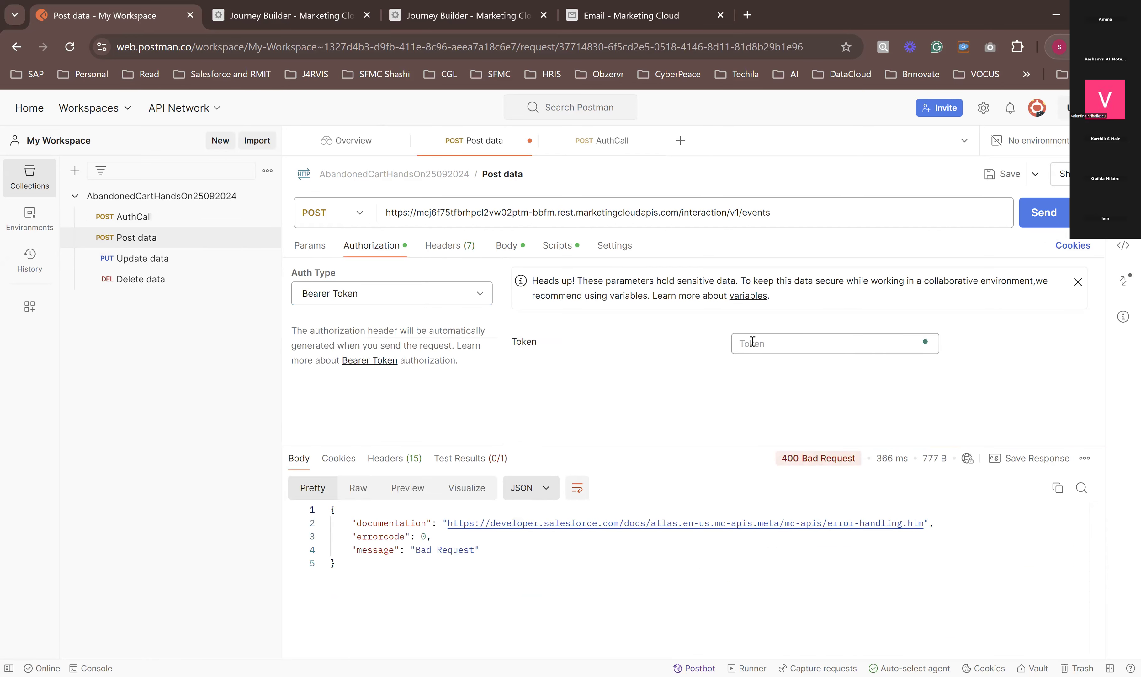
pyautogui.hotkey('ctrl', 'v')
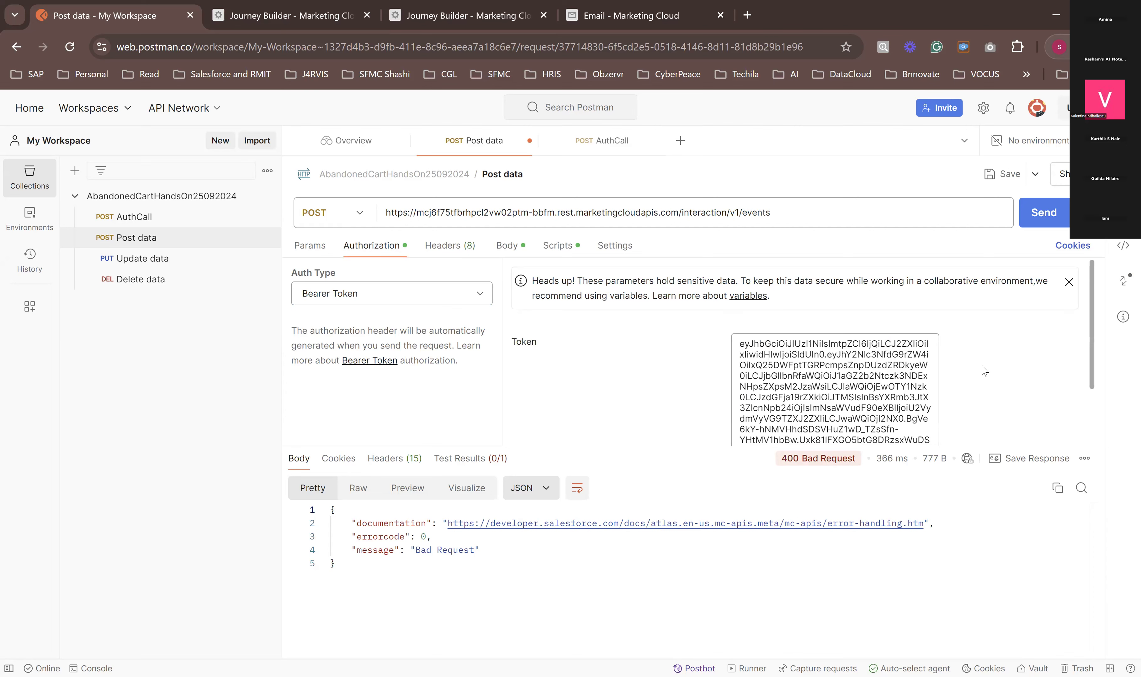
pyautogui.click(1028, 222)
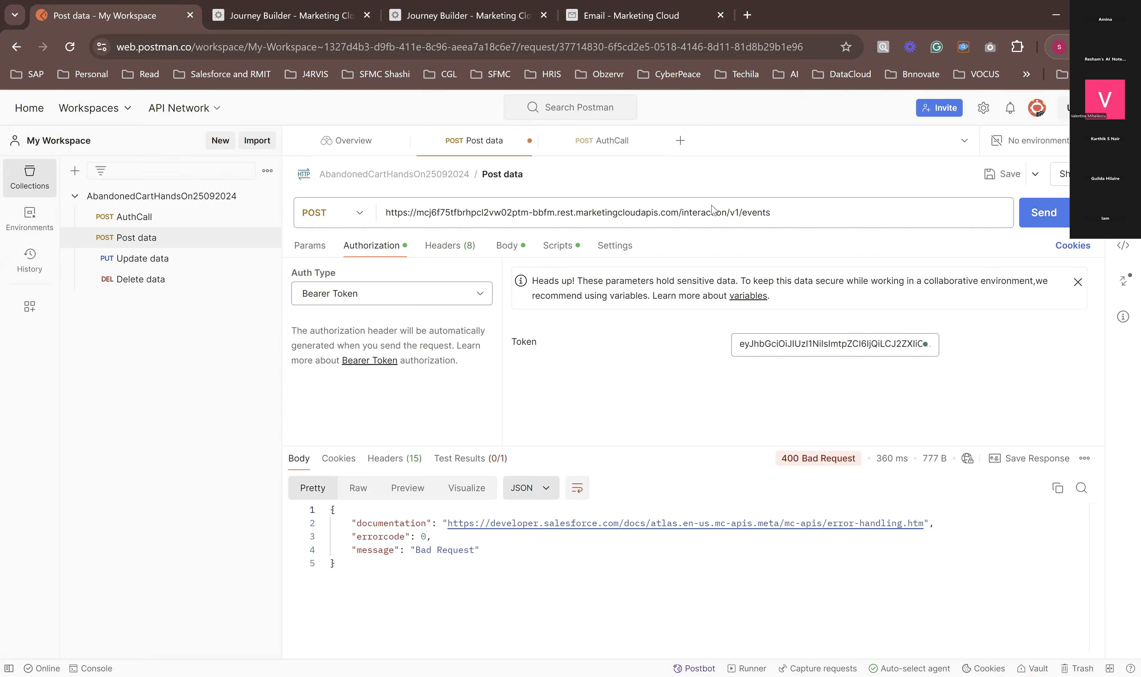
# Step: Check the keys, email address and JourneyID syntax in the Post data request body against the failed response
pyautogui.click(505, 249)
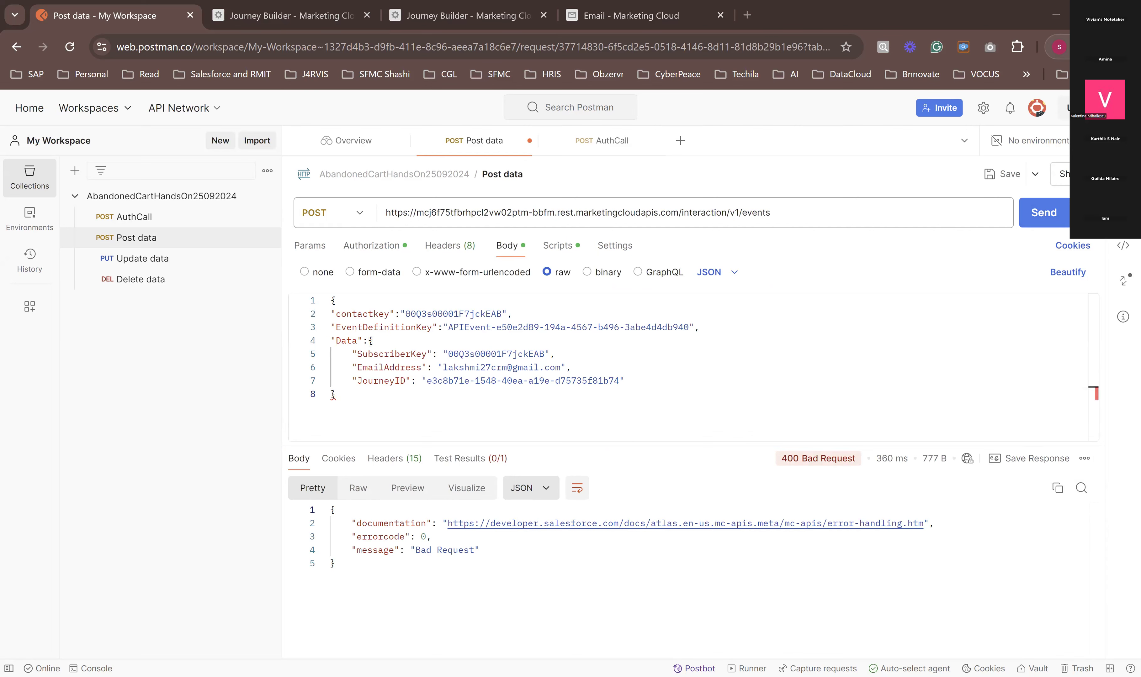
pyautogui.click(802, 365)
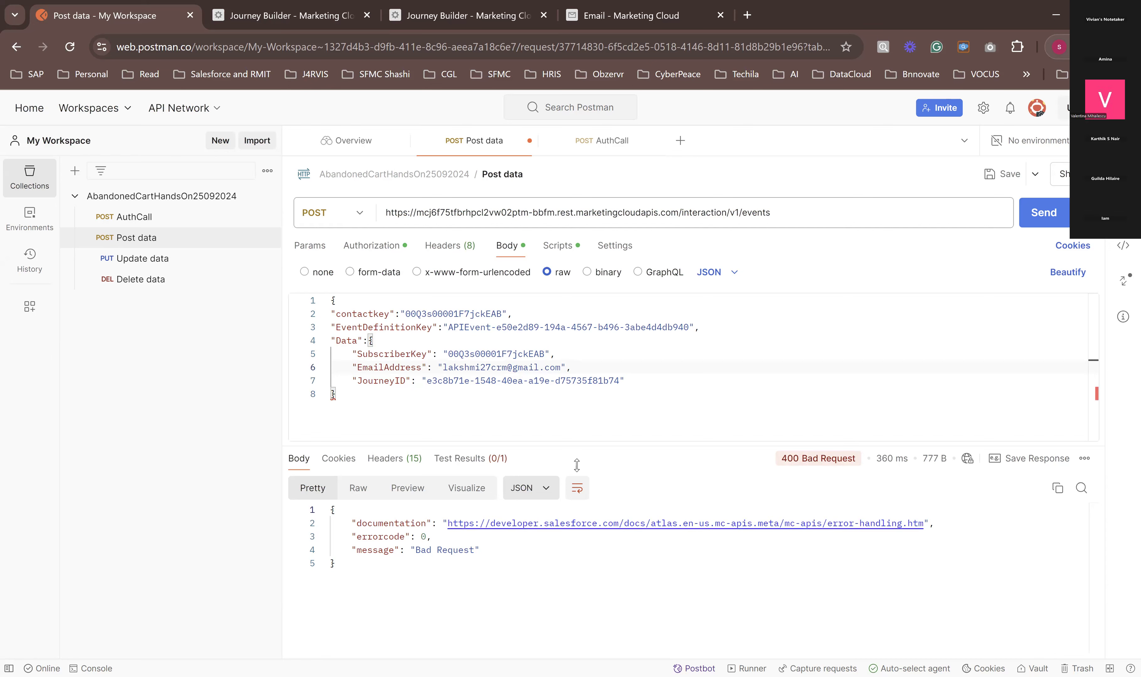
pyautogui.moveTo(544, 355); pyautogui.dragTo(447, 354)
pyautogui.hotkey('ctrl', 'c')
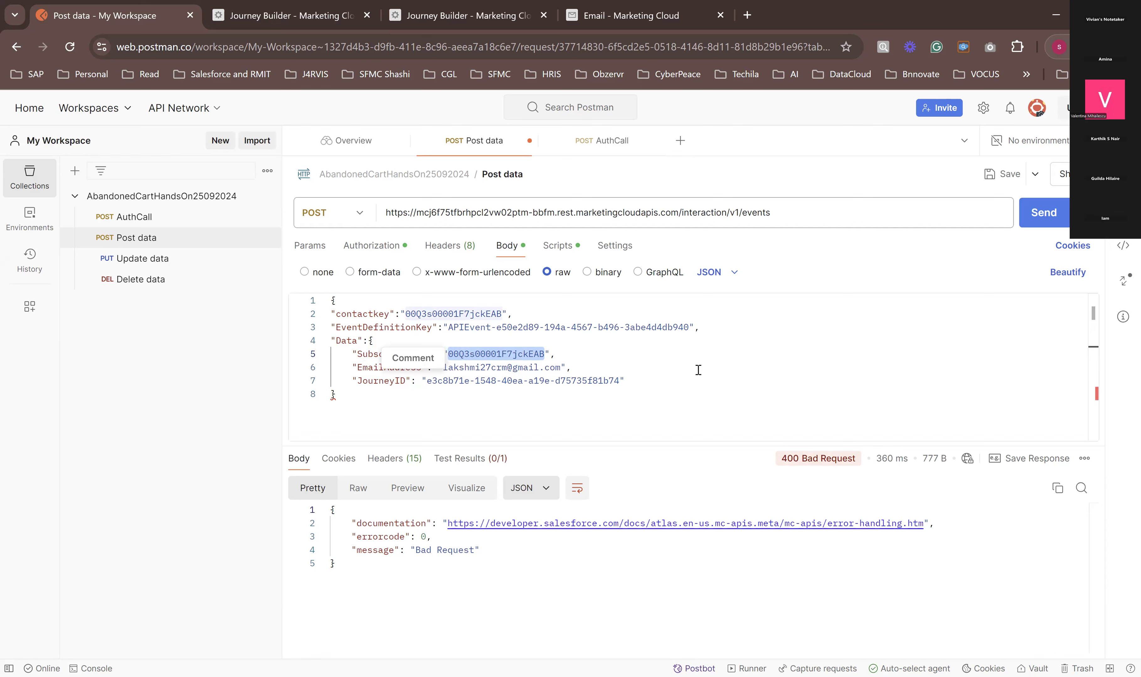
pyautogui.click(660, 405)
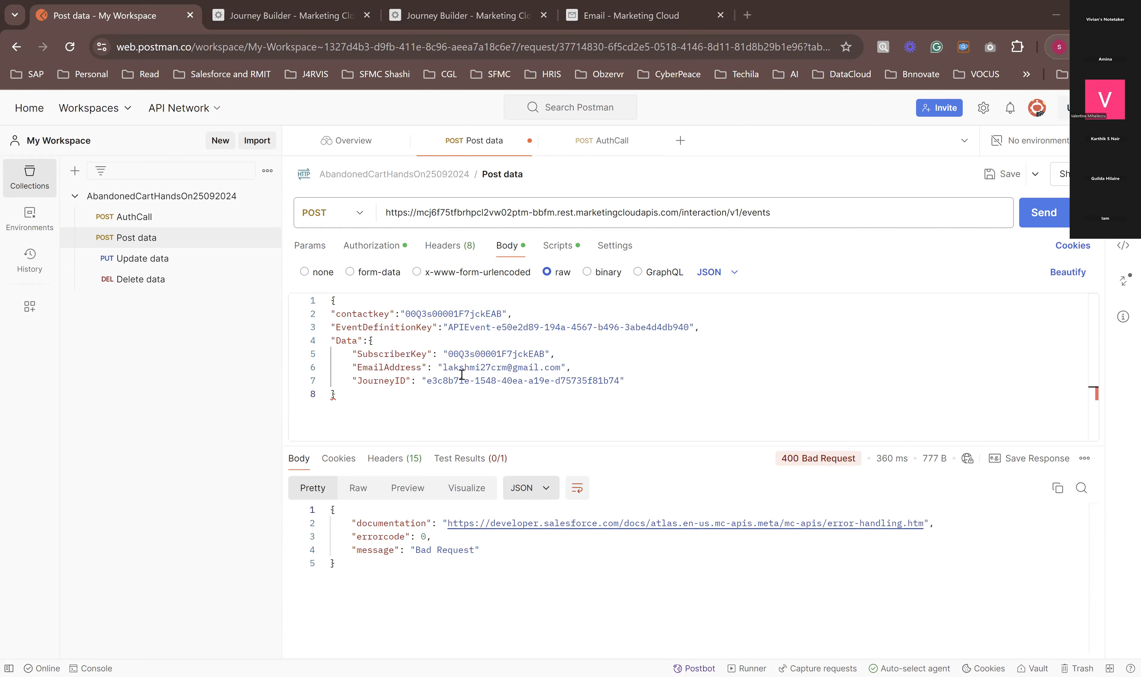
pyautogui.click(563, 356)
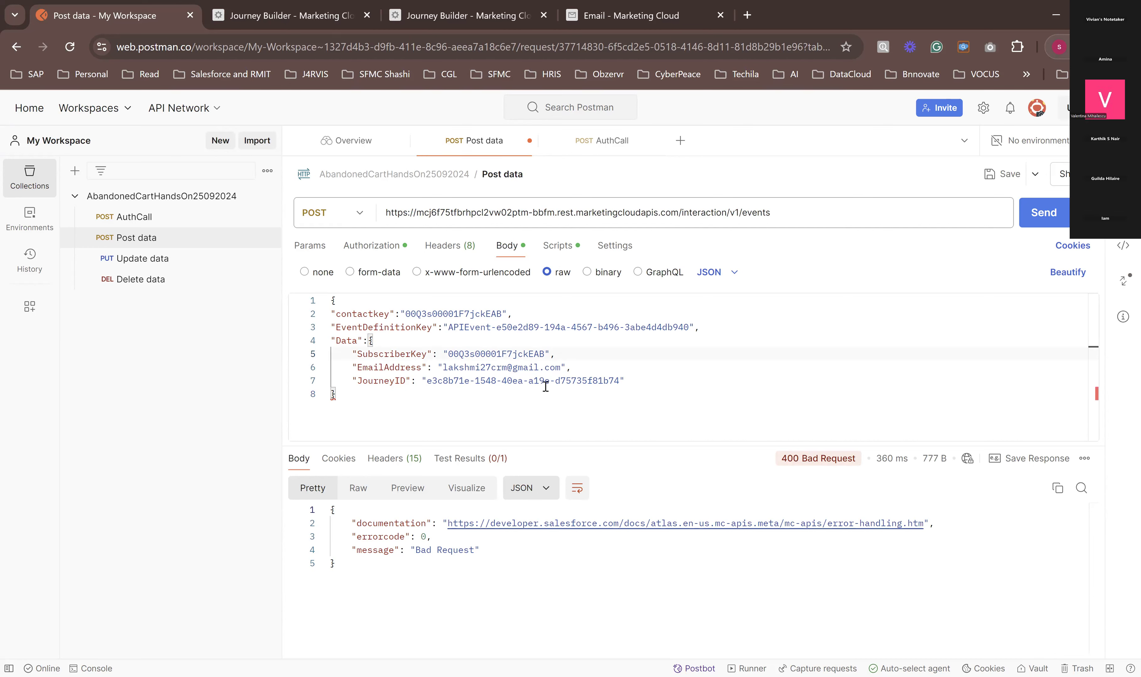
pyautogui.click(419, 398)
# Step: Copy the EventDefinitionKey and JourneyID values from the Post data request body to share them in another window
pyautogui.moveTo(448, 327); pyautogui.dragTo(690, 328)
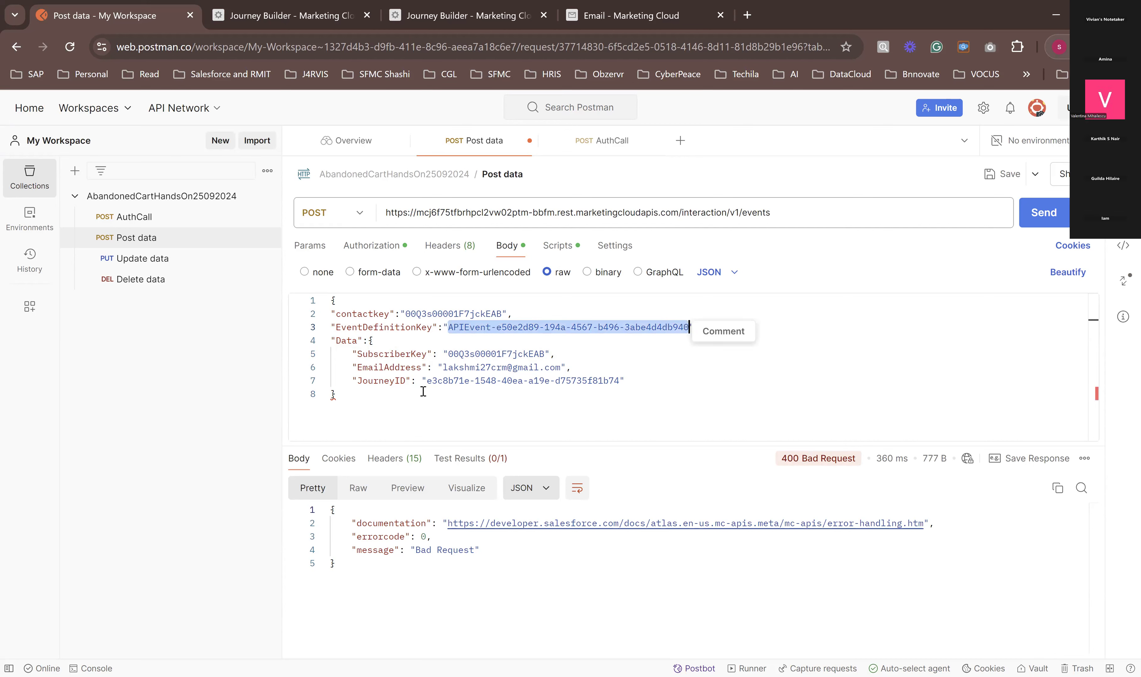
pyautogui.hotkey('alt', 'Tab')
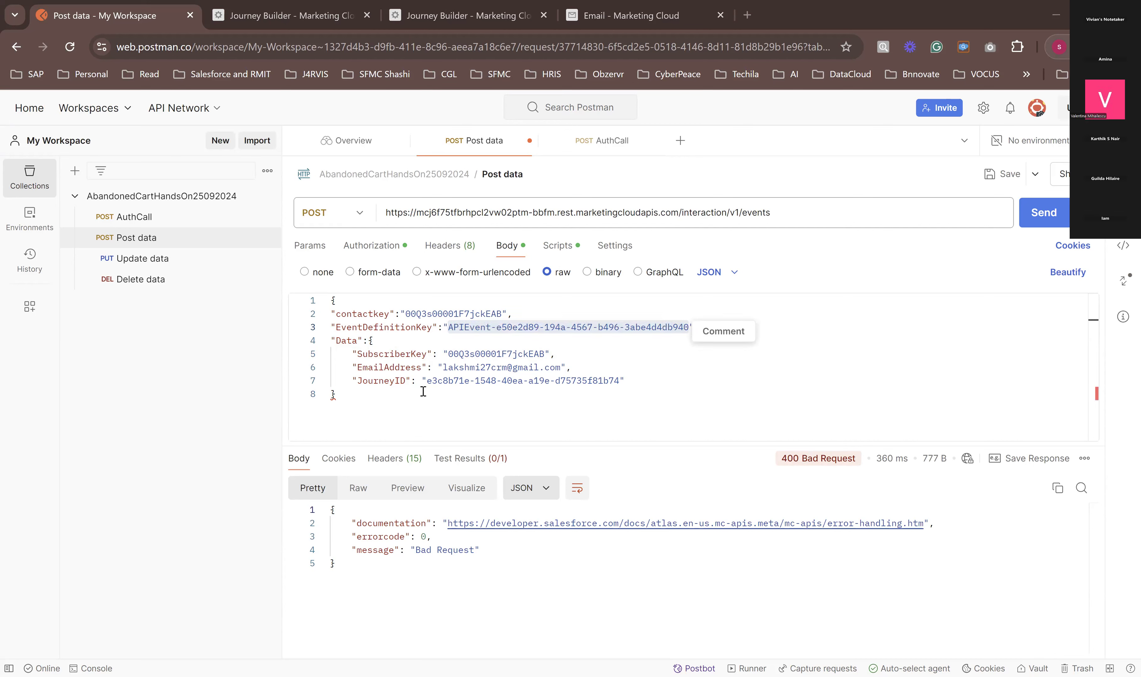
pyautogui.moveTo(427, 380); pyautogui.dragTo(618, 382)
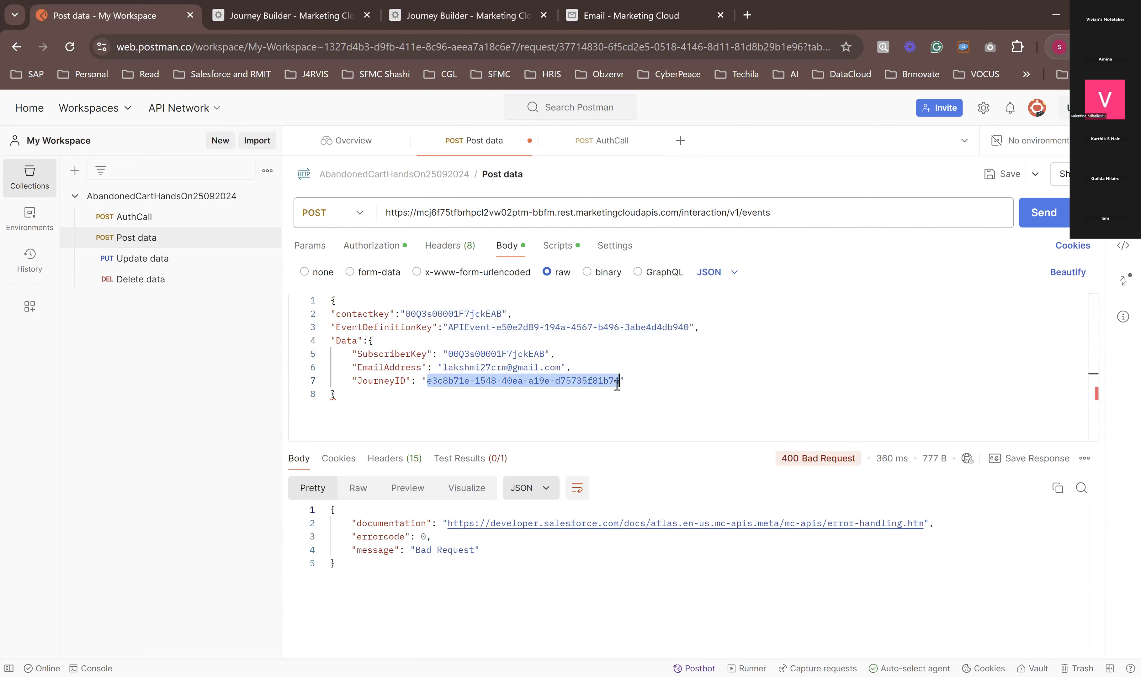
pyautogui.hotkey('alt', 'Tab')
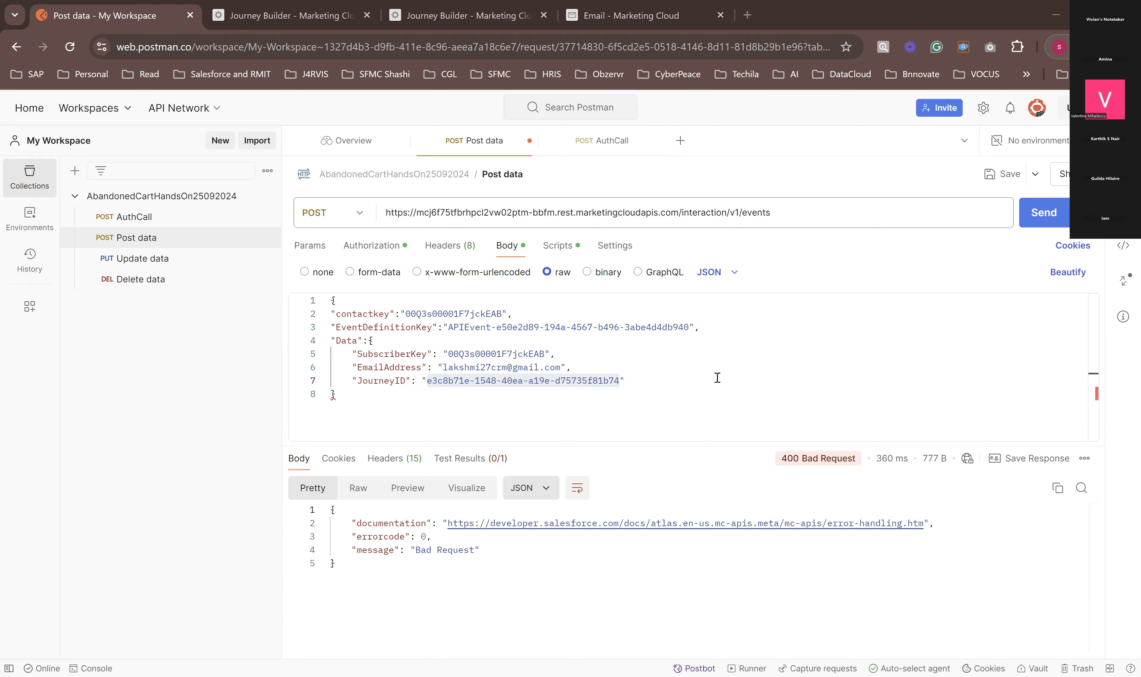
pyautogui.click(678, 380)
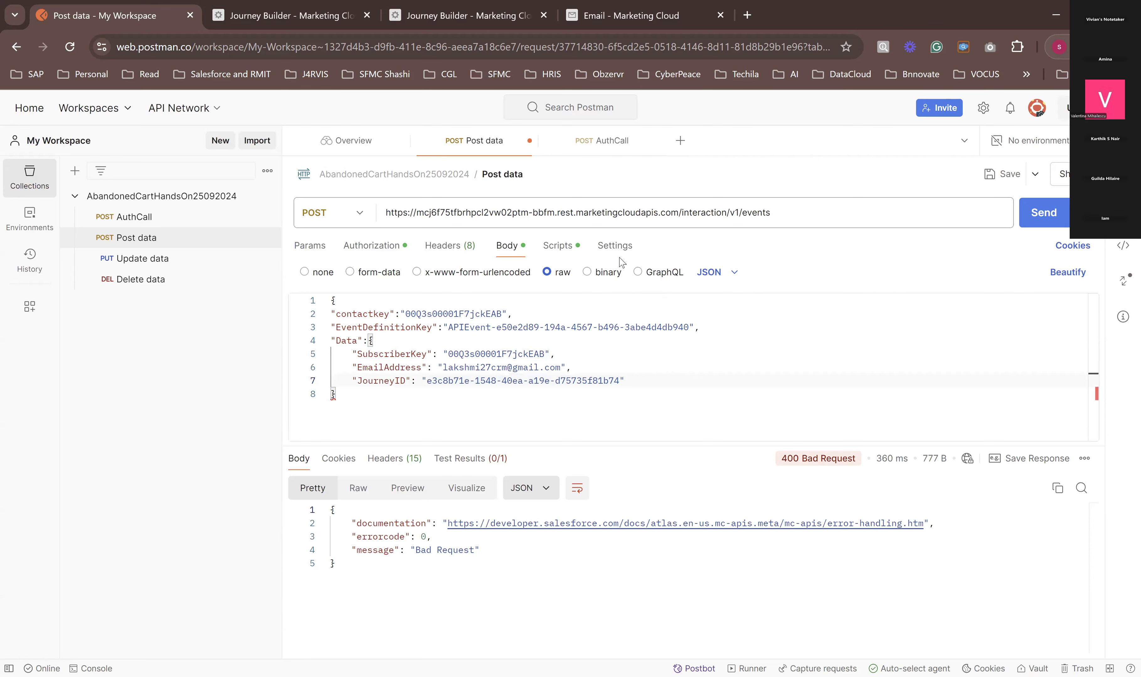
pyautogui.click(387, 255)
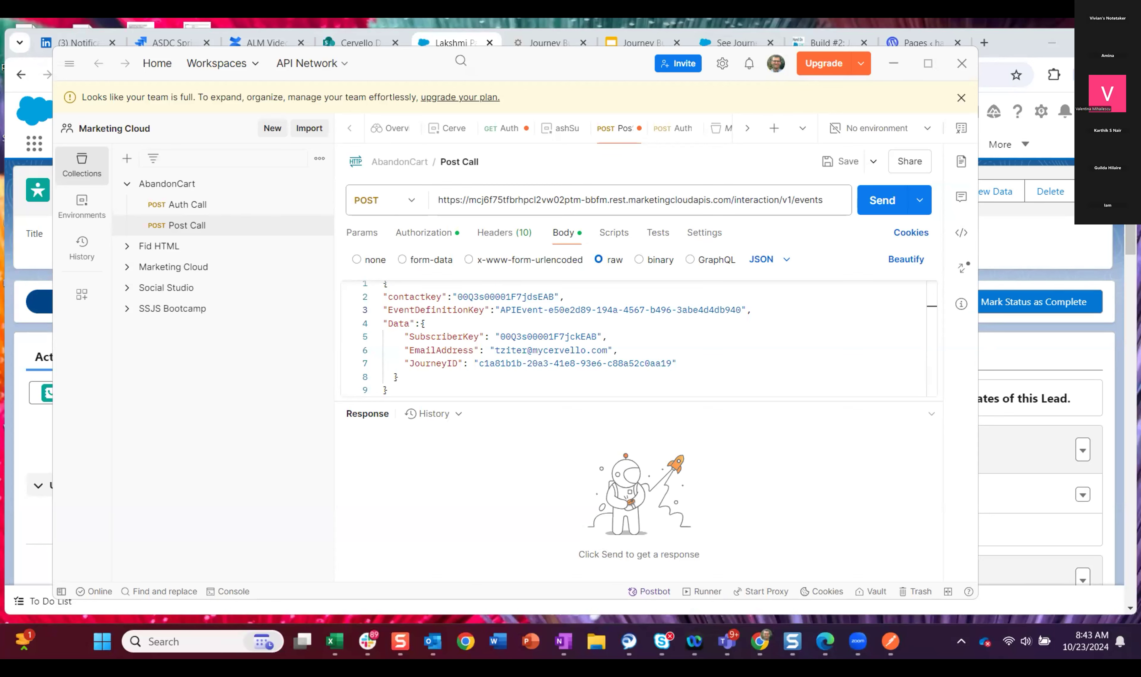
# Step: In the AbandonCart Post Call body, set JourneyID to e3c8b71e-1548-40ea-a19e-d75735f81b74 and replace the SubscriberKey and contactkey values with the lead's ID
pyautogui.moveTo(668, 356); pyautogui.dragTo(479, 364)
pyautogui.write('e3c8b71e-1548-40ea-a19e-d75735f81b74')
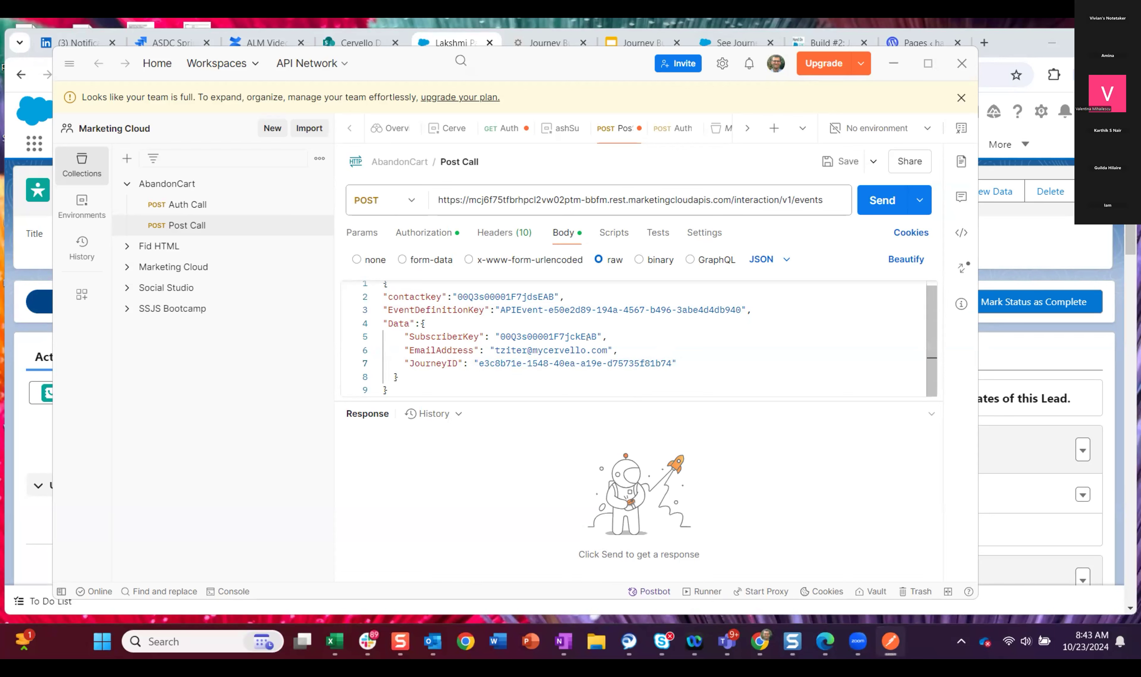
pyautogui.moveTo(597, 337); pyautogui.dragTo(501, 332)
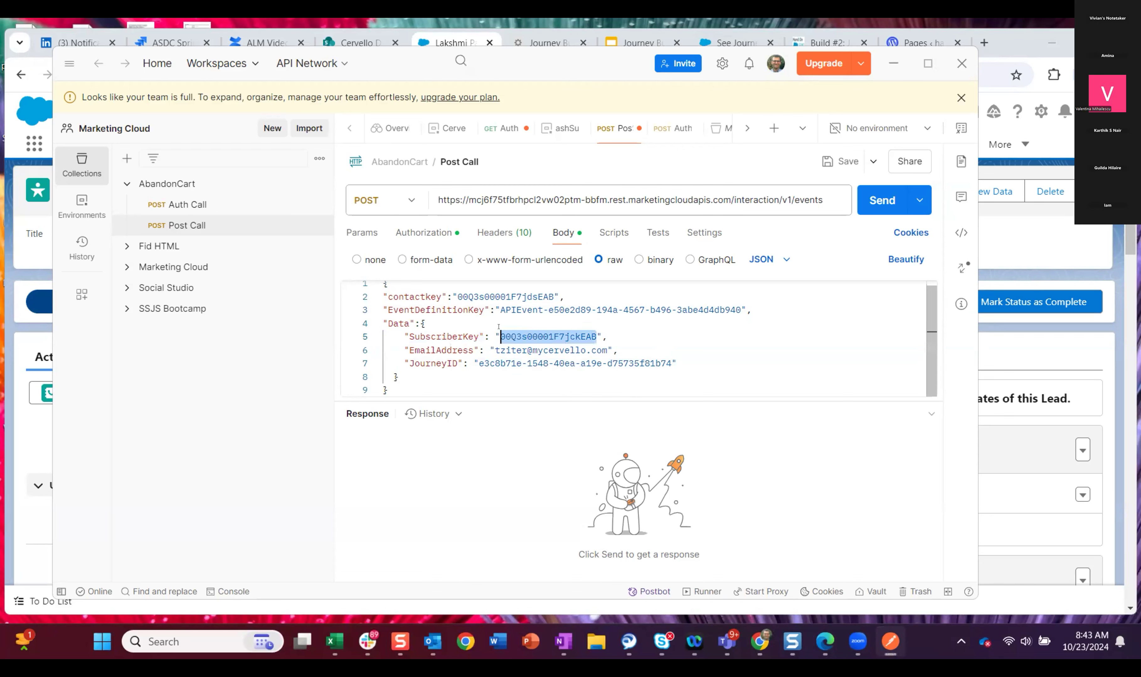
pyautogui.hotkey('ctrl', 'v')
pyautogui.moveTo(554, 296); pyautogui.dragTo(453, 292)
pyautogui.hotkey('ctrl', 'v')
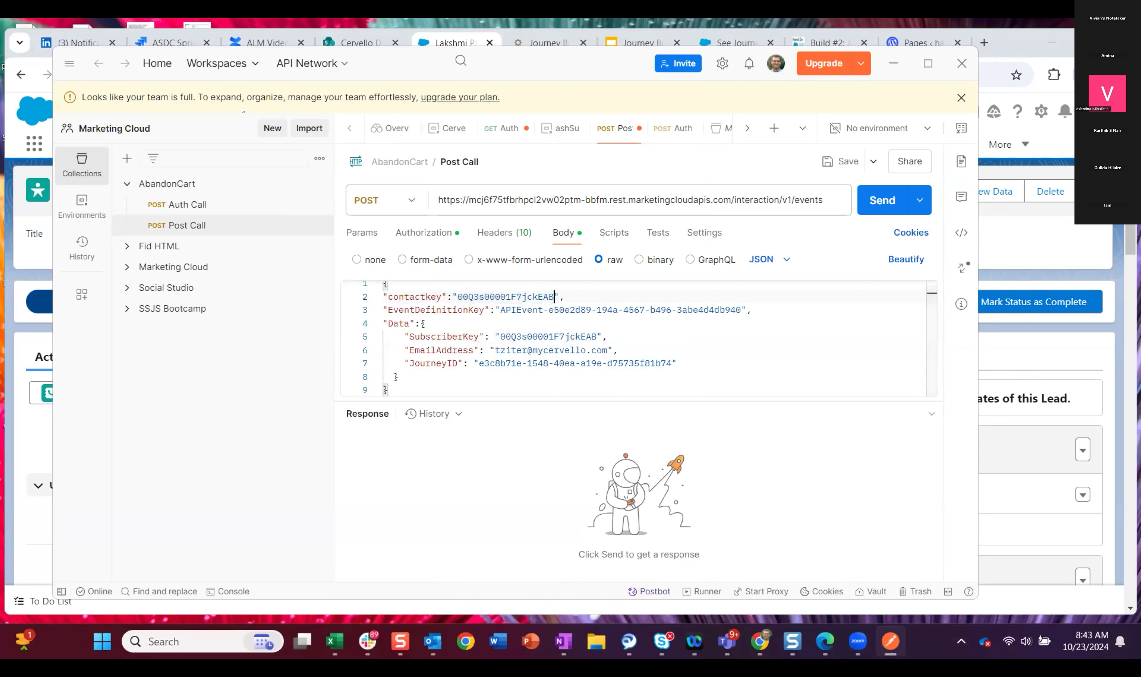
# Step: Copy the email address from the lead's details in Salesforce and paste it as the EmailAddress value in Postman's Post Call body
pyautogui.click(1017, 42)
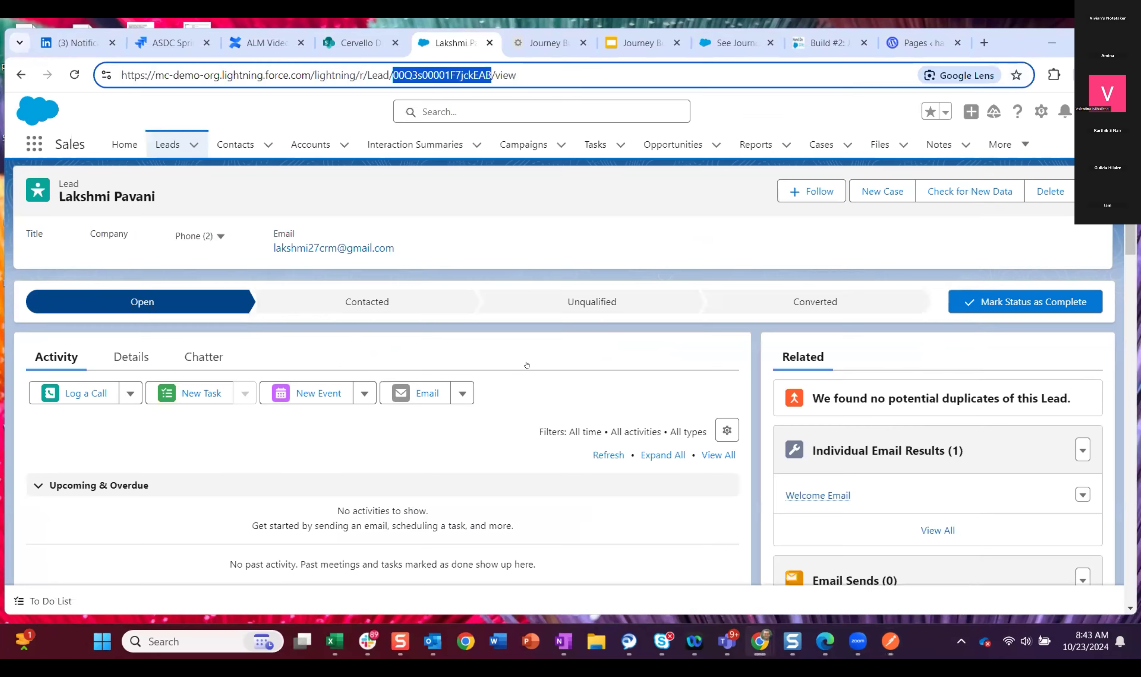
pyautogui.click(131, 357)
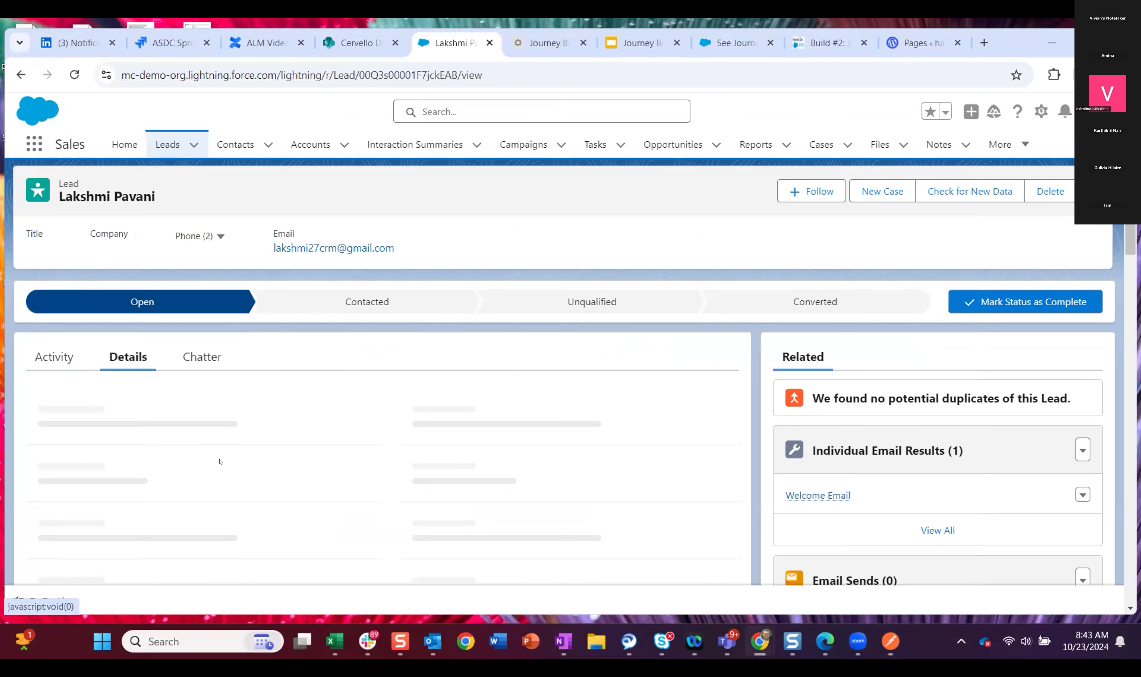
pyautogui.scroll(-2, 556, 439)
pyautogui.moveTo(525, 443); pyautogui.dragTo(393, 449)
pyautogui.hotkey('ctrl', 'c')
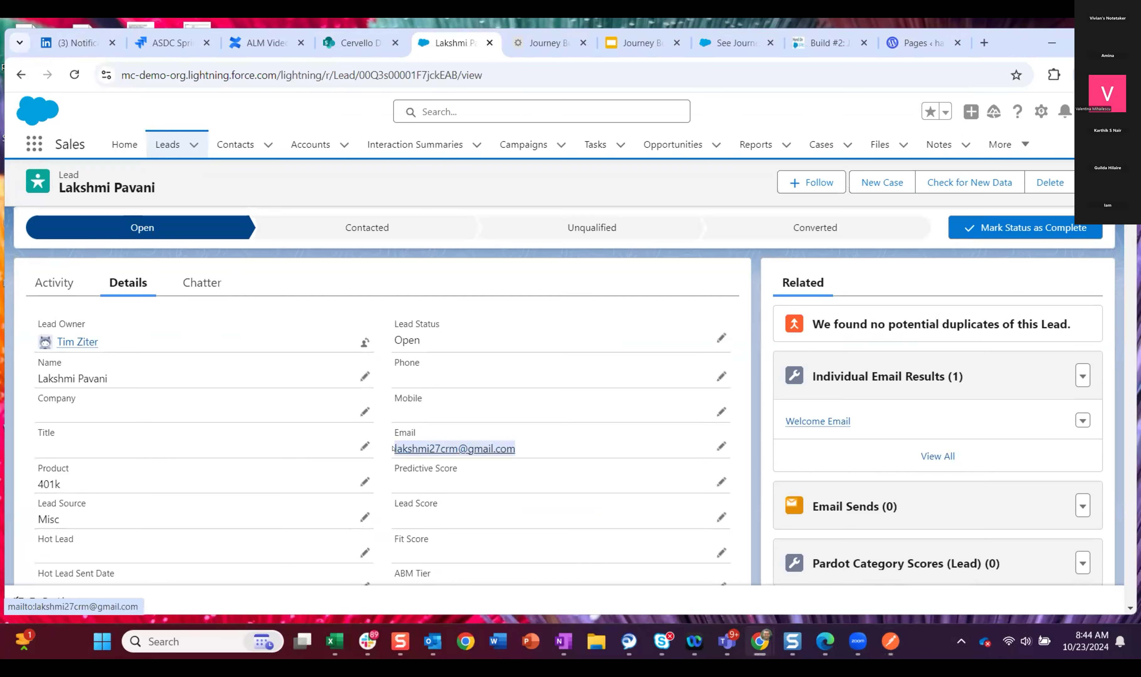
pyautogui.click(892, 645)
pyautogui.moveTo(607, 350); pyautogui.dragTo(494, 350)
pyautogui.hotkey('ctrl', 'v')
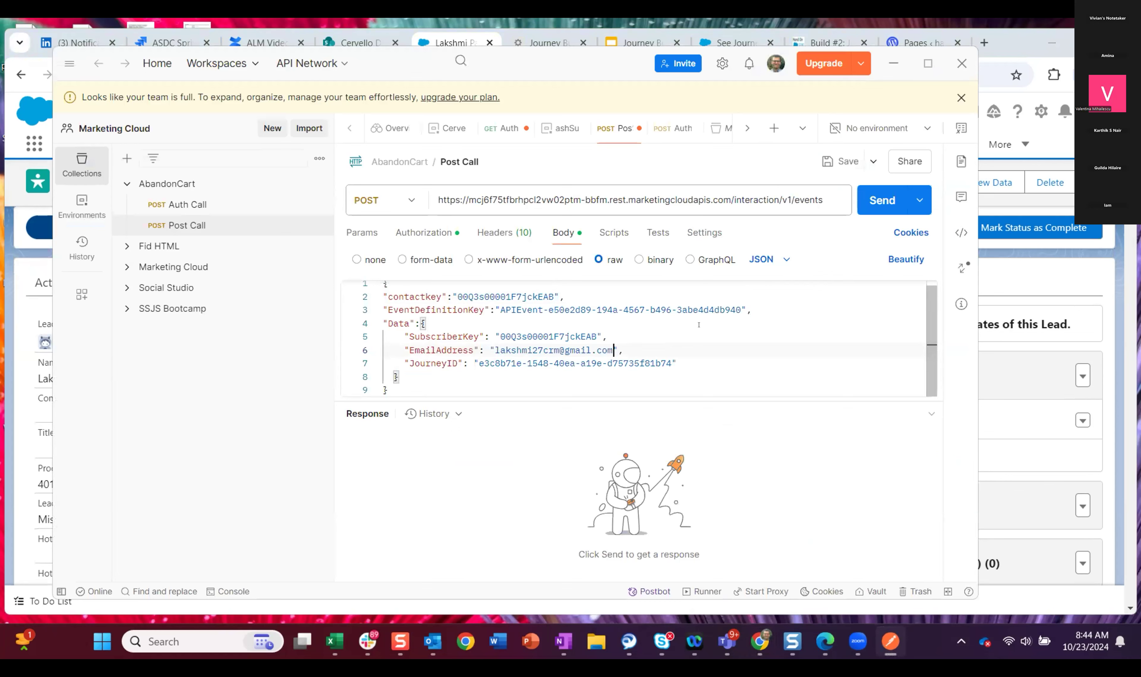
# Step: Send the AbandonCart Auth Call request and copy the access token from its response
pyautogui.click(183, 204)
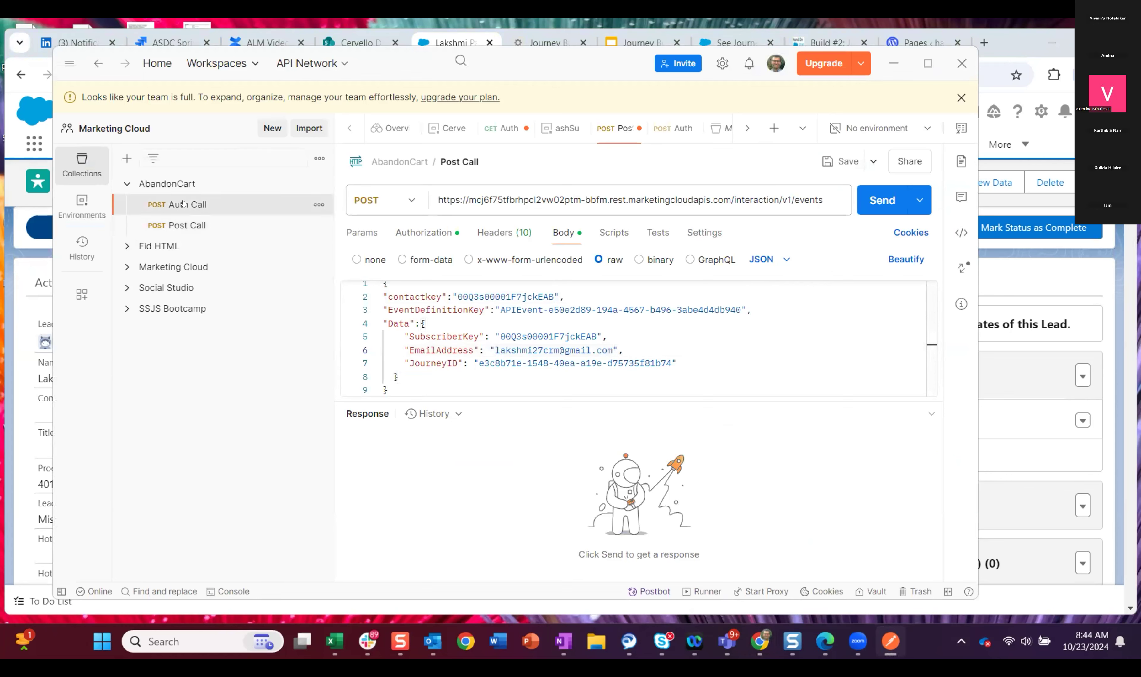
pyautogui.click(879, 202)
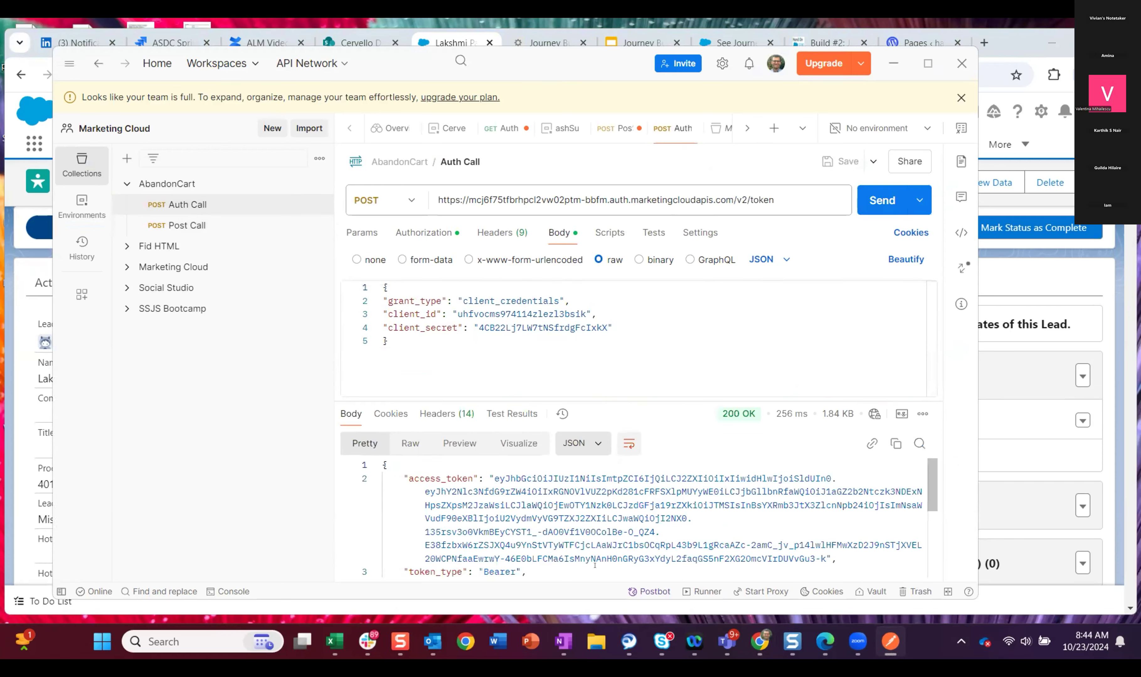
pyautogui.moveTo(824, 556); pyautogui.dragTo(491, 477)
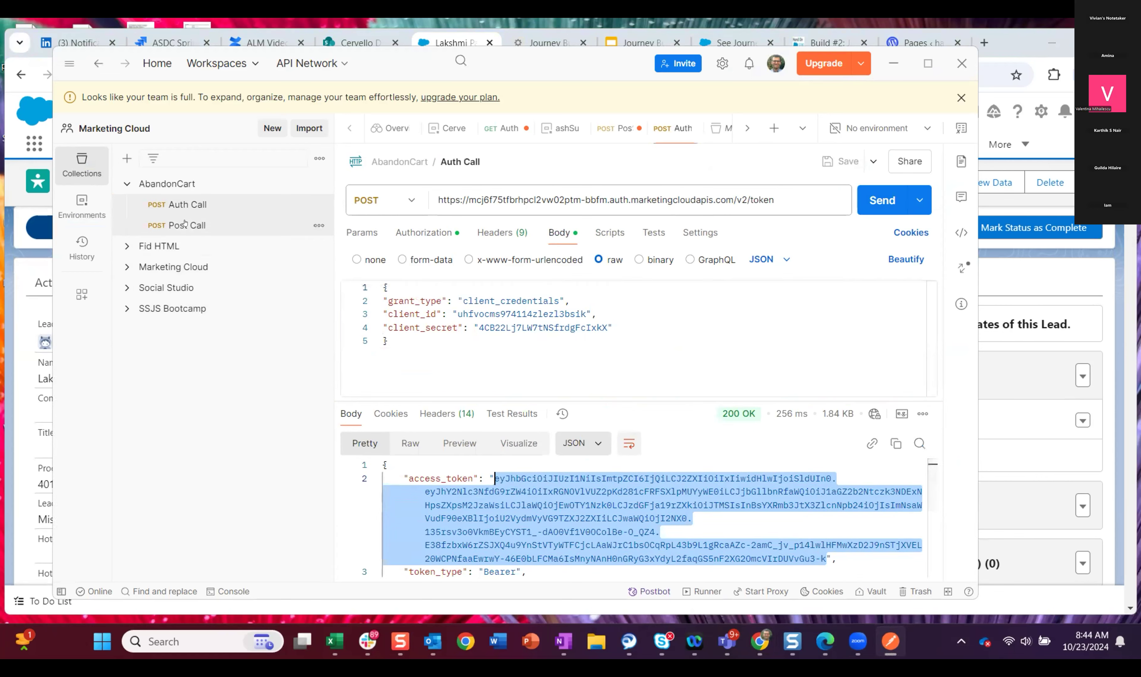
# Step: Replace the Post Call's bearer token with the newly copied access token and send the event request
pyautogui.click(177, 225)
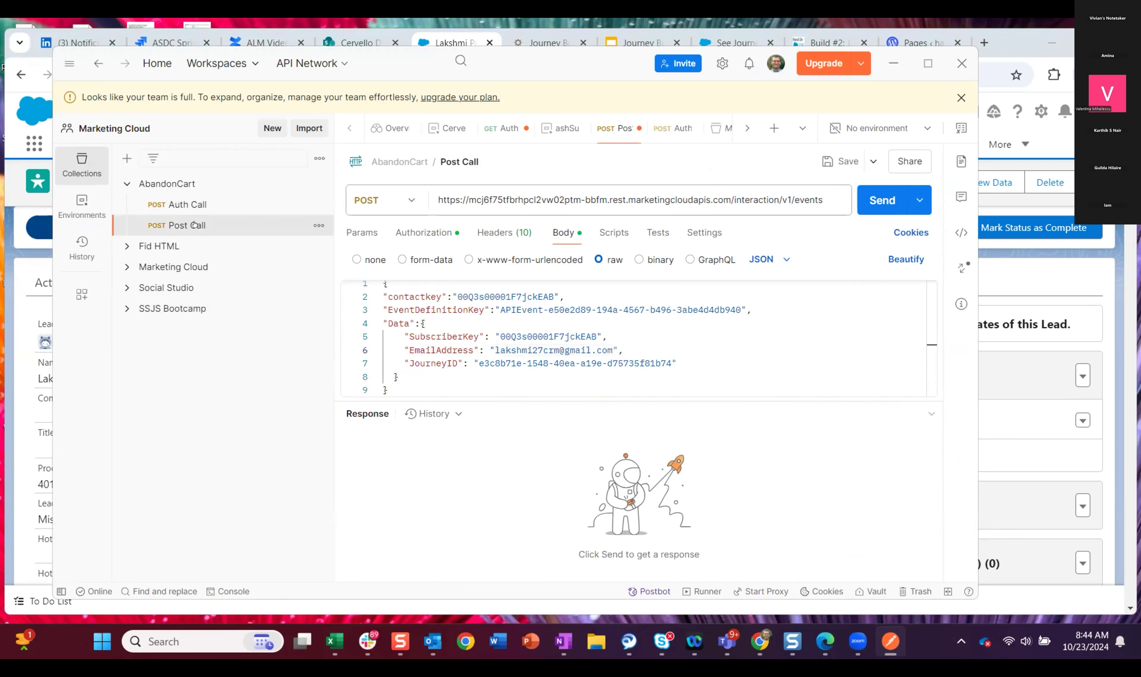
pyautogui.click(424, 232)
pyautogui.click(738, 343)
pyautogui.hotkey('ctrl', 'a')
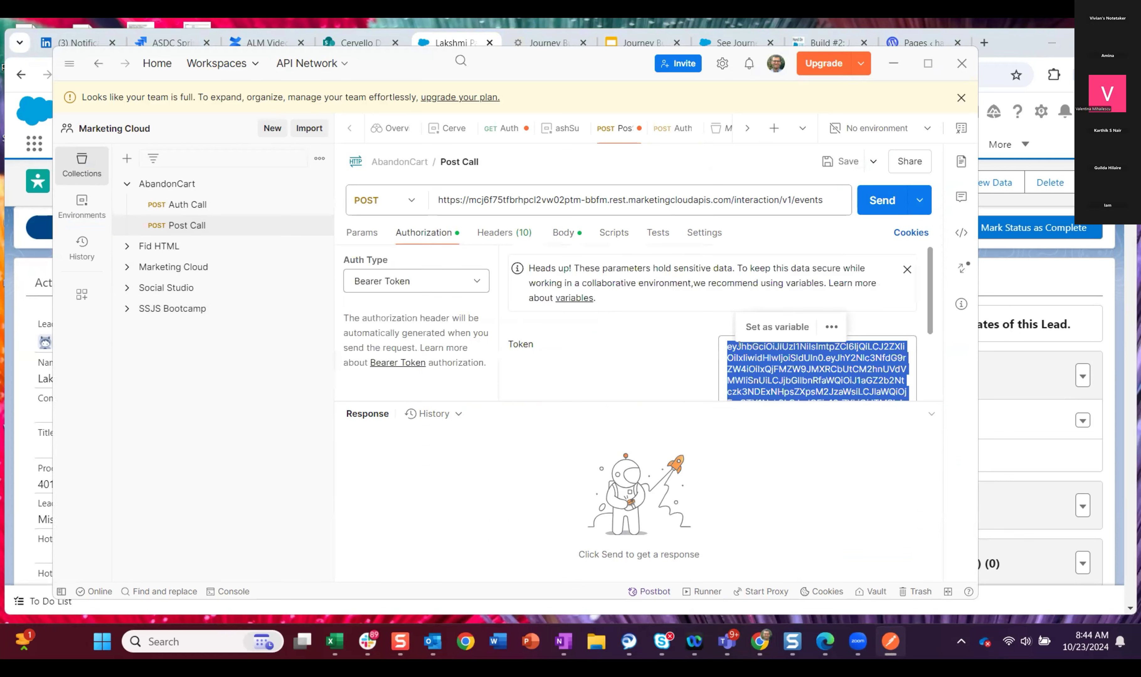
pyautogui.press('BackSpace')
pyautogui.hotkey('ctrl', 'v')
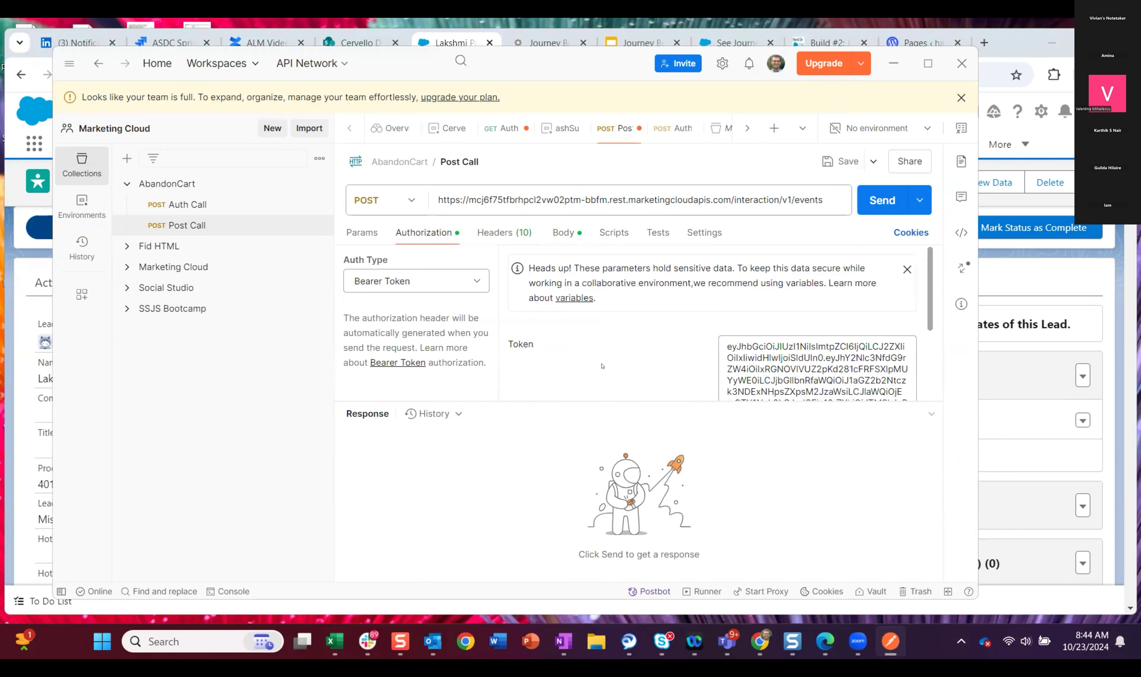
pyautogui.click(556, 232)
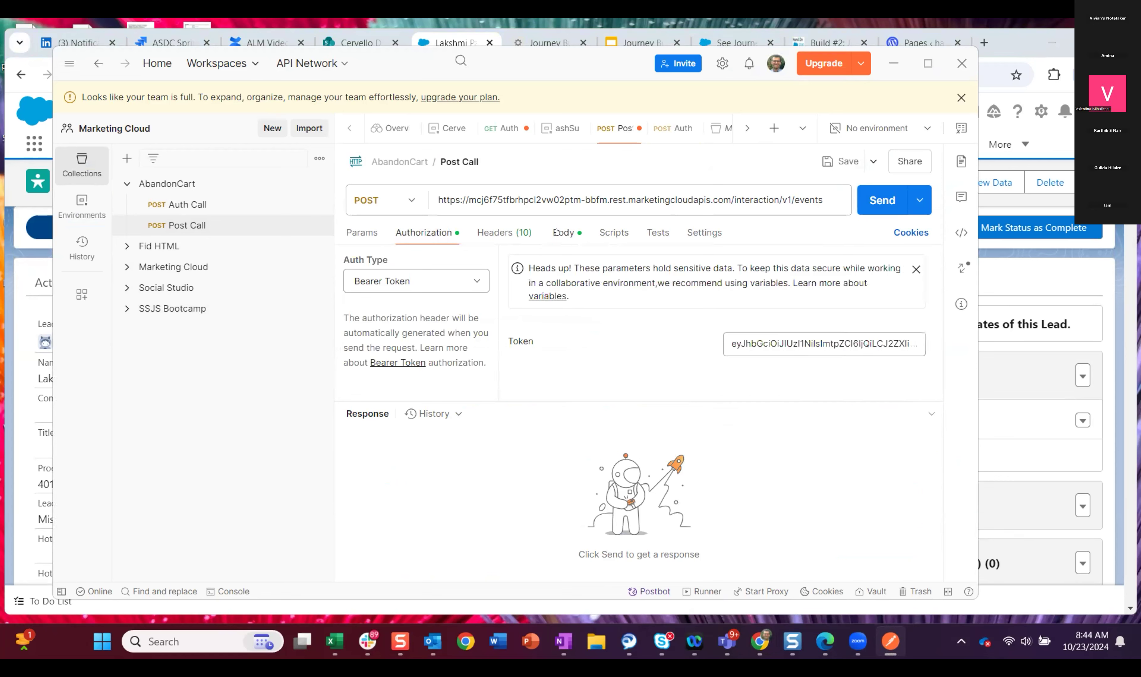
pyautogui.click(879, 200)
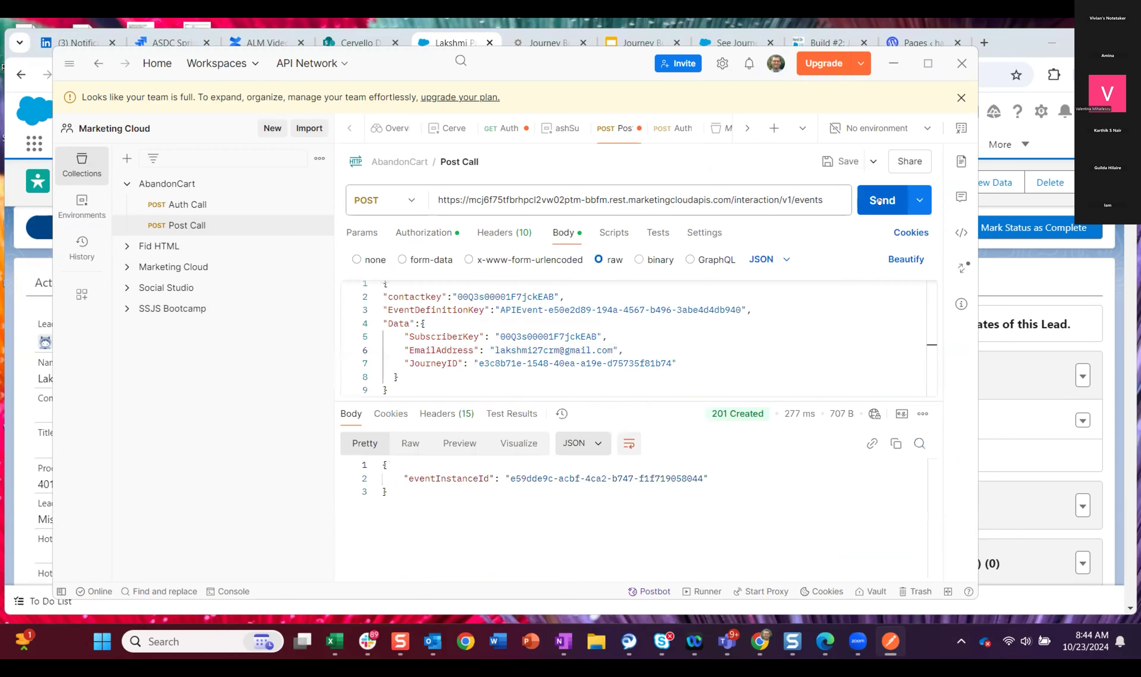
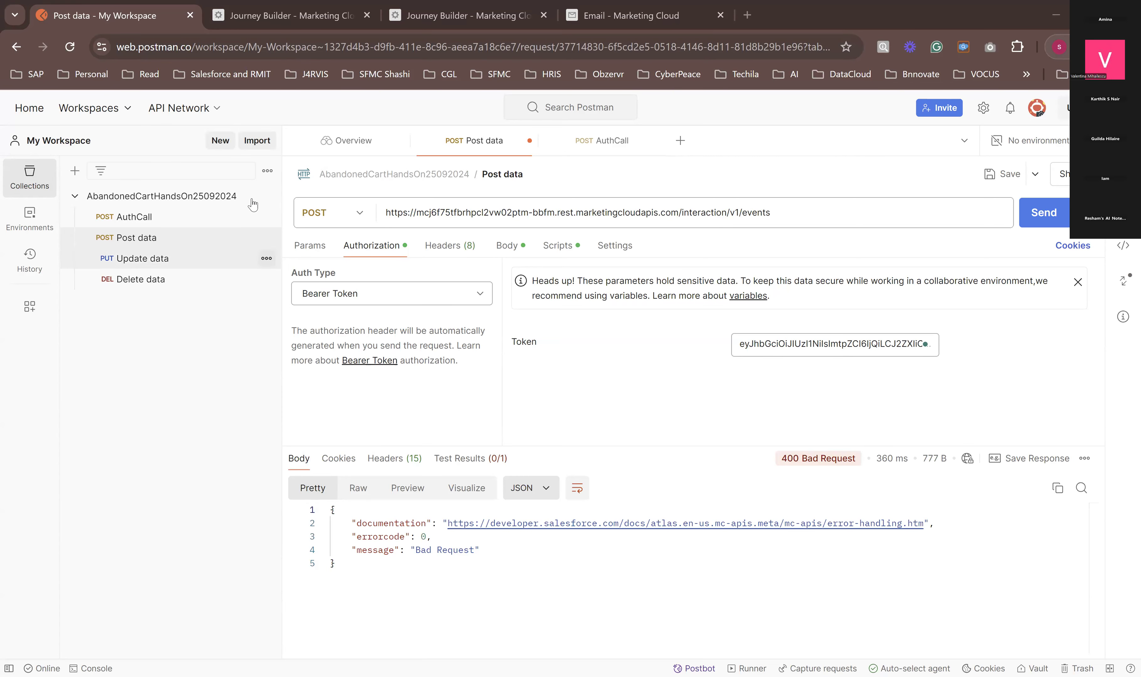
# Step: Switch to Marketing Cloud and view the records of the EventSourceJSDE_23102024 data extension, checking the JourneyID value
pyautogui.click(273, 16)
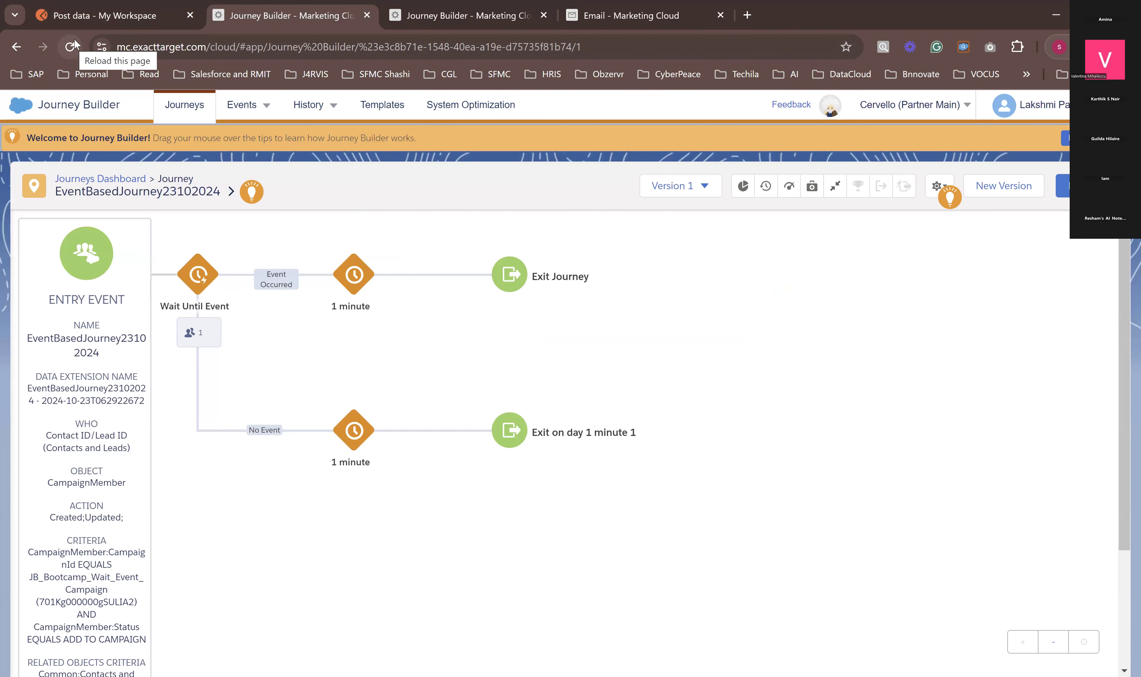
pyautogui.click(618, 13)
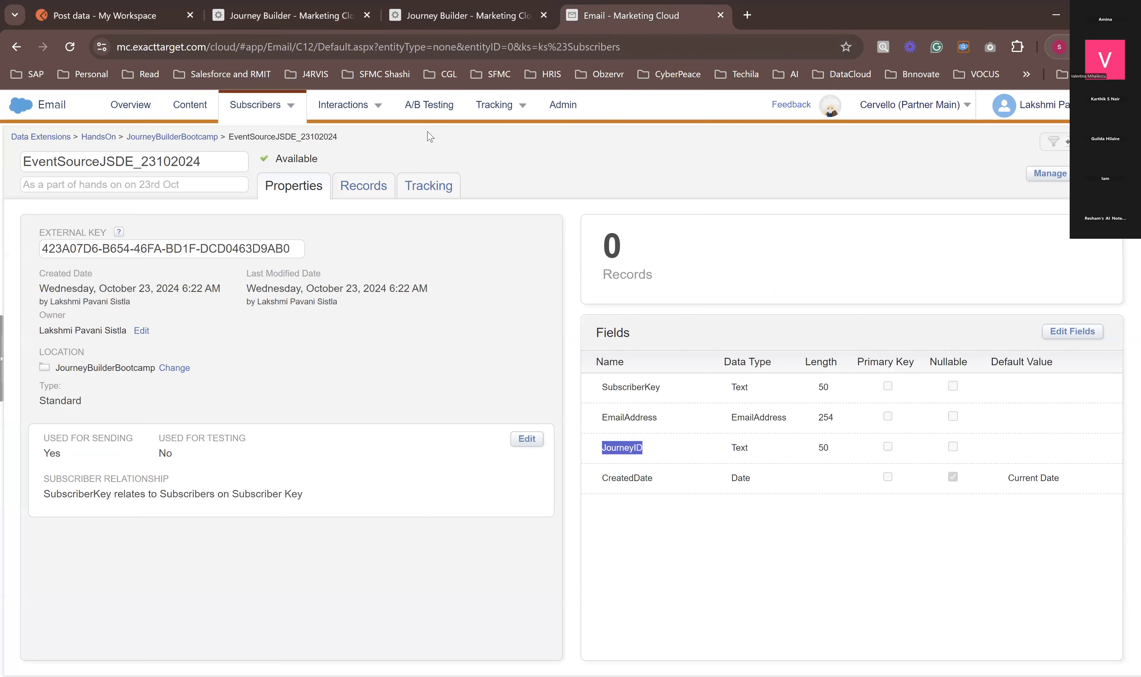
pyautogui.click(350, 194)
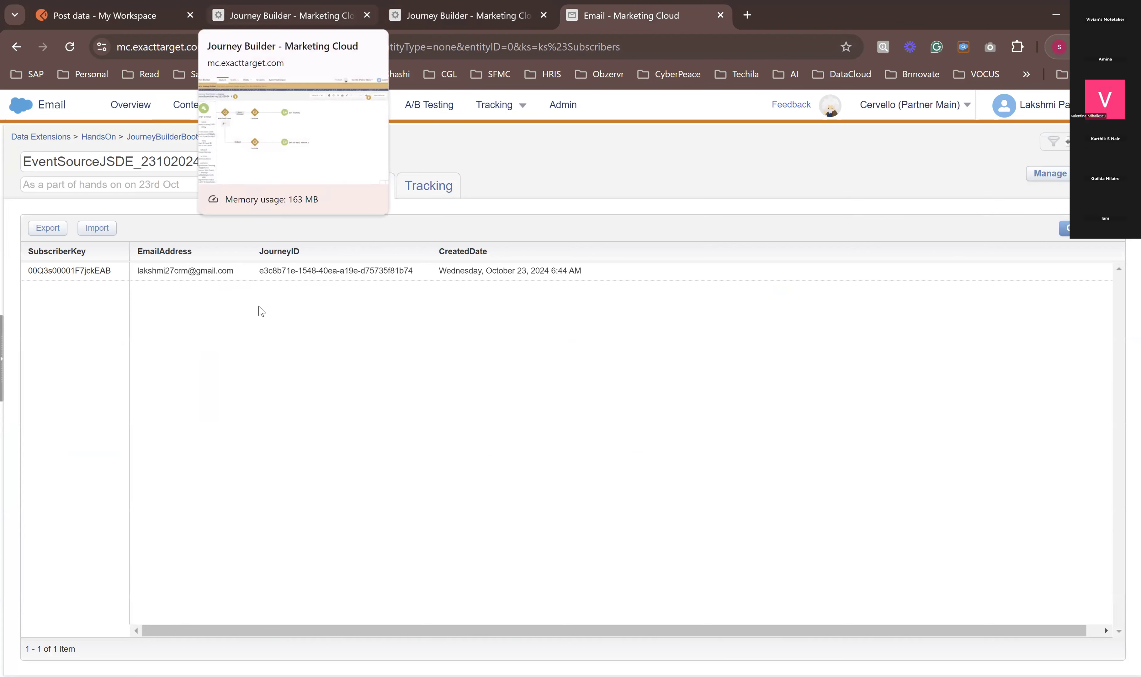
pyautogui.moveTo(264, 272); pyautogui.dragTo(399, 272)
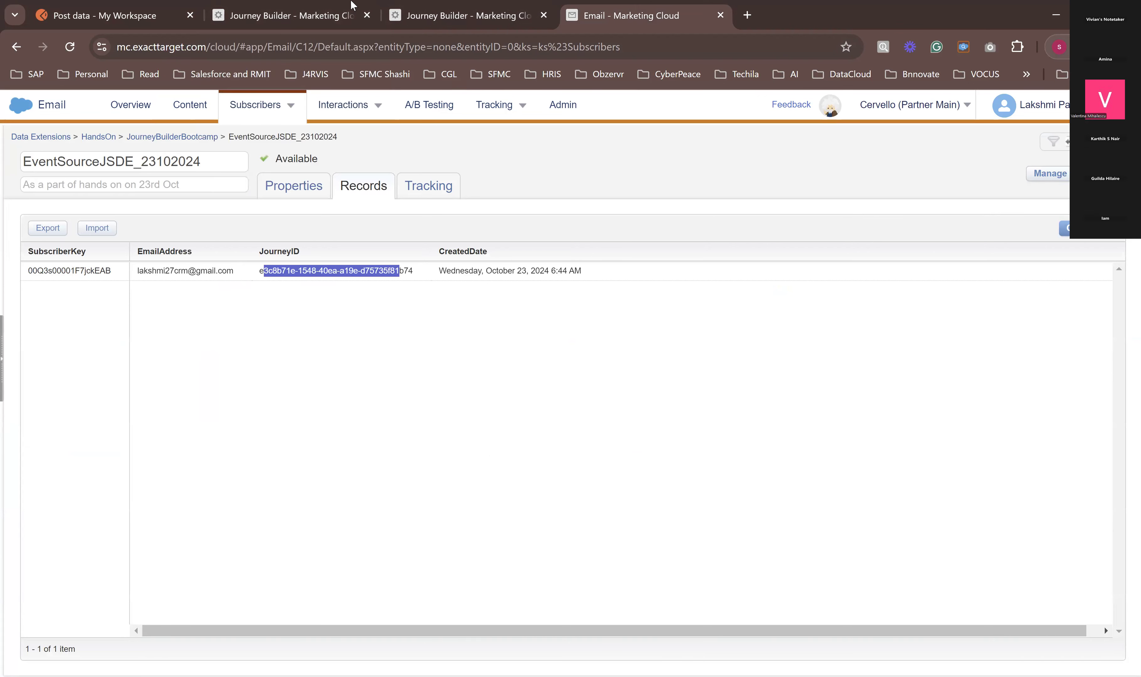
# Step: Reload EventBasedJourney23102024, close the duplicate Journey Builder page, and check the population of the 1 minute wait on the Event Occurred path
pyautogui.click(304, 23)
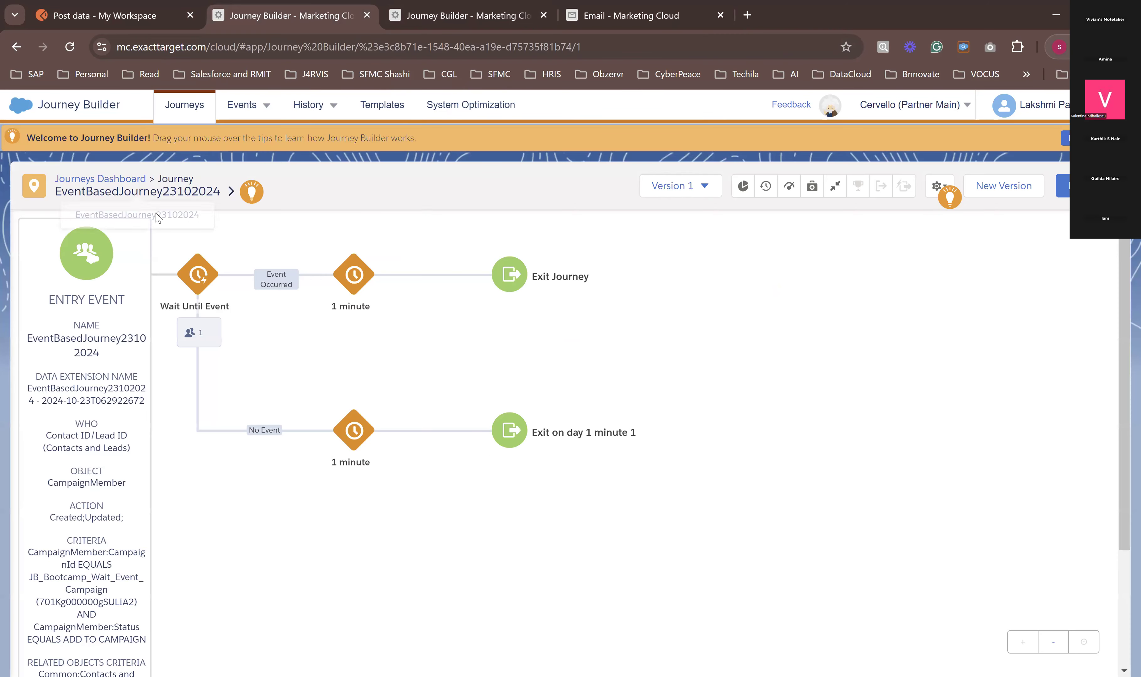
pyautogui.click(70, 46)
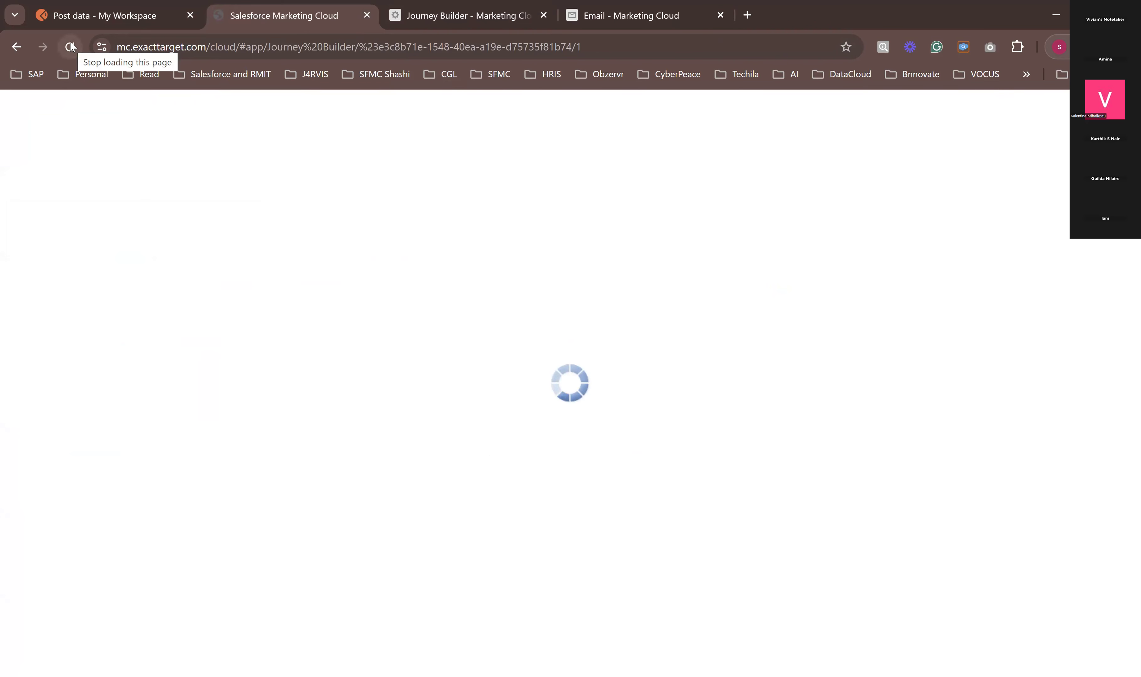
pyautogui.click(543, 15)
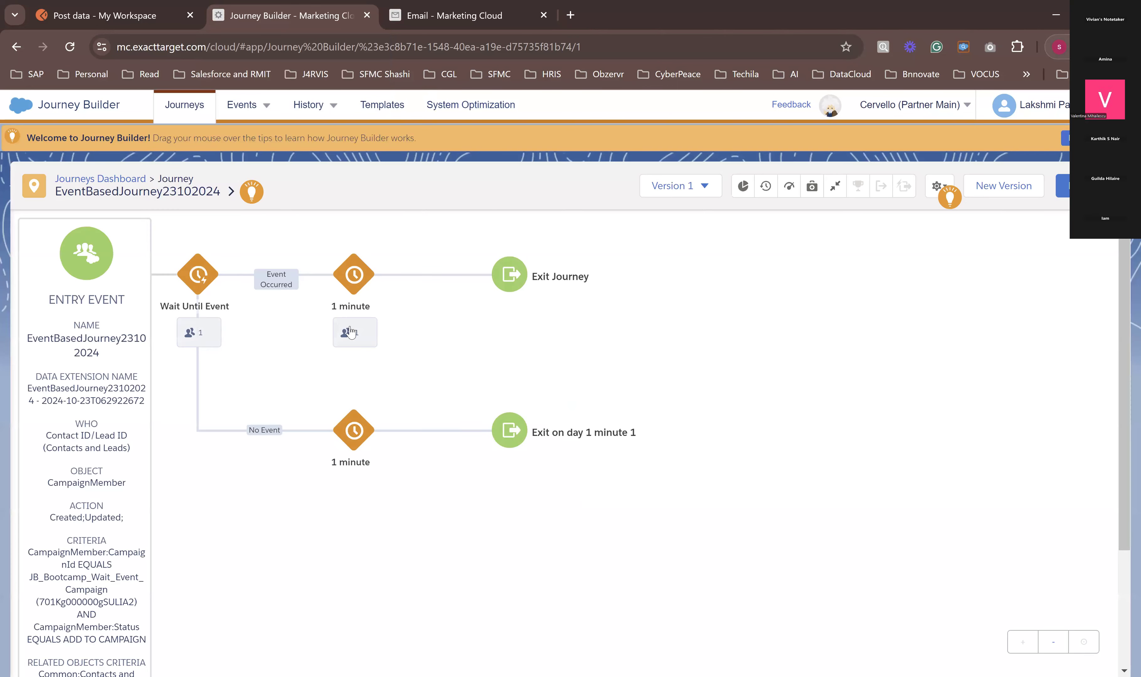
pyautogui.click(351, 332)
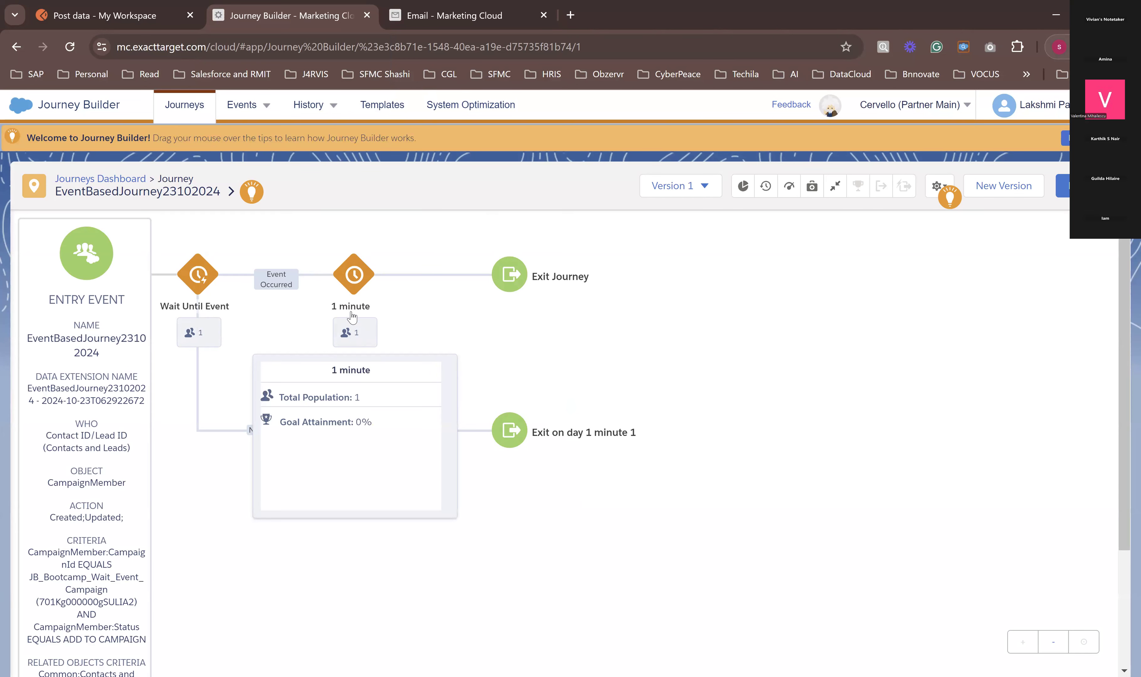
pyautogui.click(555, 342)
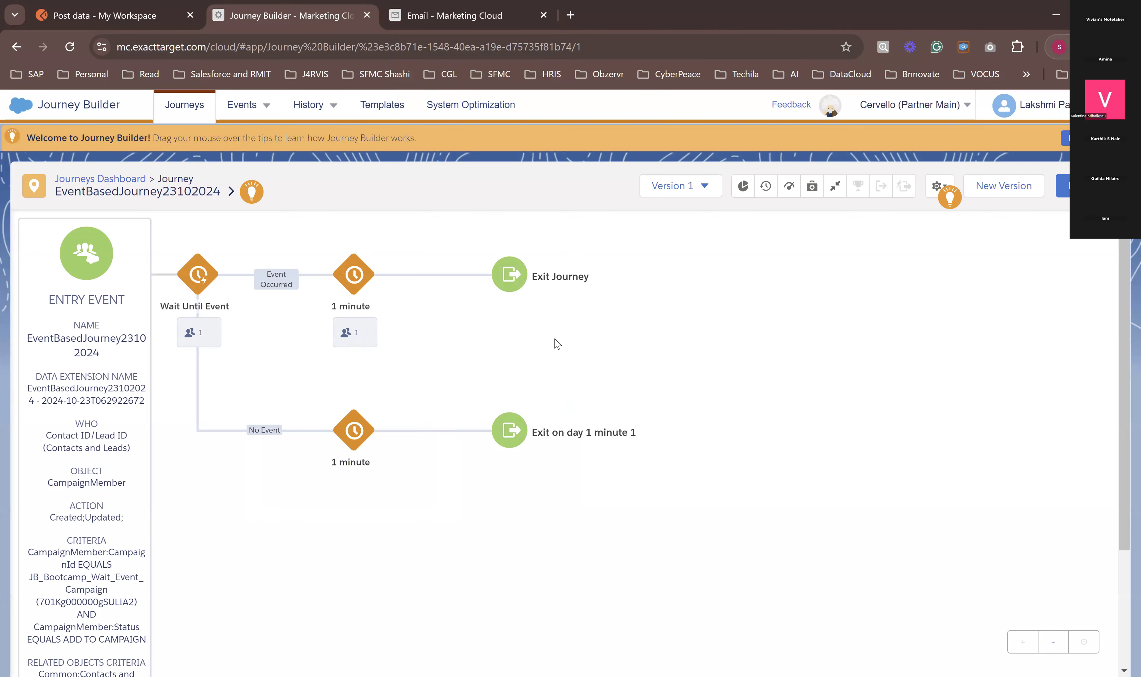
pyautogui.click(335, 329)
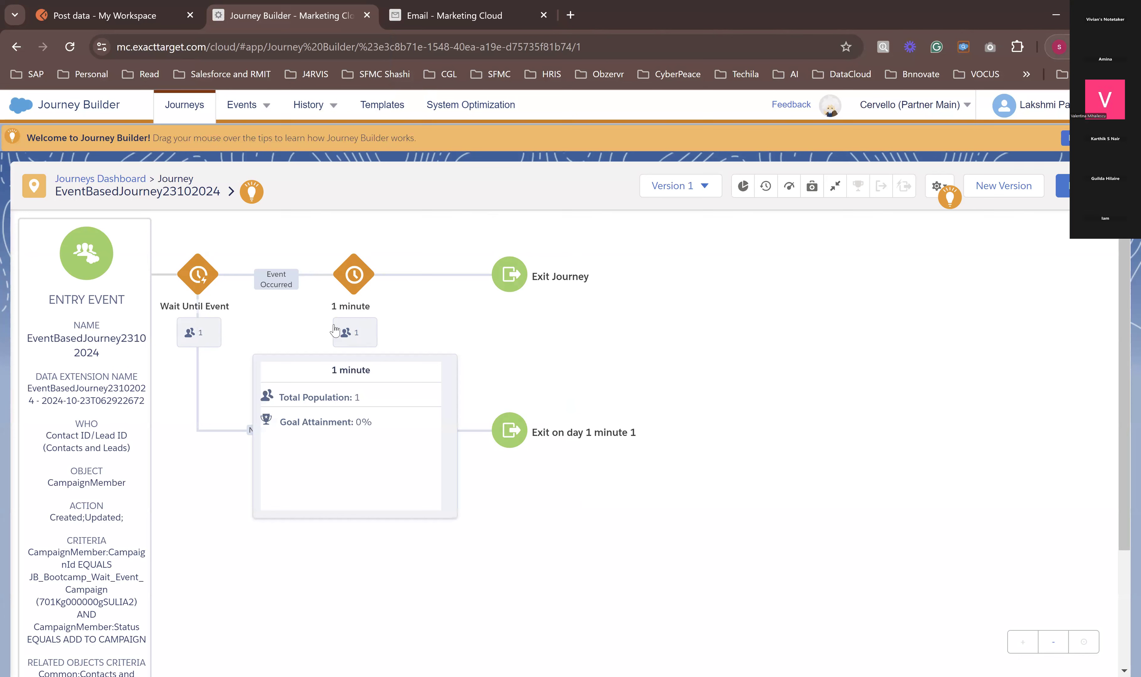
pyautogui.click(502, 317)
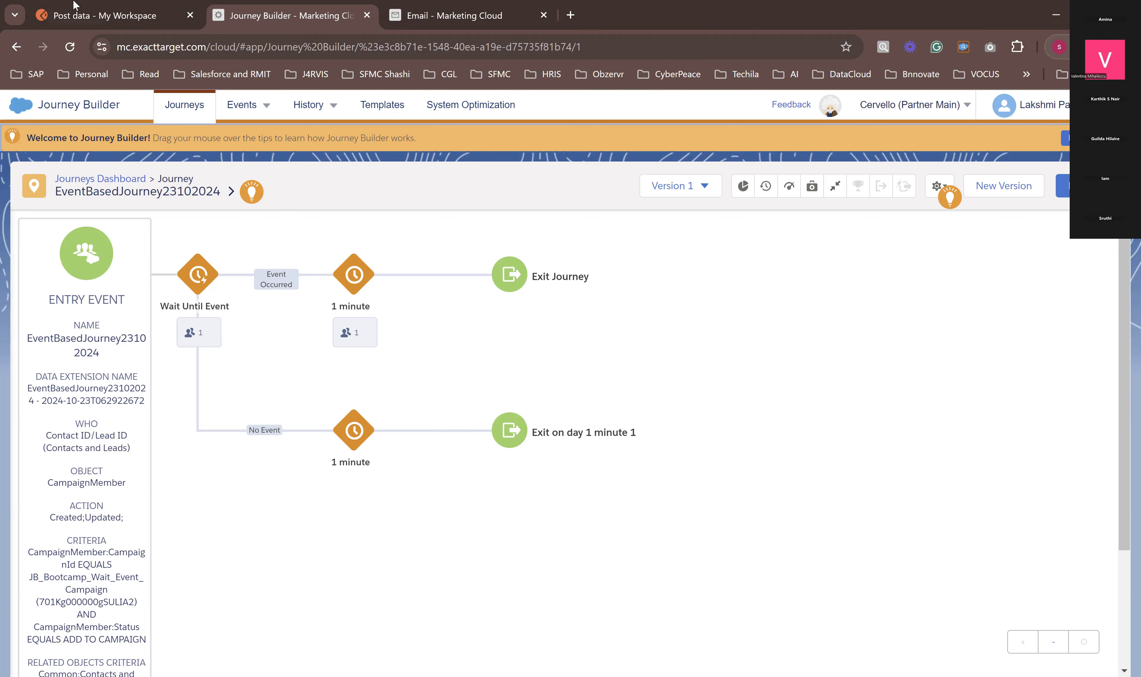
# Step: Return to Postman, send the AuthCall request again, and copy the new access token from its response
pyautogui.click(85, 17)
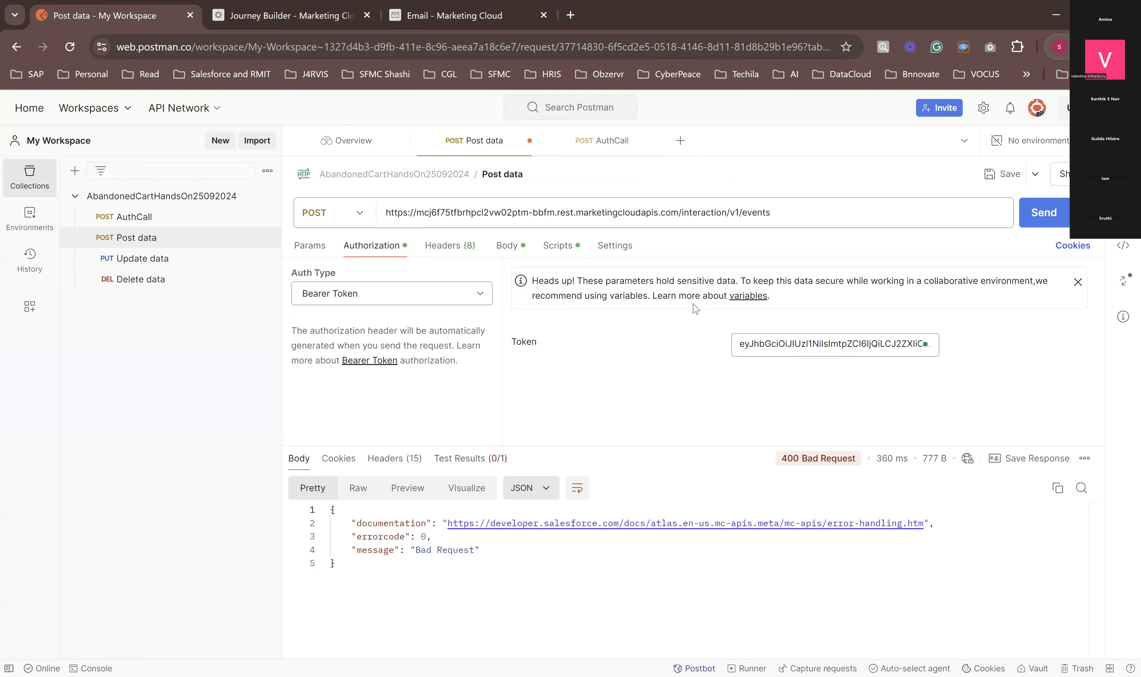
pyautogui.click(269, 10)
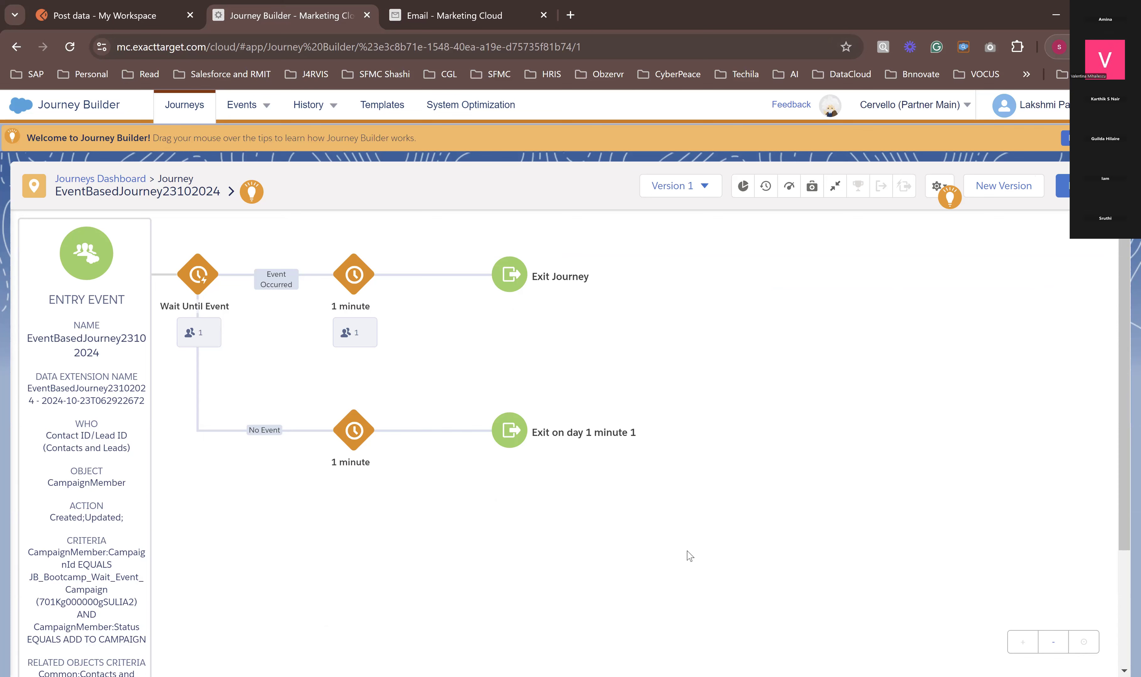
pyautogui.click(84, 19)
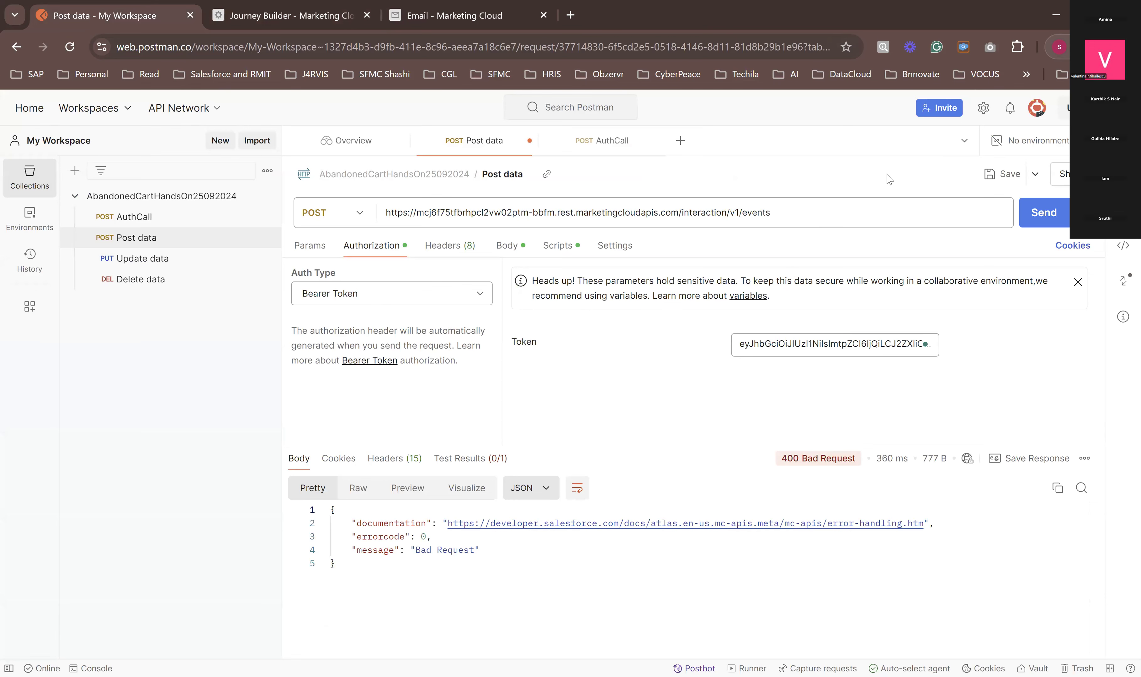
pyautogui.click(139, 226)
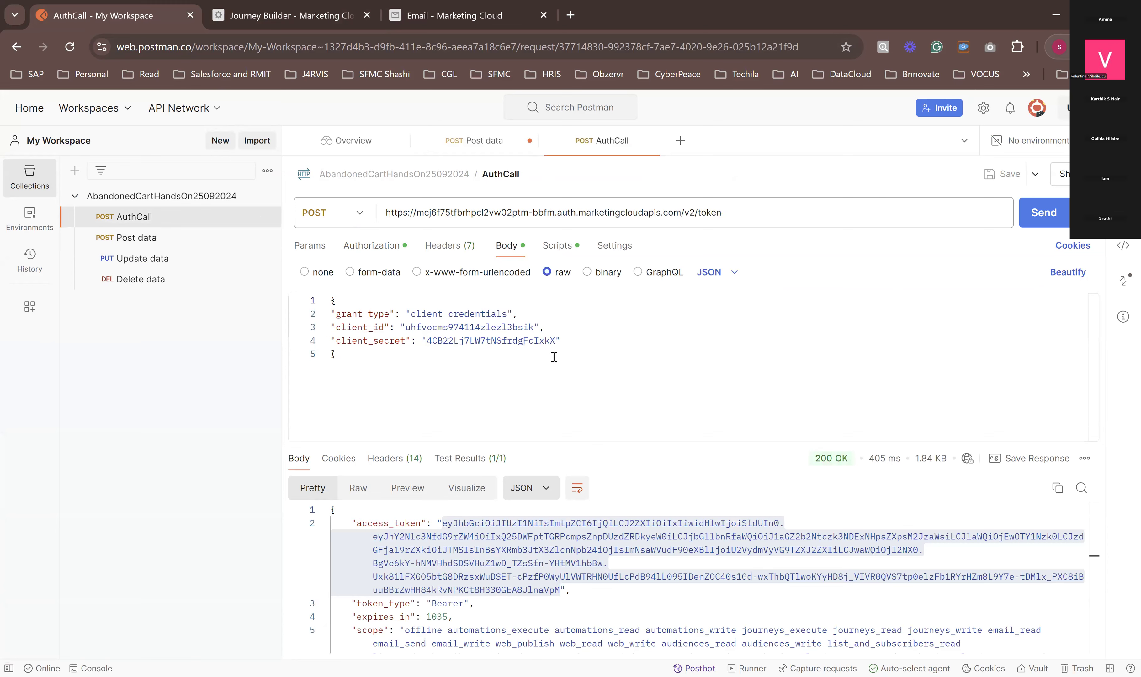
pyautogui.click(1037, 226)
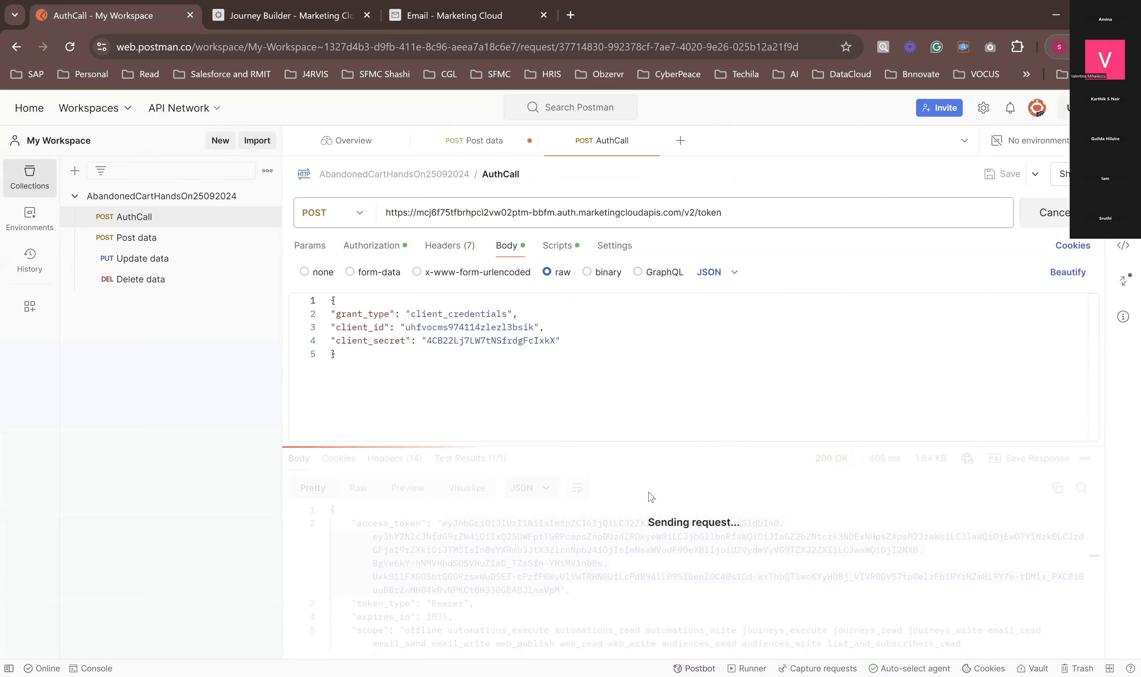
pyautogui.moveTo(444, 527); pyautogui.dragTo(561, 592)
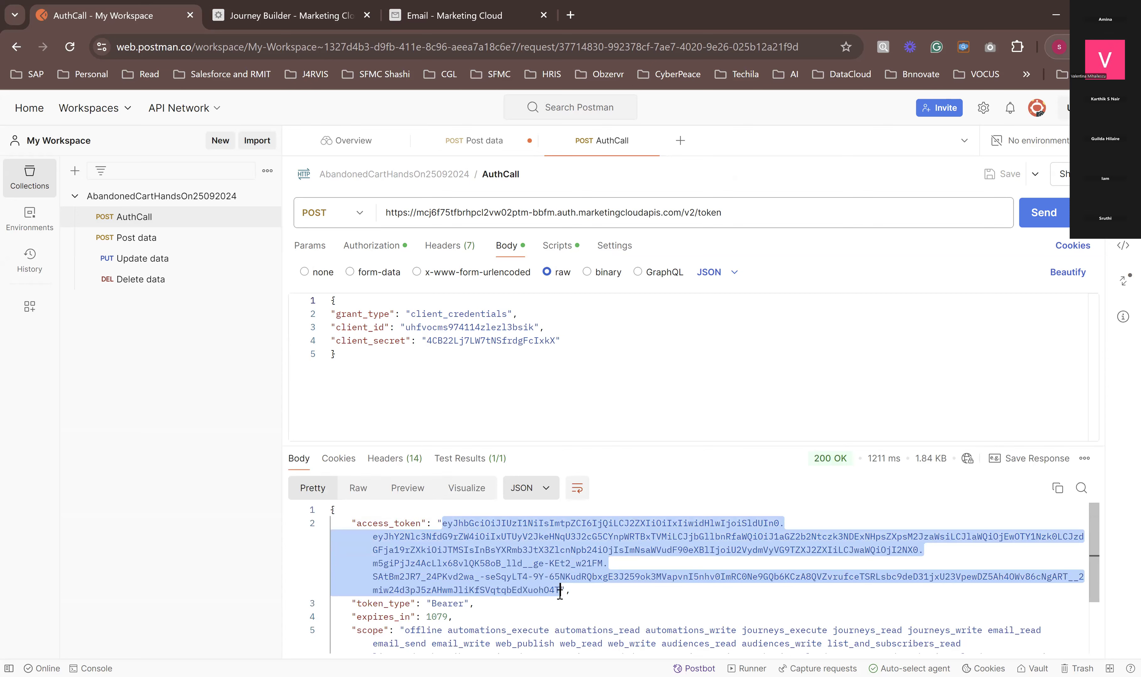
# Step: Replace the bearer token of the Post data request with the newly copied access token
pyautogui.click(139, 241)
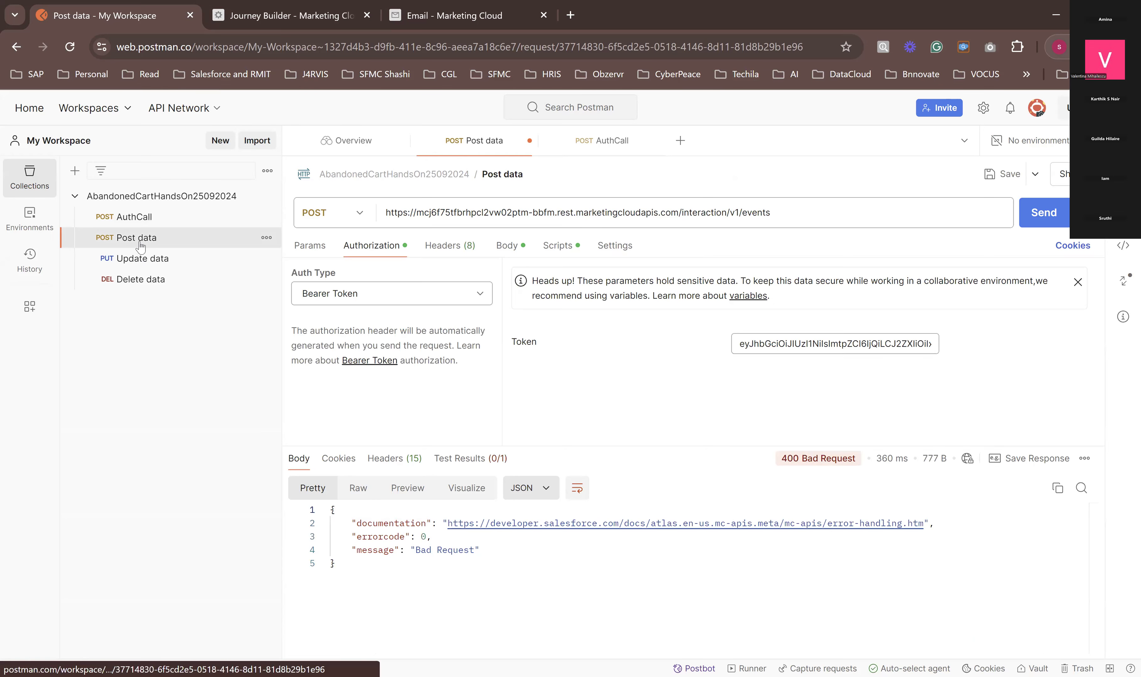
pyautogui.click(769, 341)
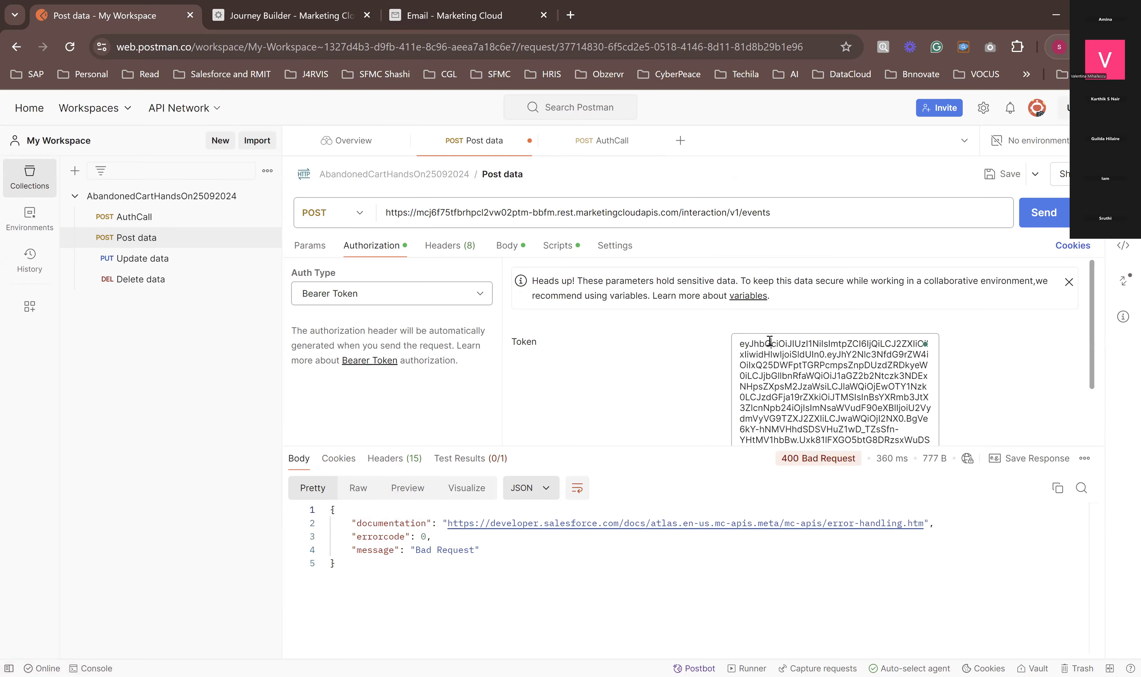
pyautogui.hotkey('ctrl', 'a')
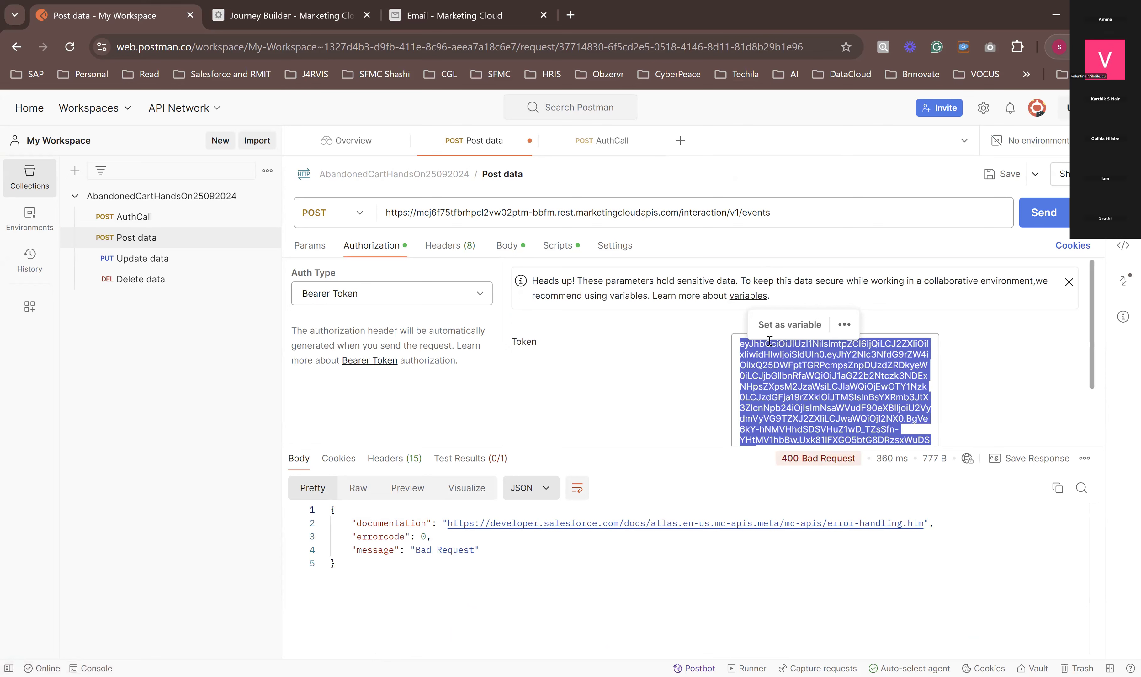
pyautogui.press('BackSpace')
pyautogui.hotkey('ctrl', 'v')
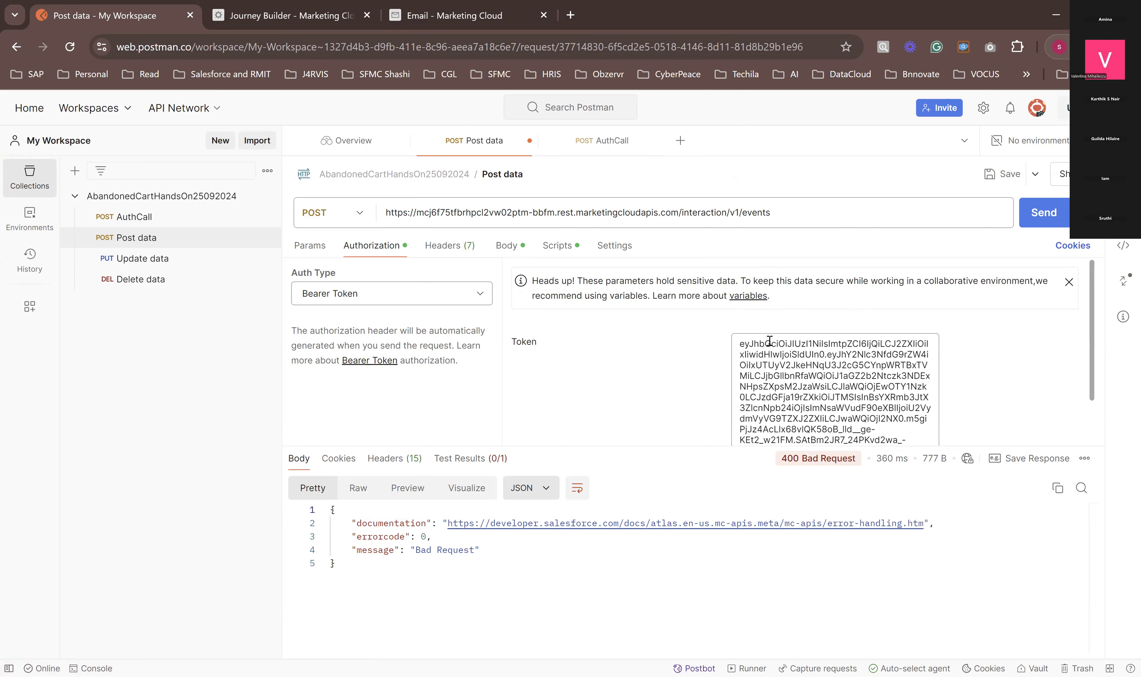
# Step: Add the missing closing brace at the end of the Post data request body and send the event request
pyautogui.click(512, 258)
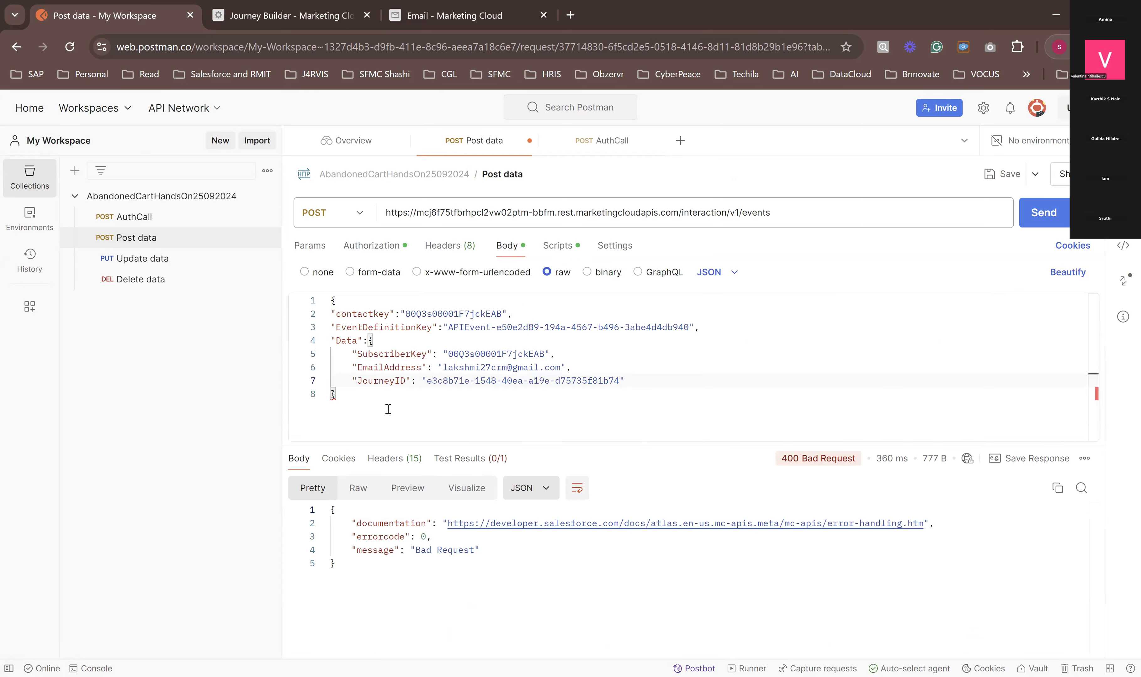
pyautogui.click(371, 407)
pyautogui.press('Return')
pyautogui.write('}')
pyautogui.click(1030, 227)
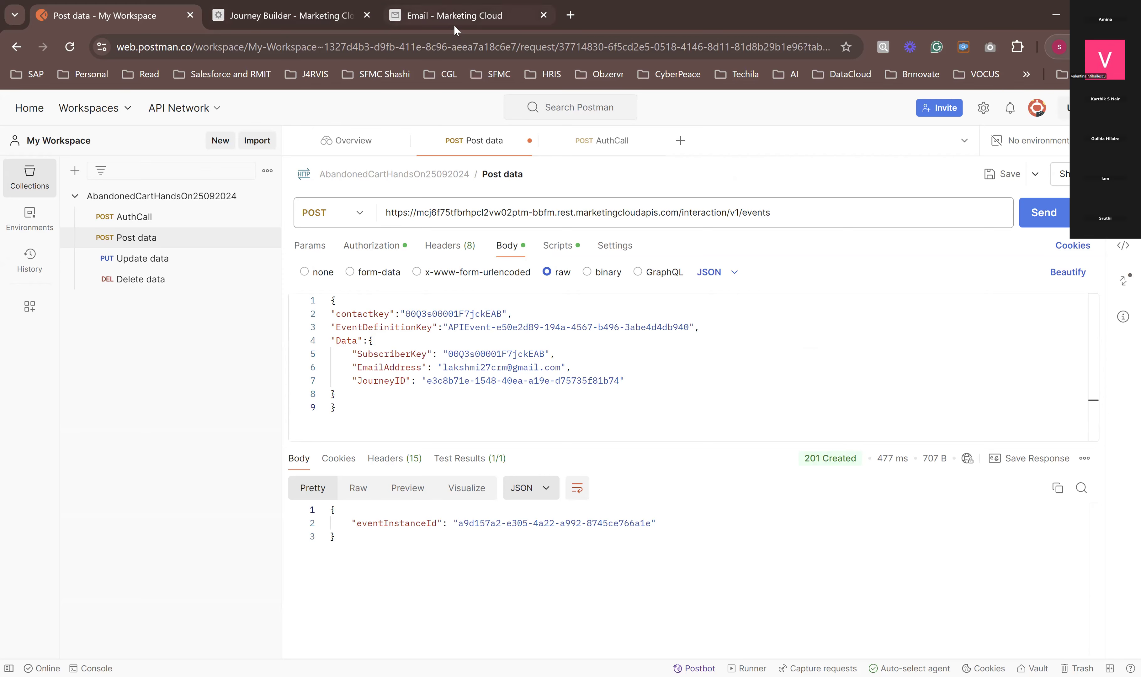
# Step: Refresh the Marketing Cloud data extensions list, open EventSourceJSDE_23102024, and compare the CreatedDate values of its records
pyautogui.click(295, 14)
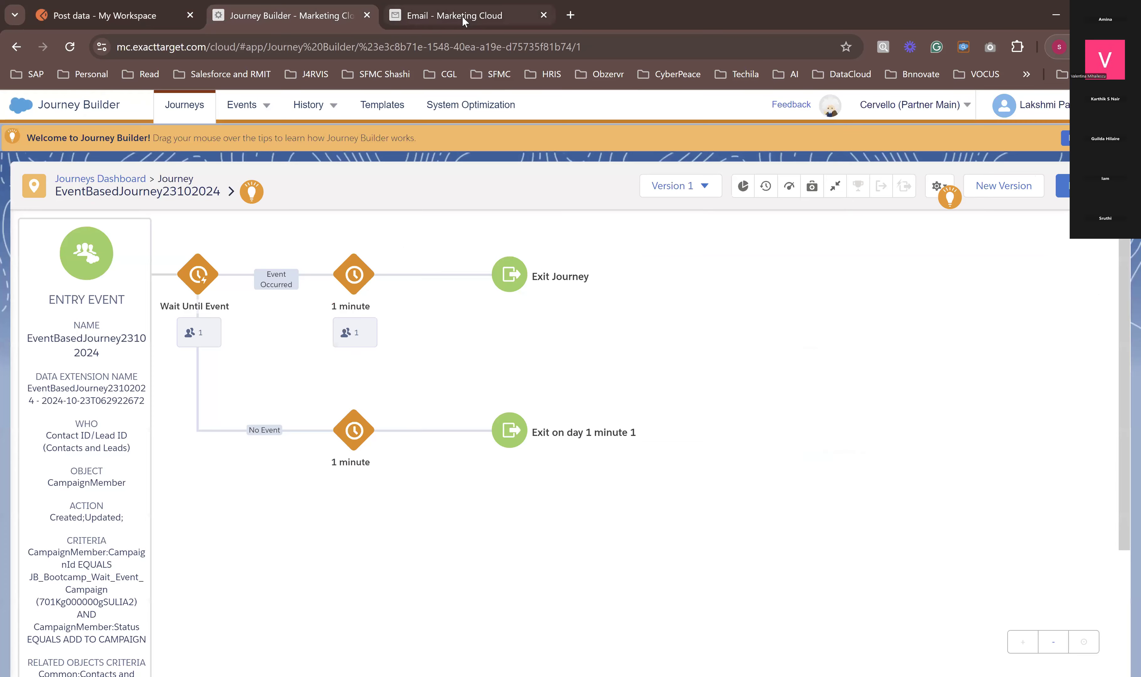
pyautogui.click(464, 17)
pyautogui.click(75, 45)
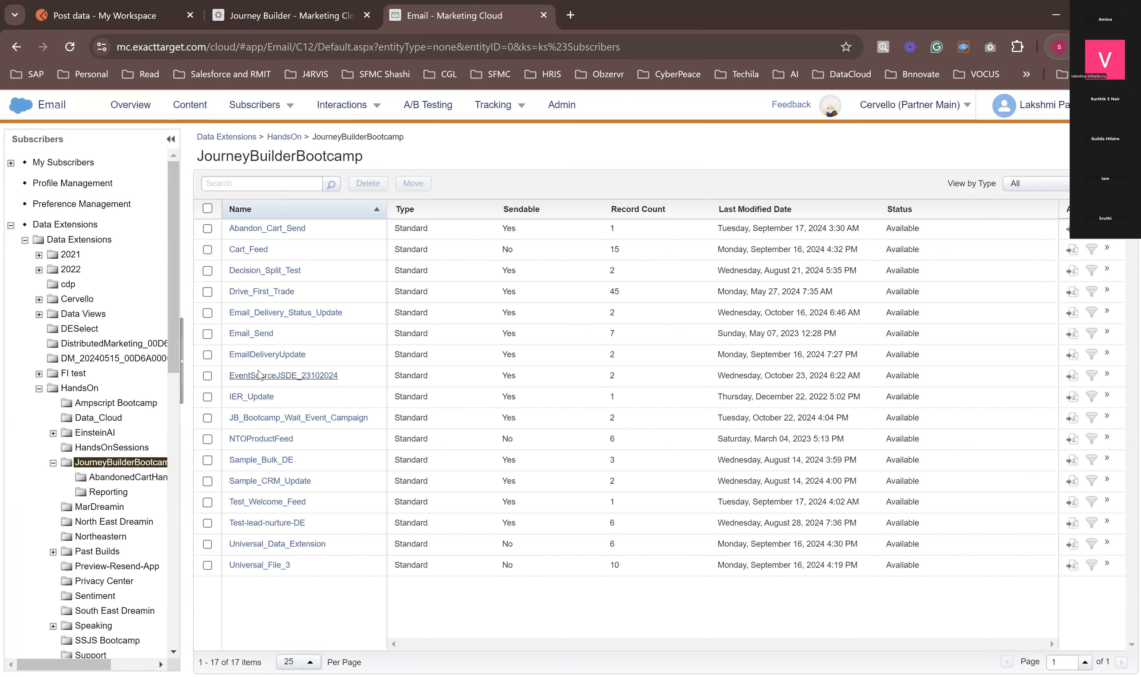
pyautogui.click(260, 384)
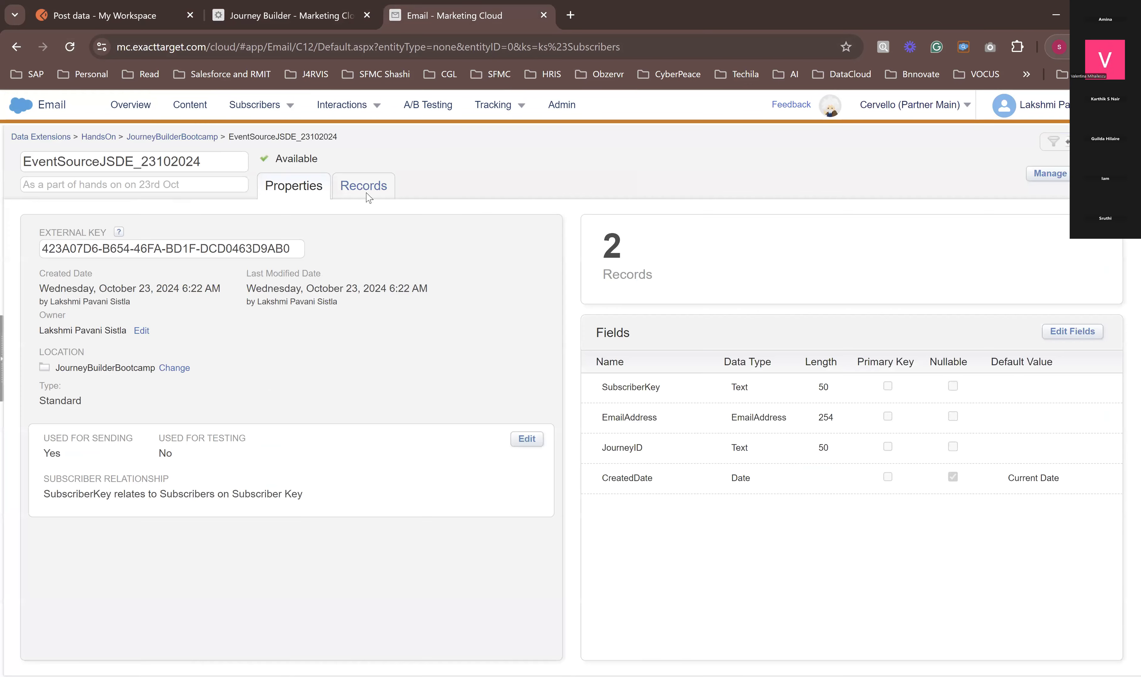
pyautogui.click(367, 199)
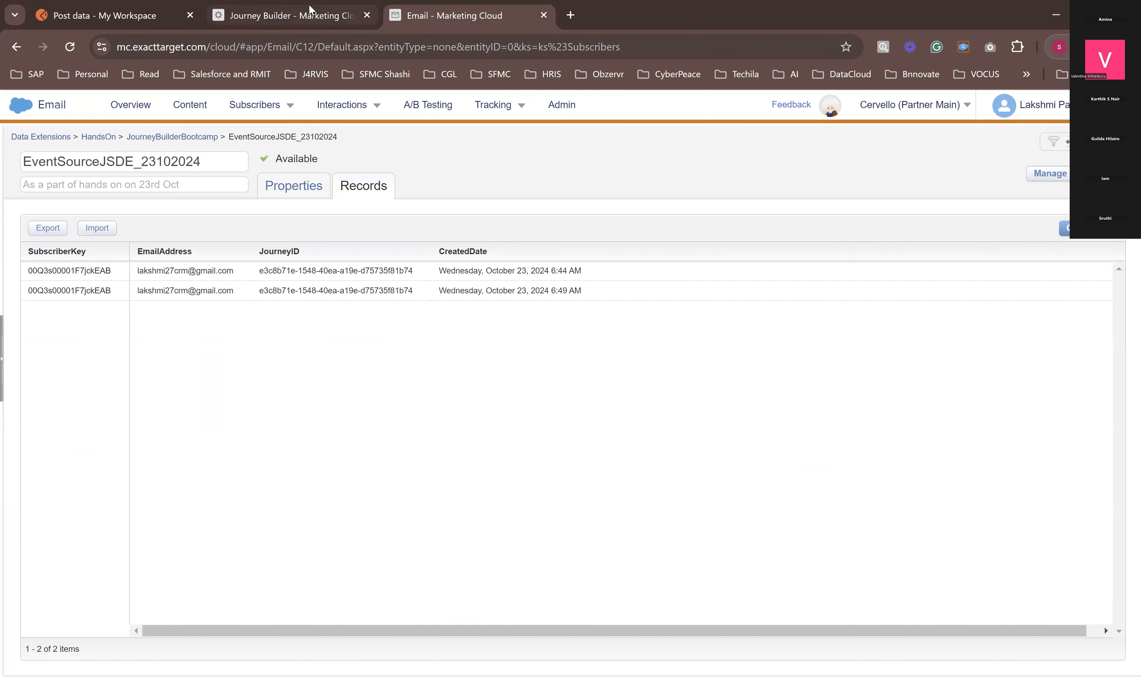
pyautogui.moveTo(544, 271); pyautogui.dragTo(576, 308)
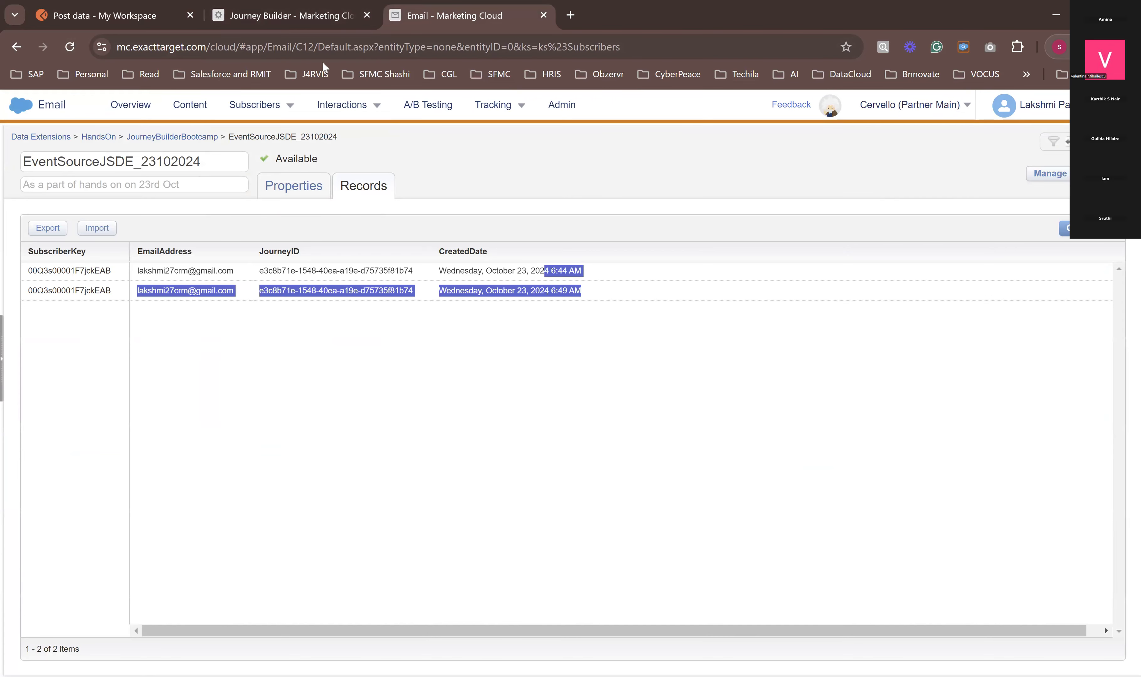
# Step: Open the journey settings of EventBasedJourney23102024 to review its contact re-entry mode
pyautogui.click(298, 16)
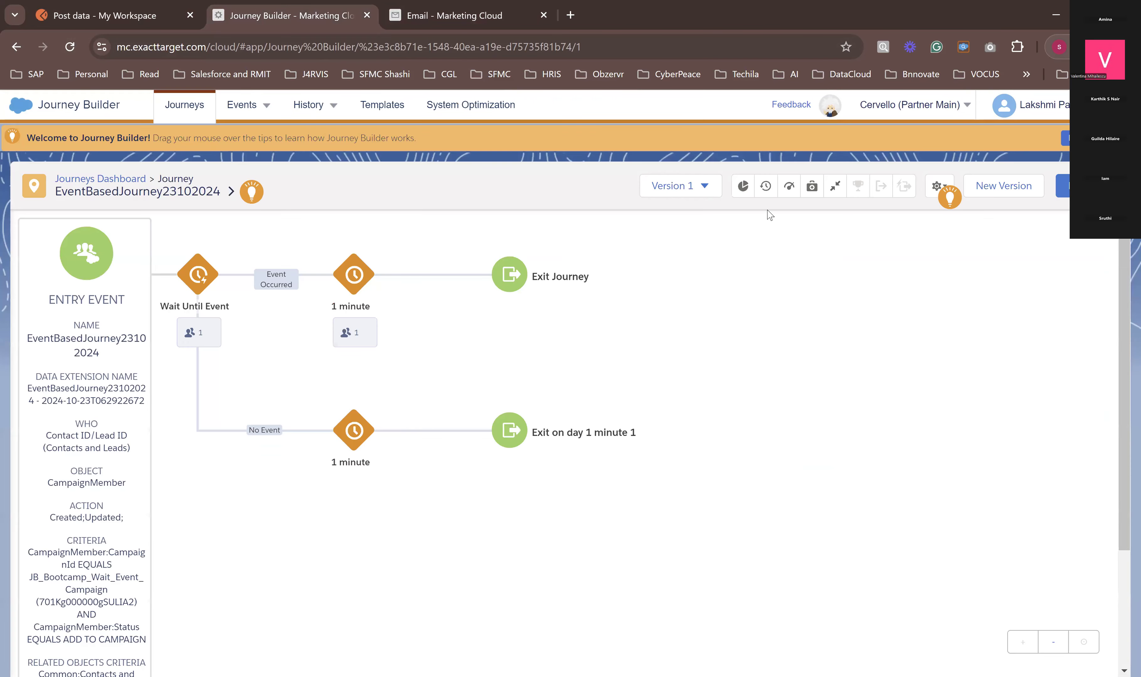
pyautogui.click(937, 187)
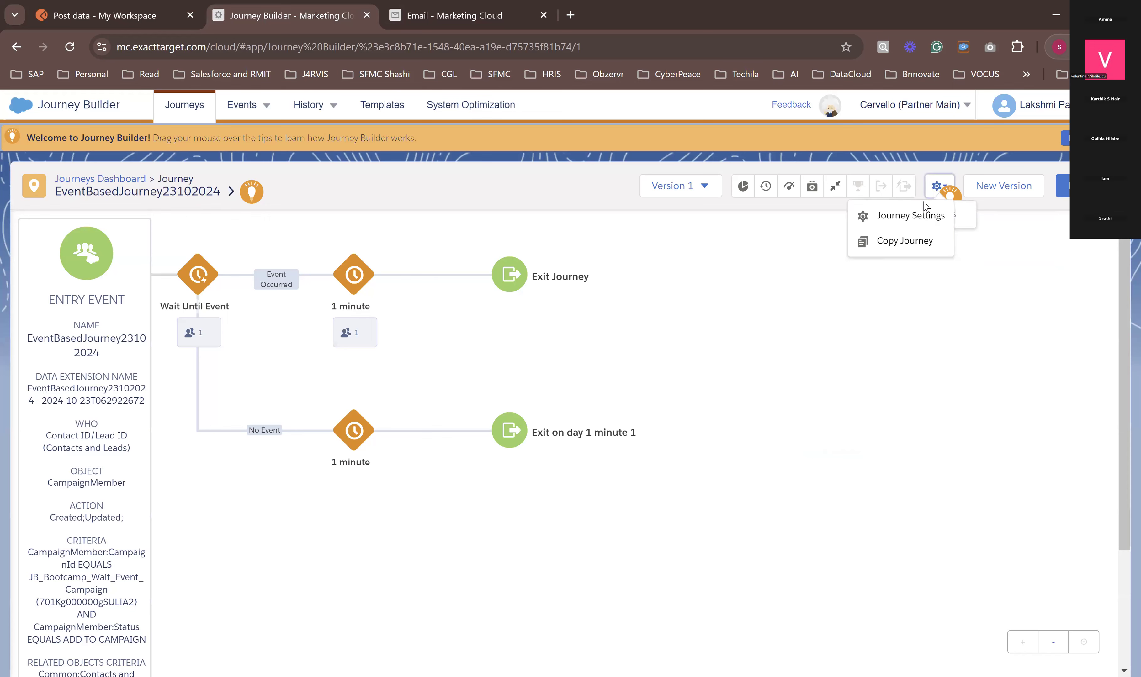
pyautogui.click(910, 215)
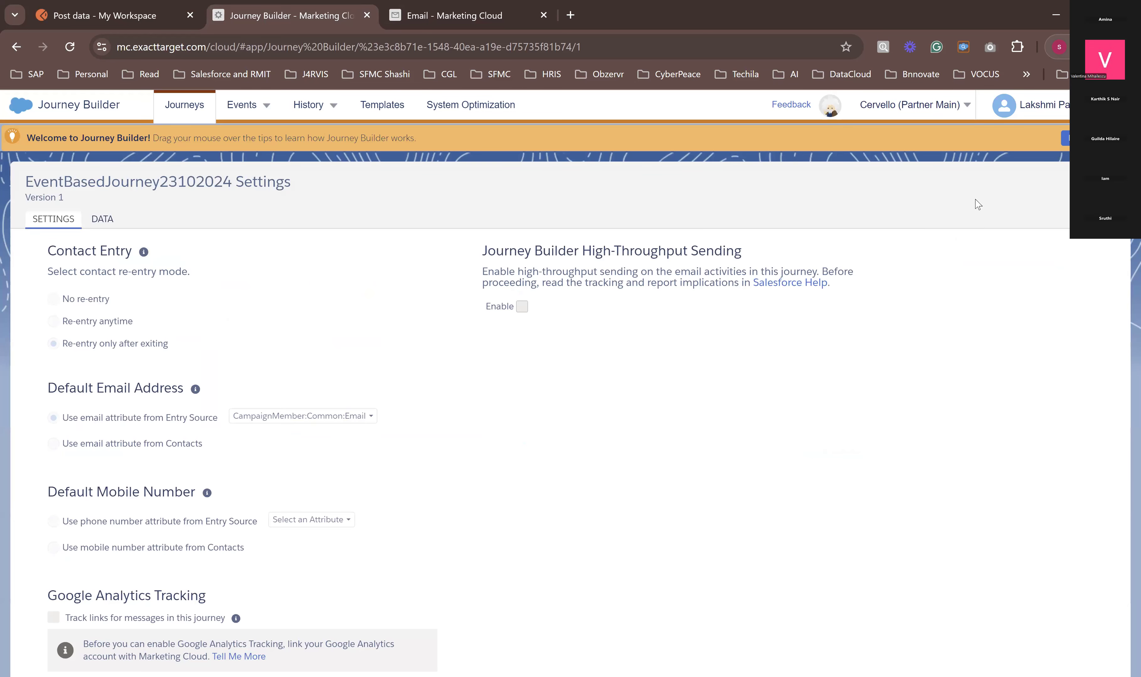
# Step: Reopen EventBasedJourney23102024 from the Journeys Dashboard to check its path populations, and switch back to Postman's Post data request
pyautogui.click(188, 114)
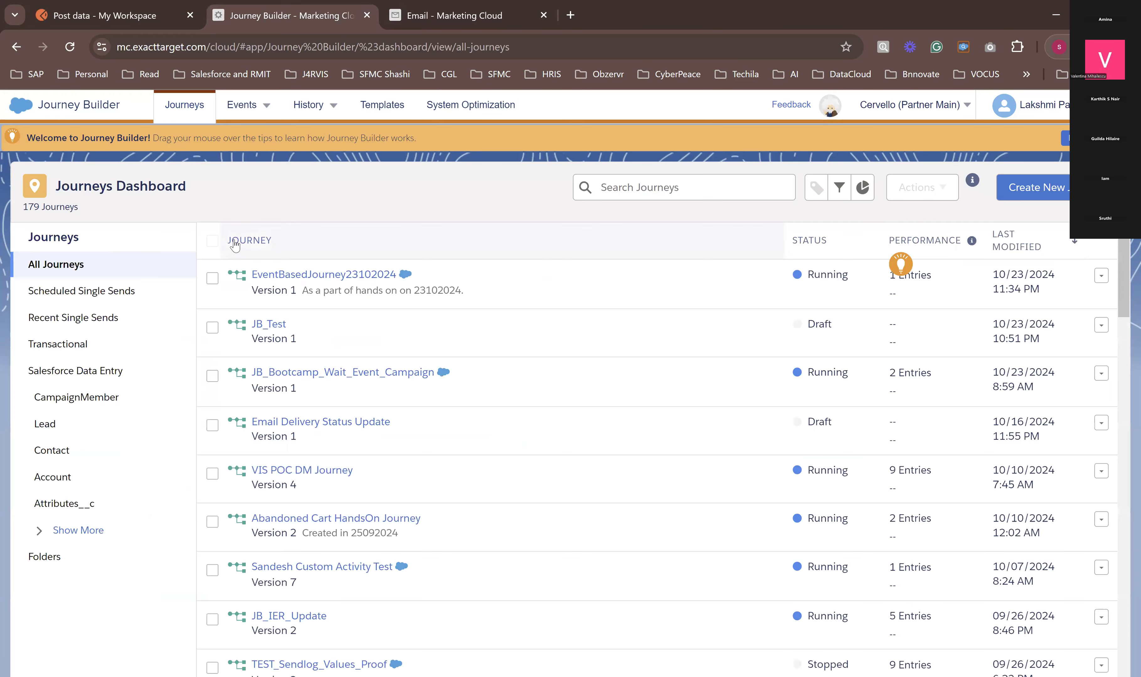
pyautogui.click(267, 278)
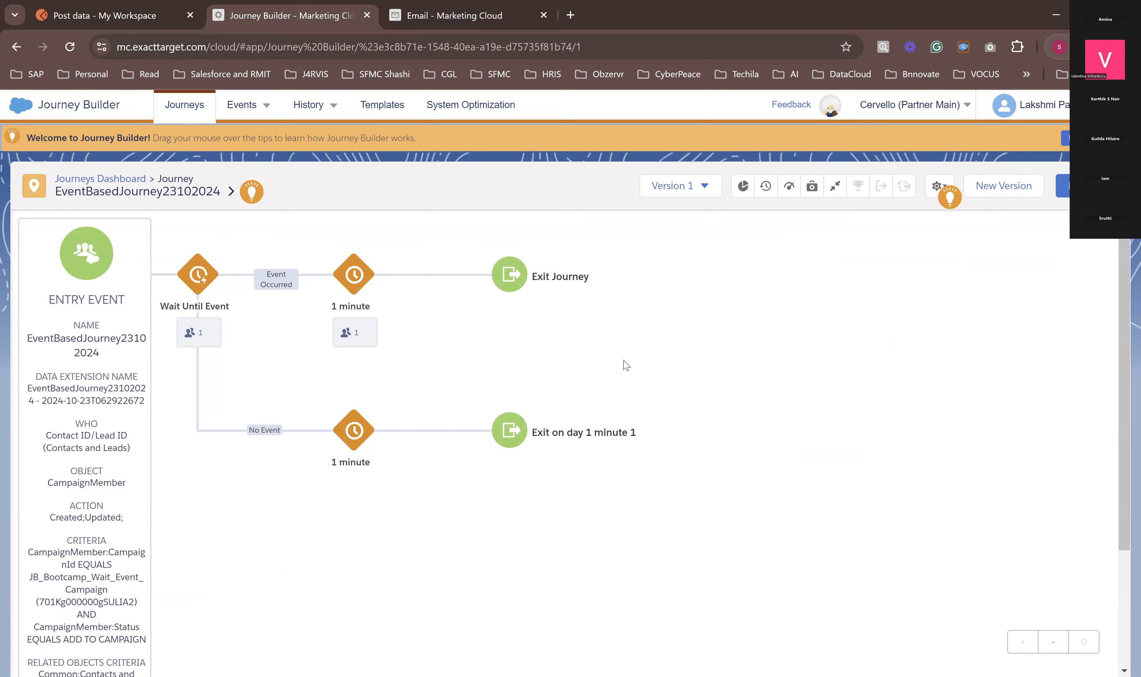
pyautogui.moveTo(361, 314)
pyautogui.moveTo(435, 18)
pyautogui.click(111, 18)
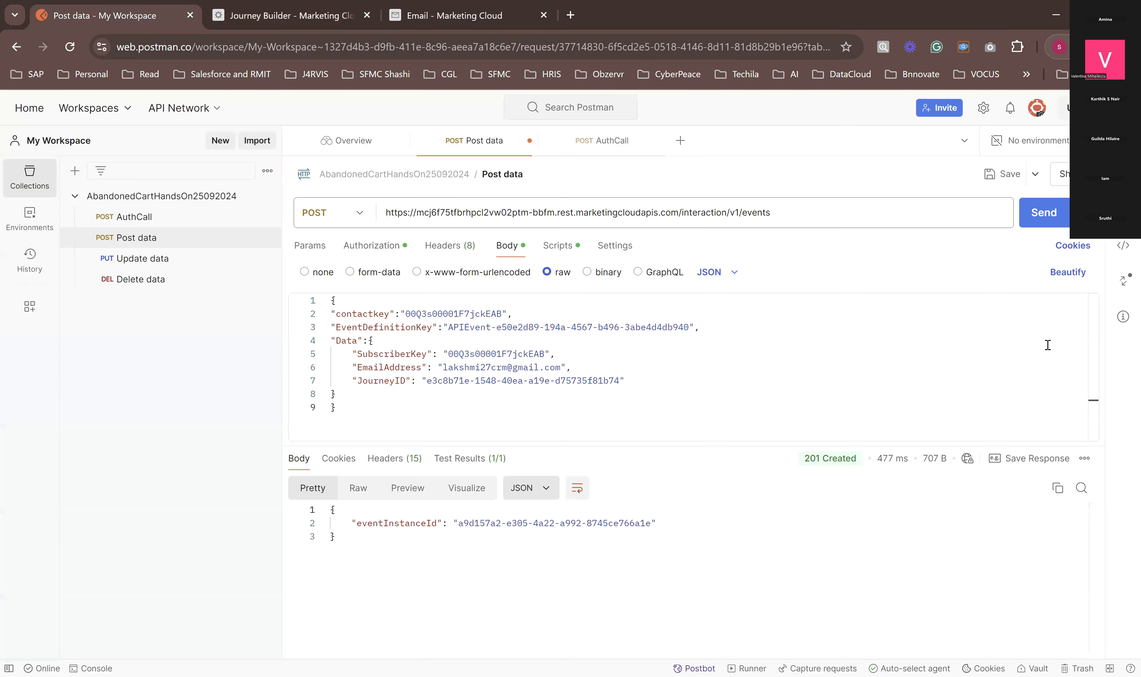
# Step: Send the Post data event request again, and check the records of EventSourceJSDE_23102024 in the refreshed Marketing Cloud data extensions list
pyautogui.click(1028, 222)
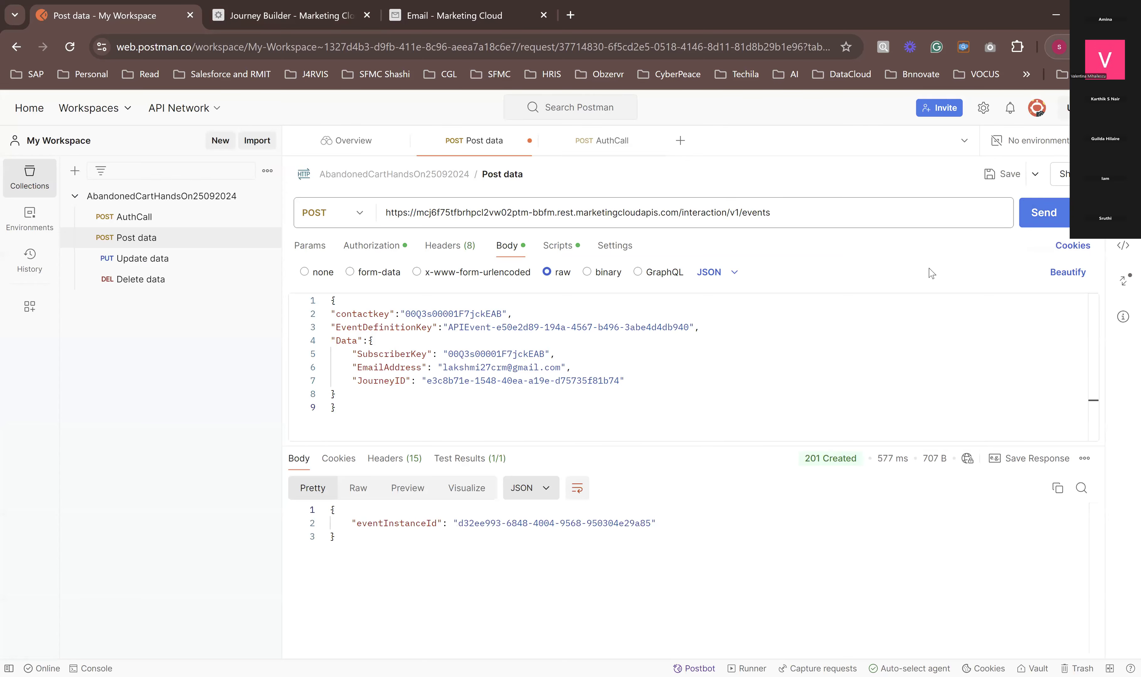
pyautogui.click(435, 10)
pyautogui.click(66, 50)
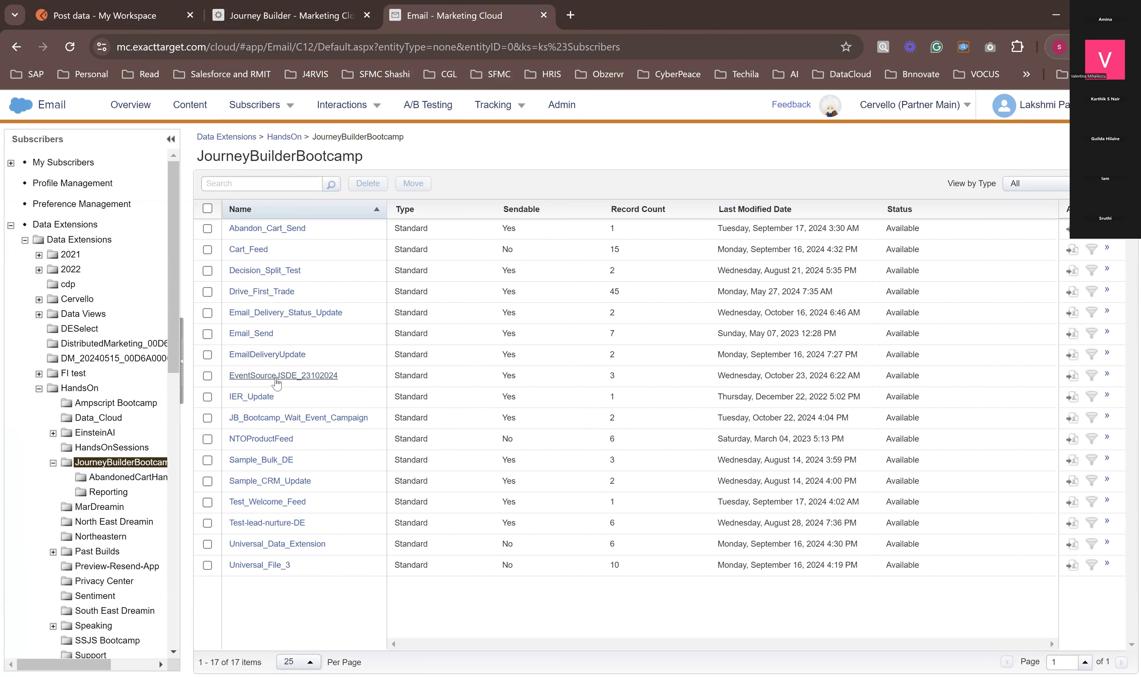
pyautogui.moveTo(598, 378); pyautogui.dragTo(635, 379)
pyautogui.click(296, 383)
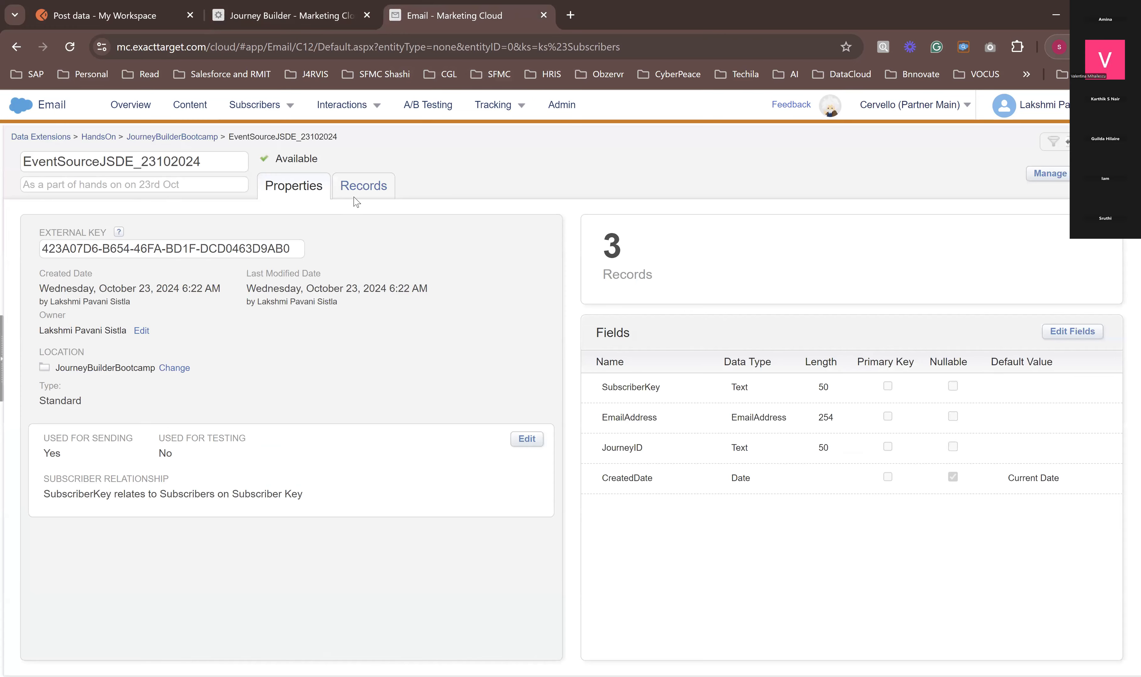
pyautogui.click(355, 202)
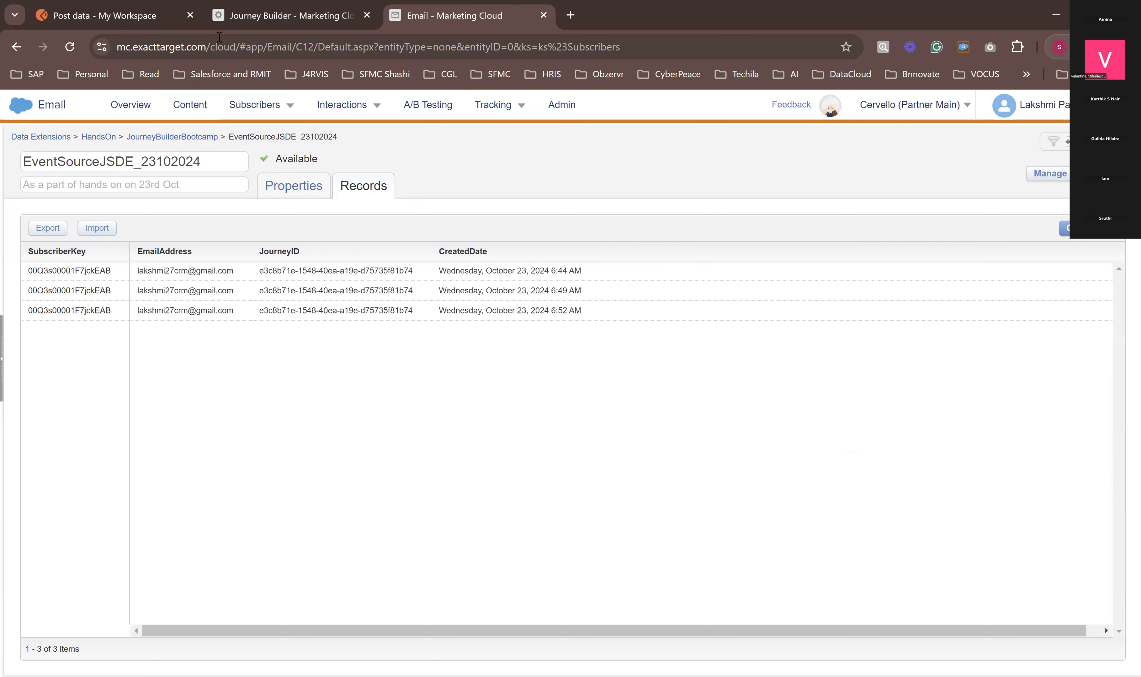
# Step: Reload EventBasedJourney23102024 in Journey Builder to check the contact populations on its event and no-event paths
pyautogui.click(258, 16)
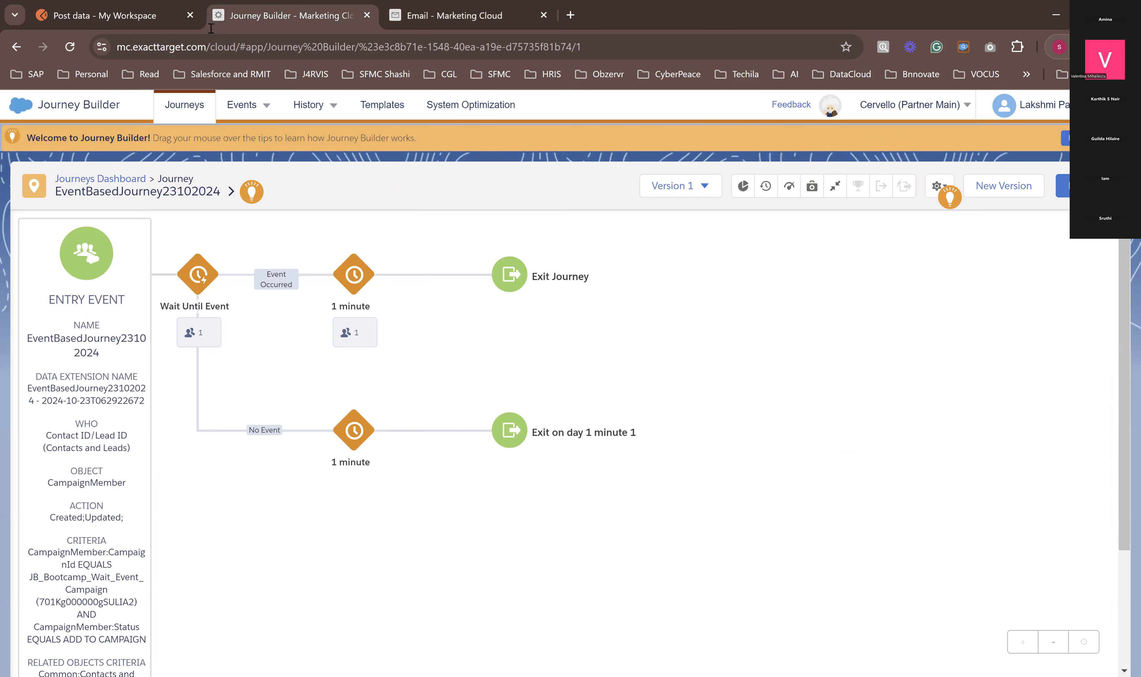
pyautogui.click(71, 47)
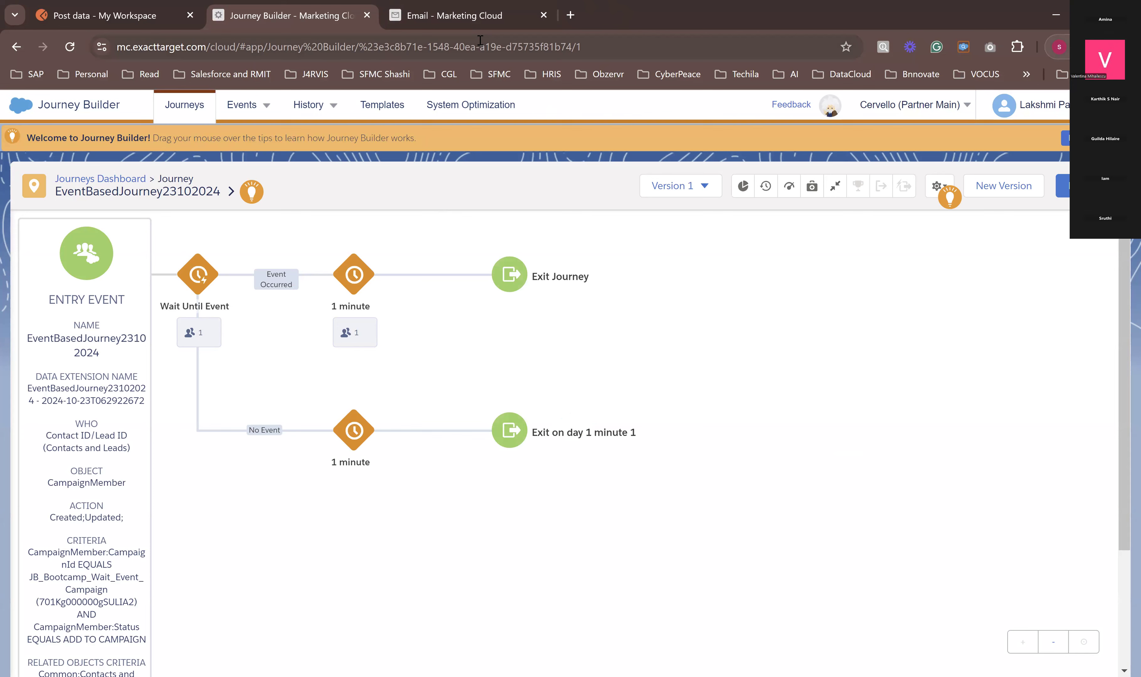
pyautogui.click(315, 111)
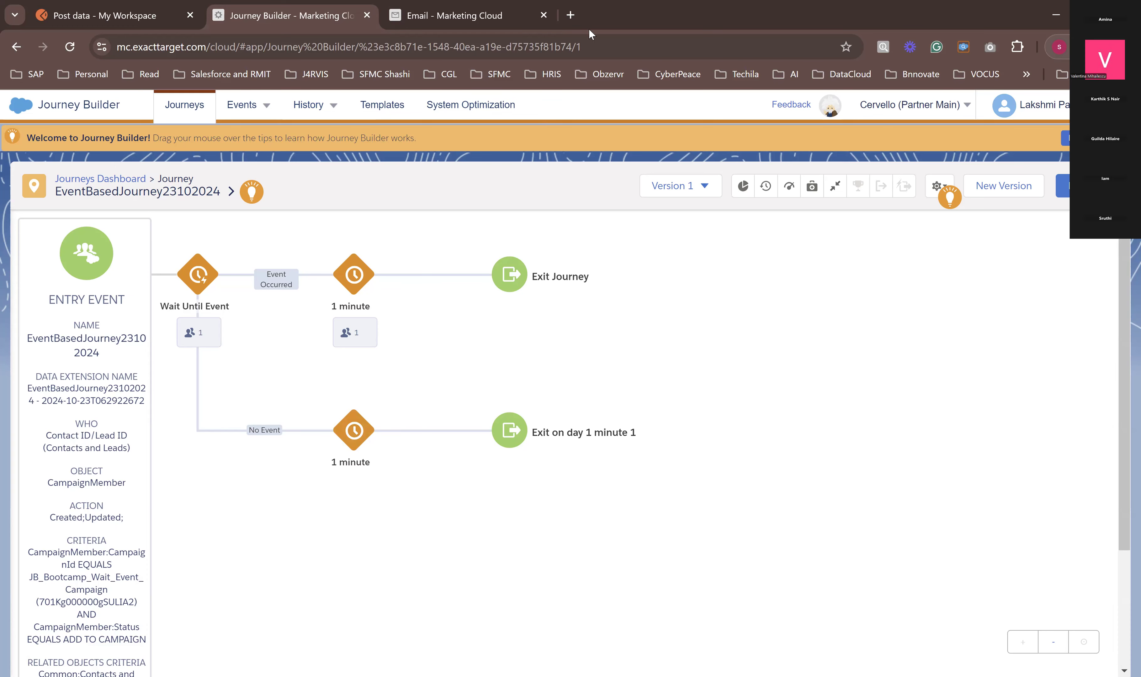
# Step: Search Google in a new tab for "wait until event Salesfforce Marketing cloud help"
pyautogui.click(570, 19)
pyautogui.write('wait ')
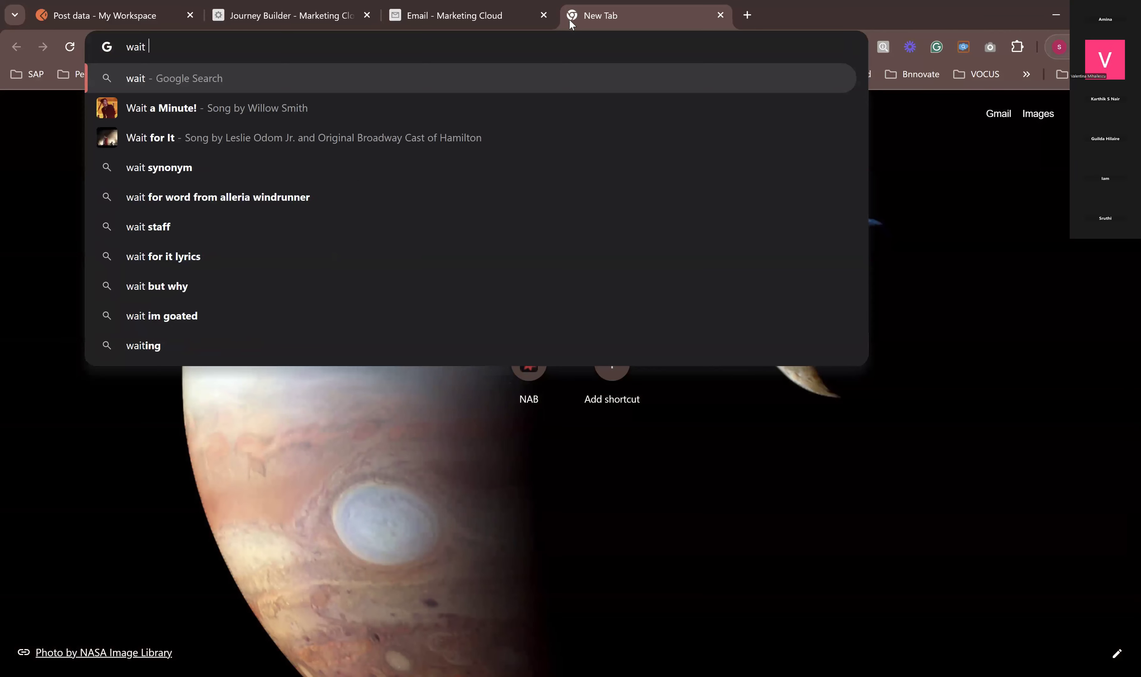
pyautogui.write('until even')
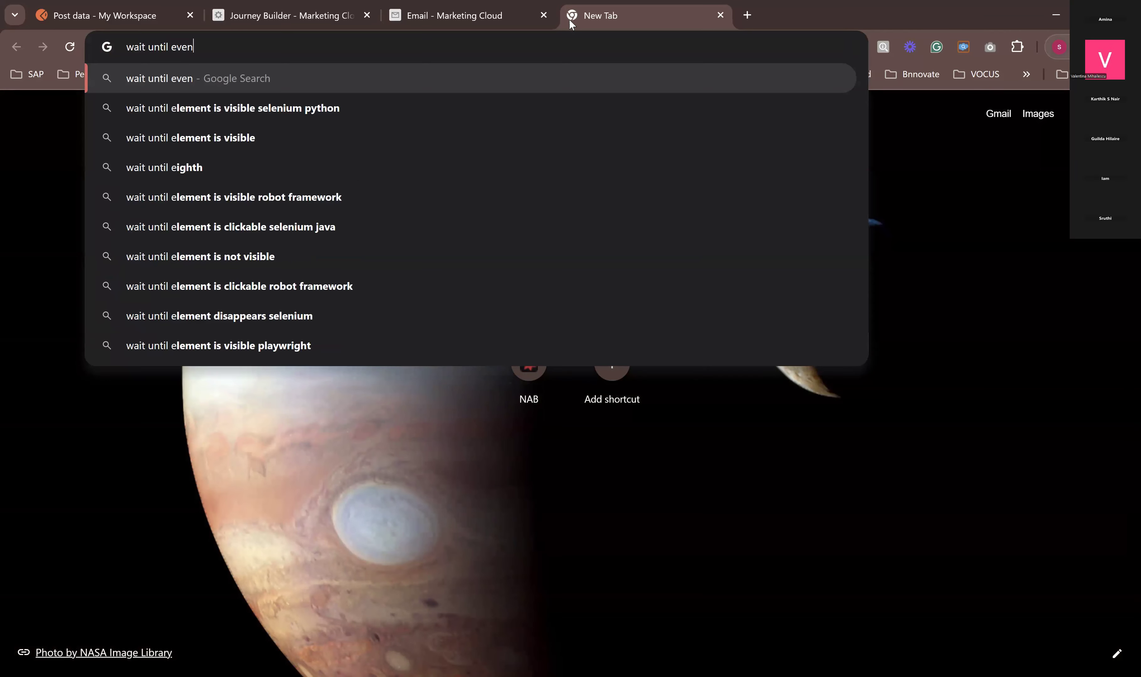
pyautogui.write('t Salesffo')
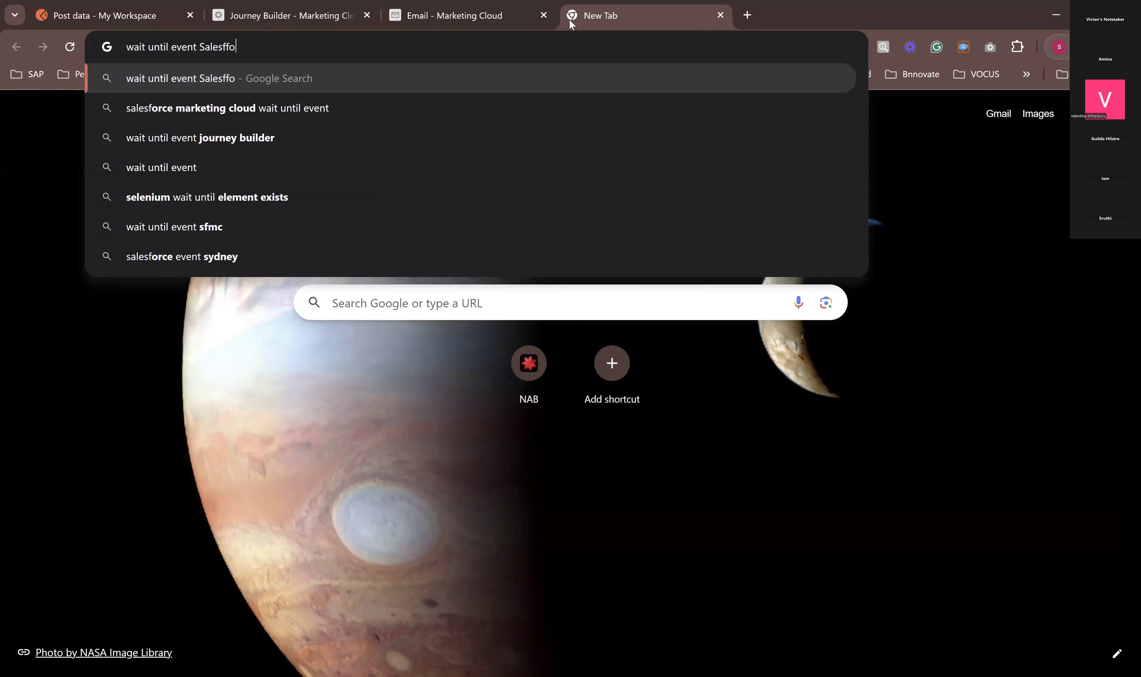
pyautogui.write('rce Marketing ')
pyautogui.write('cloud ')
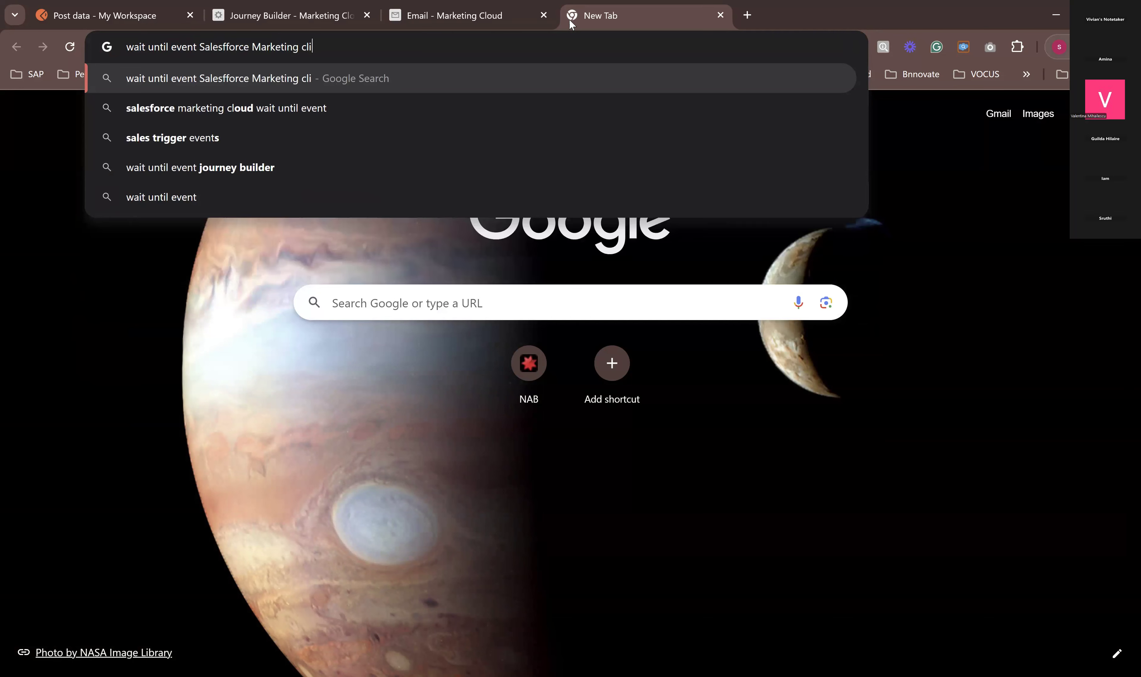
pyautogui.write('help')
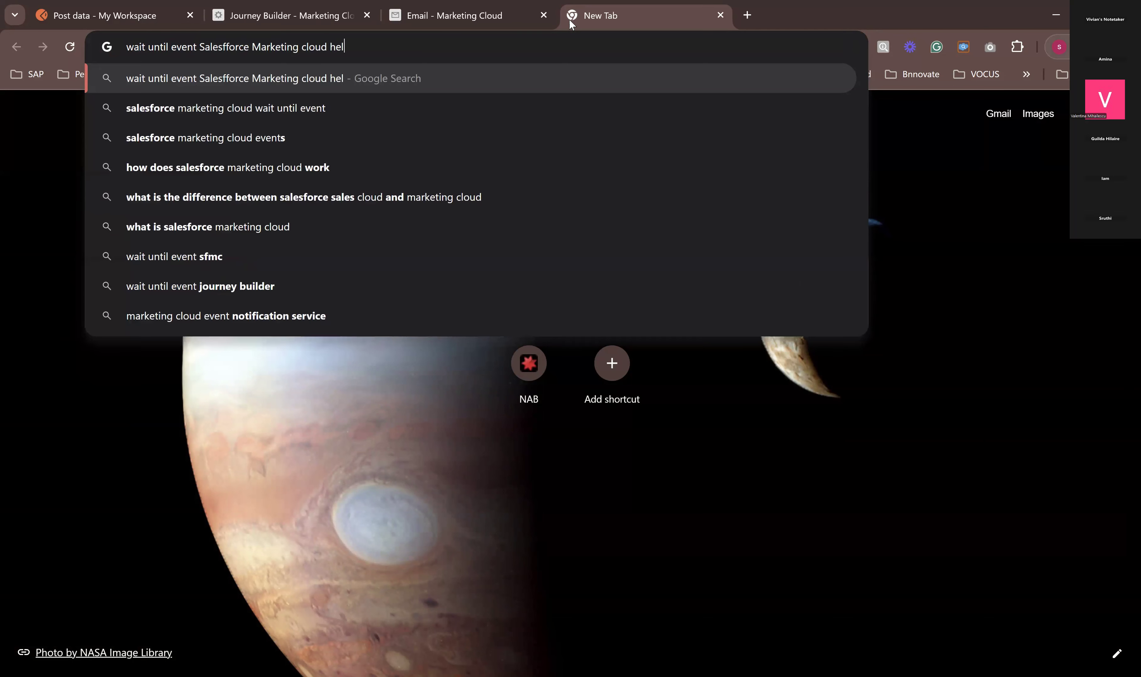
pyautogui.press('Return')
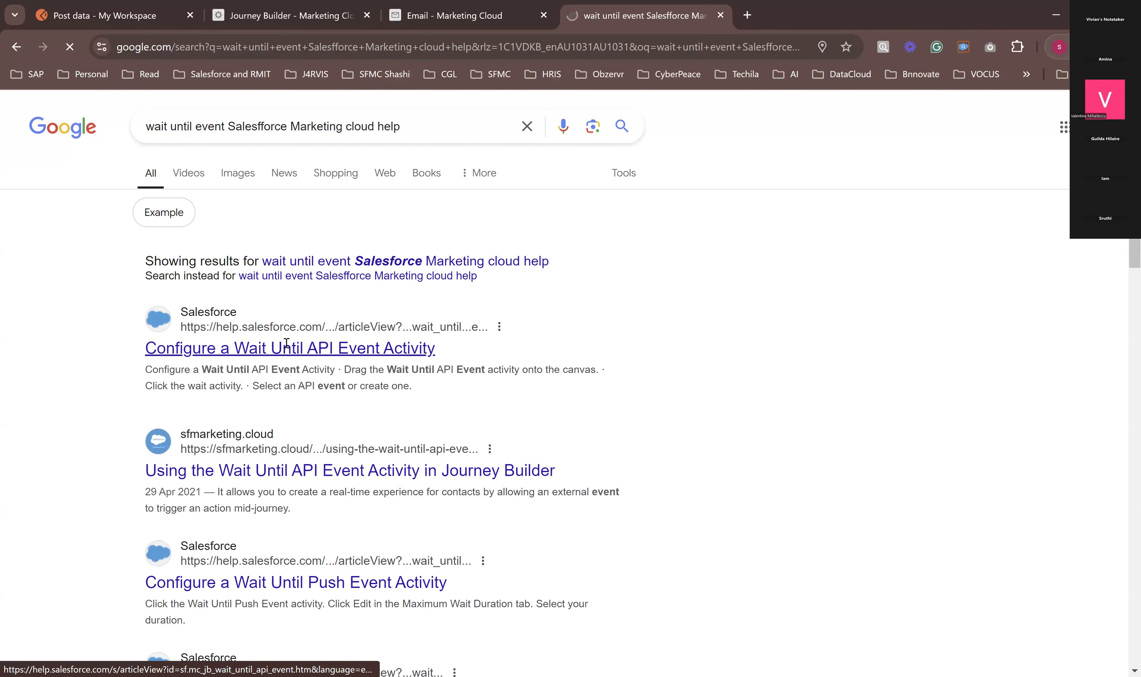
# Step: Open the sfmarketing.cloud article "Using the Wait Until API Event Activity in Journey Builder" and review its API call examples and payload advice
pyautogui.click(288, 477)
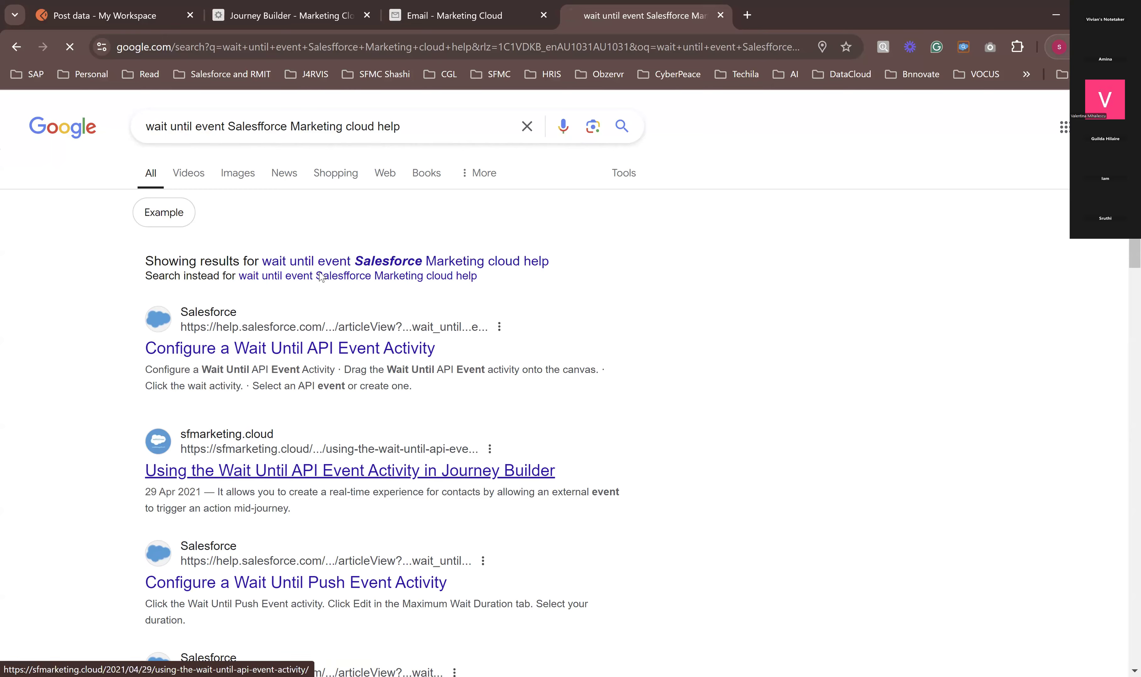
pyautogui.scroll(-12, 438, 389)
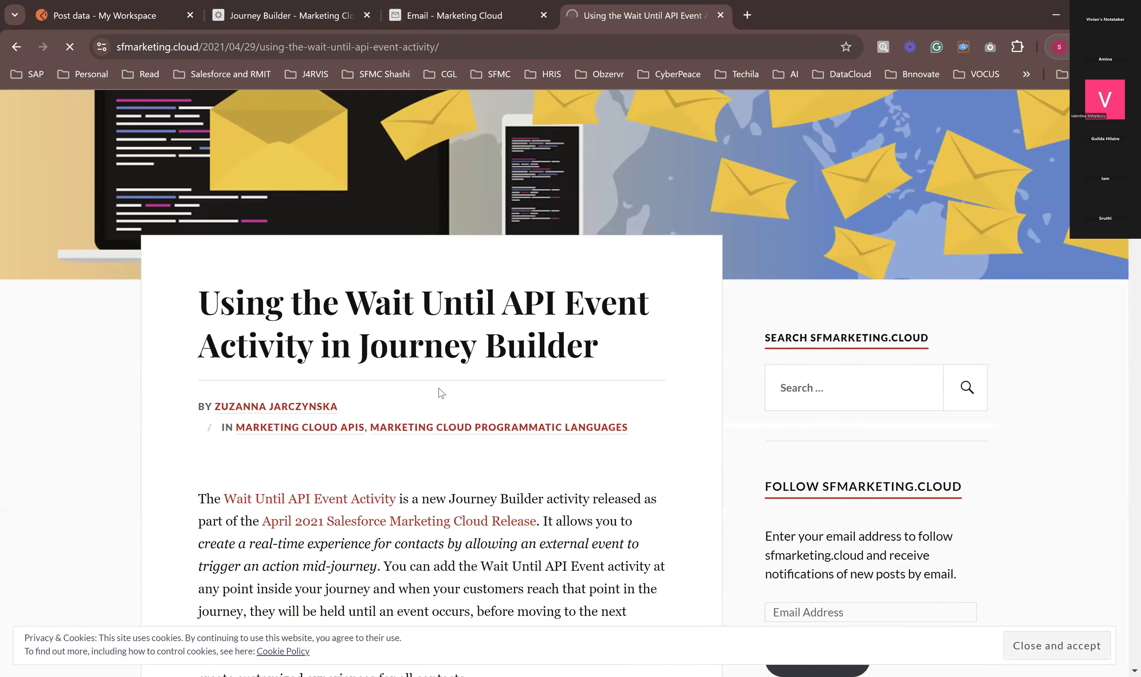
pyautogui.scroll(-15, 441, 392)
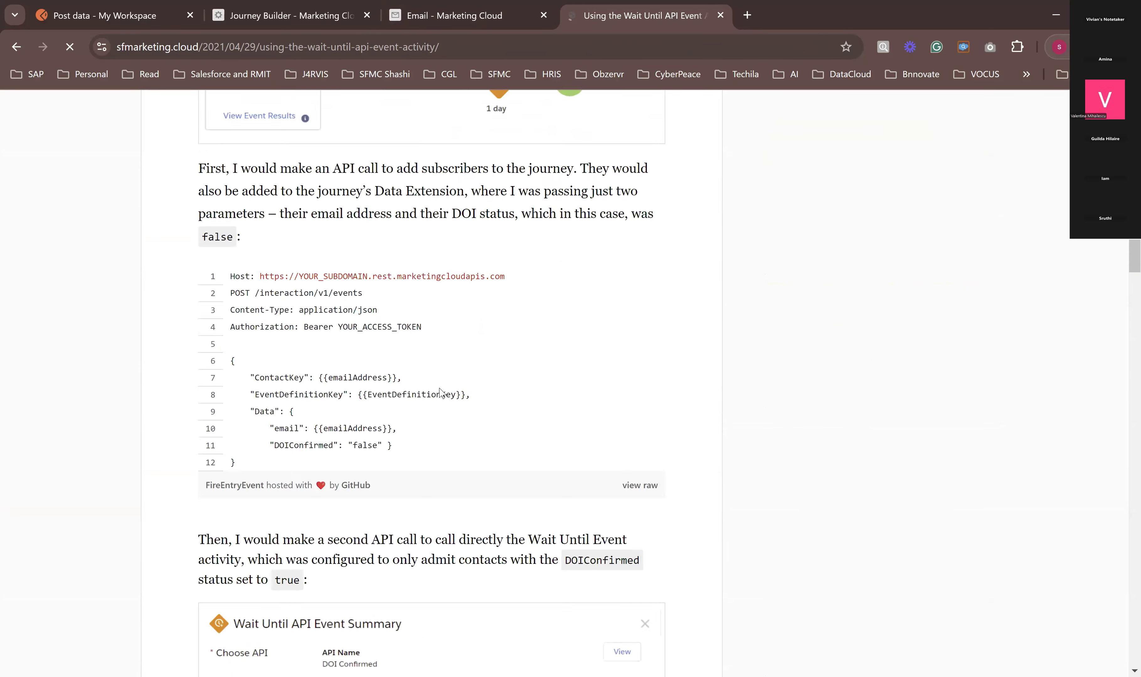
pyautogui.scroll(-15, 441, 393)
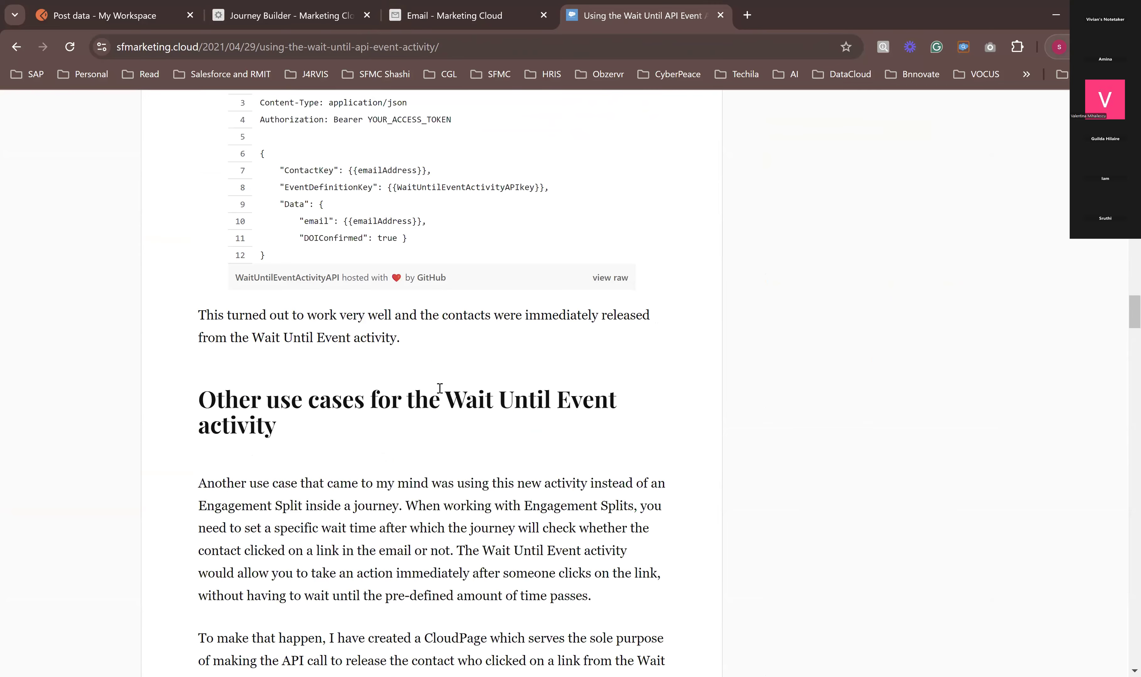
pyautogui.scroll(-18, 441, 393)
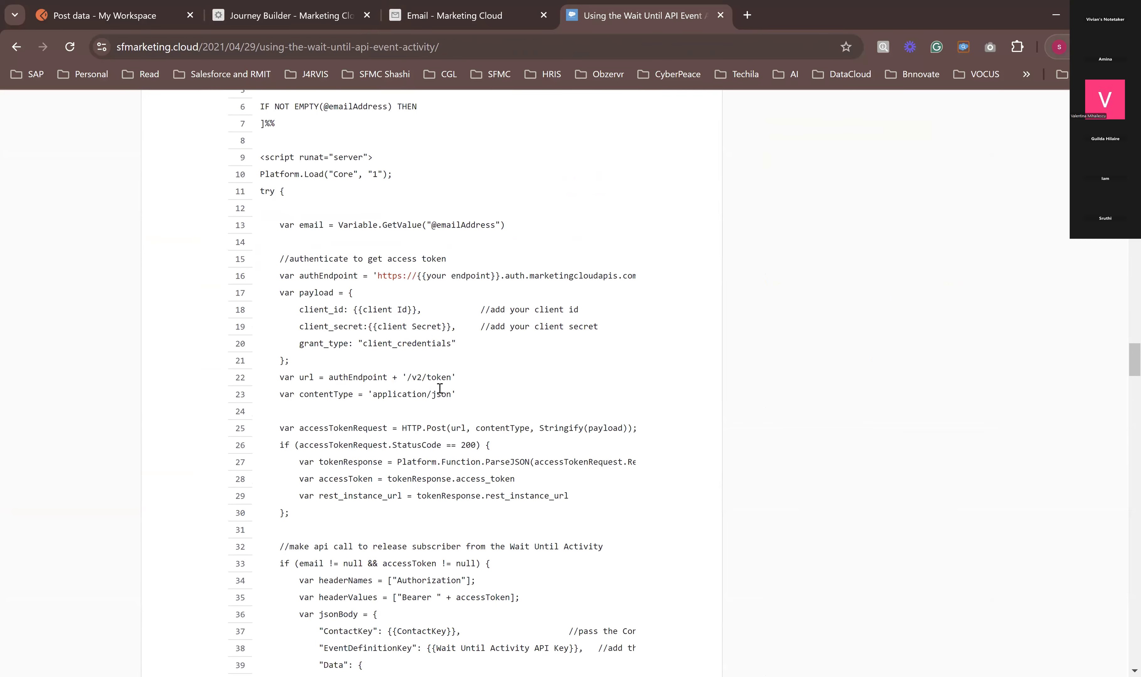
pyautogui.moveTo(348, 332); pyautogui.dragTo(424, 326)
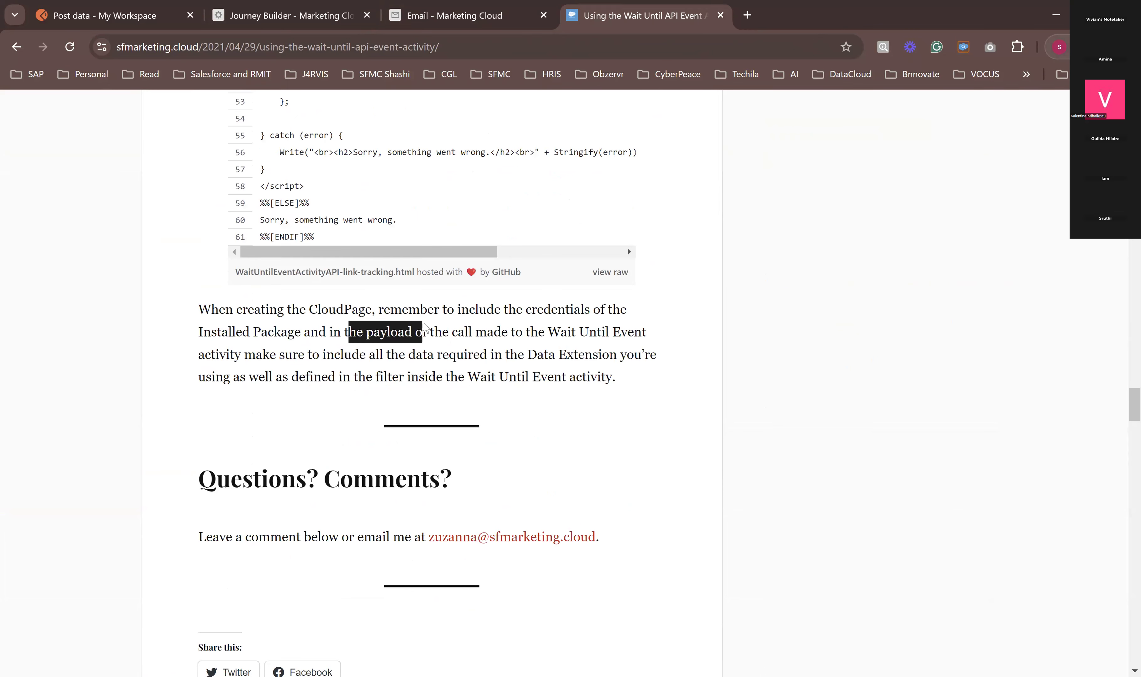
pyautogui.scroll(7, 424, 326)
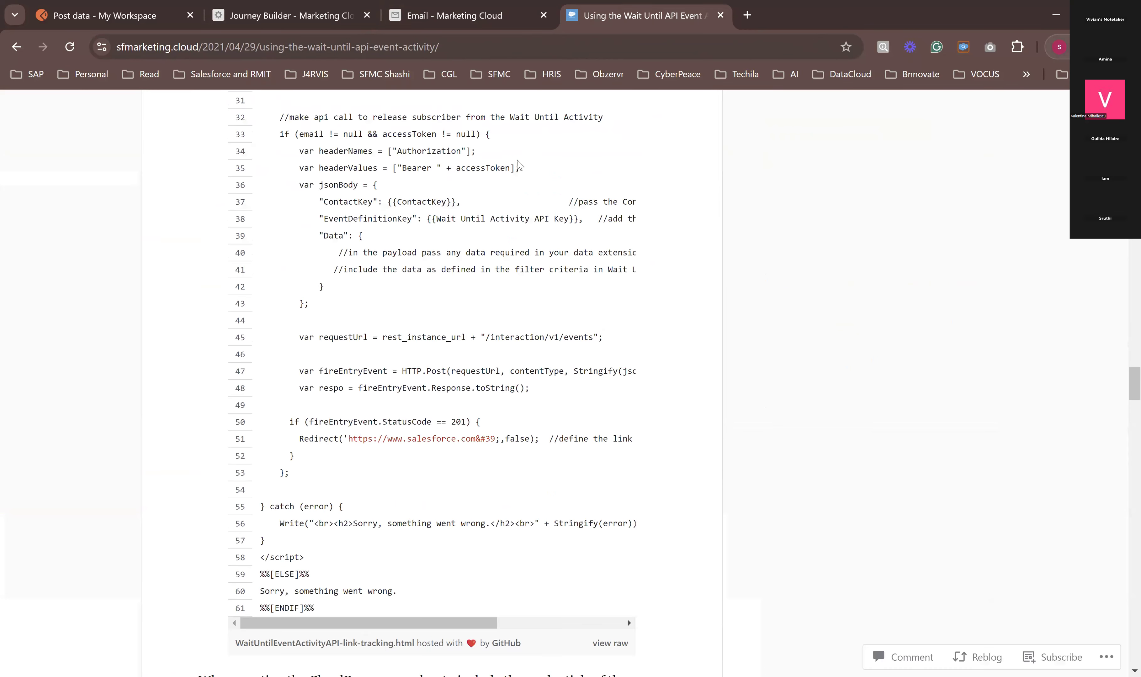
# Step: Bookmark the article in the SFMC folder, and return to the EventSourceJSDE_23102024 records in Marketing Cloud
pyautogui.click(845, 47)
pyautogui.click(725, 154)
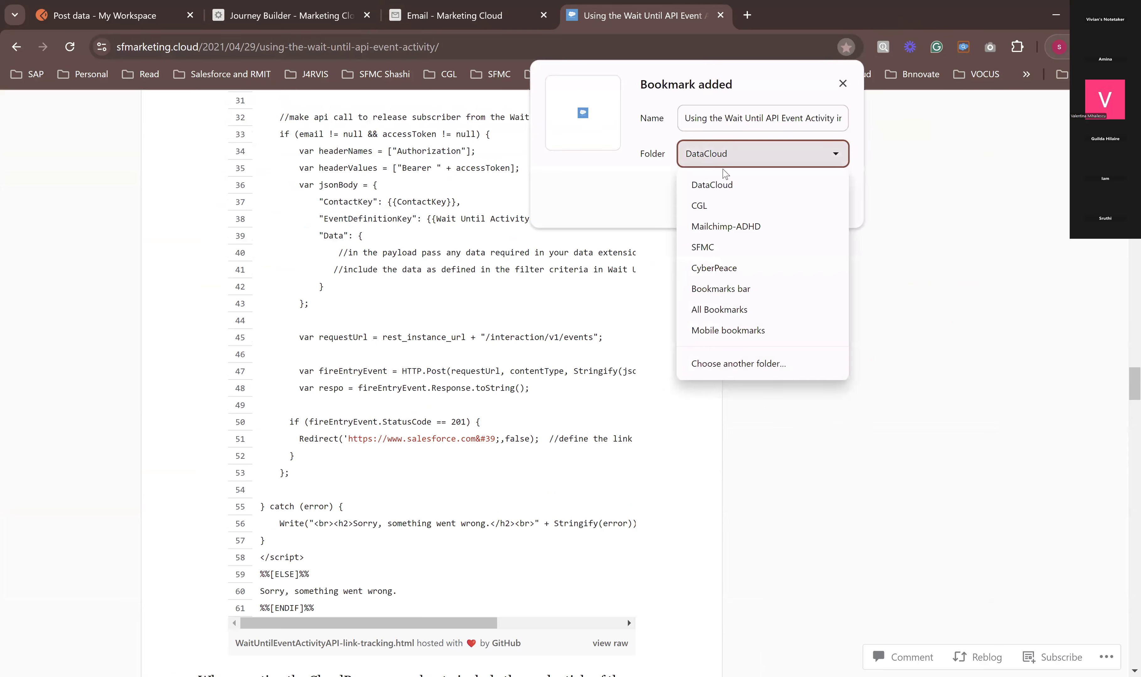
pyautogui.click(717, 247)
pyautogui.click(759, 203)
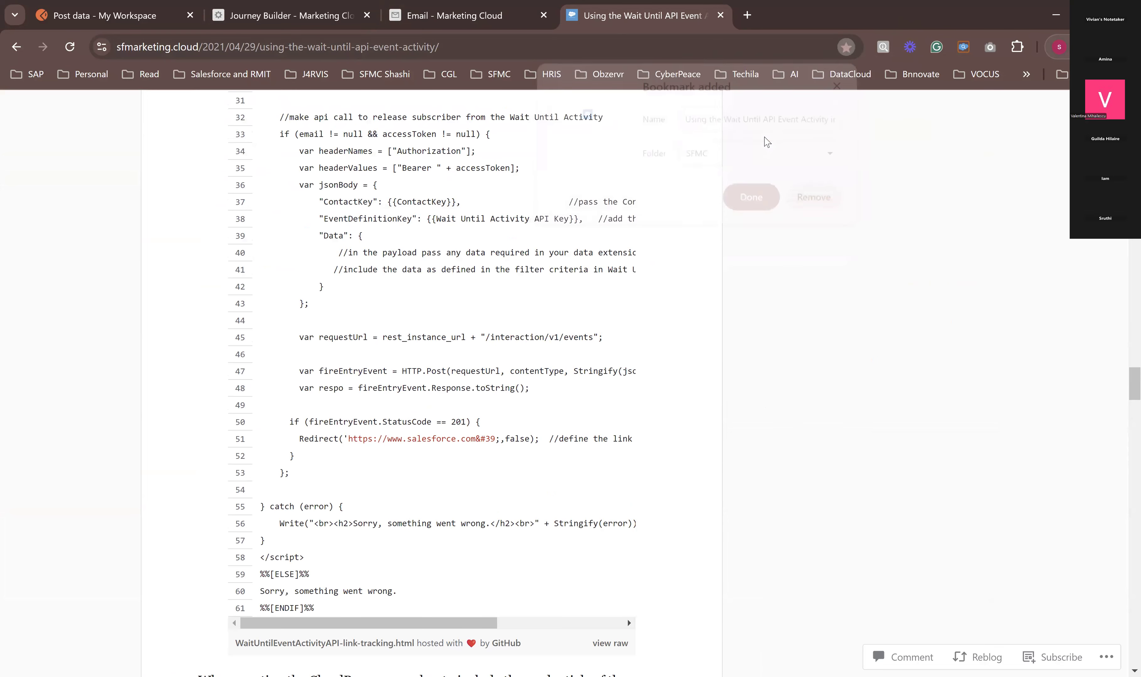
pyautogui.click(16, 47)
pyautogui.click(454, 15)
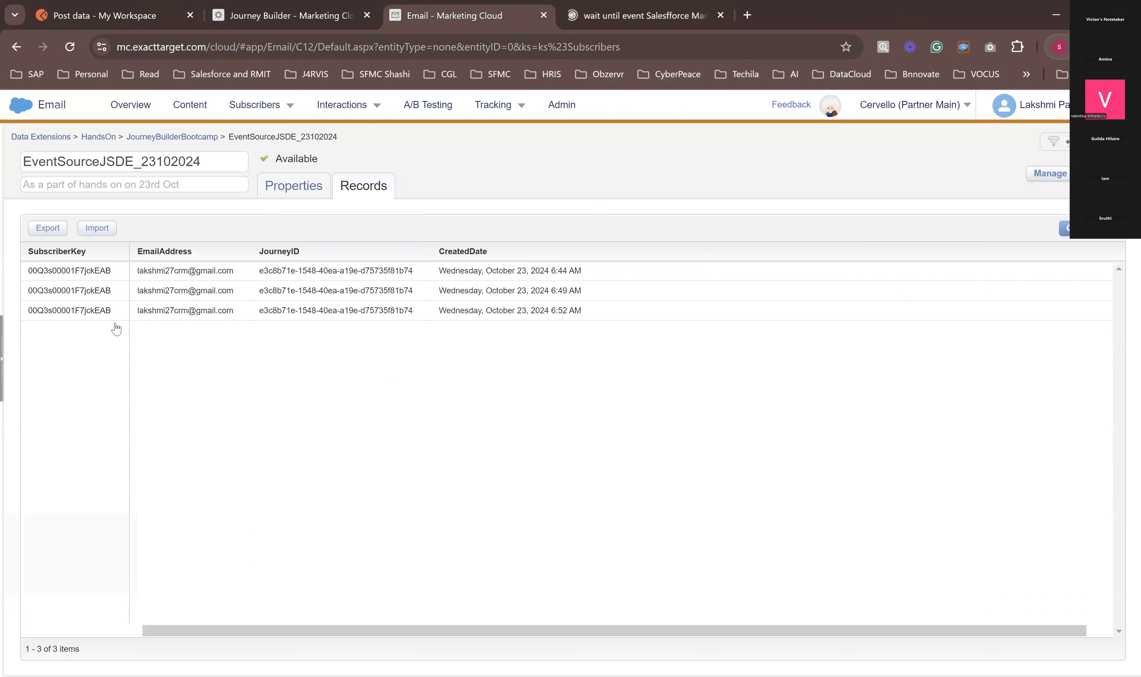